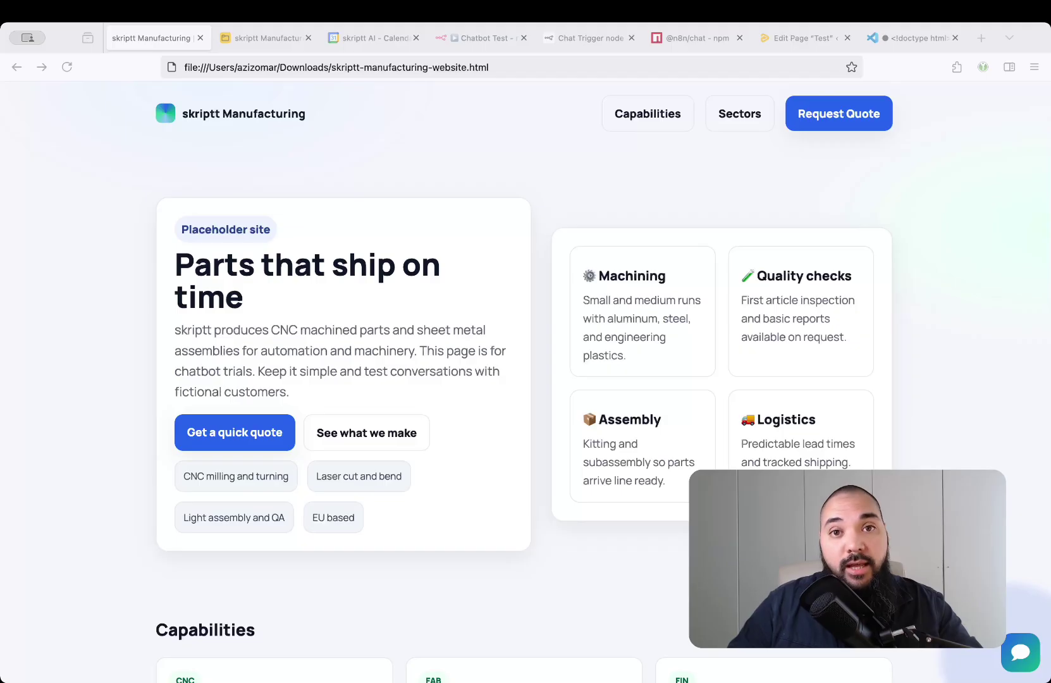
{"action": "key", "text": "super+Tab"}
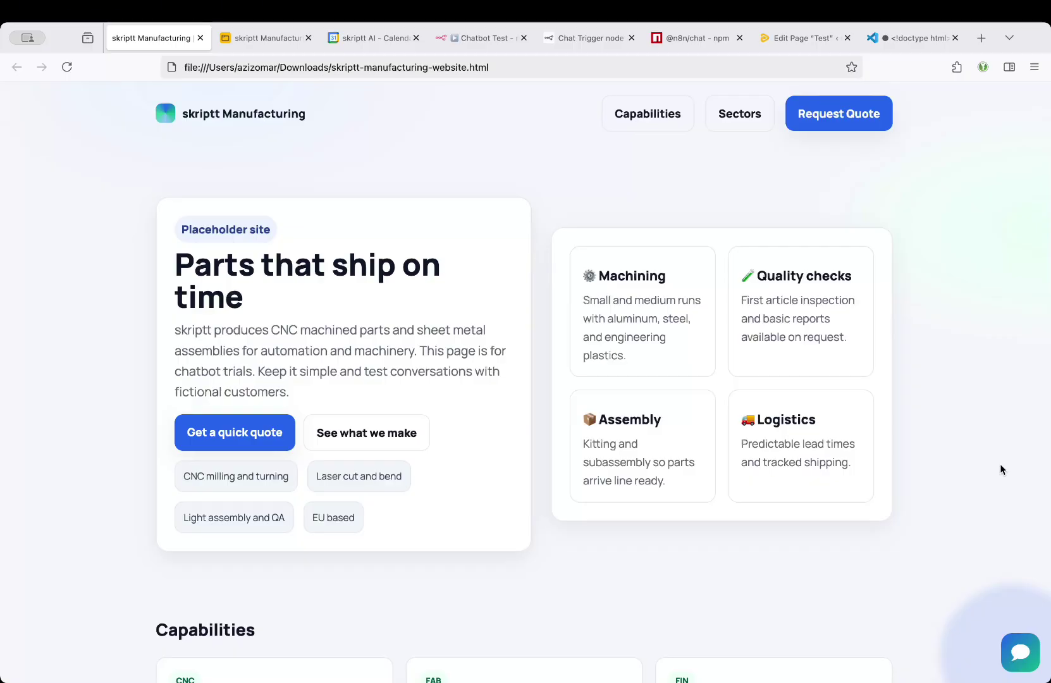
{"action": "double_click", "coordinate": [228, 113]}
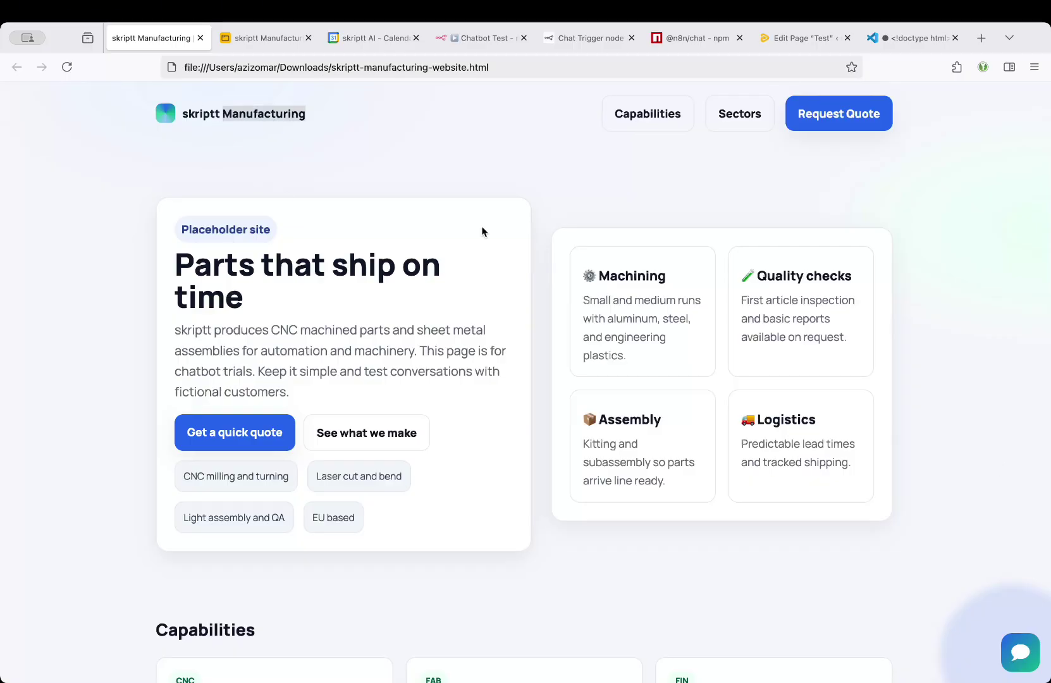
{"action": "left_click", "coordinate": [919, 411]}
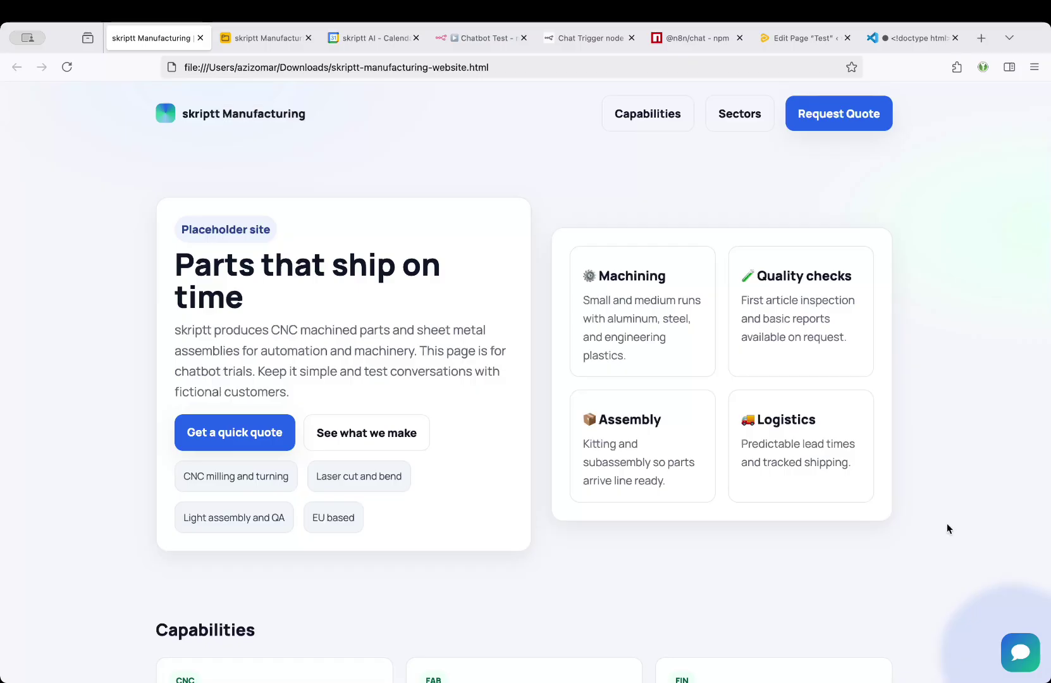
Open the website's chat assistant and examine its heading, subtitle and welcome message
{"action": "left_click", "coordinate": [1021, 654]}
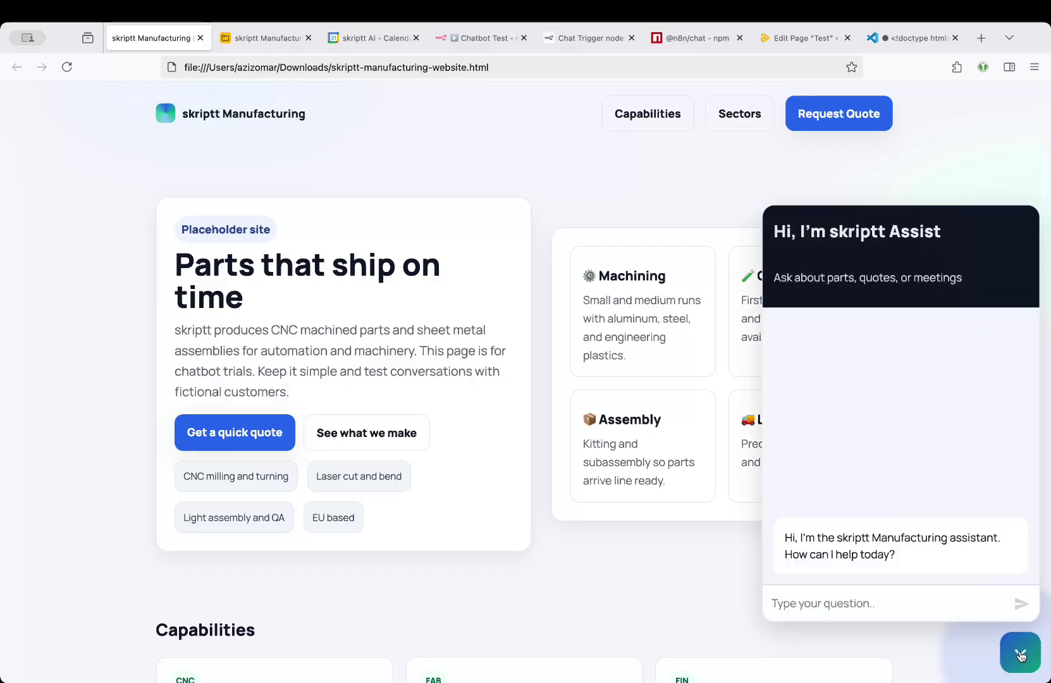
{"action": "left_click_drag", "start_coordinate": [769, 227], "coordinate": [965, 236]}
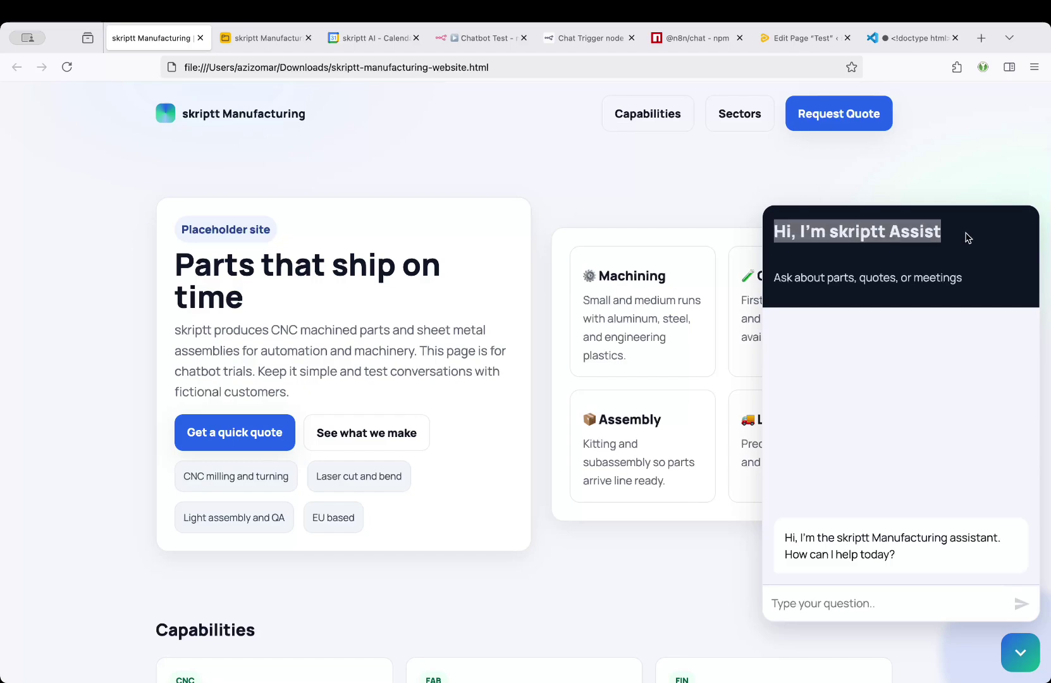
{"action": "left_click_drag", "start_coordinate": [793, 280], "coordinate": [958, 290]}
{"action": "left_click", "coordinate": [912, 428]}
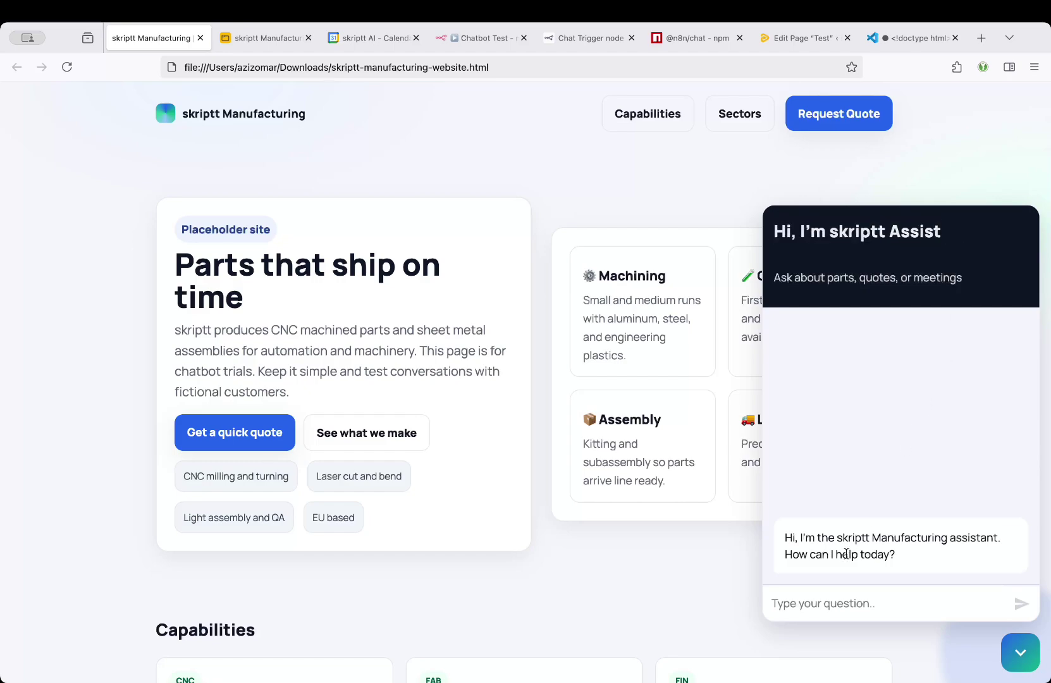
{"action": "left_click_drag", "start_coordinate": [841, 538], "coordinate": [941, 538]}
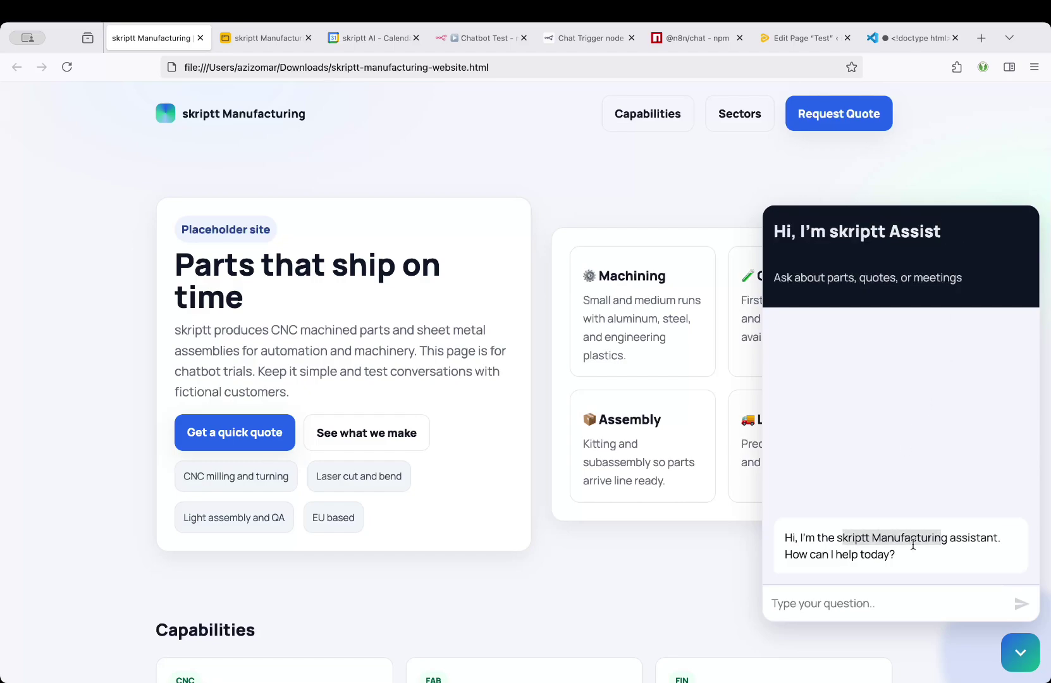
{"action": "left_click_drag", "start_coordinate": [791, 554], "coordinate": [860, 554]}
{"action": "left_click", "coordinate": [858, 442]}
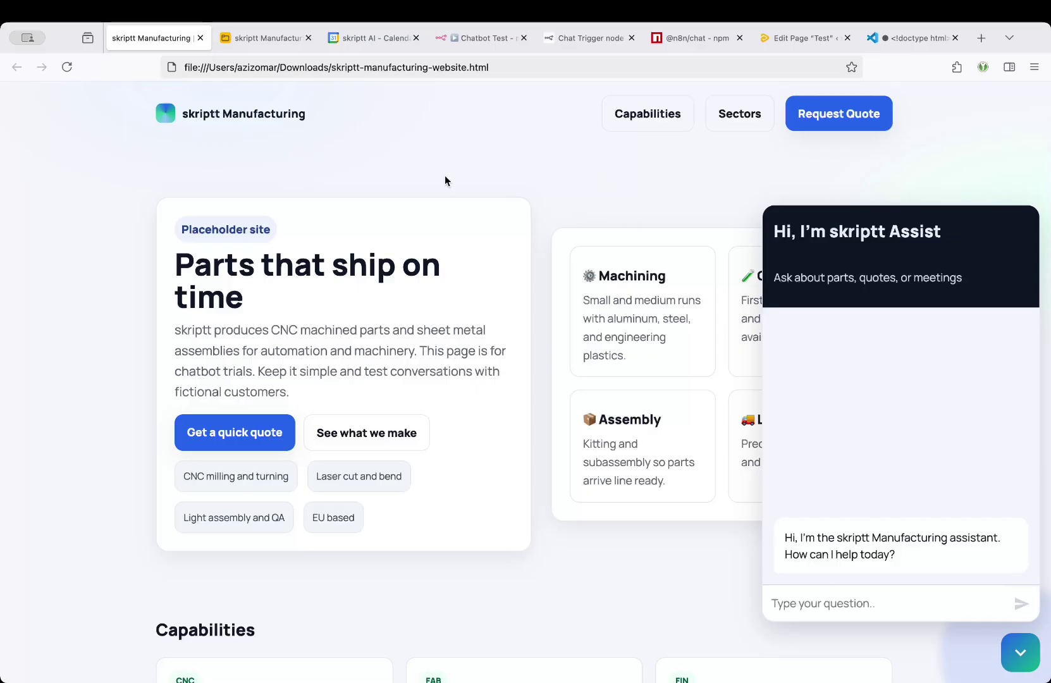
Switch to the skriptt Manufacturing Inventory base in Airtable and look over its item records
{"action": "left_click", "coordinate": [269, 41]}
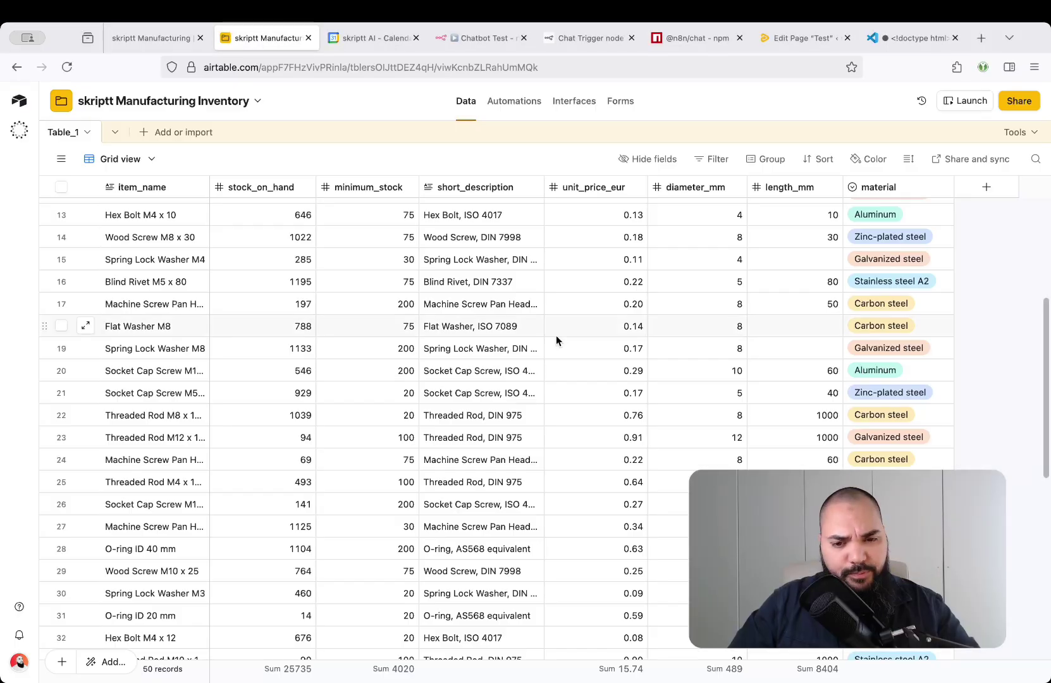
{"action": "scroll", "coordinate": [688, 273], "scroll_direction": "up", "scroll_amount": 5}
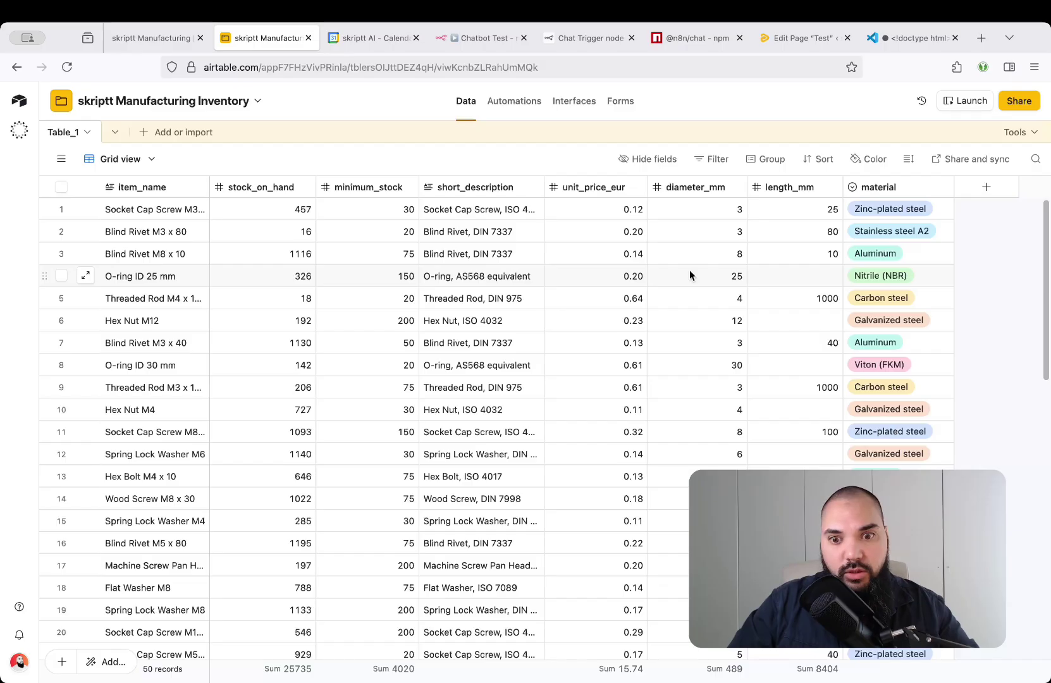
Return to the skriptt Manufacturing website, send "Hi" to the chat assistant and read its reply
{"action": "key", "text": "ctrl+shift+Tab"}
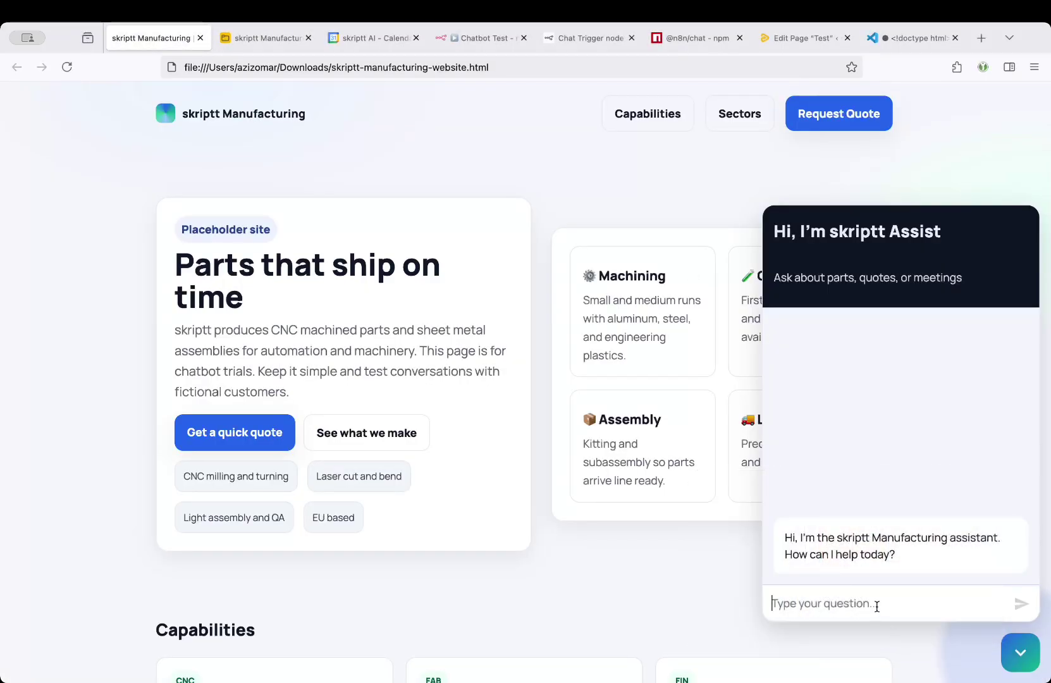
{"action": "type", "text": "Hi"}
{"action": "key", "text": "Return"}
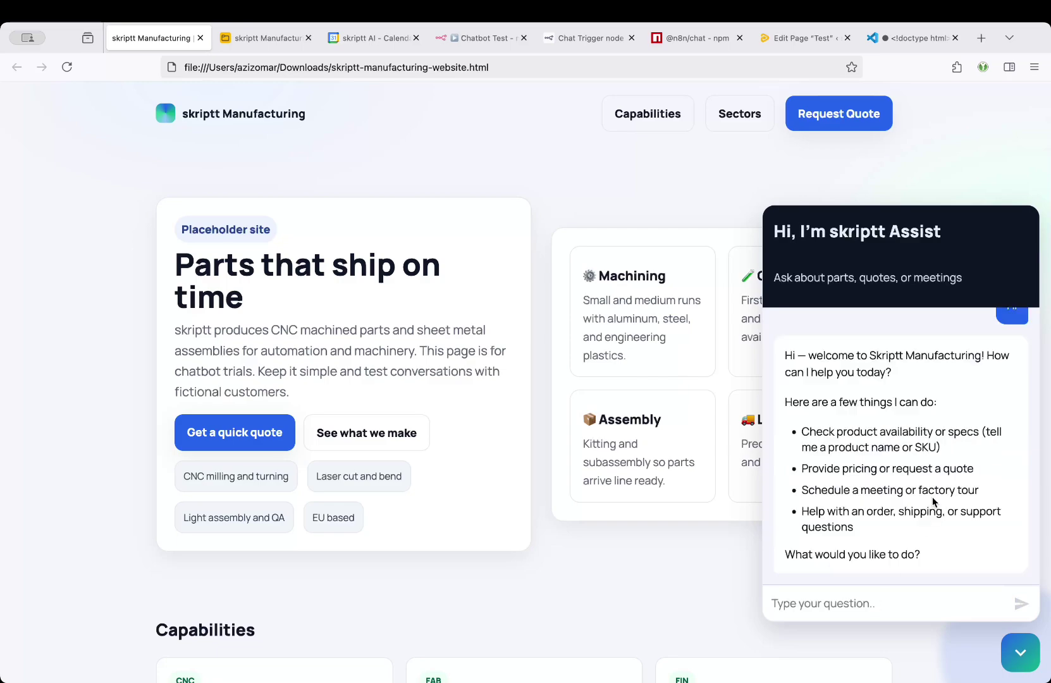
{"action": "left_click_drag", "start_coordinate": [869, 355], "coordinate": [975, 352]}
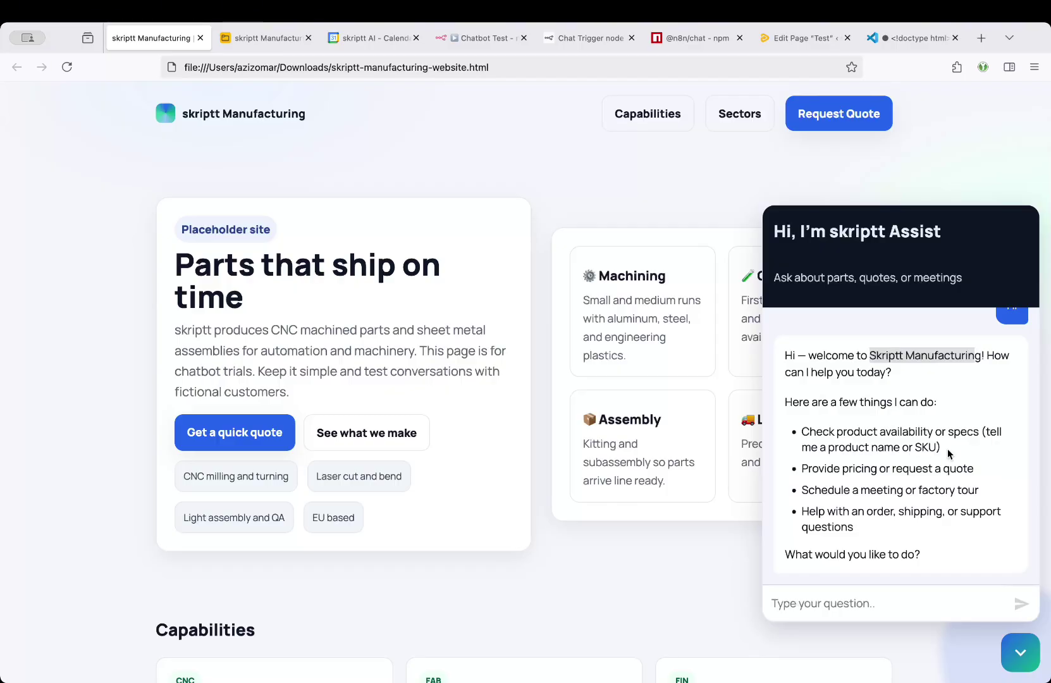
Locate the Hex Nut M4 item in the Airtable inventory as a product to ask about
{"action": "left_click", "coordinate": [268, 39]}
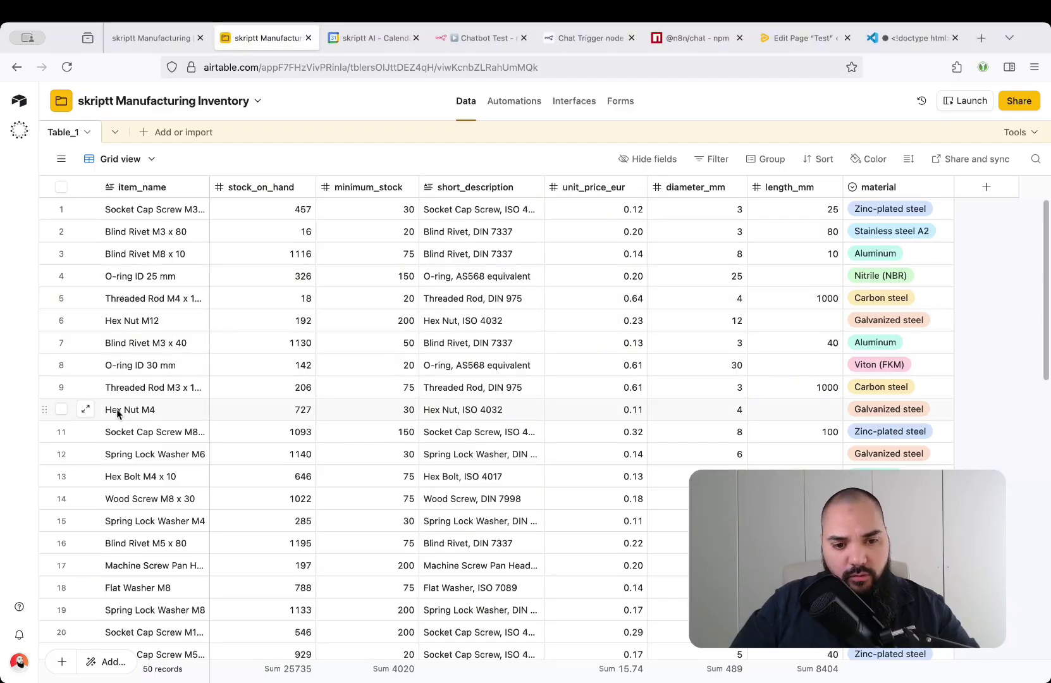
{"action": "left_click", "coordinate": [152, 411]}
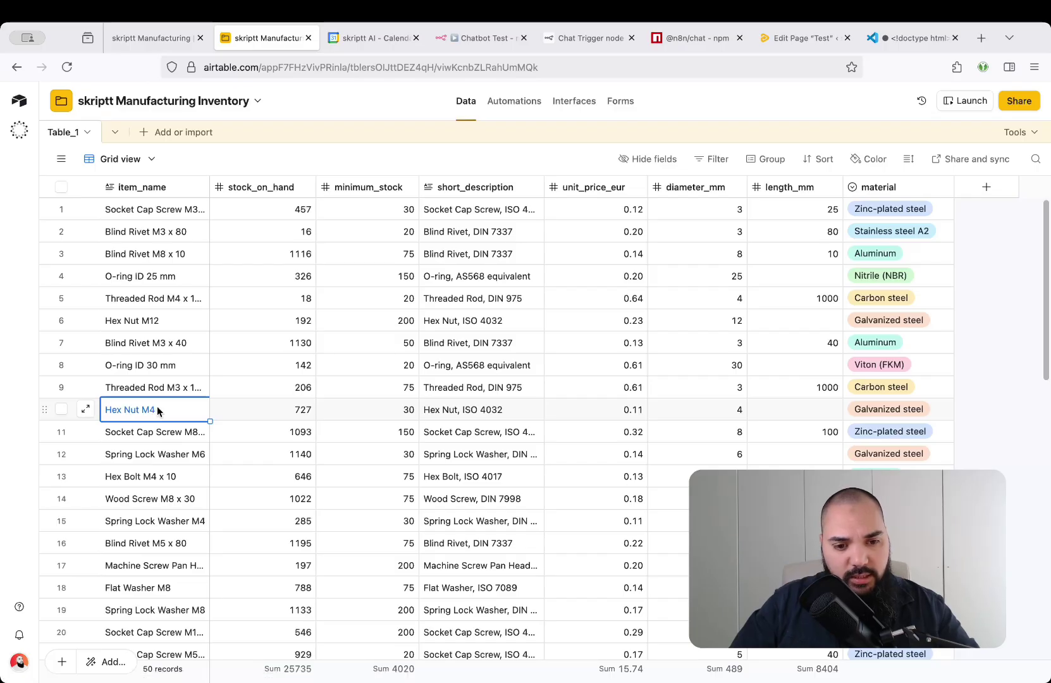
{"action": "left_click", "coordinate": [157, 408]}
{"action": "key", "text": "Escape"}
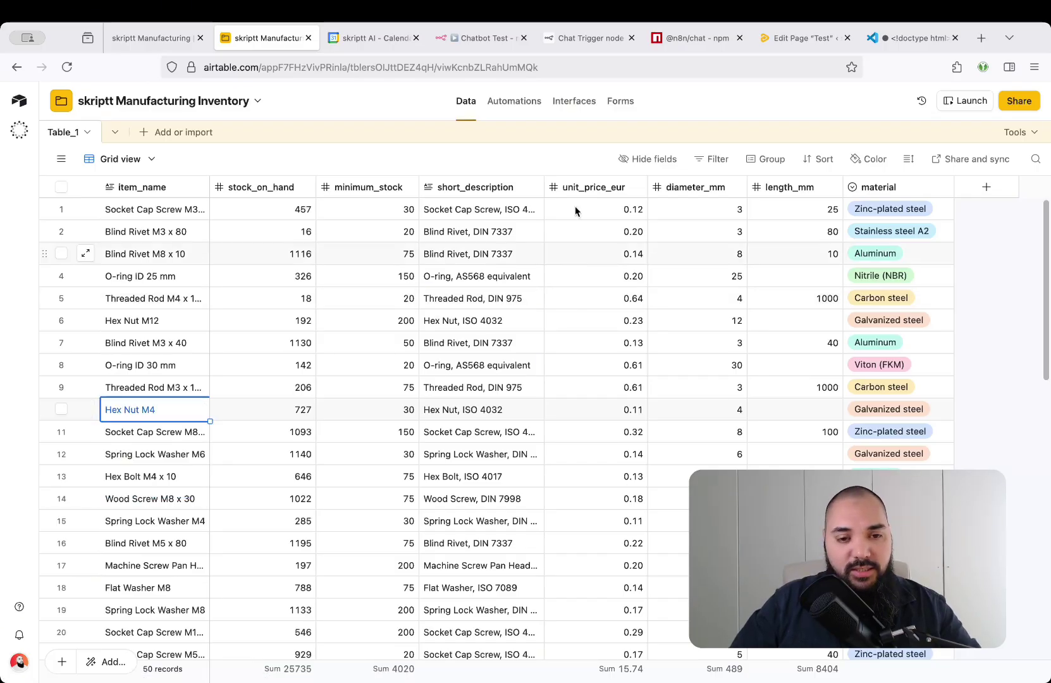
{"action": "left_click", "coordinate": [732, 107]}
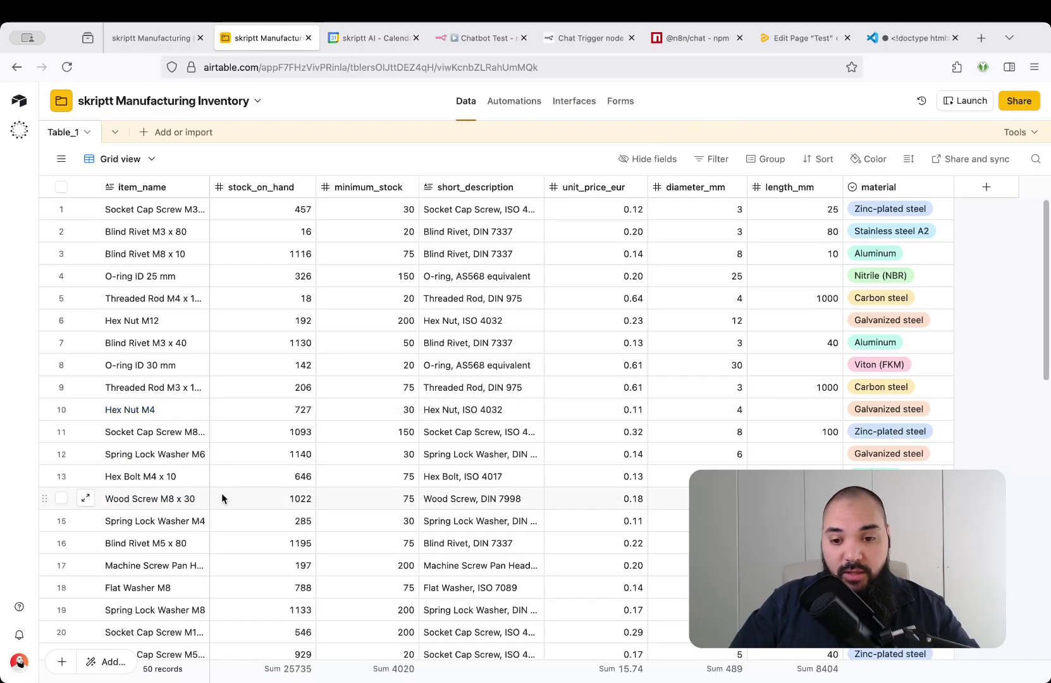
Back on the website, ask the chat assistant "Hi, do you have Hex Nuts (ideally in M4)?"
{"action": "key", "text": "ctrl+shift+Tab"}
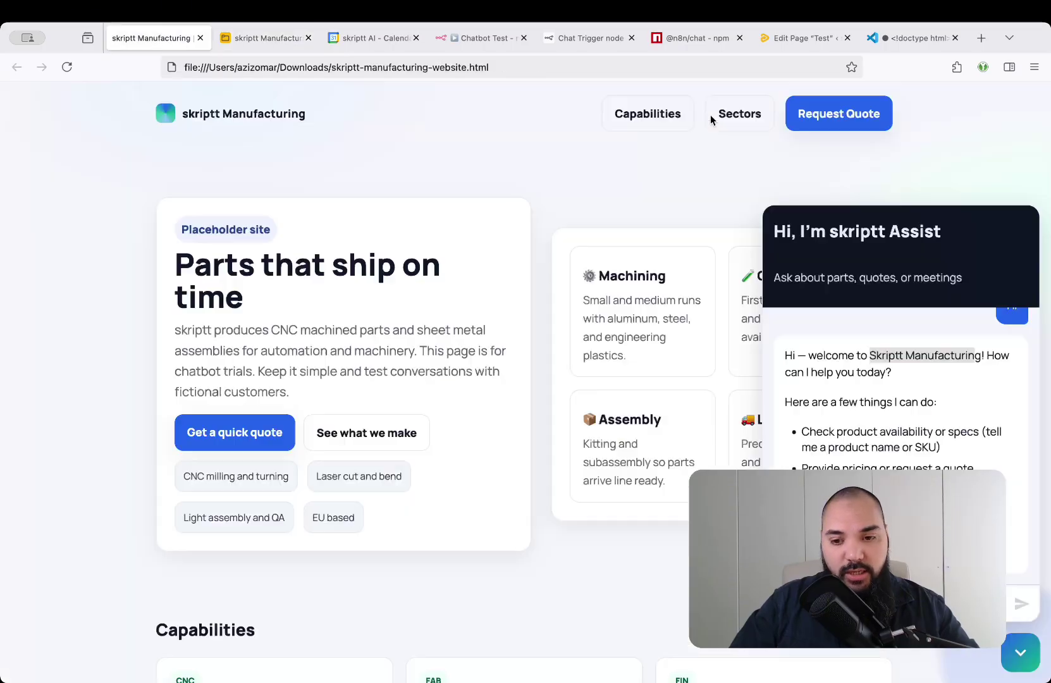
{"action": "left_click", "coordinate": [886, 604]}
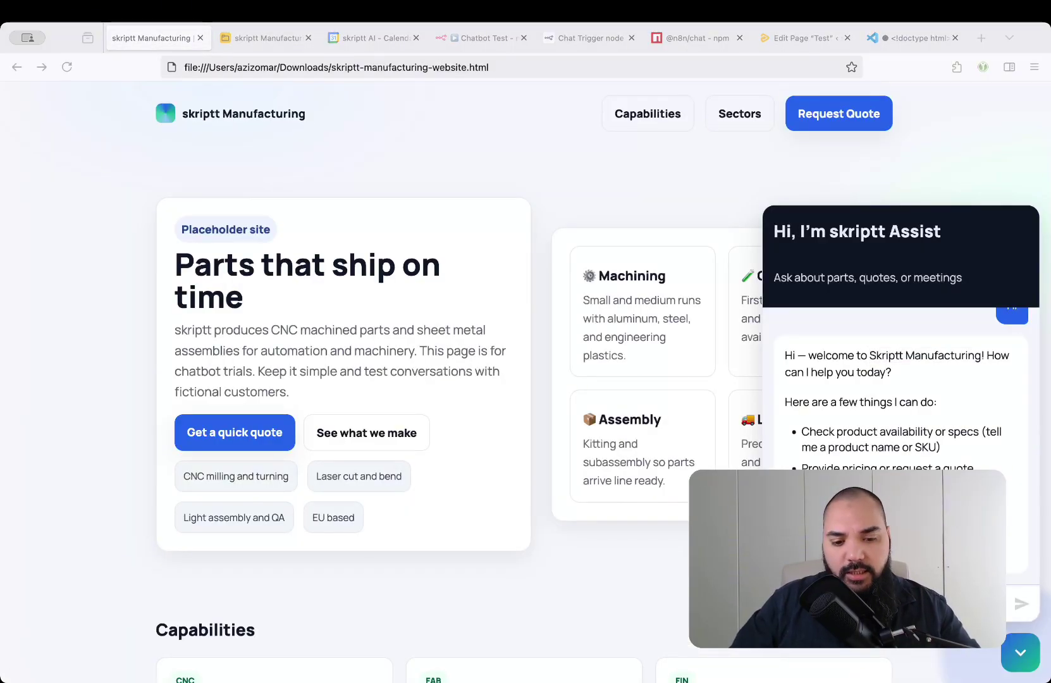
{"action": "left_click", "coordinate": [843, 602]}
{"action": "type", "text": "Hi, do you have Hex Nut M4"}
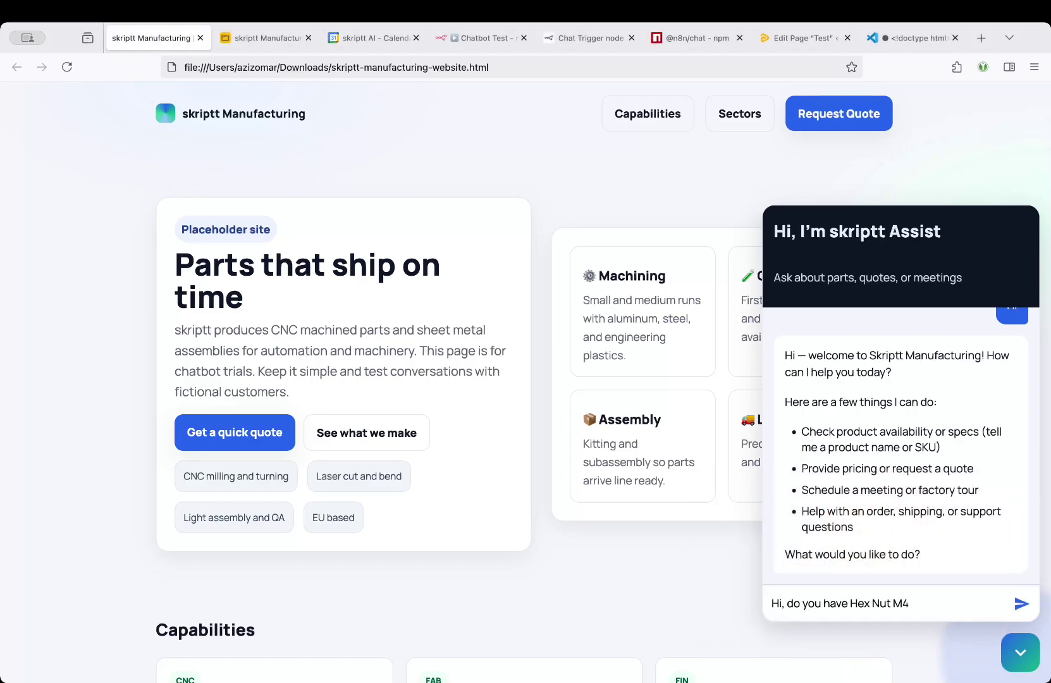
{"action": "key", "text": "Left"}
{"action": "key", "text": "Left"}
{"action": "key", "text": "Left"}
{"action": "type", "text": "s (ideally in"}
{"action": "key", "text": "Right"}
{"action": "key", "text": "Right"}
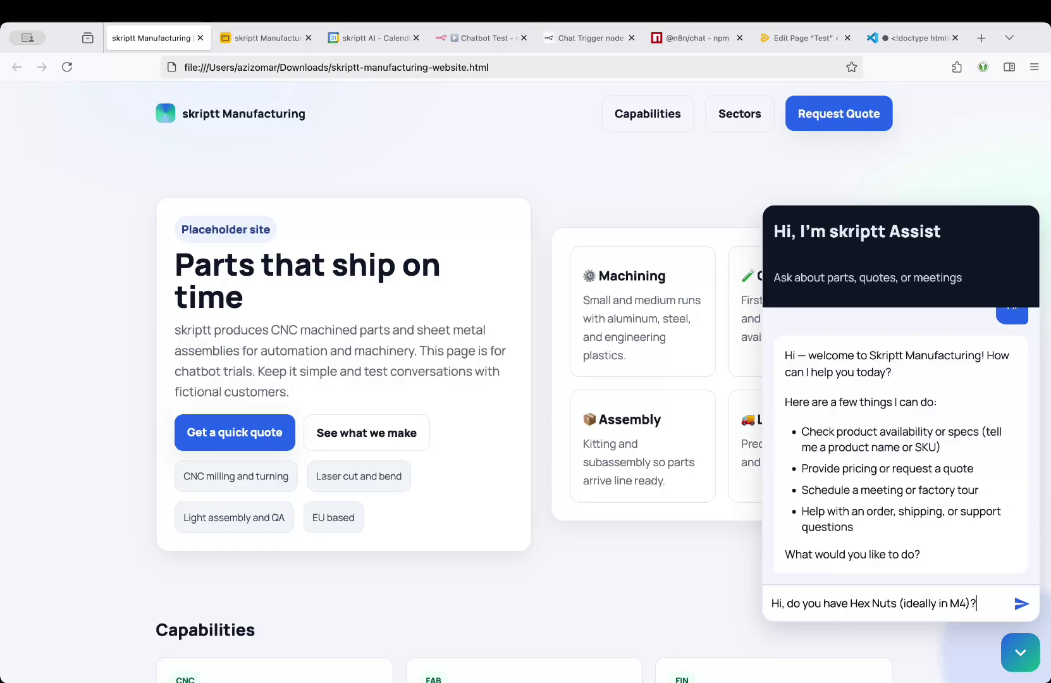
{"action": "type", "text": ")?"}
{"action": "key", "text": "Return"}
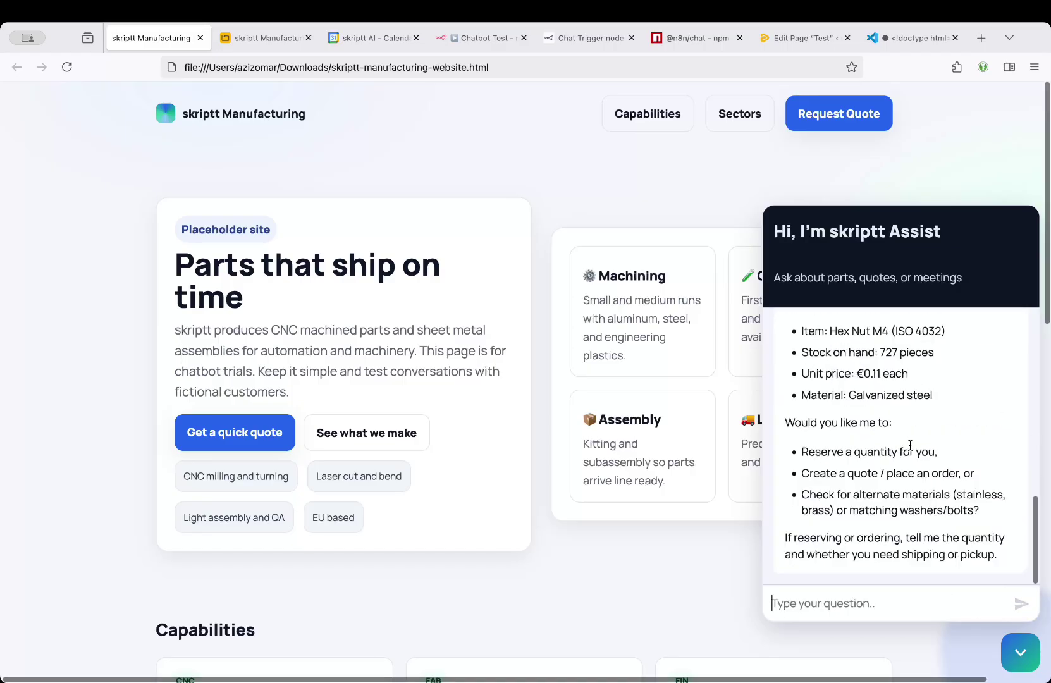
Examine the assistant's Hex Nut M4 reply, checking availability, the ISO designation and the stock on hand
{"action": "scroll", "coordinate": [910, 444], "scroll_direction": "up", "scroll_amount": 3}
{"action": "left_click_drag", "start_coordinate": [816, 370], "coordinate": [938, 377]}
{"action": "left_click_drag", "start_coordinate": [830, 431], "coordinate": [894, 431]}
{"action": "double_click", "coordinate": [904, 430]}
{"action": "double_click", "coordinate": [919, 431]}
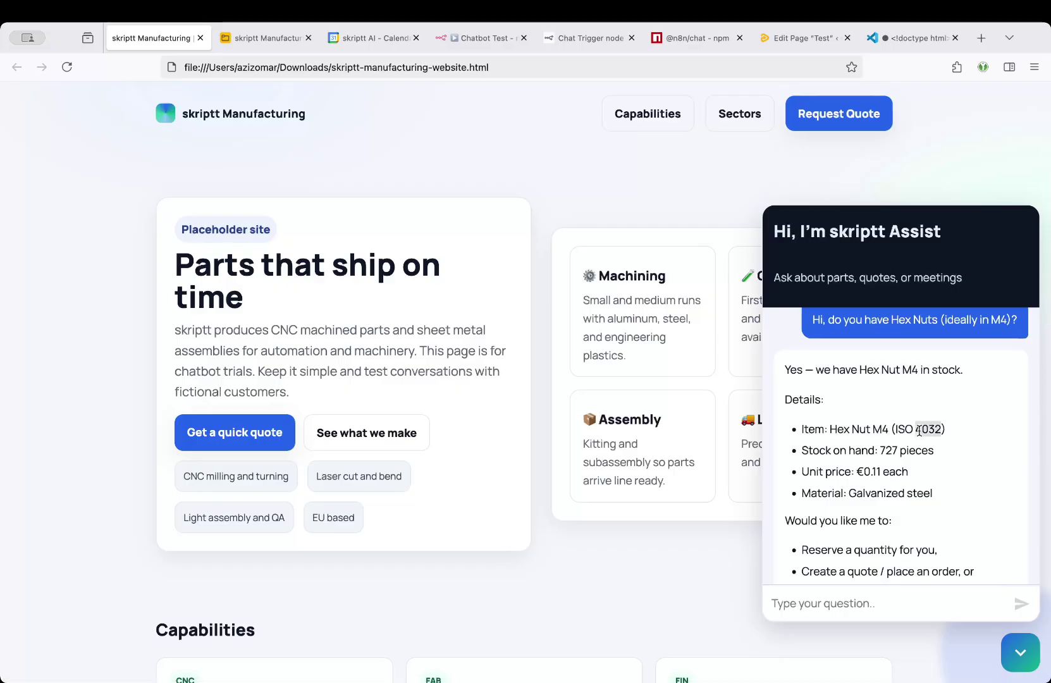
{"action": "scroll", "coordinate": [920, 435], "scroll_direction": "down", "scroll_amount": 1}
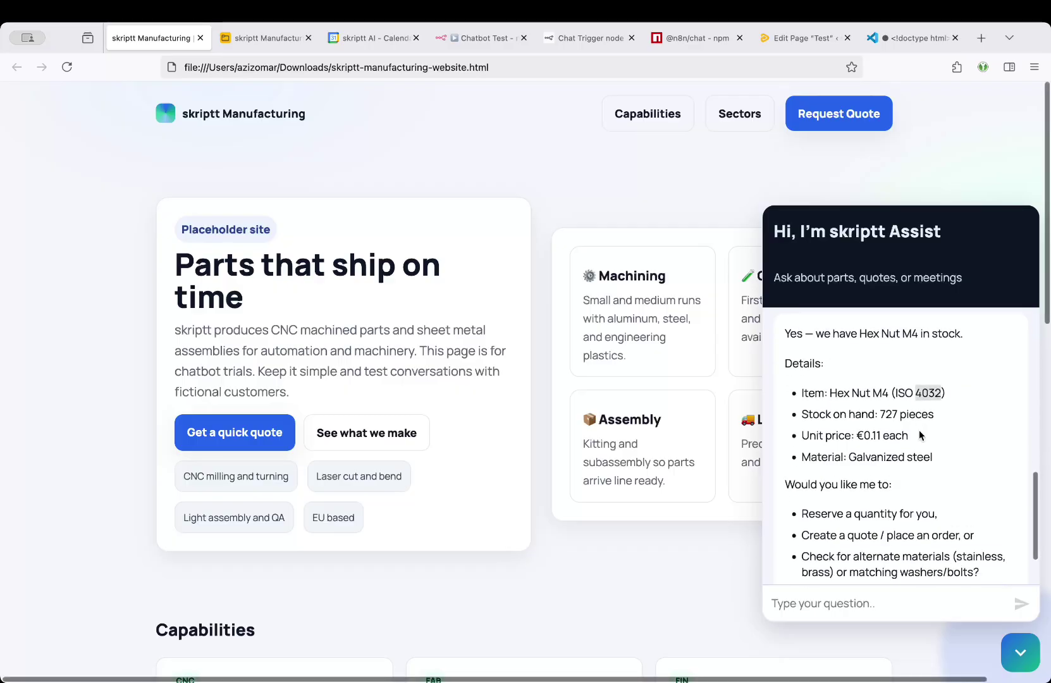
{"action": "double_click", "coordinate": [889, 414]}
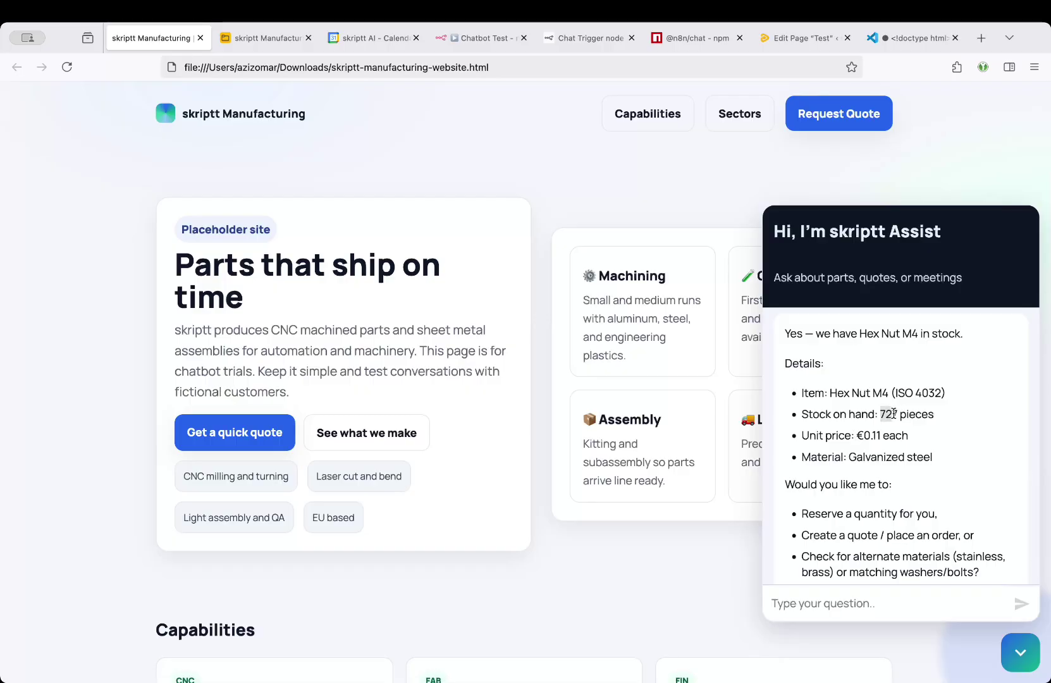
Check the stock on hand and short description of Hex Nut M4 in the Airtable inventory against the assistant's answer
{"action": "key", "text": "ctrl+Tab"}
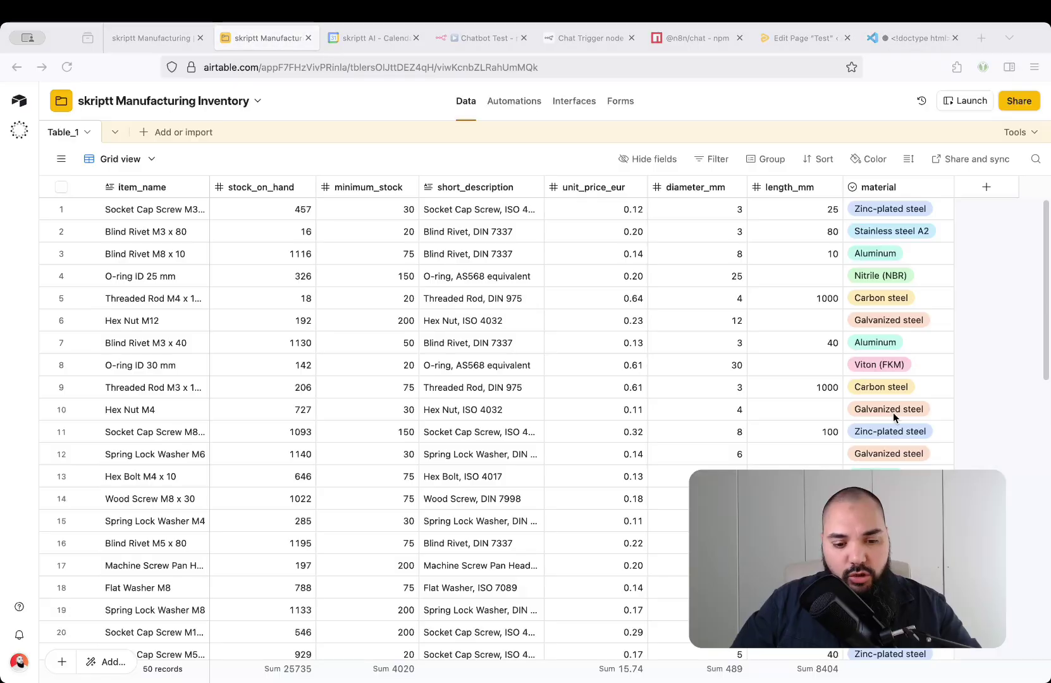
{"action": "left_click", "coordinate": [311, 413]}
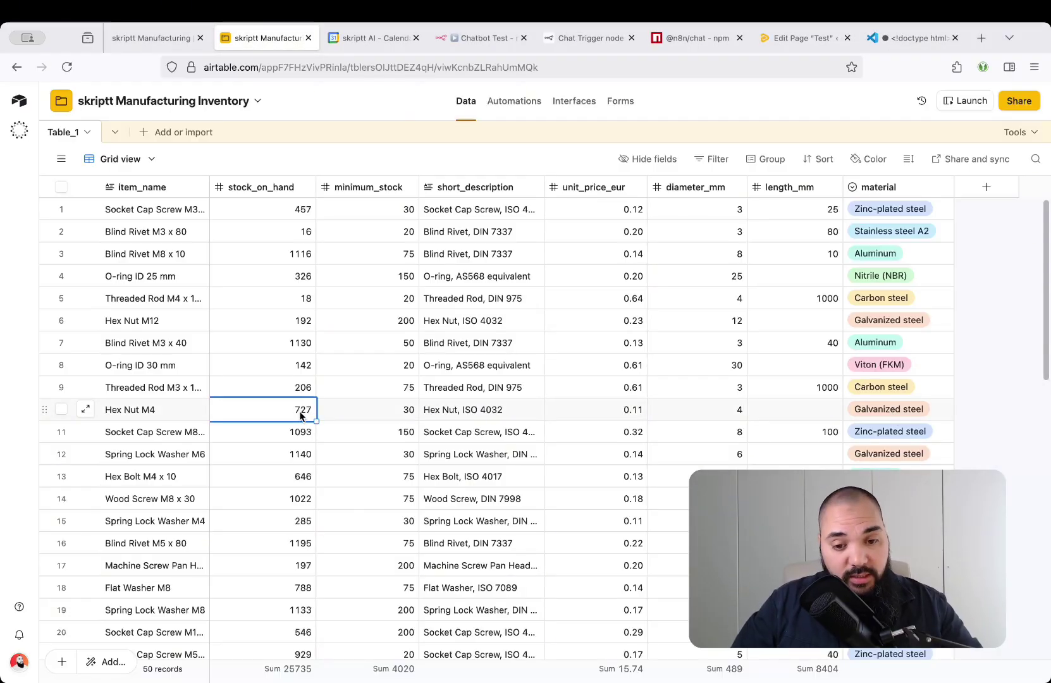
{"action": "left_click", "coordinate": [481, 411]}
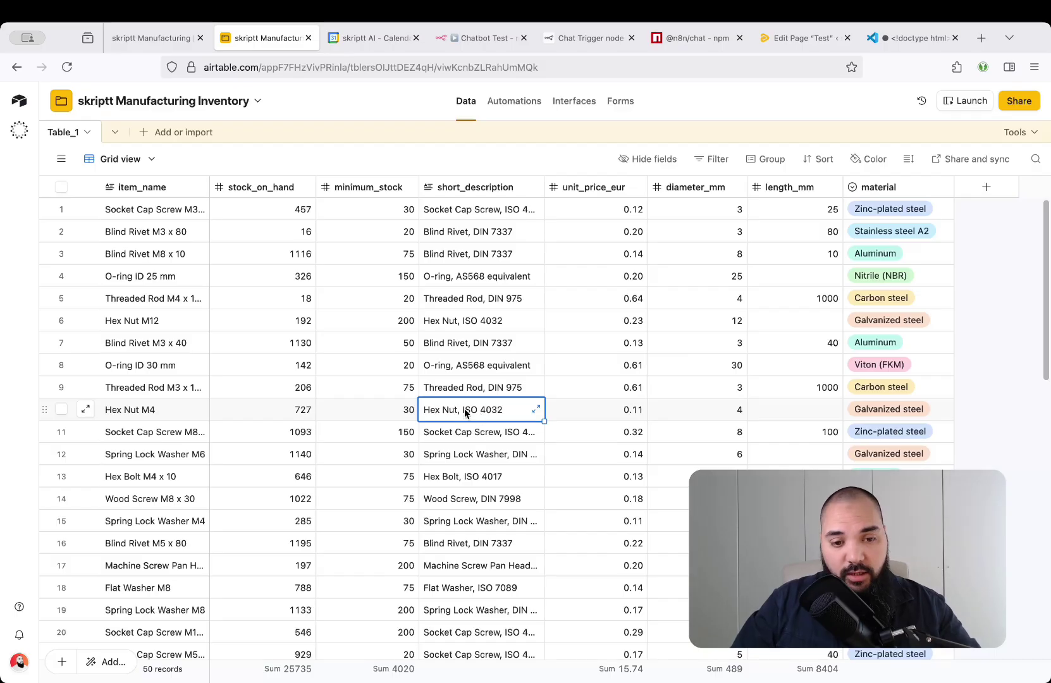
Return to the website chat and send "I'd like to have an appointment, let's say tomorrow at 11am"
{"action": "key", "text": "ctrl+shift+Tab"}
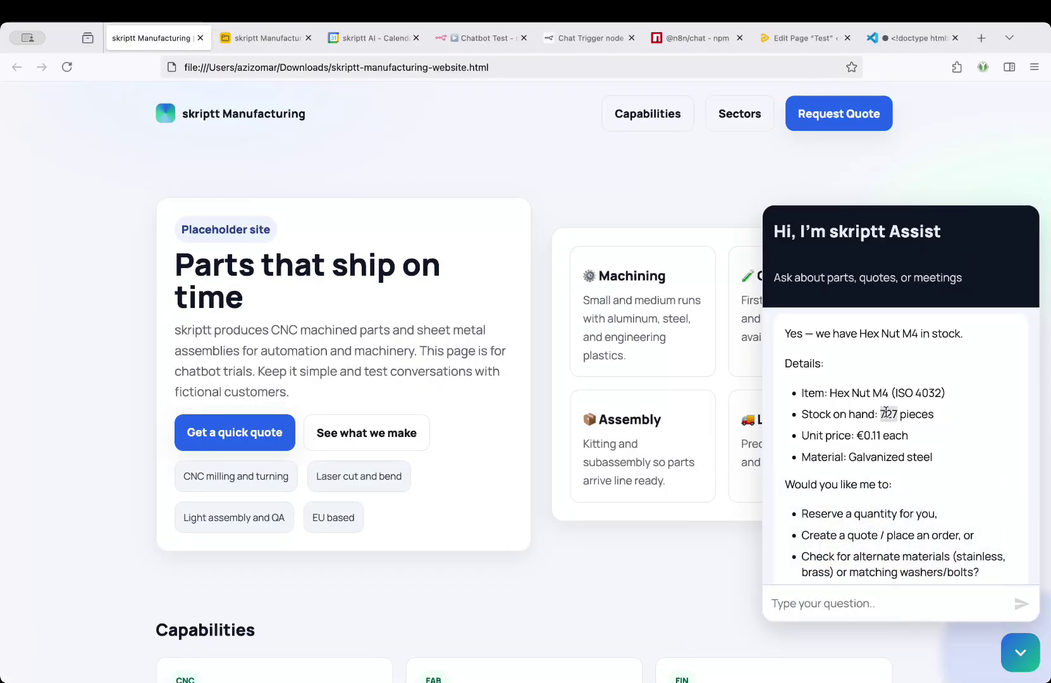
{"action": "scroll", "coordinate": [928, 423], "scroll_direction": "down", "scroll_amount": 2}
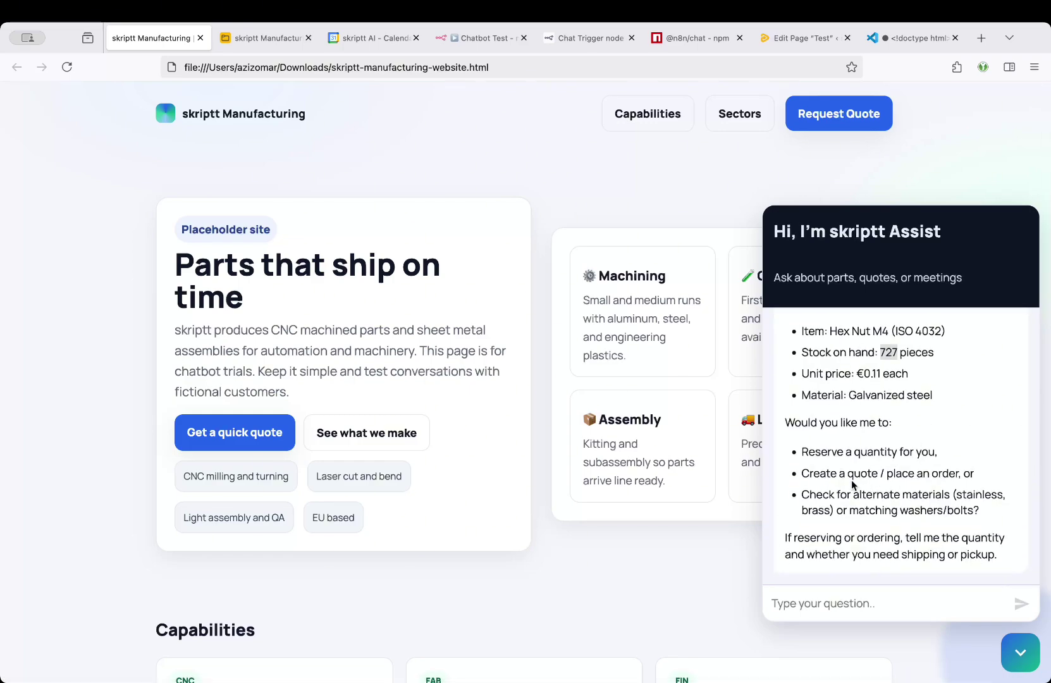
{"action": "left_click", "coordinate": [772, 603]}
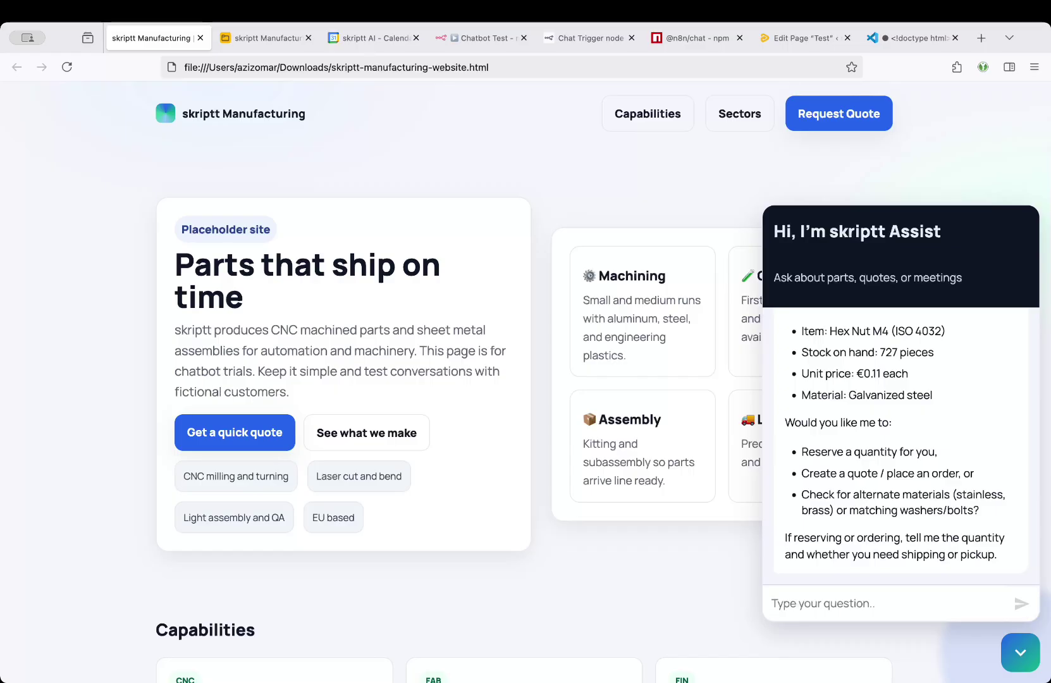
{"action": "type", "text": "IÄd l"}
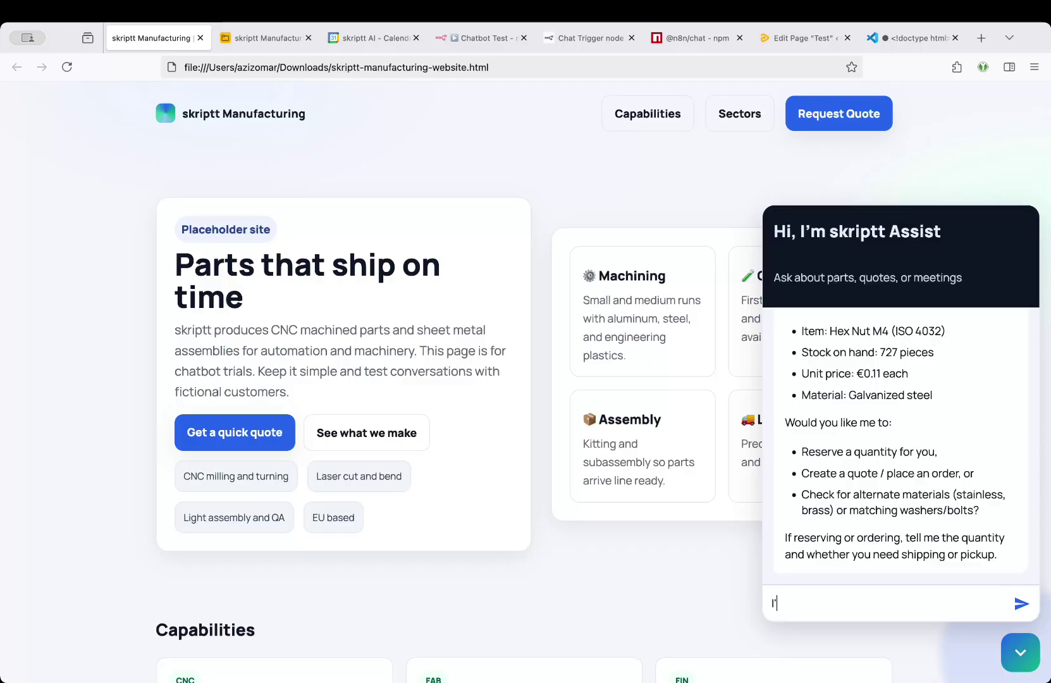
{"action": "type", "text": "d like to have an appointment, let"}
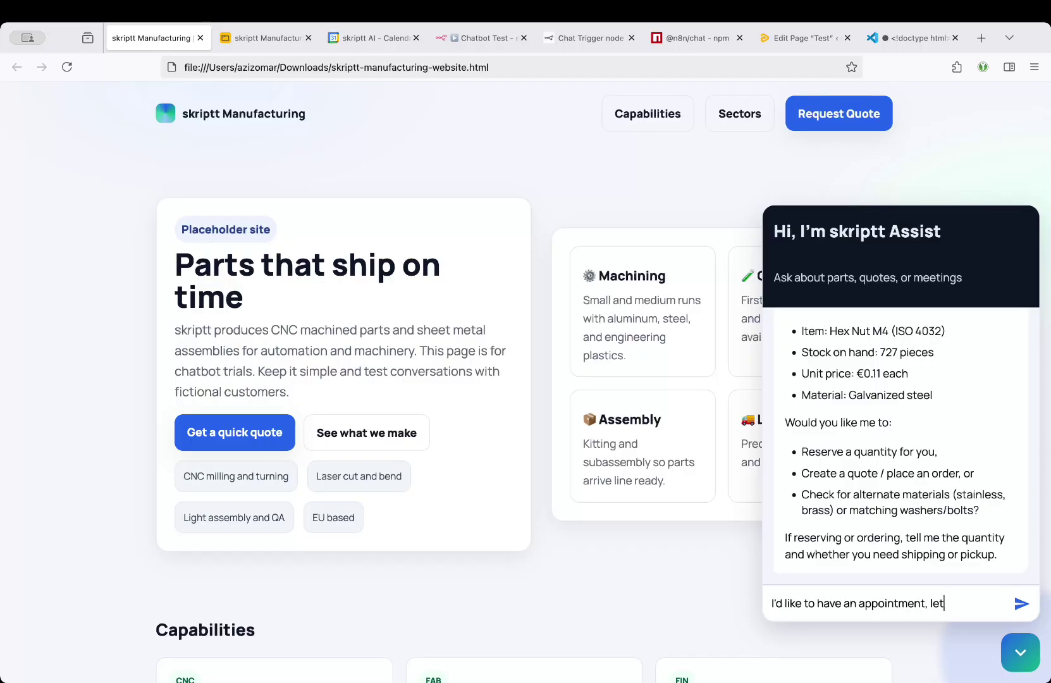
{"action": "type", "text": "'s say tomorrow"}
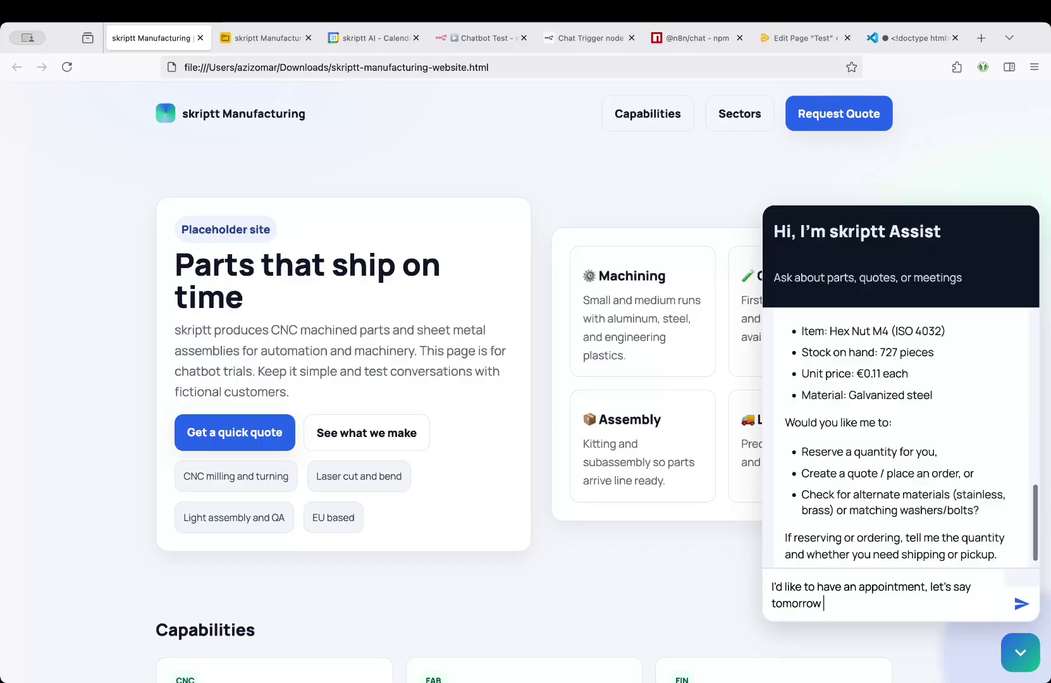
{"action": "type", "text": " at 11am"}
{"action": "key", "text": "Return"}
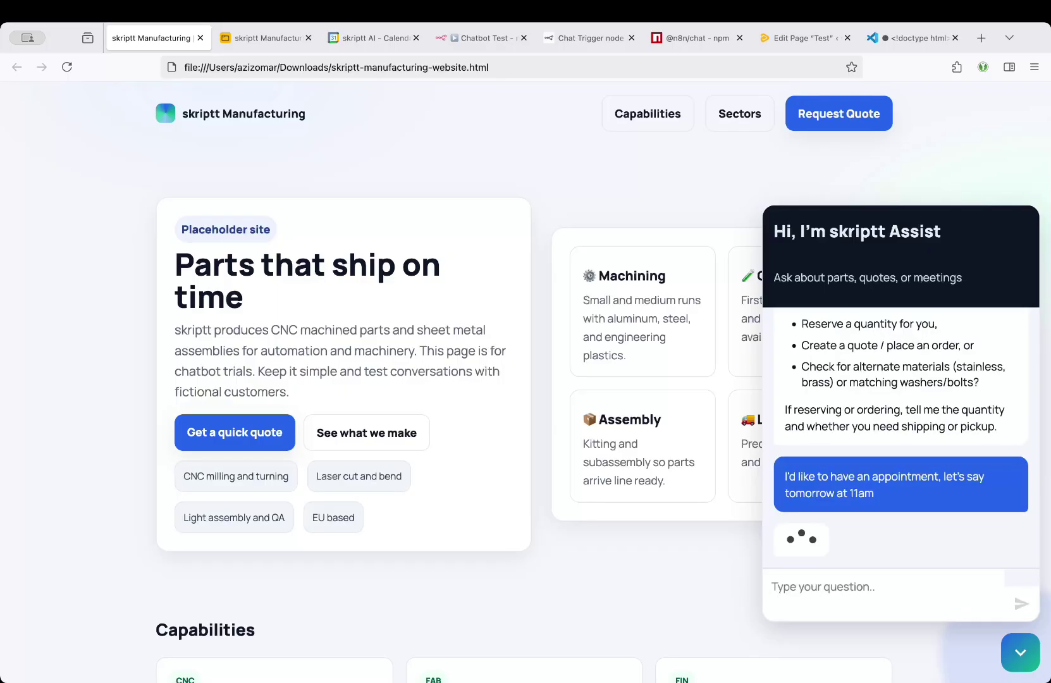
Check the bookings on Thursday, October 9 in Google Calendar, and compare them with the assistant's website chat reply about the 11:00 slot
{"action": "left_click", "coordinate": [351, 40]}
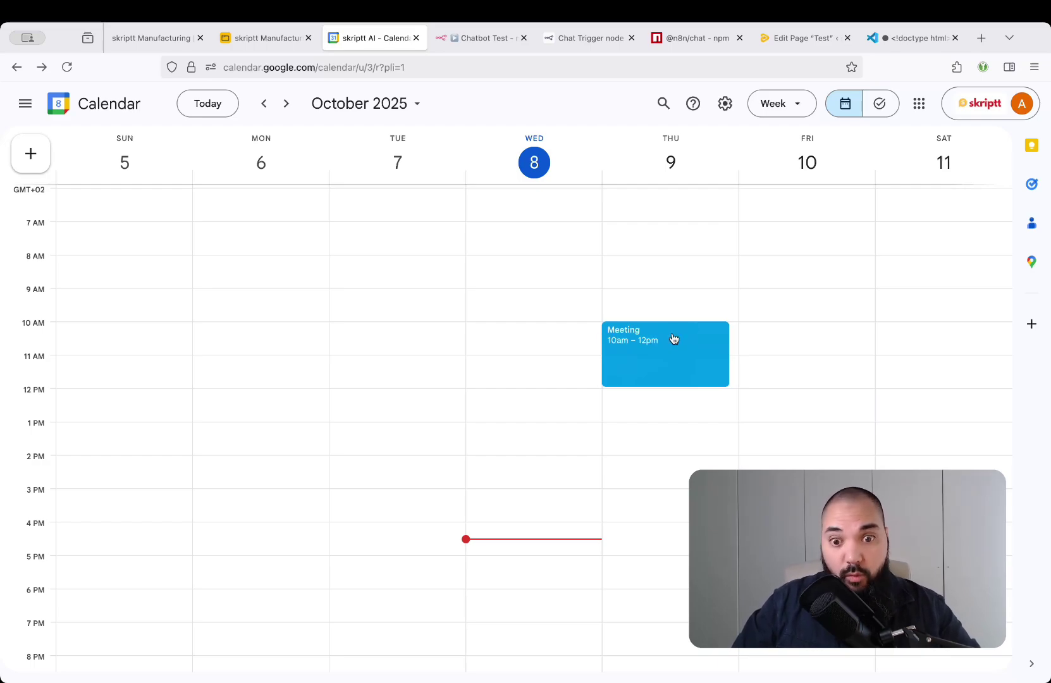
{"action": "key", "text": "super+1"}
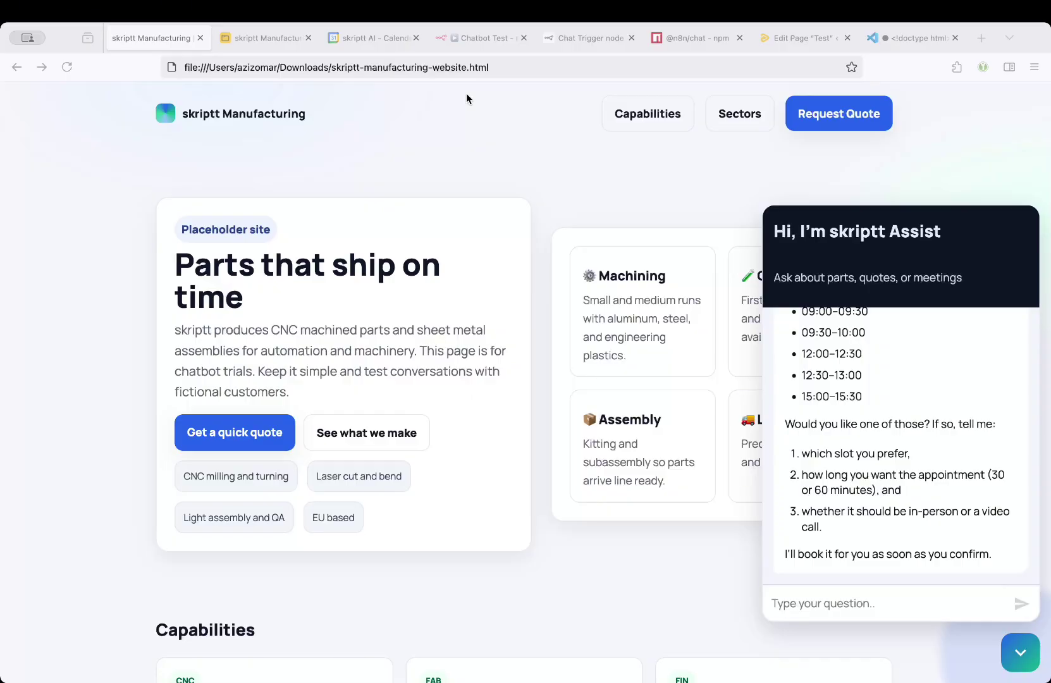
{"action": "scroll", "coordinate": [897, 416], "scroll_direction": "up", "scroll_amount": 1}
{"action": "scroll", "coordinate": [898, 416], "scroll_direction": "up", "scroll_amount": 5}
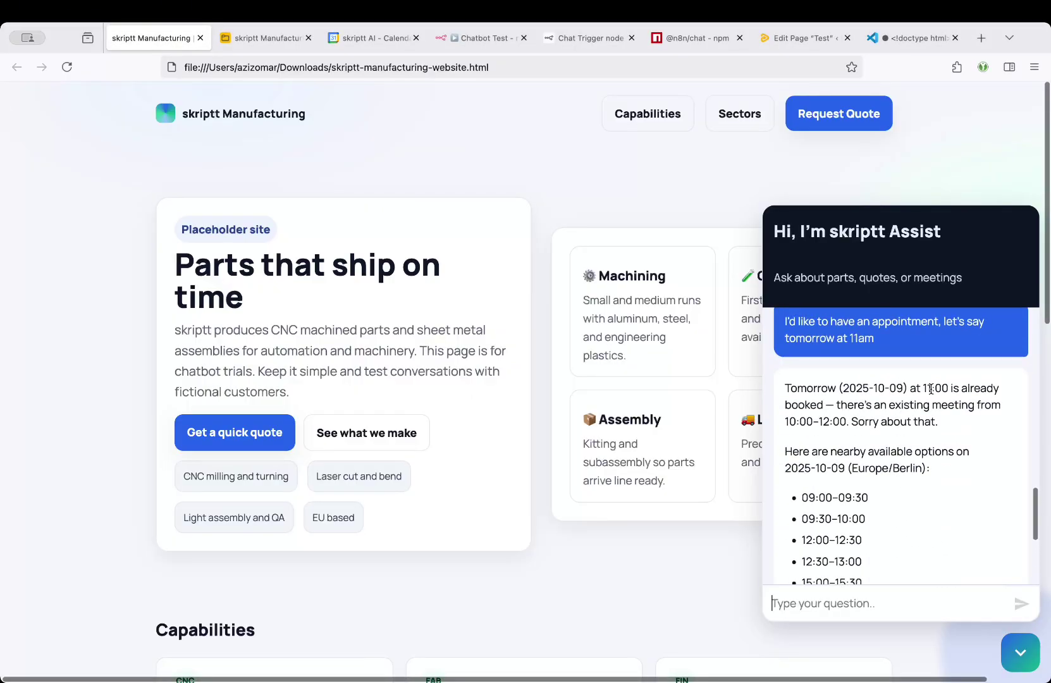
{"action": "left_click_drag", "start_coordinate": [921, 389], "coordinate": [955, 389]}
{"action": "left_click_drag", "start_coordinate": [837, 406], "coordinate": [934, 421]}
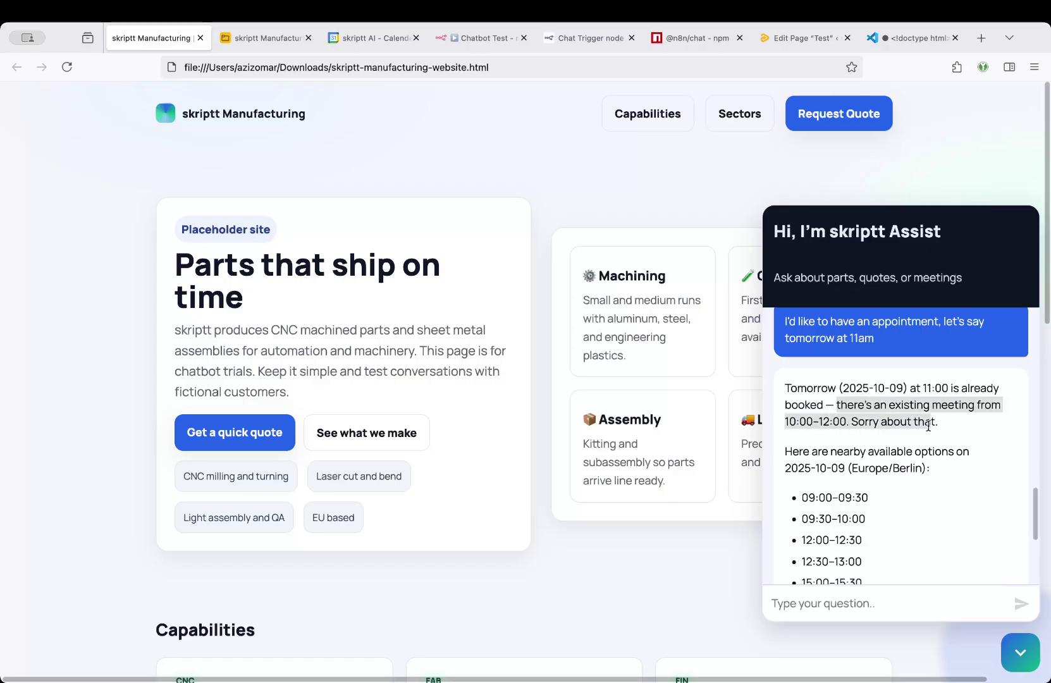
{"action": "left_click", "coordinate": [845, 419]}
{"action": "left_click_drag", "start_coordinate": [837, 405], "coordinate": [840, 421]}
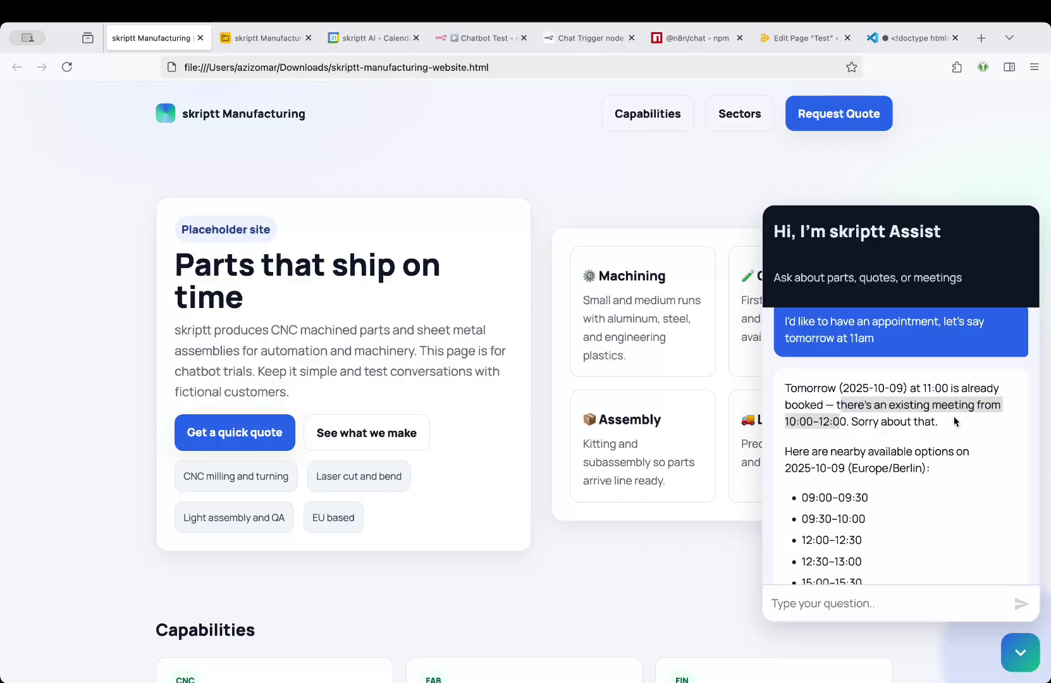
Review the alternative slots the assistant offers and reply "Alright, 9am it is"
{"action": "scroll", "coordinate": [913, 427], "scroll_direction": "down", "scroll_amount": 3}
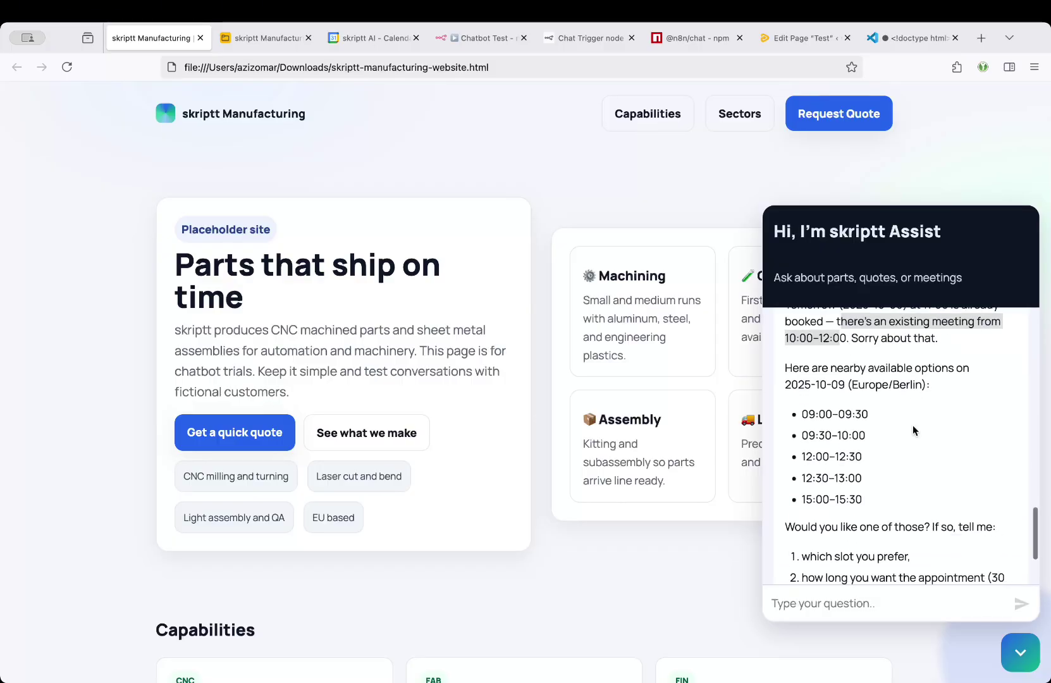
{"action": "left_click", "coordinate": [803, 411]}
{"action": "left_click_drag", "start_coordinate": [804, 412], "coordinate": [869, 414]}
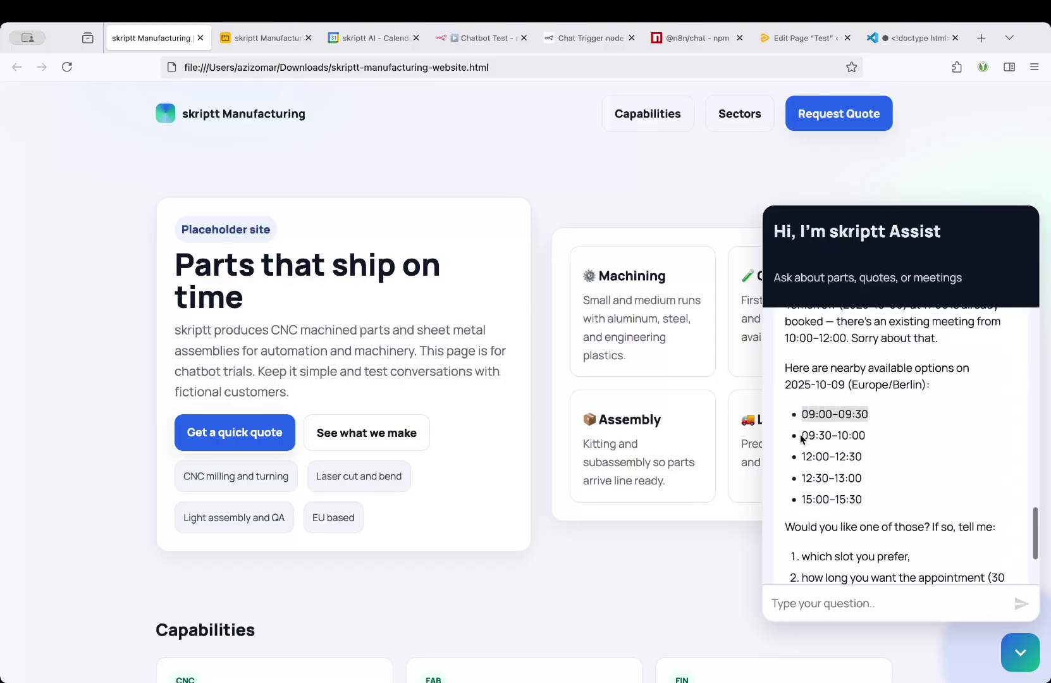
{"action": "scroll", "coordinate": [845, 510], "scroll_direction": "down", "scroll_amount": 1}
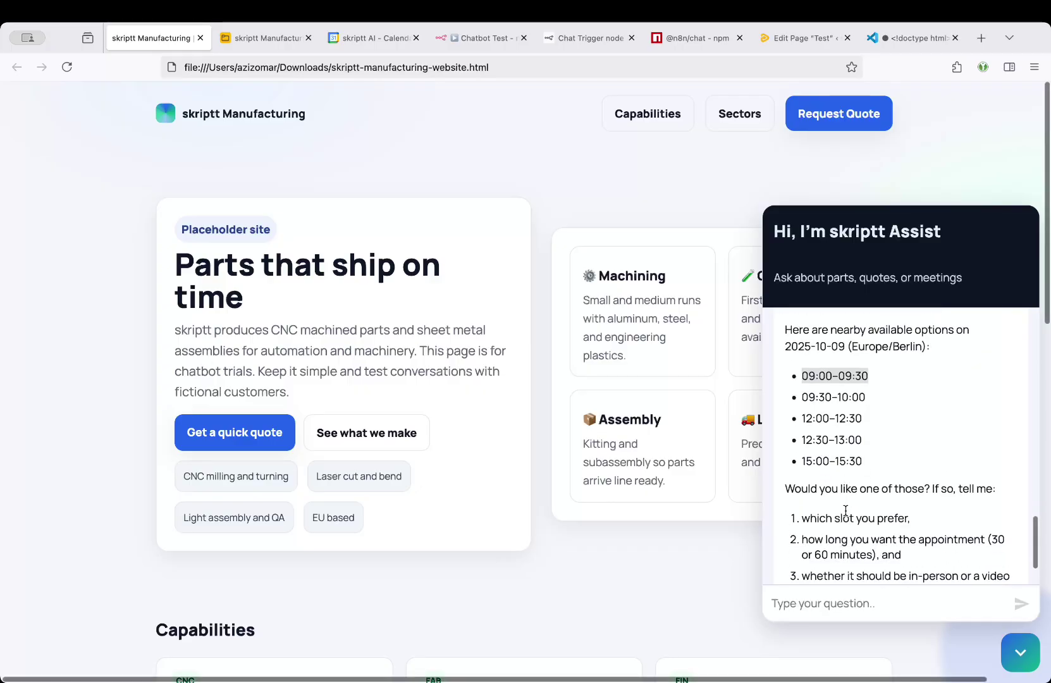
{"action": "left_click", "coordinate": [815, 607]}
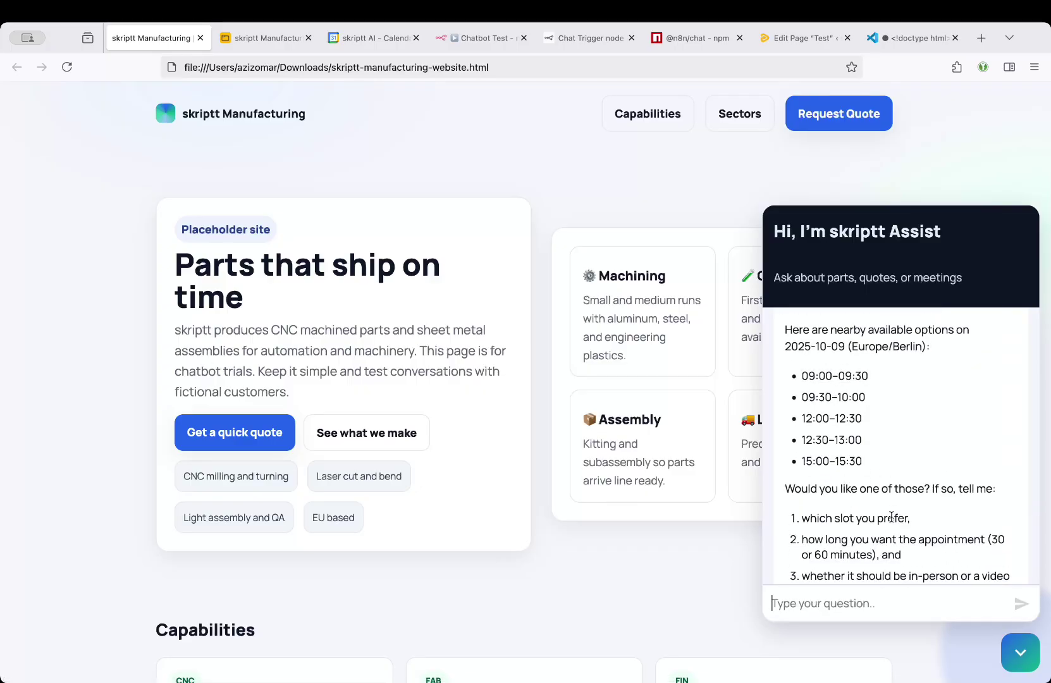
{"action": "type", "text": "Alright, 9am it is"}
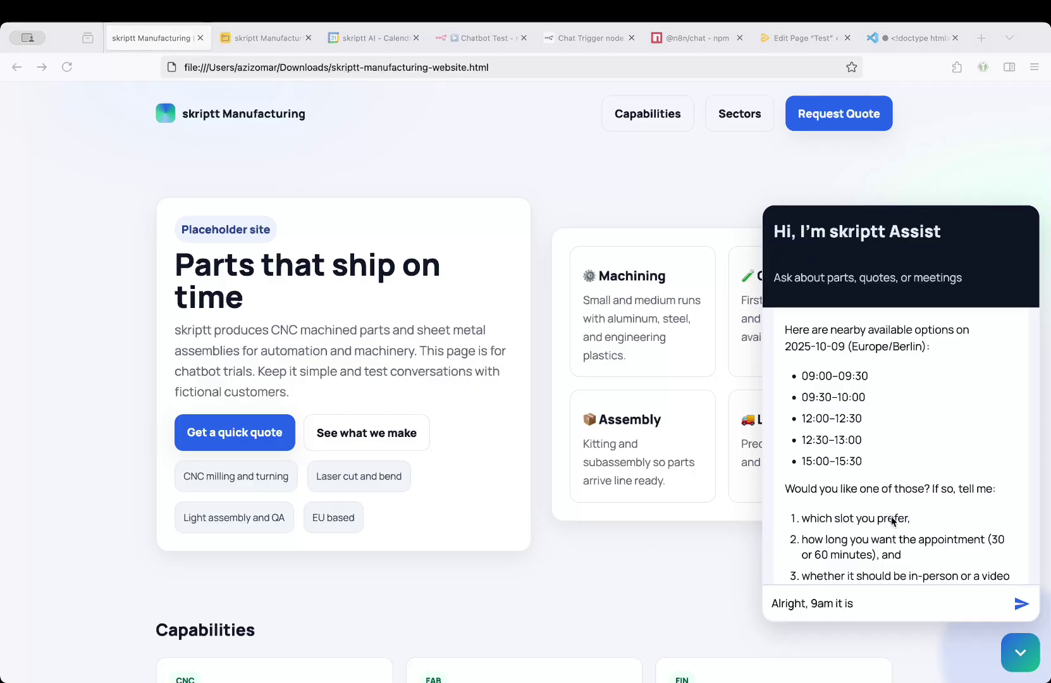
{"action": "key", "text": "Return"}
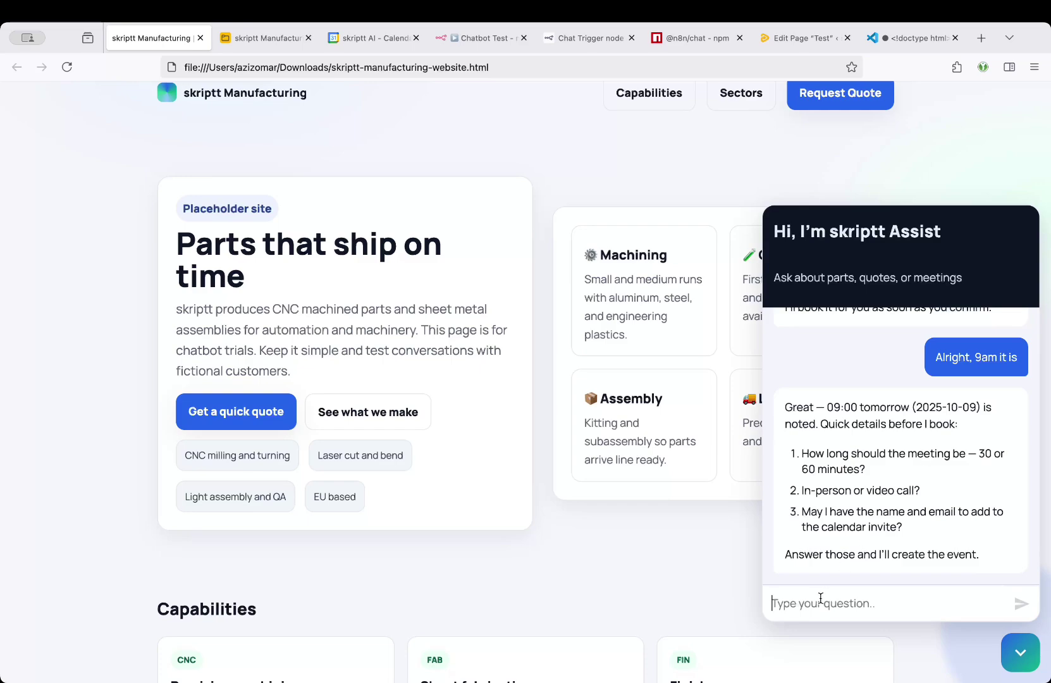
Answer the assistant's booking questions with 30 mins, video call and the customer's first name
{"action": "type", "text": "30 mins,"}
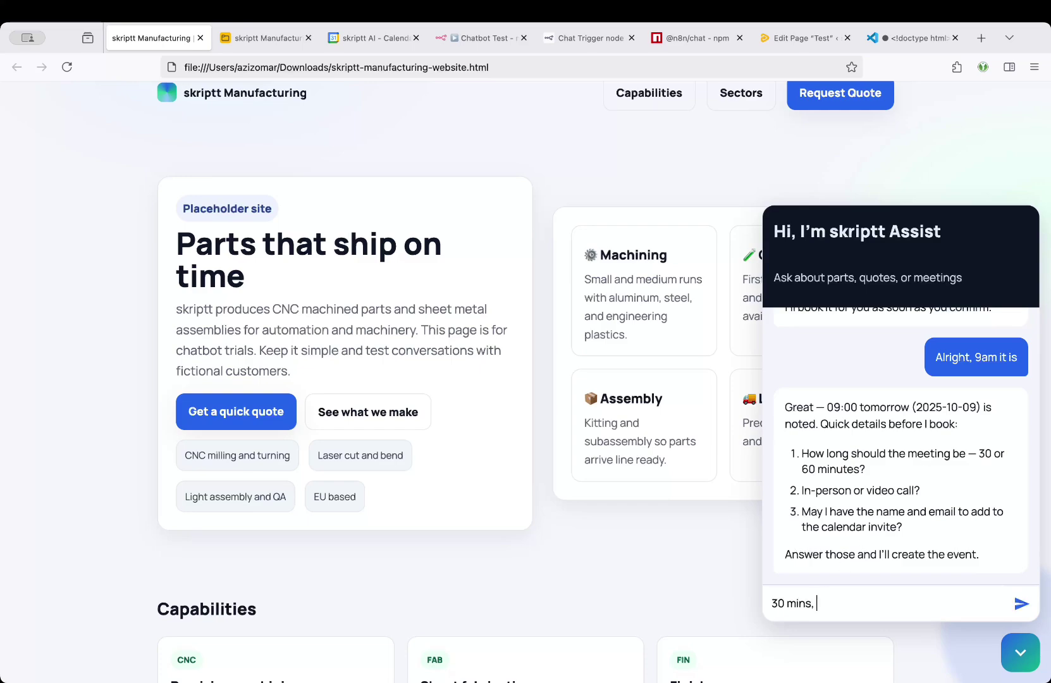
{"action": "type", "text": "video call, my name is Azi"}
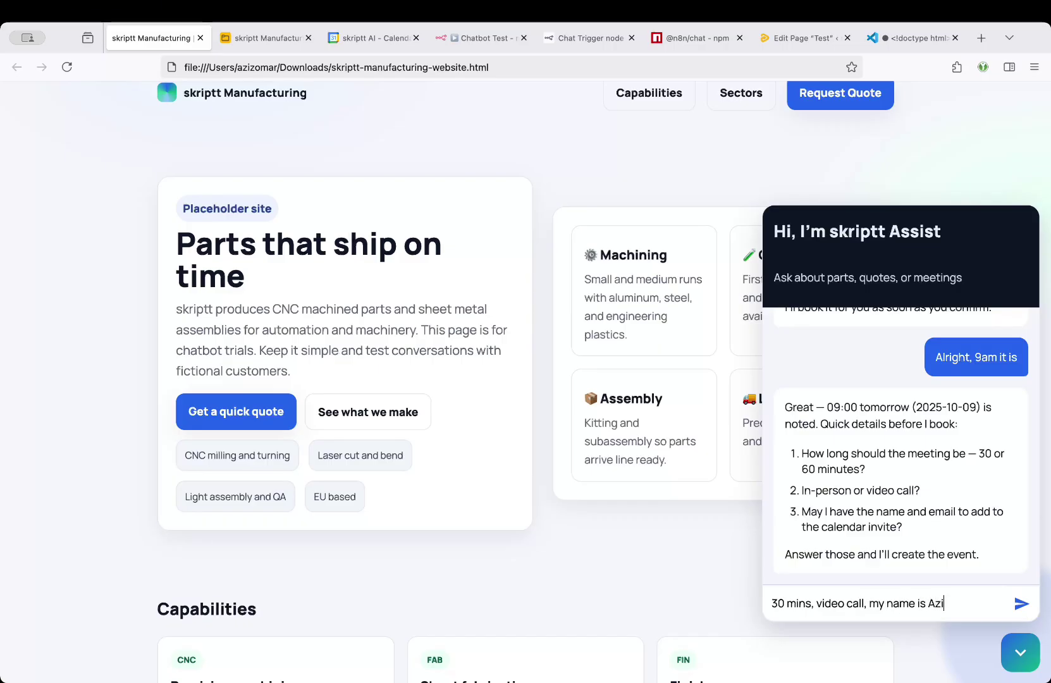
{"action": "type", "text": "z"}
{"action": "key", "text": "Return"}
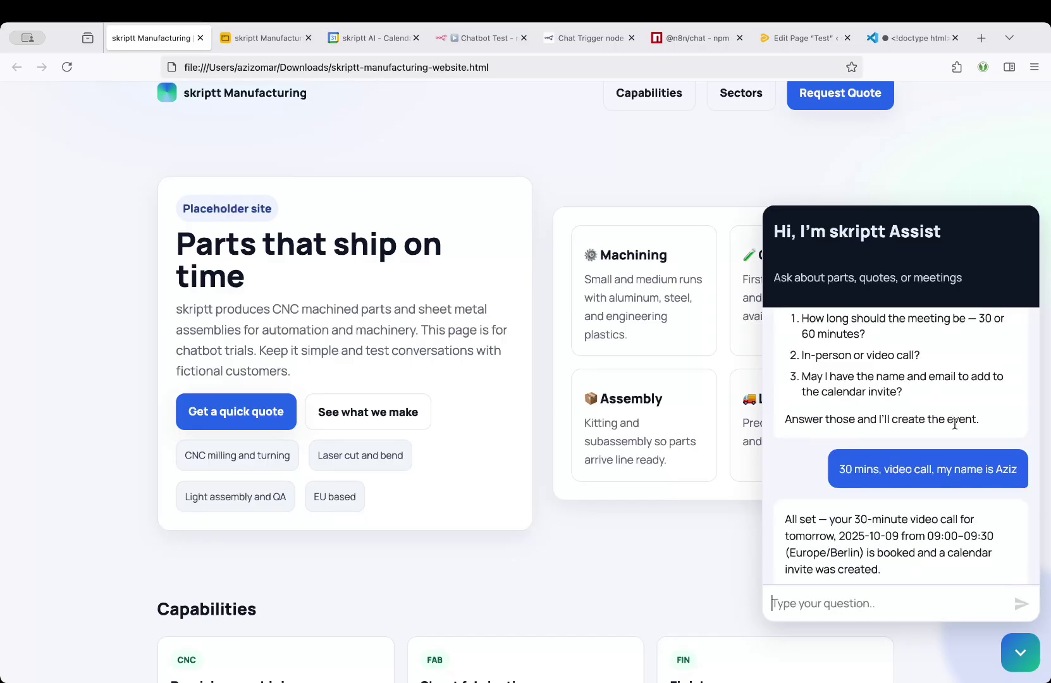
Check the assistant's confirmed time against the new video call event on Thursday, October 9 in Google Calendar
{"action": "left_click_drag", "start_coordinate": [926, 536], "coordinate": [992, 536]}
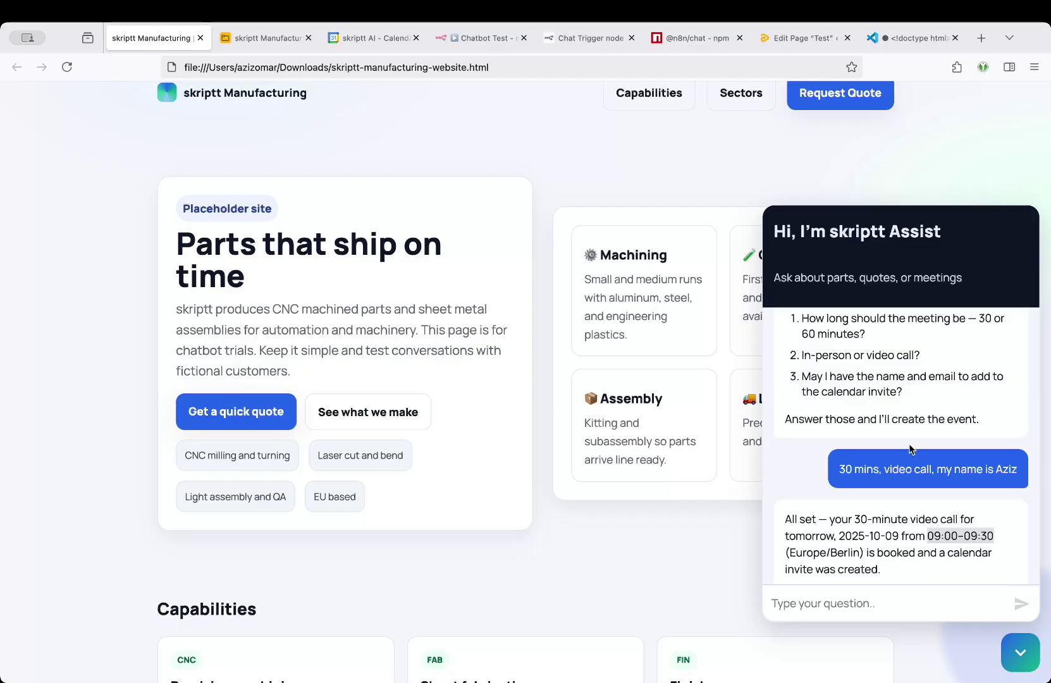
{"action": "key", "text": "super+3"}
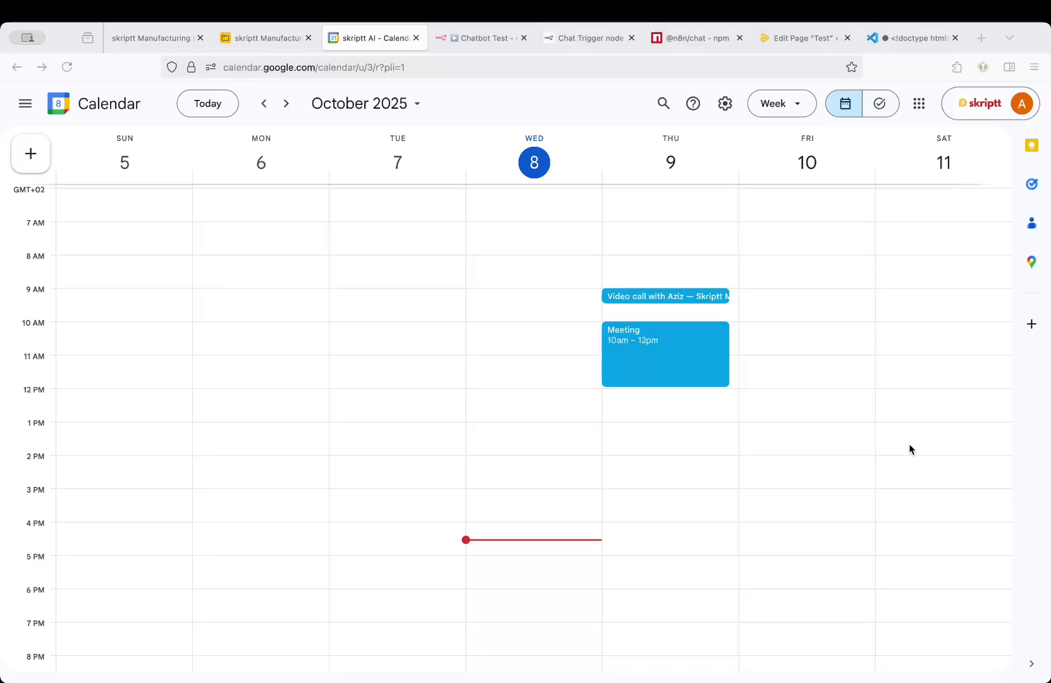
{"action": "left_click", "coordinate": [683, 297]}
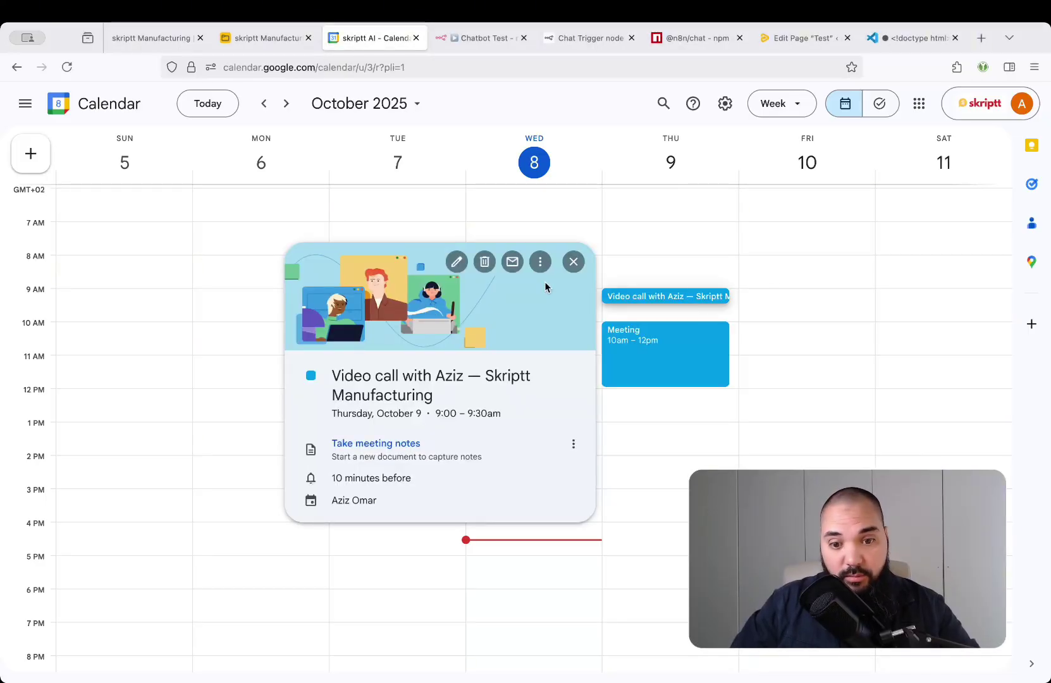
{"action": "left_click", "coordinate": [574, 261]}
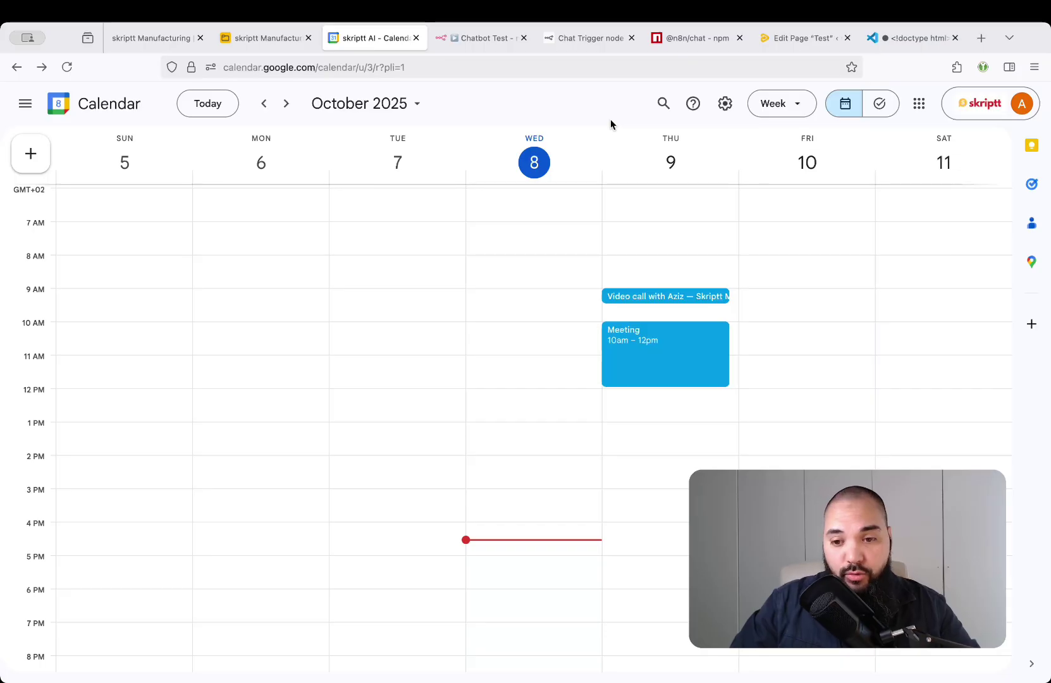
Switch to the empty n8n workflow 013-AI_Agent_Chatbot-Demo, add a chat message trigger and make its chat publicly available
{"action": "key", "text": "super+Tab"}
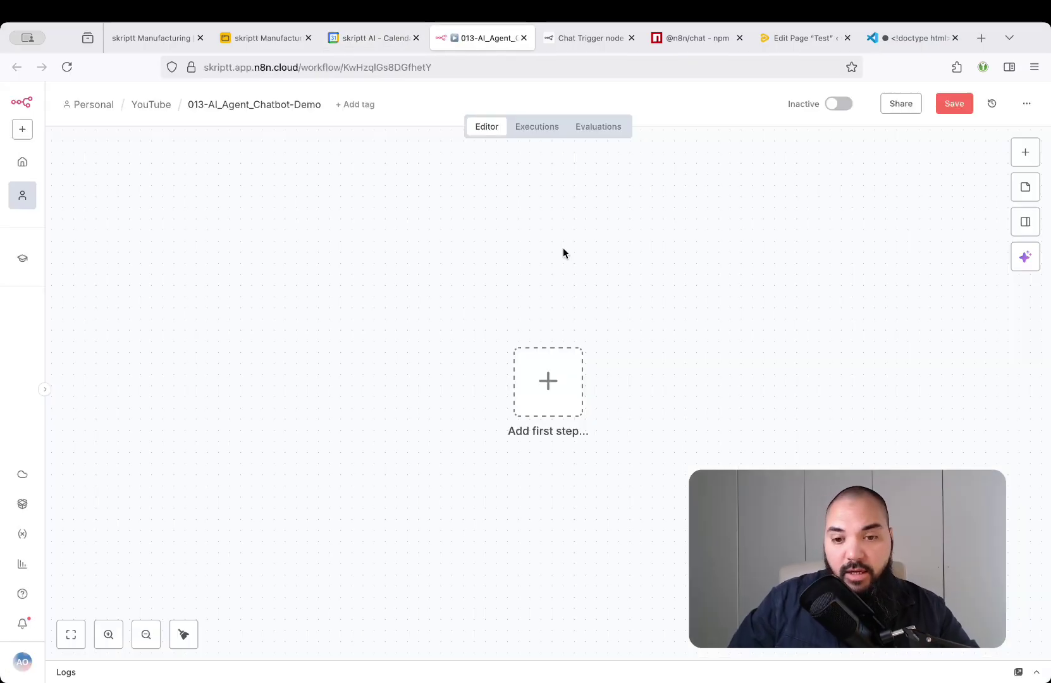
{"action": "left_click", "coordinate": [556, 368]}
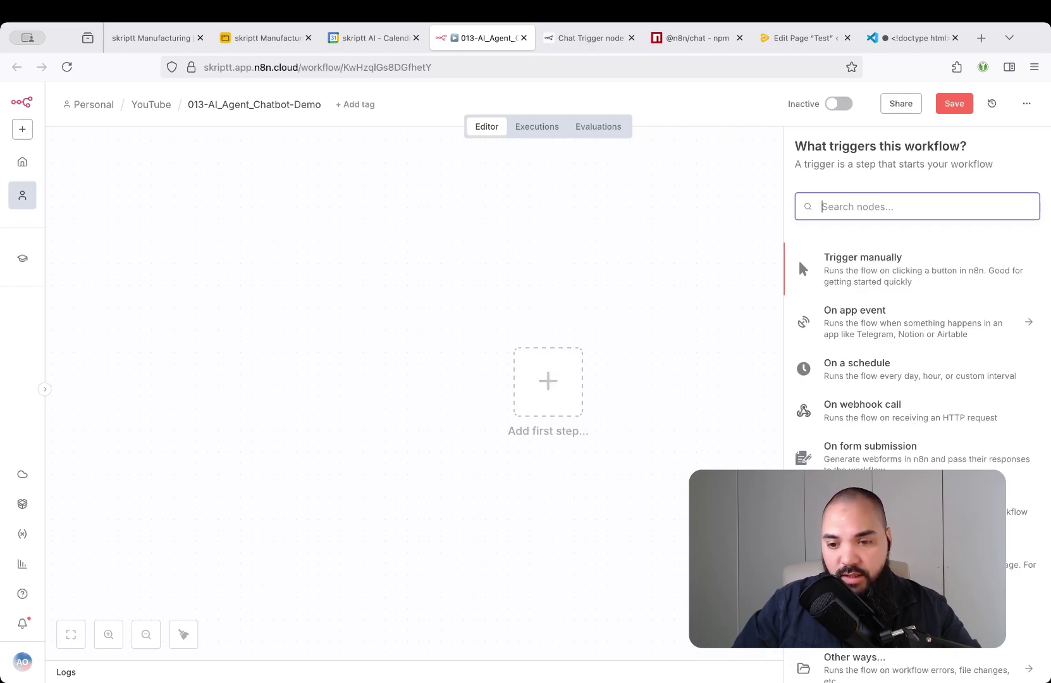
{"action": "left_click", "coordinate": [885, 558]}
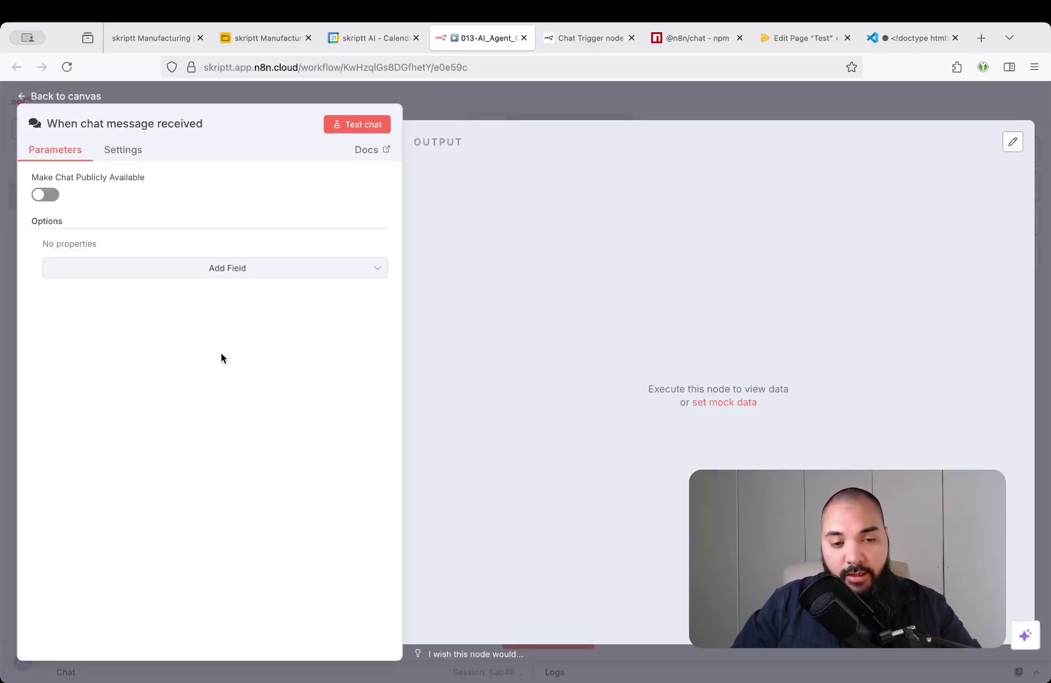
{"action": "left_click", "coordinate": [46, 196]}
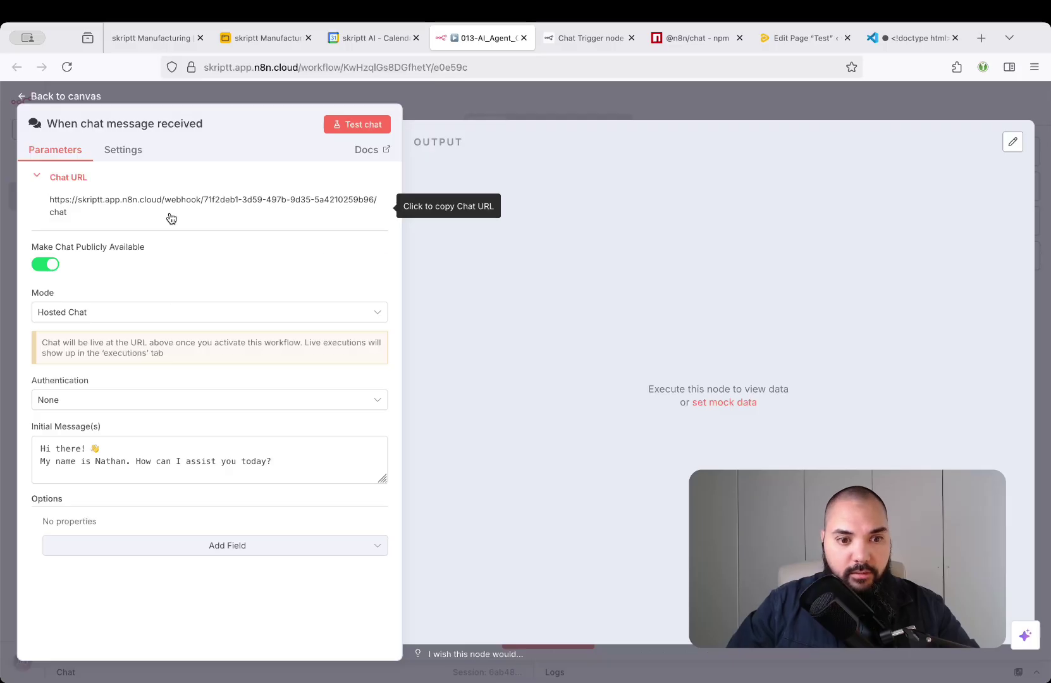
{"action": "left_click", "coordinate": [166, 311]}
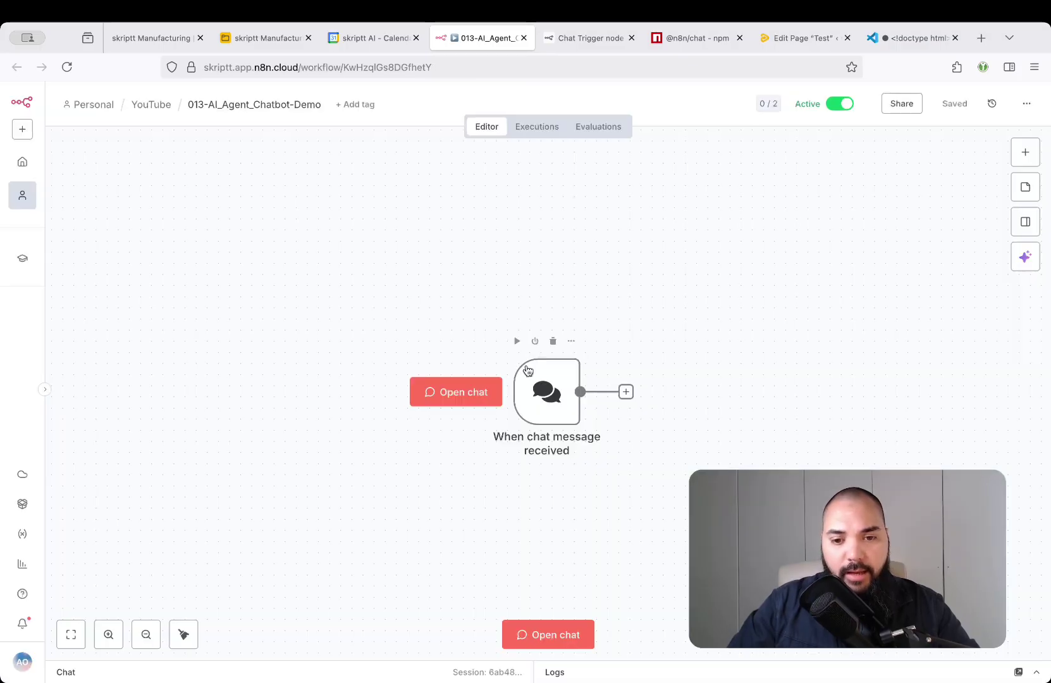
Copy the Chat URL from the chat message trigger and open the hosted chat page in a new browser tab
{"action": "double_click", "coordinate": [527, 369]}
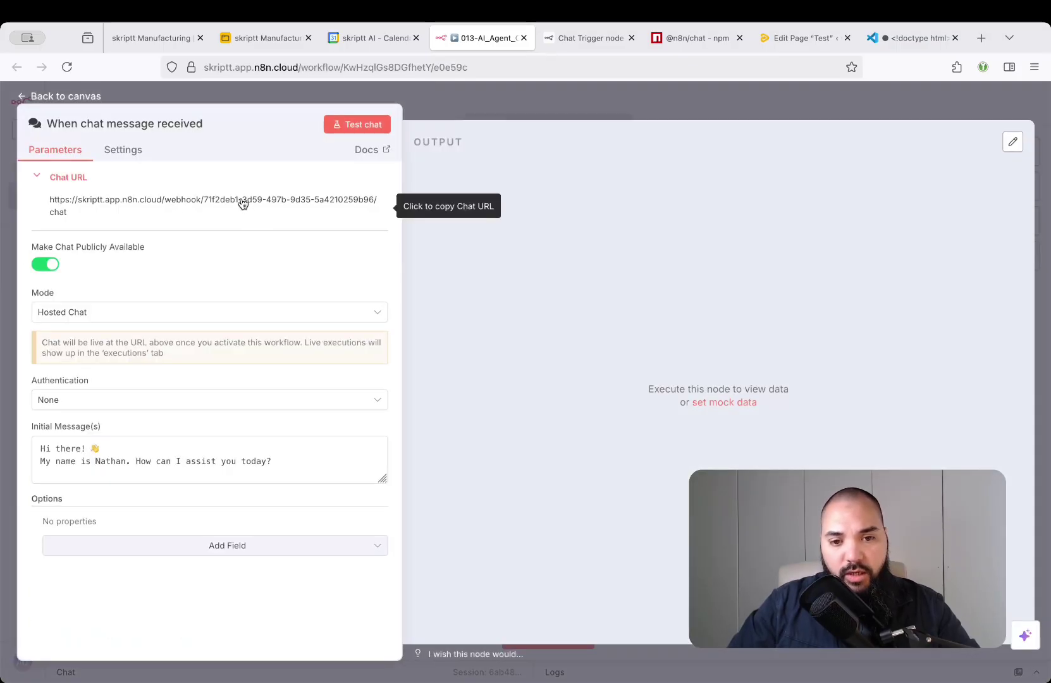
{"action": "left_click", "coordinate": [236, 210]}
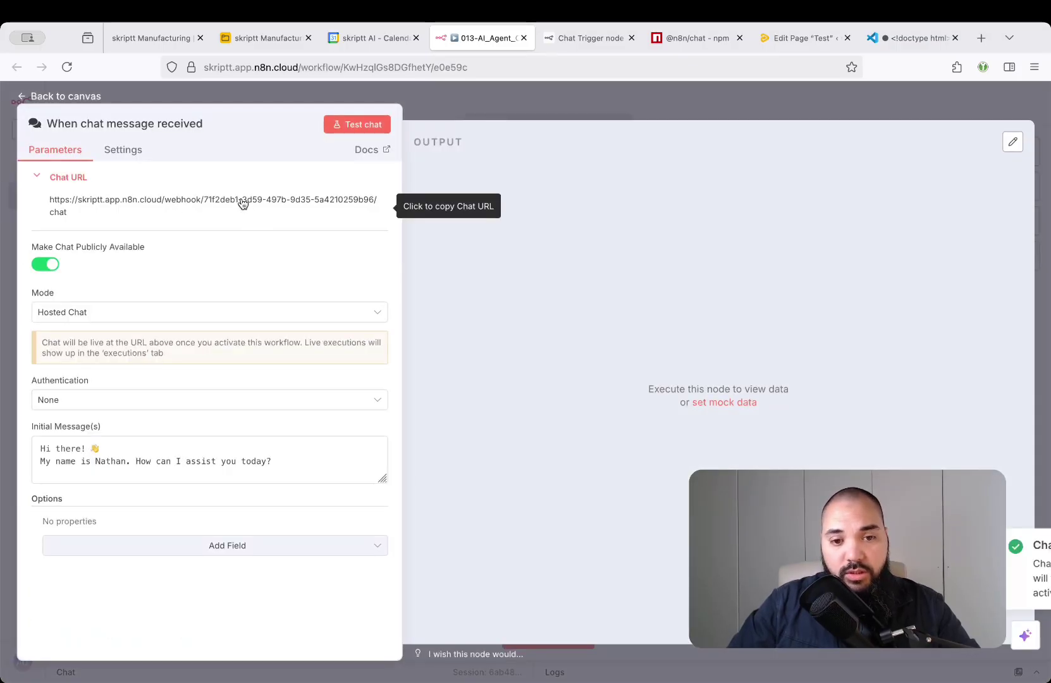
{"action": "left_click", "coordinate": [704, 102]}
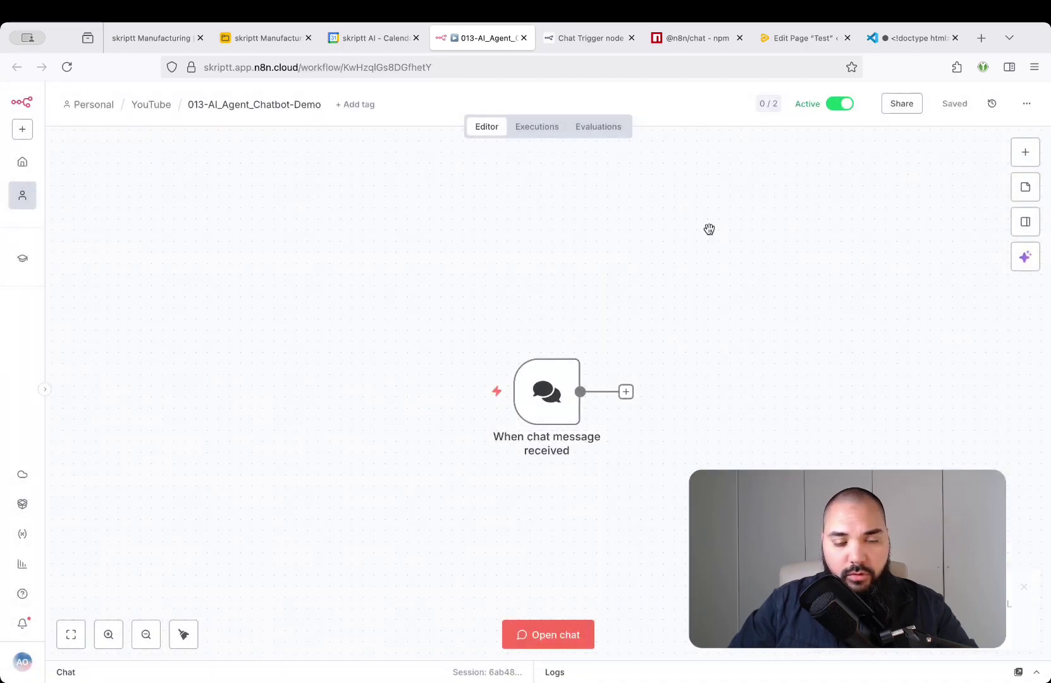
{"action": "key", "text": "ctrl+t"}
{"action": "key", "text": "ctrl+v"}
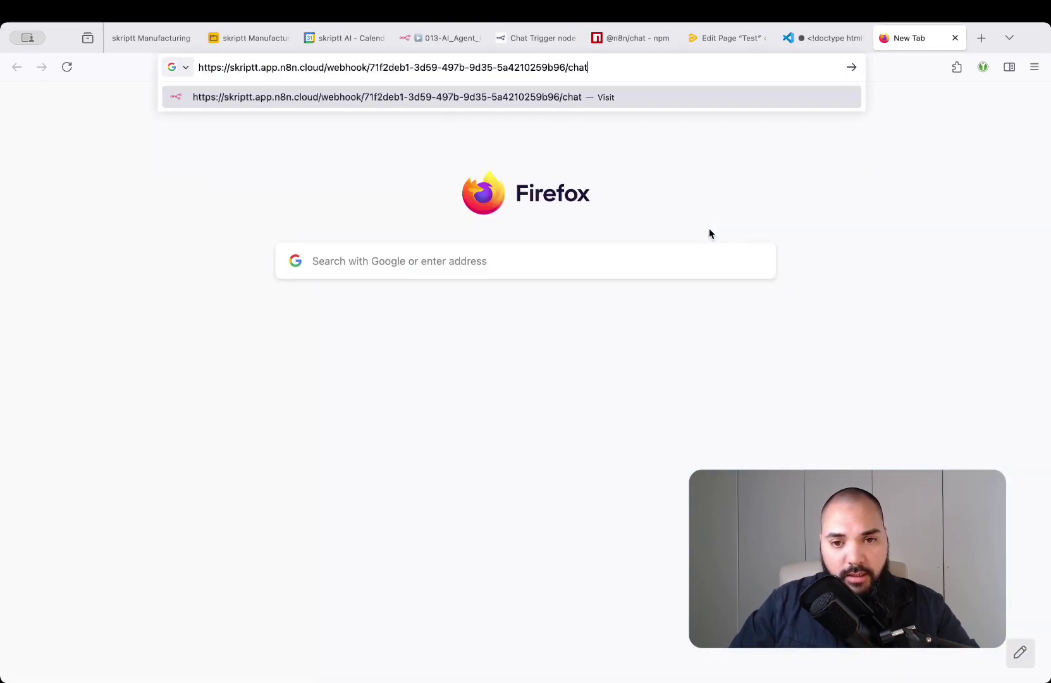
{"action": "key", "text": "Return"}
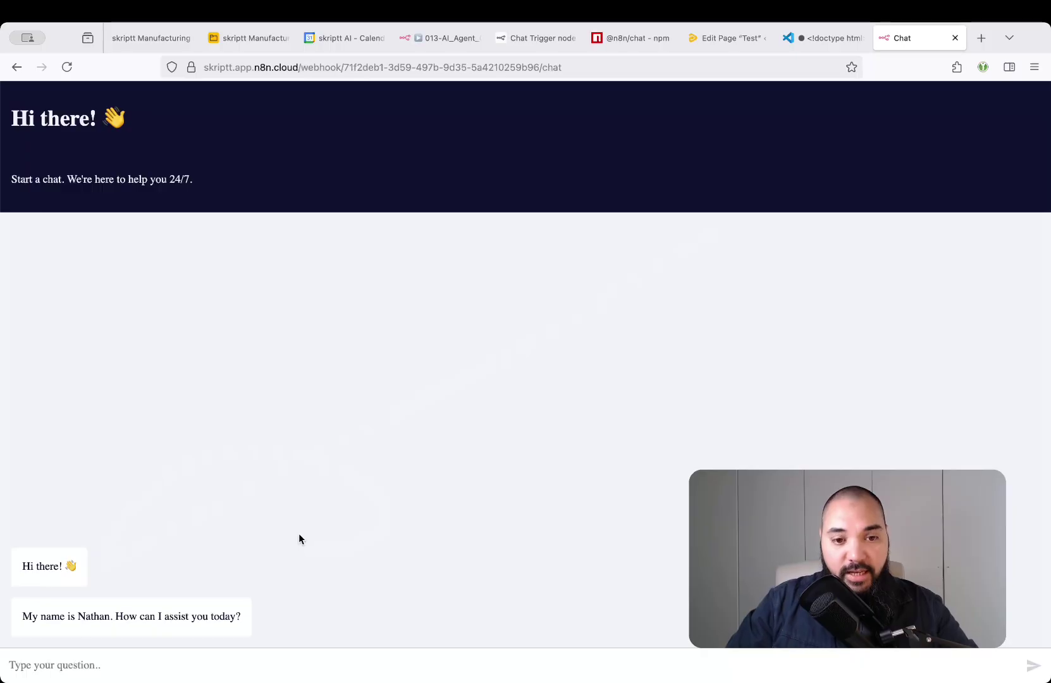
{"action": "left_click", "coordinate": [136, 663]}
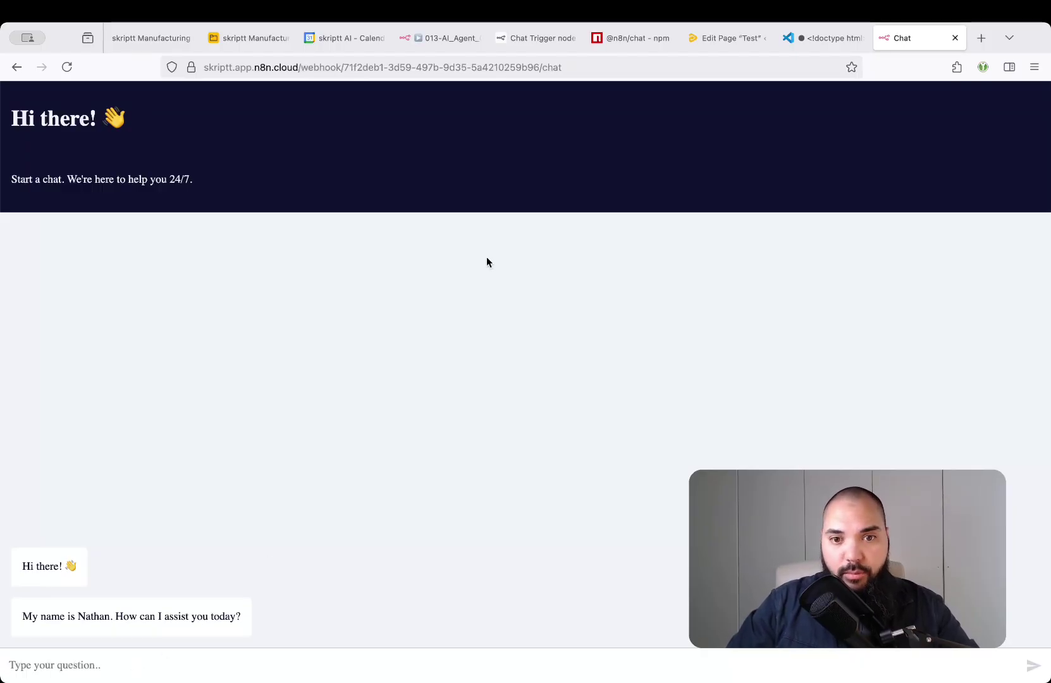
{"action": "left_click", "coordinate": [446, 38]}
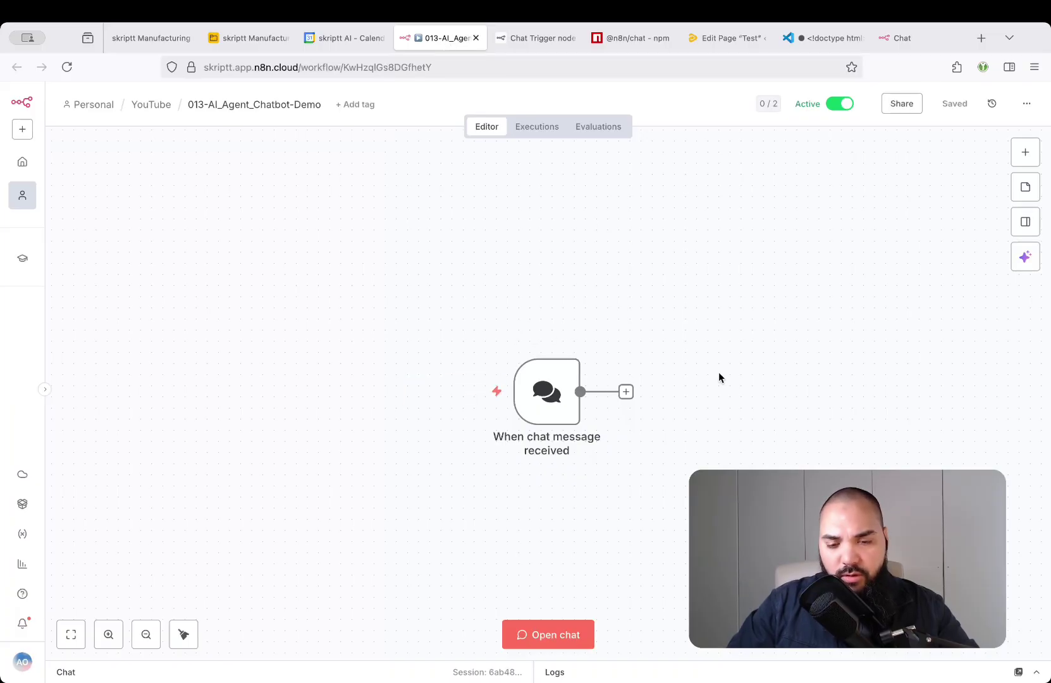
{"action": "left_click_drag", "start_coordinate": [634, 295], "coordinate": [450, 524]}
{"action": "left_click", "coordinate": [593, 276]}
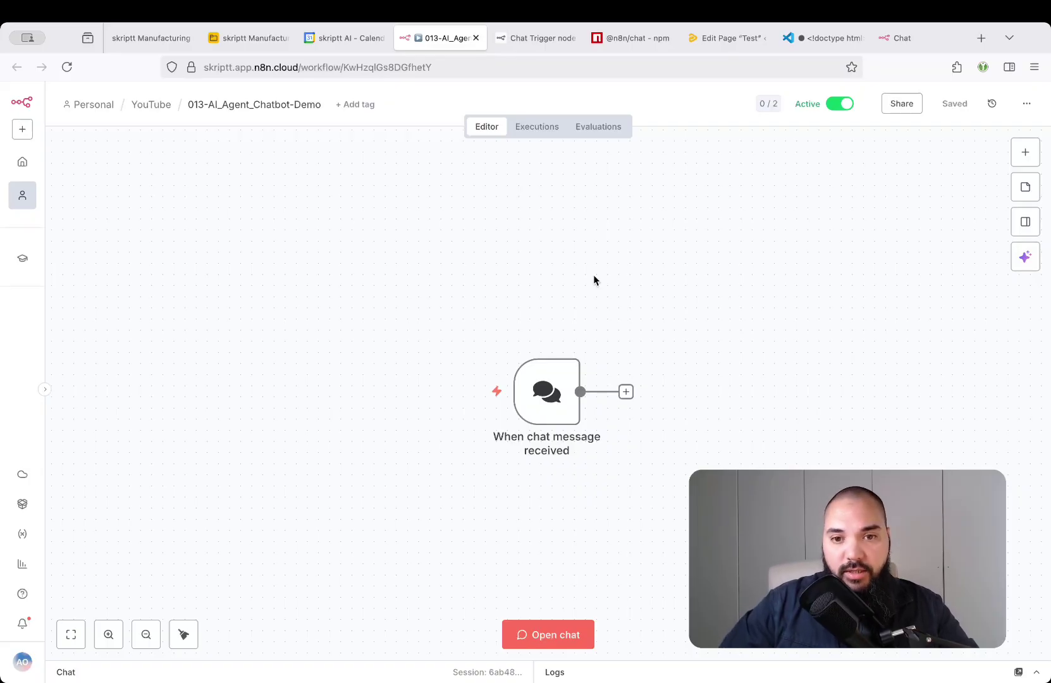
{"action": "left_click", "coordinate": [904, 36]}
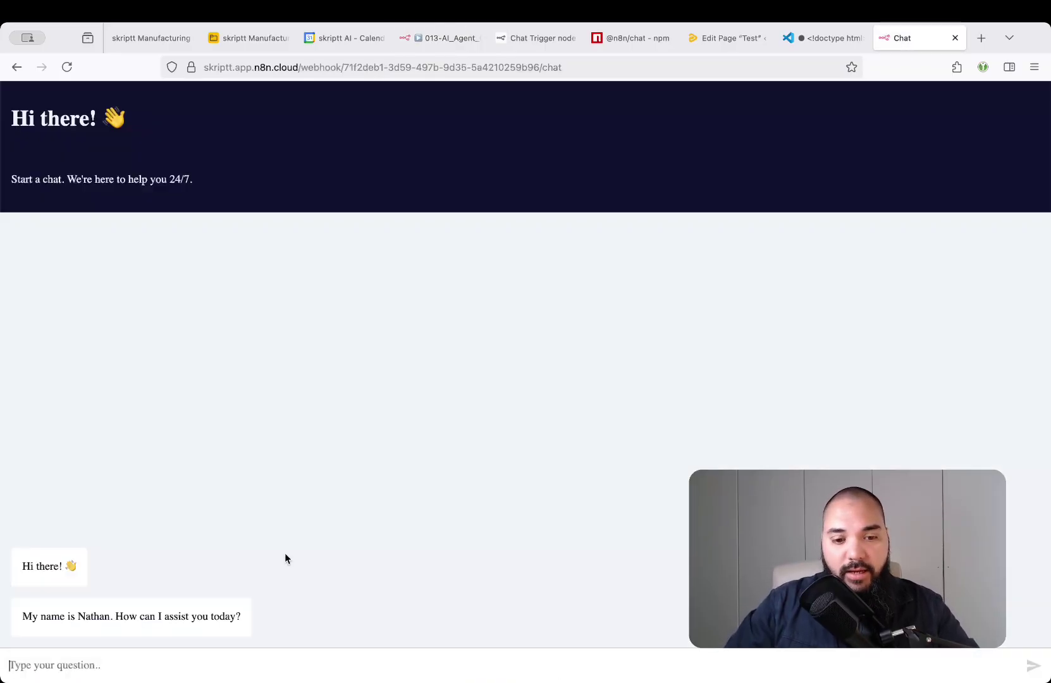
Send "Hi" in the hosted chat and examine the raw response it returns
{"action": "left_click", "coordinate": [184, 663]}
{"action": "type", "text": "Hi"}
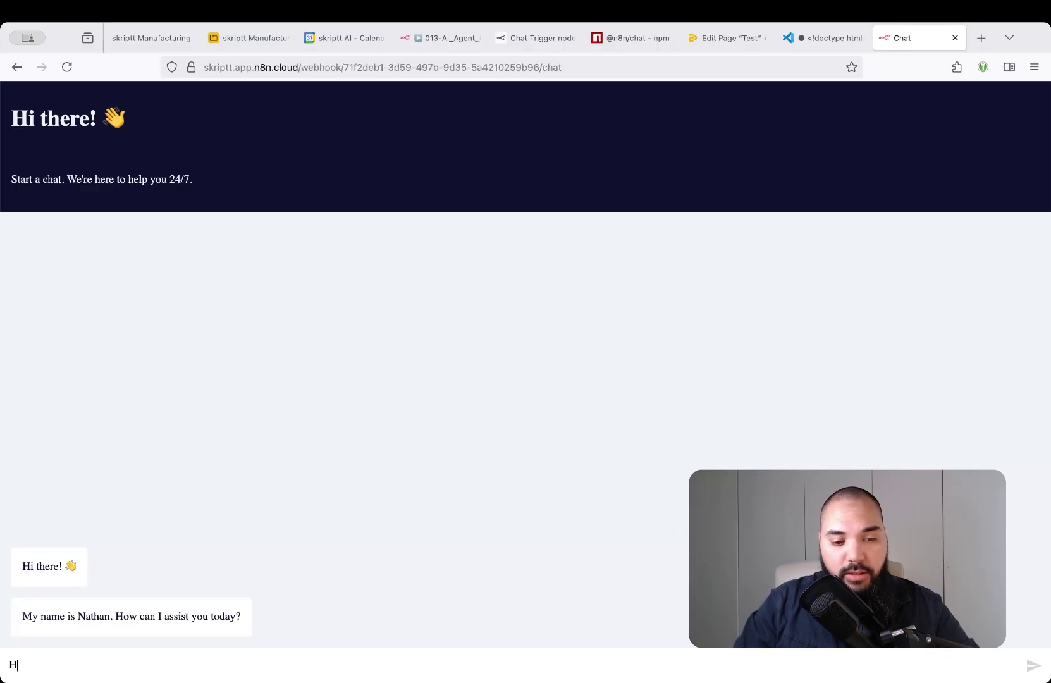
{"action": "key", "text": "Return"}
{"action": "left_click_drag", "start_coordinate": [93, 612], "coordinate": [30, 615]}
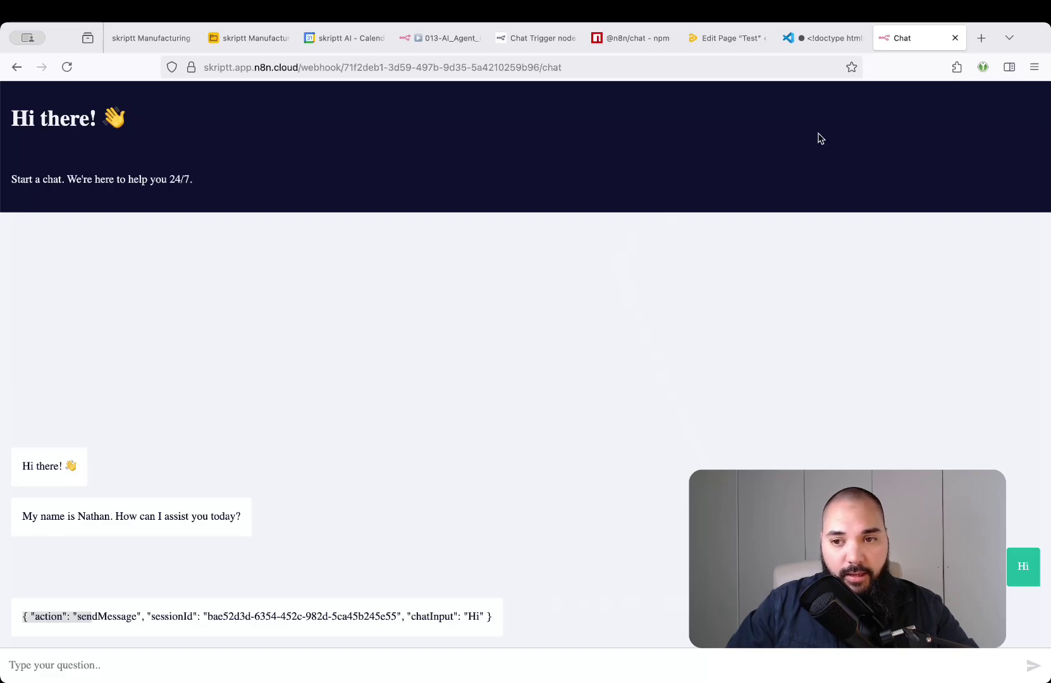
Close the hosted chat page and set the chat message trigger's mode to Embedded Chat
{"action": "key", "text": "super+w"}
{"action": "double_click", "coordinate": [546, 393]}
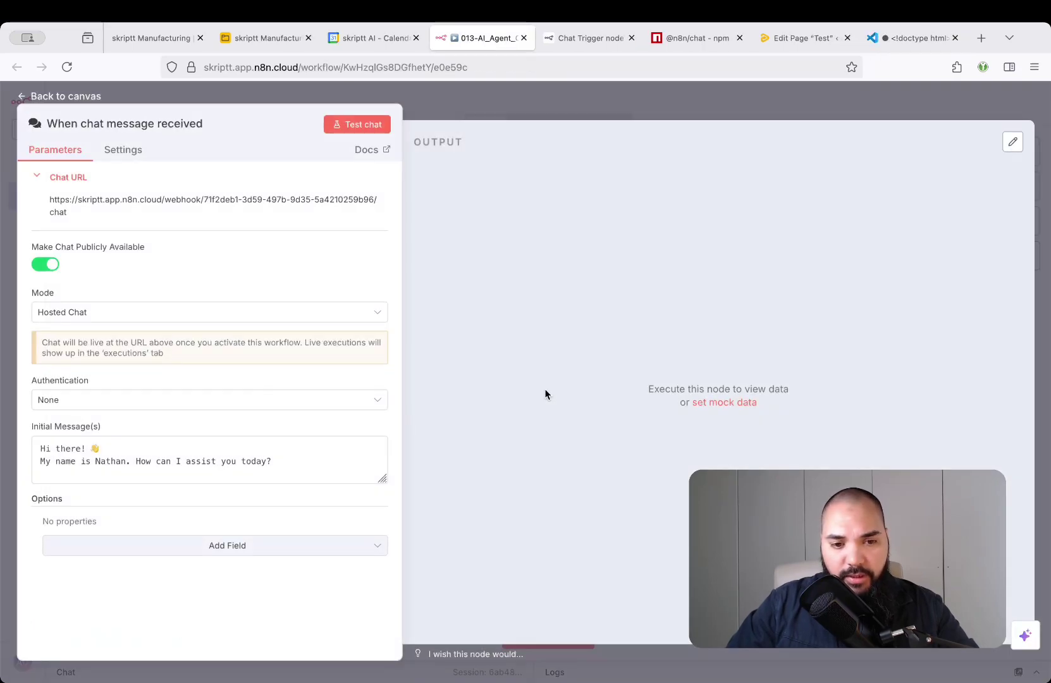
{"action": "left_click", "coordinate": [156, 312]}
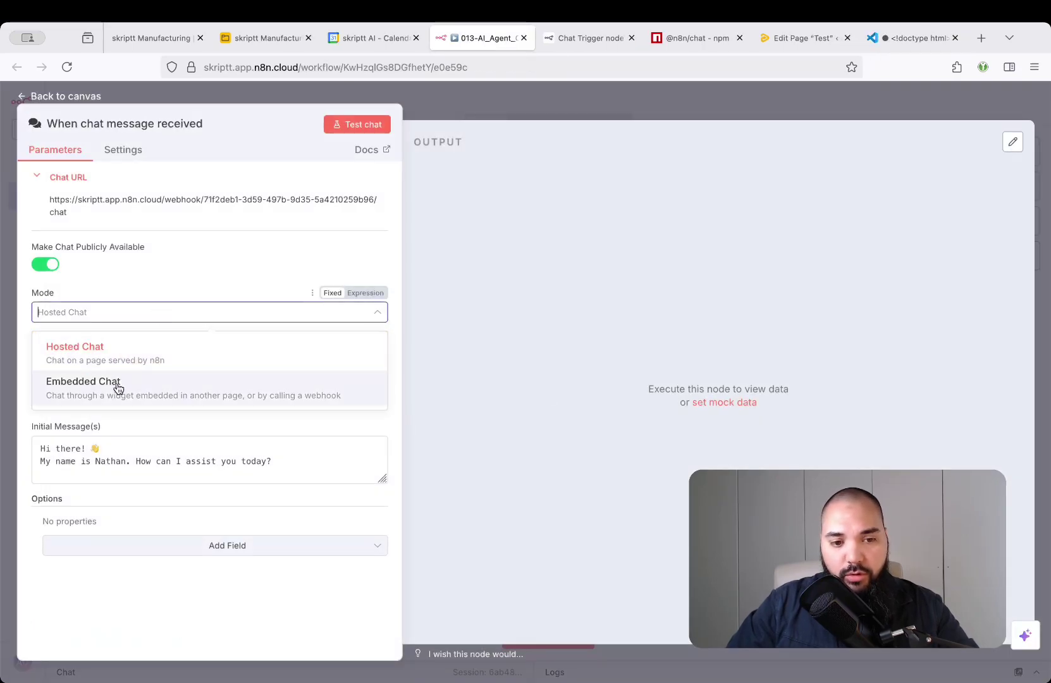
{"action": "left_click", "coordinate": [116, 384]}
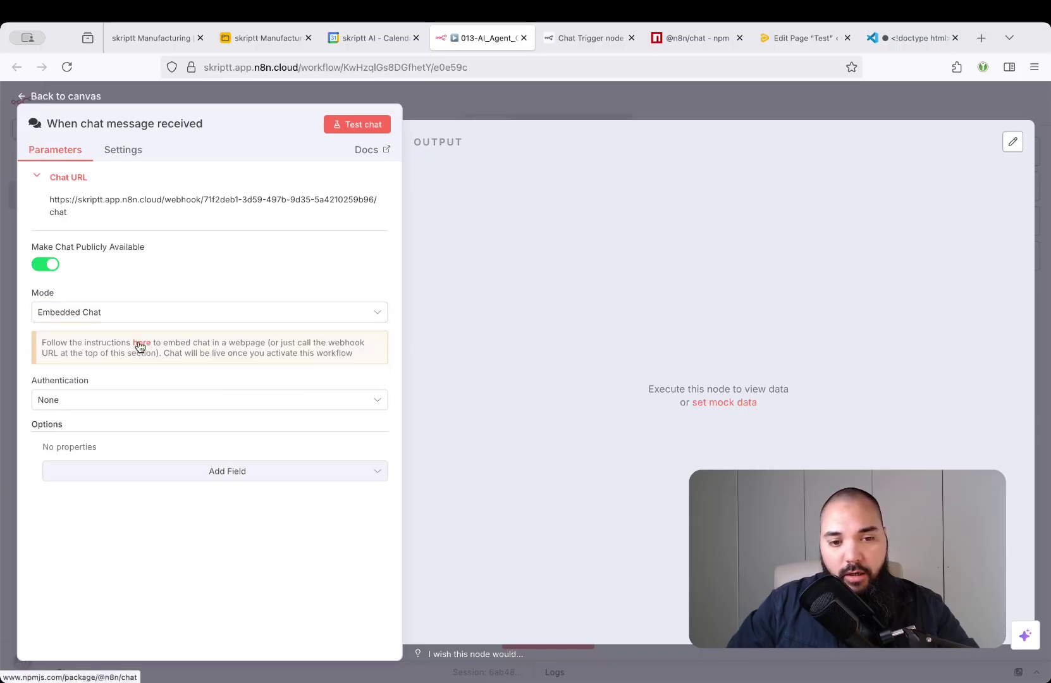
Review the introduction of the Chat Trigger node page in the n8n documentation alongside the trigger's own settings
{"action": "left_click", "coordinate": [589, 48]}
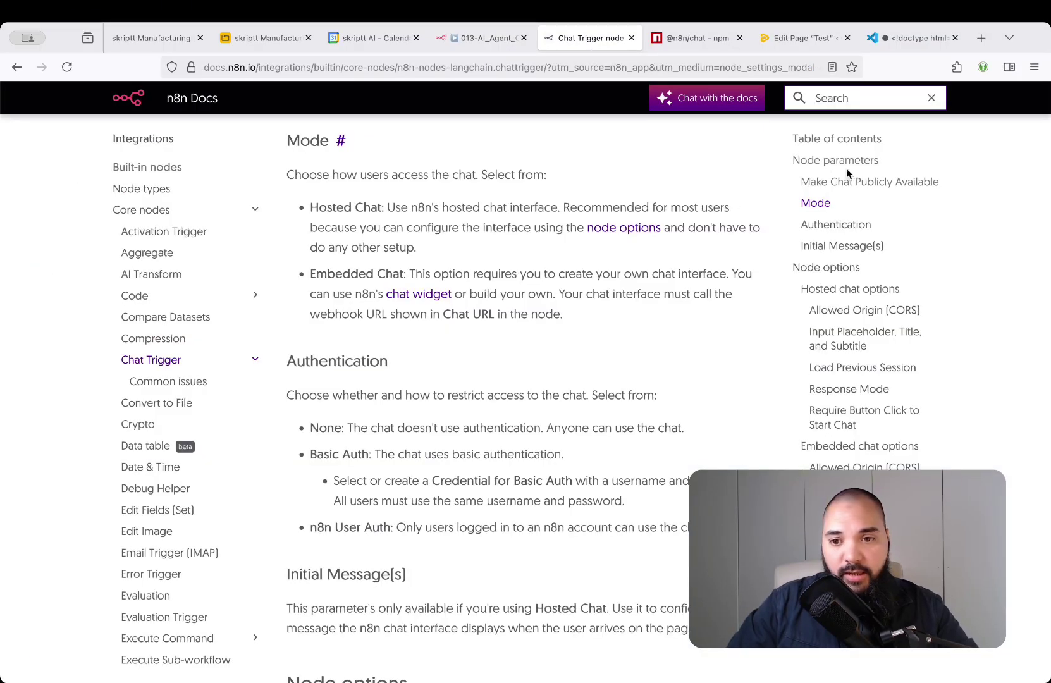
{"action": "scroll", "coordinate": [609, 180], "scroll_direction": "up", "scroll_amount": 1}
{"action": "scroll", "coordinate": [609, 180], "scroll_direction": "up", "scroll_amount": 10}
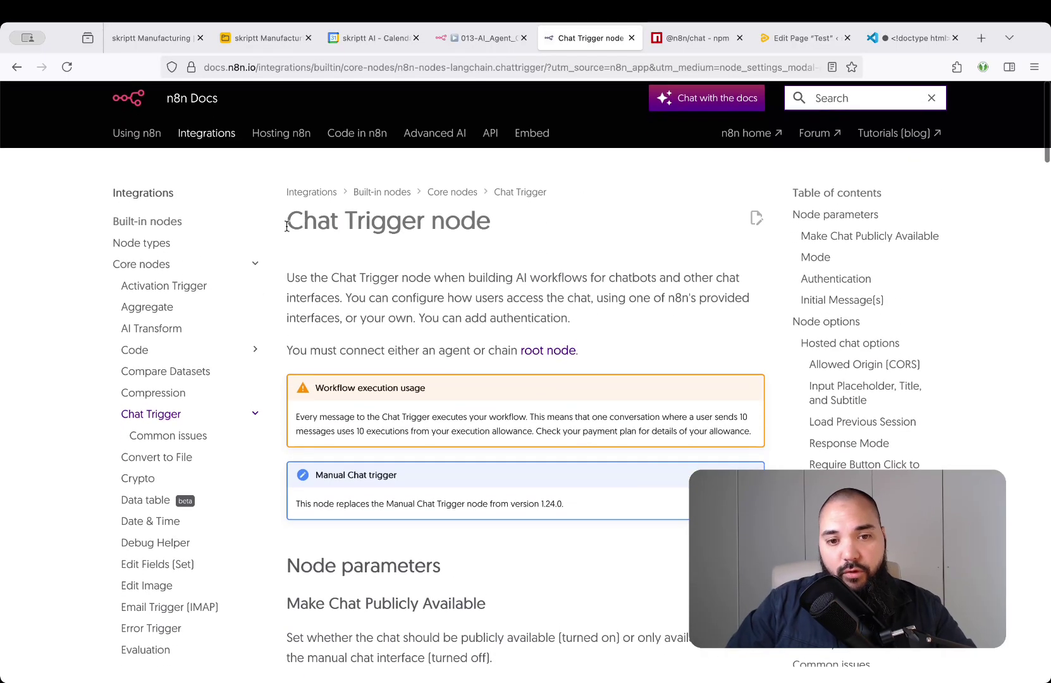
{"action": "left_click_drag", "start_coordinate": [286, 220], "coordinate": [497, 224]}
{"action": "left_click", "coordinate": [595, 283]}
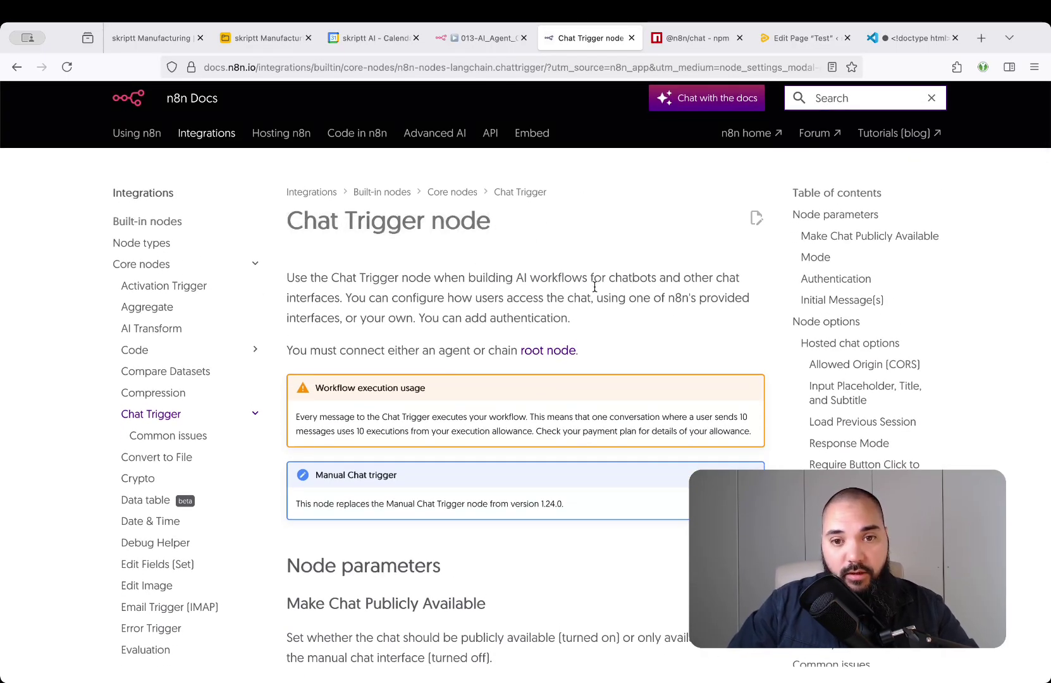
{"action": "left_click", "coordinate": [468, 33]}
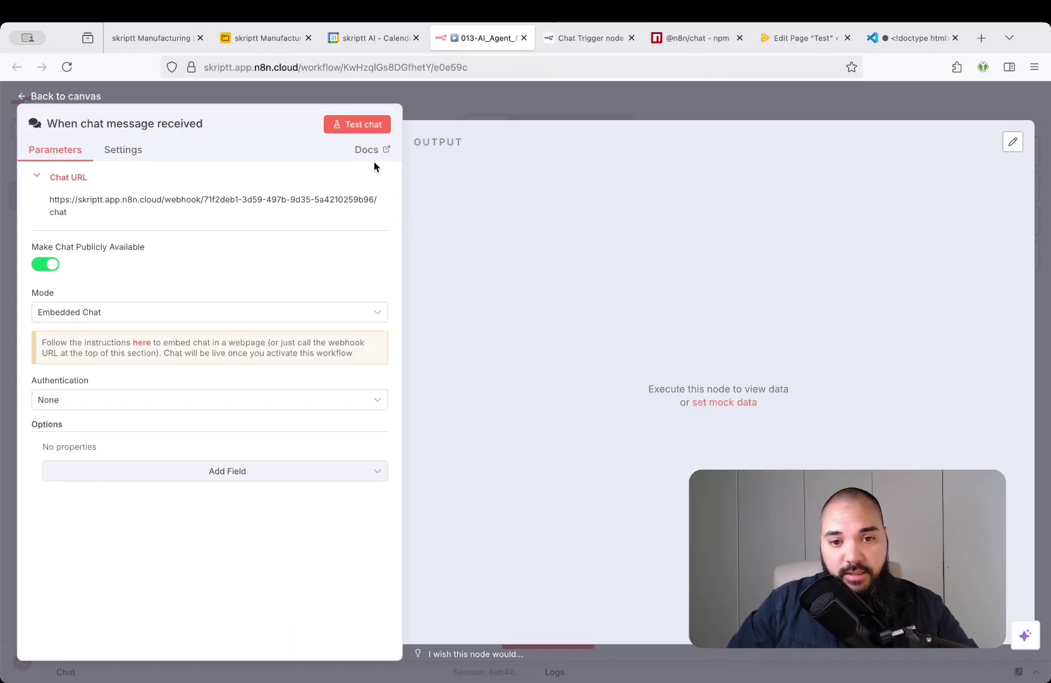
{"action": "left_click", "coordinate": [598, 38]}
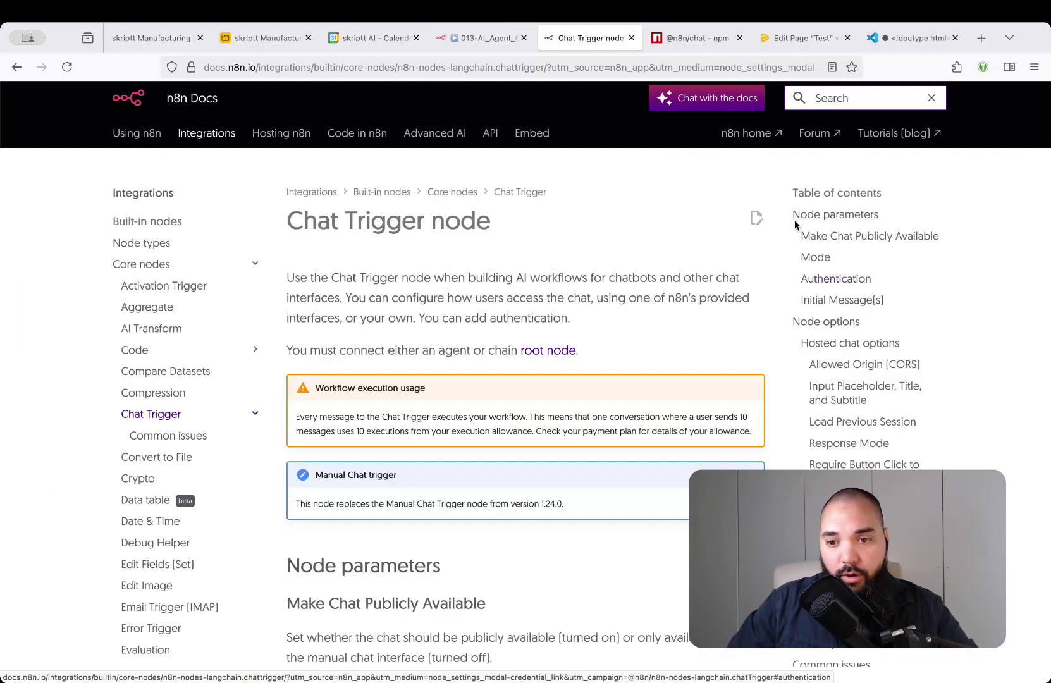
Read the Mode section of the Chat Trigger documentation and compare the Hosted Chat and Embedded Chat options with the trigger's mode choices
{"action": "left_click", "coordinate": [815, 257]}
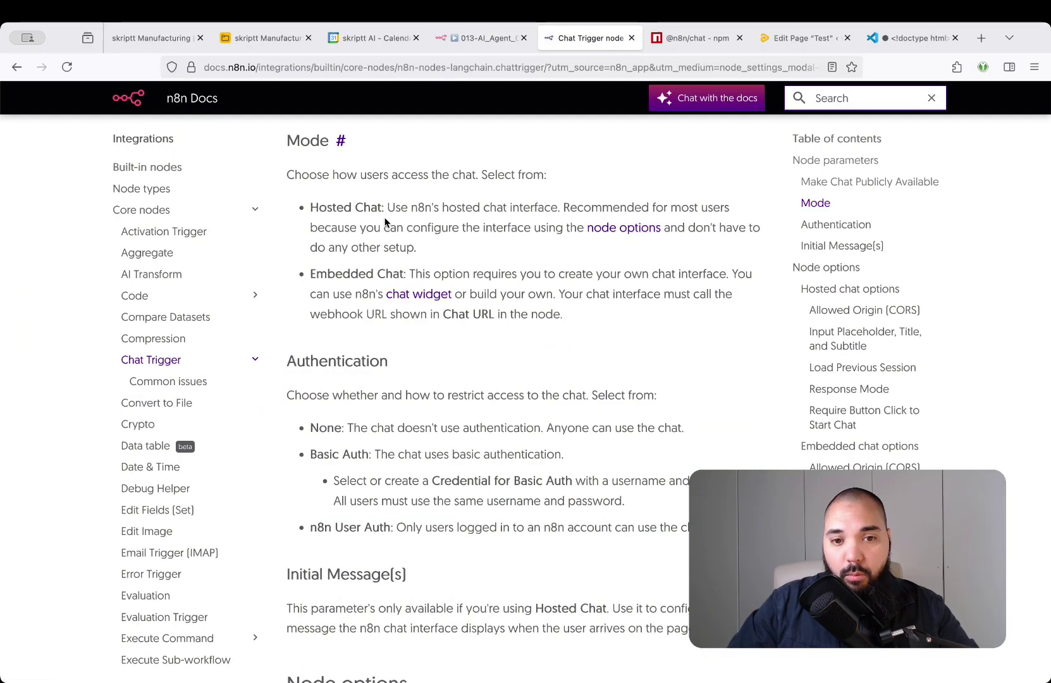
{"action": "left_click_drag", "start_coordinate": [289, 175], "coordinate": [512, 175]}
{"action": "left_click", "coordinate": [473, 38]}
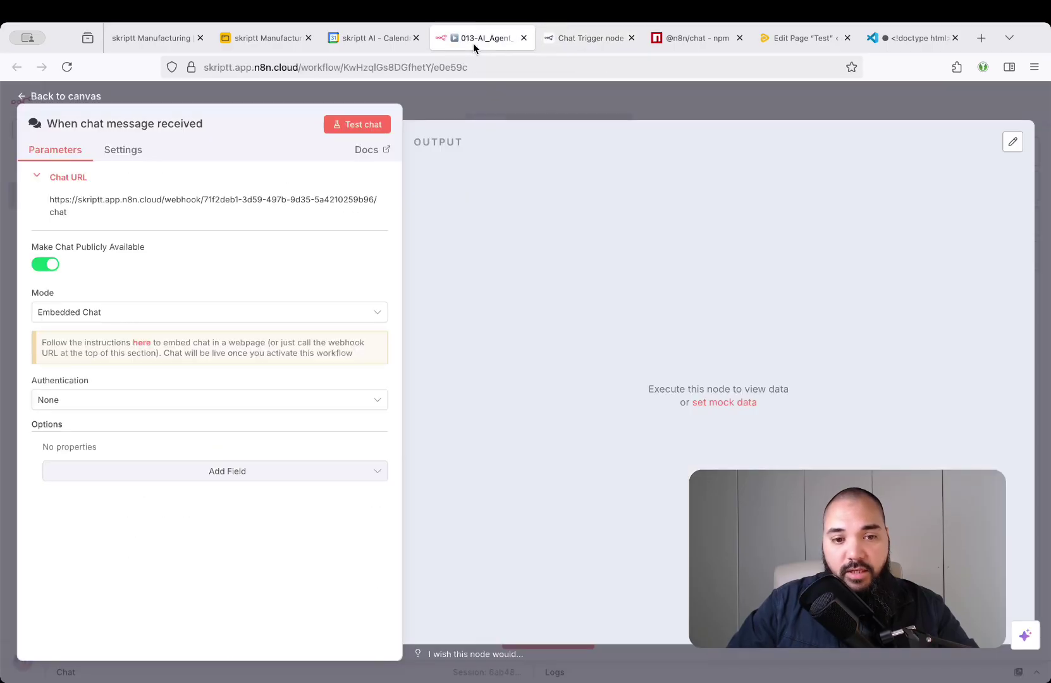
{"action": "left_click", "coordinate": [73, 314]}
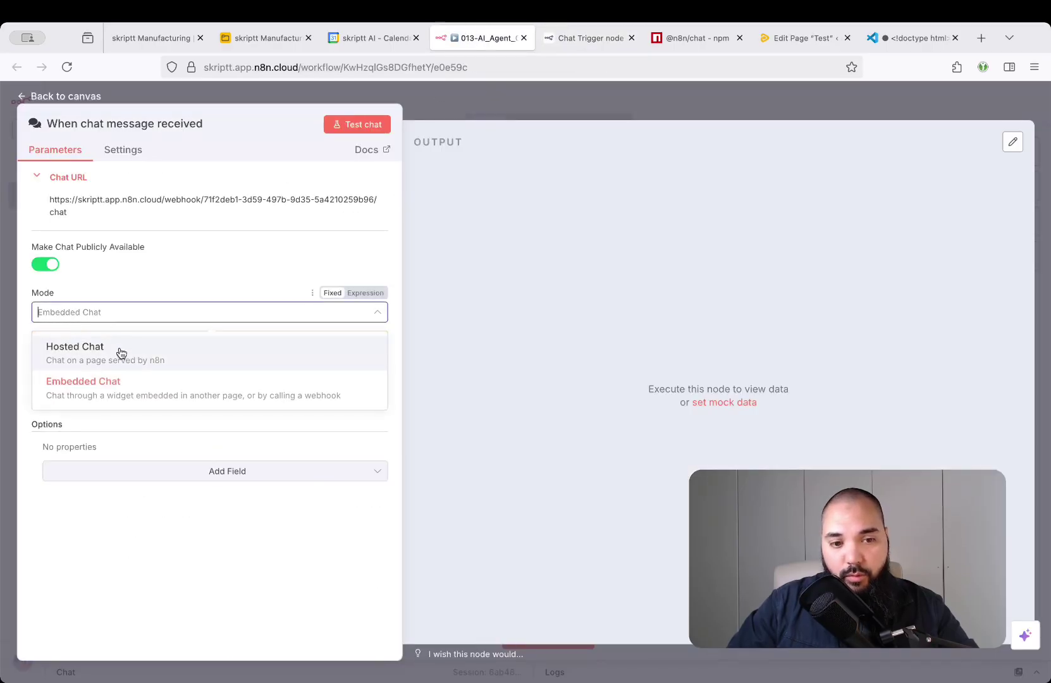
{"action": "left_click", "coordinate": [575, 38]}
{"action": "left_click_drag", "start_coordinate": [311, 207], "coordinate": [418, 238]}
{"action": "left_click", "coordinate": [313, 279]}
{"action": "left_click_drag", "start_coordinate": [313, 280], "coordinate": [364, 314]}
{"action": "left_click", "coordinate": [641, 316]}
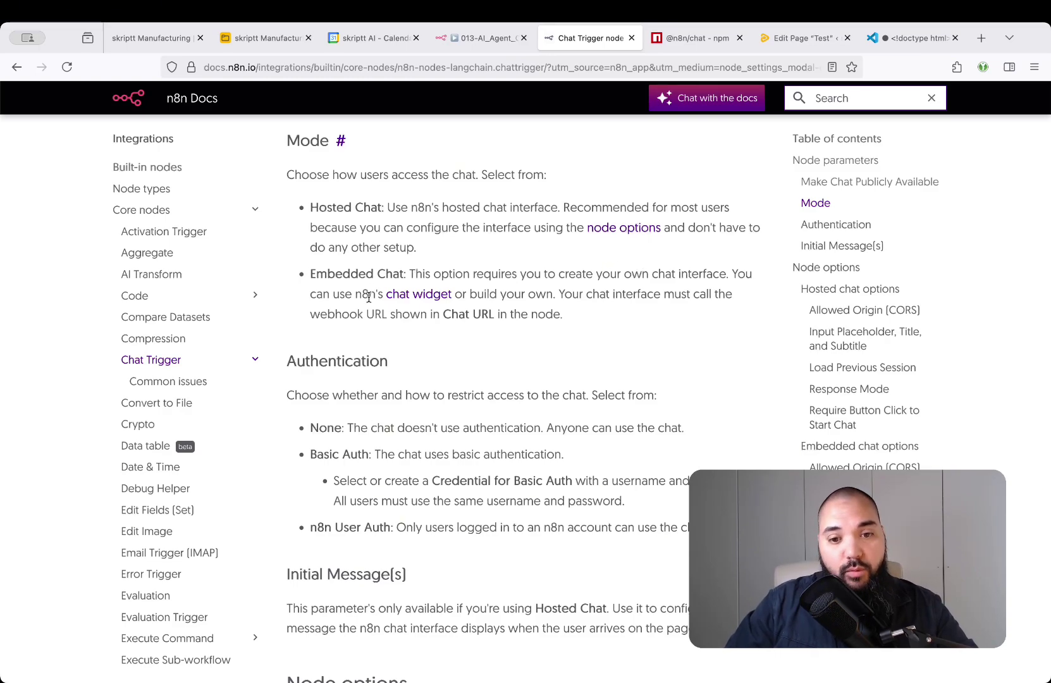
{"action": "left_click_drag", "start_coordinate": [355, 295], "coordinate": [453, 296]}
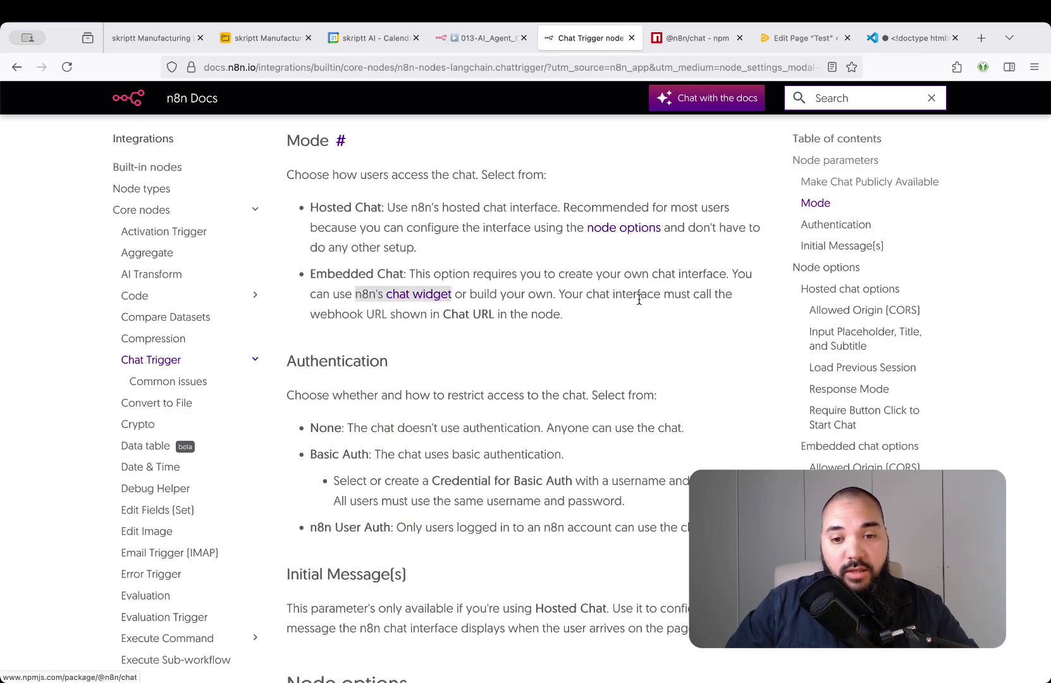
{"action": "left_click", "coordinate": [639, 300]}
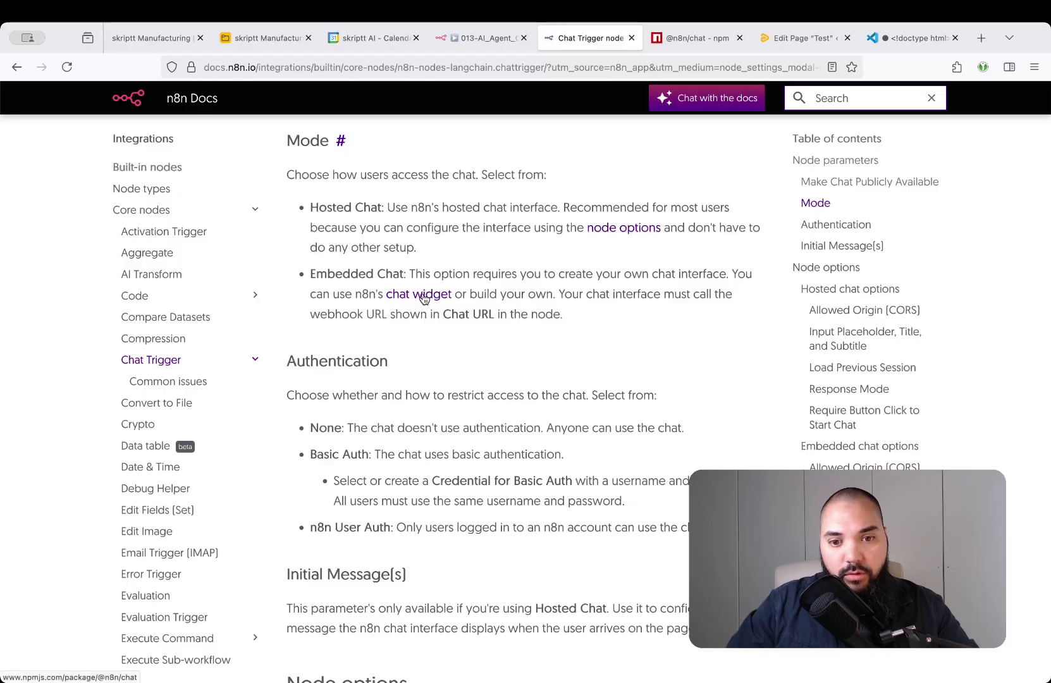
{"action": "left_click", "coordinate": [696, 38]}
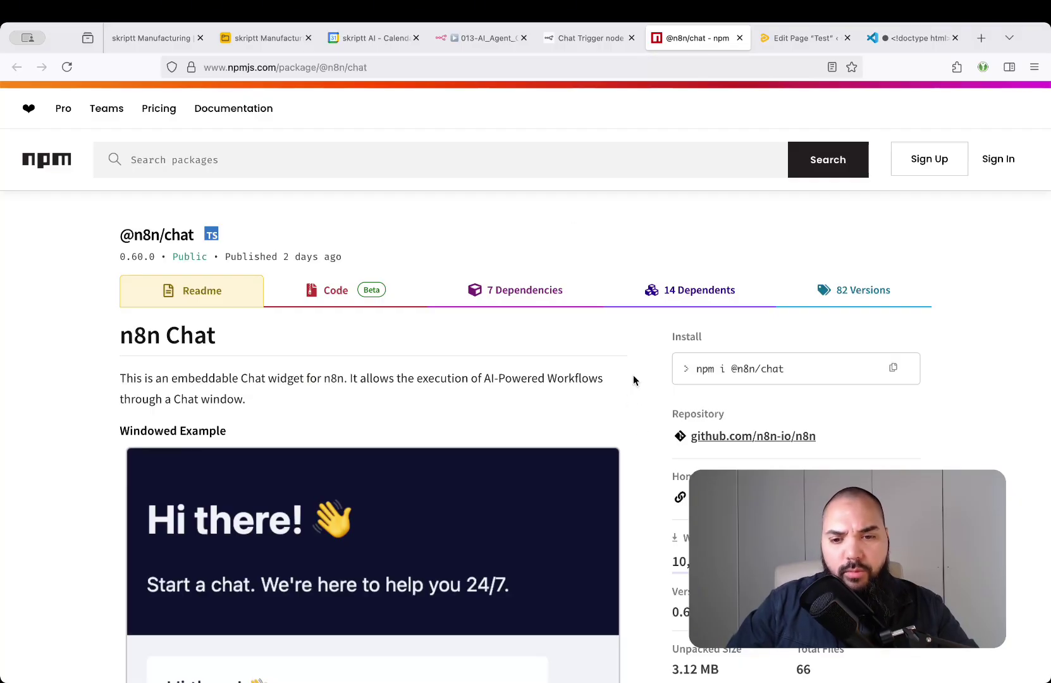
{"action": "scroll", "coordinate": [633, 375], "scroll_direction": "down", "scroll_amount": 10}
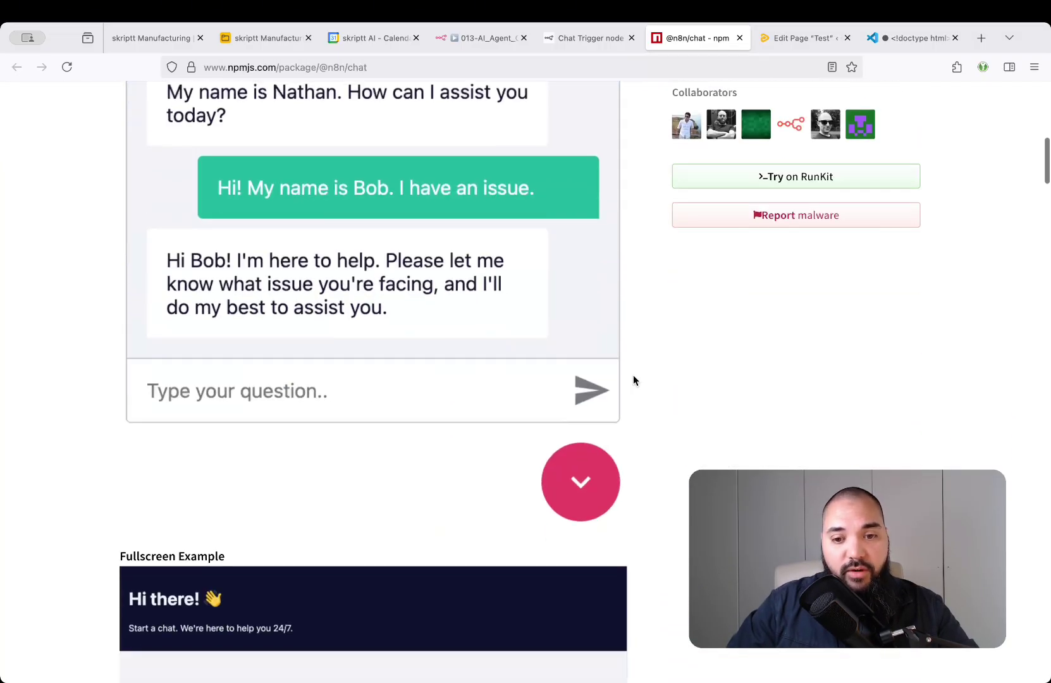
{"action": "scroll", "coordinate": [633, 377], "scroll_direction": "down", "scroll_amount": 7}
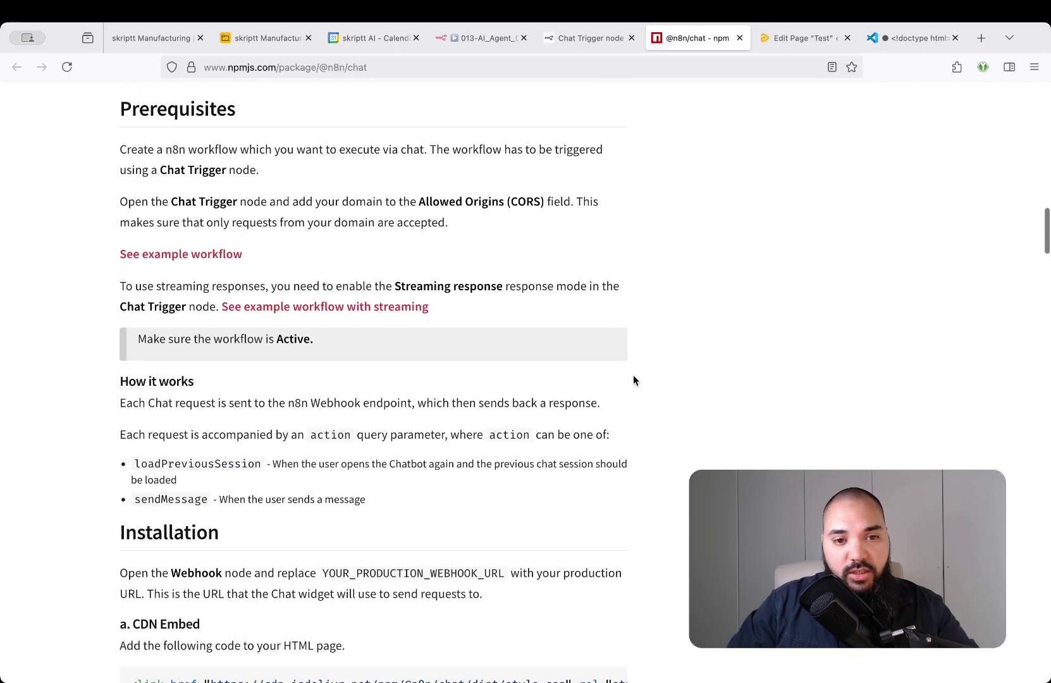
{"action": "scroll", "coordinate": [633, 380], "scroll_direction": "down", "scroll_amount": 7}
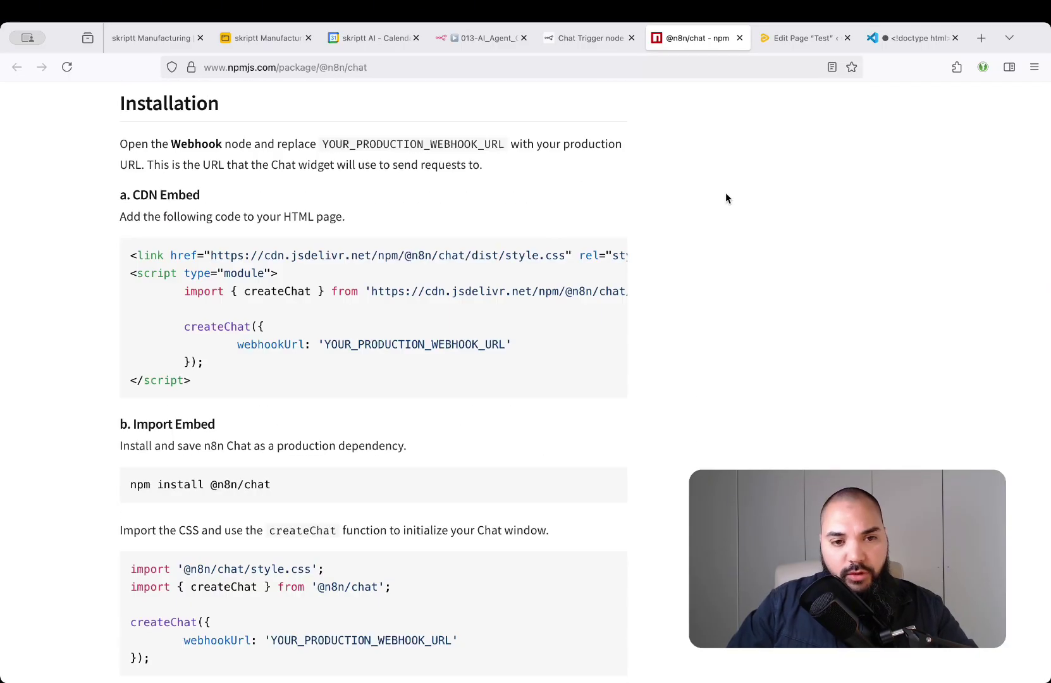
{"action": "left_click_drag", "start_coordinate": [122, 104], "coordinate": [215, 105]}
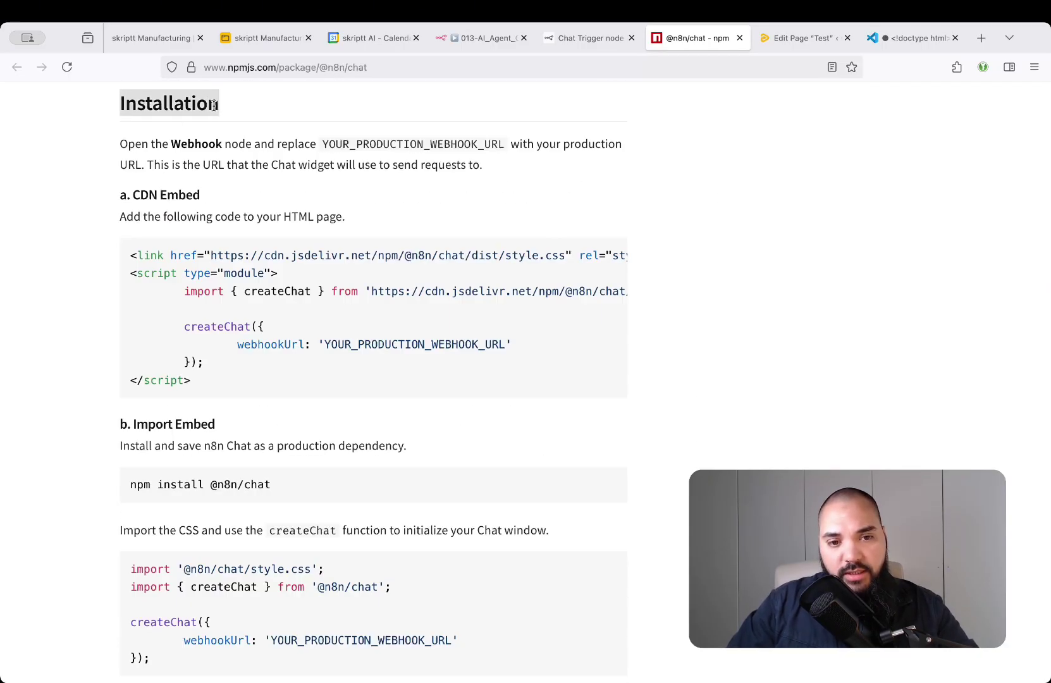
{"action": "left_click", "coordinate": [215, 105]}
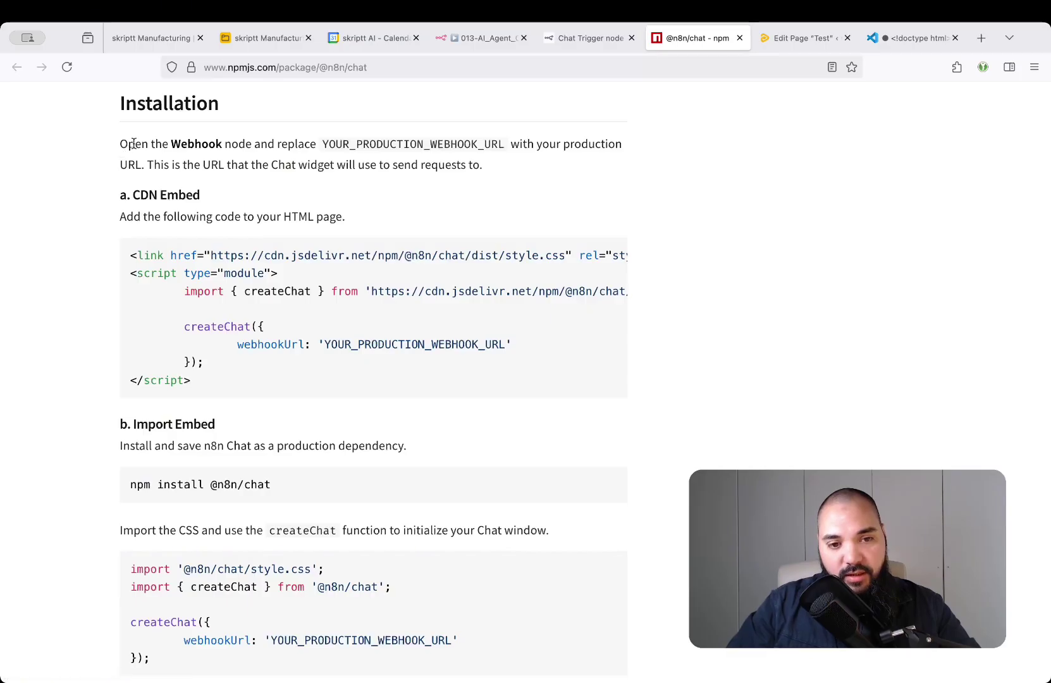
{"action": "left_click_drag", "start_coordinate": [120, 144], "coordinate": [252, 144]}
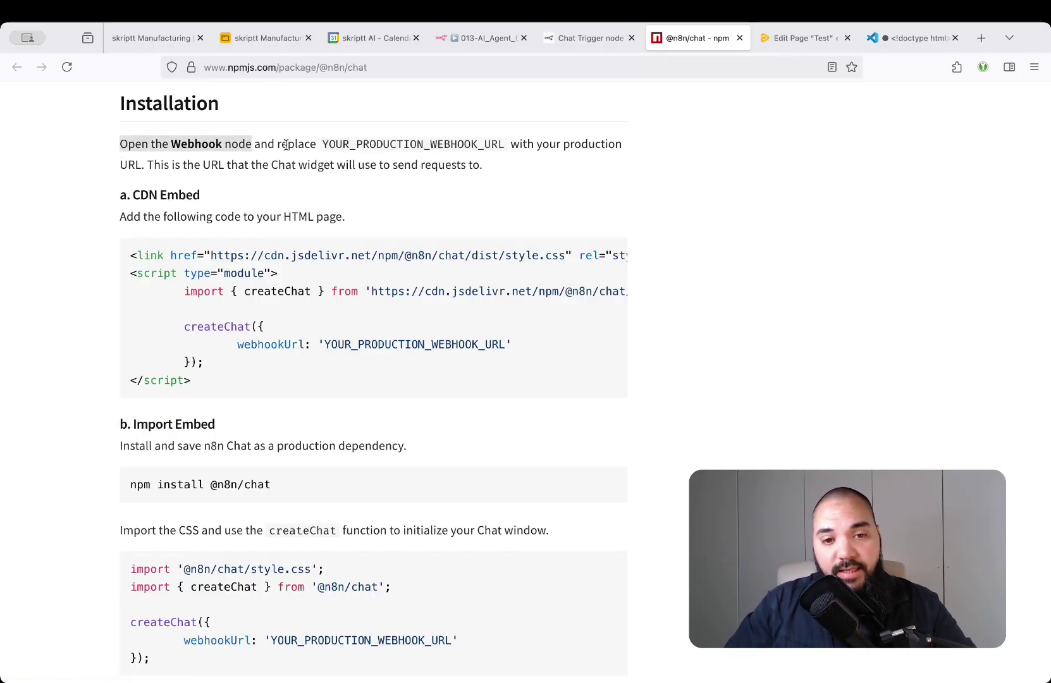
{"action": "double_click", "coordinate": [345, 144]}
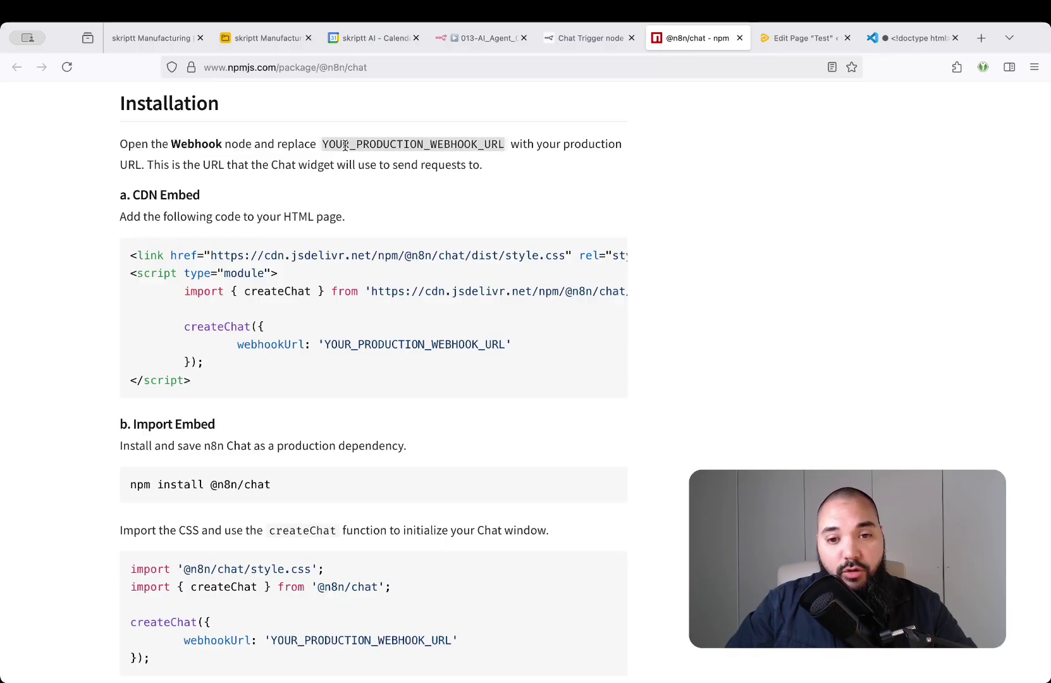
{"action": "double_click", "coordinate": [376, 343]}
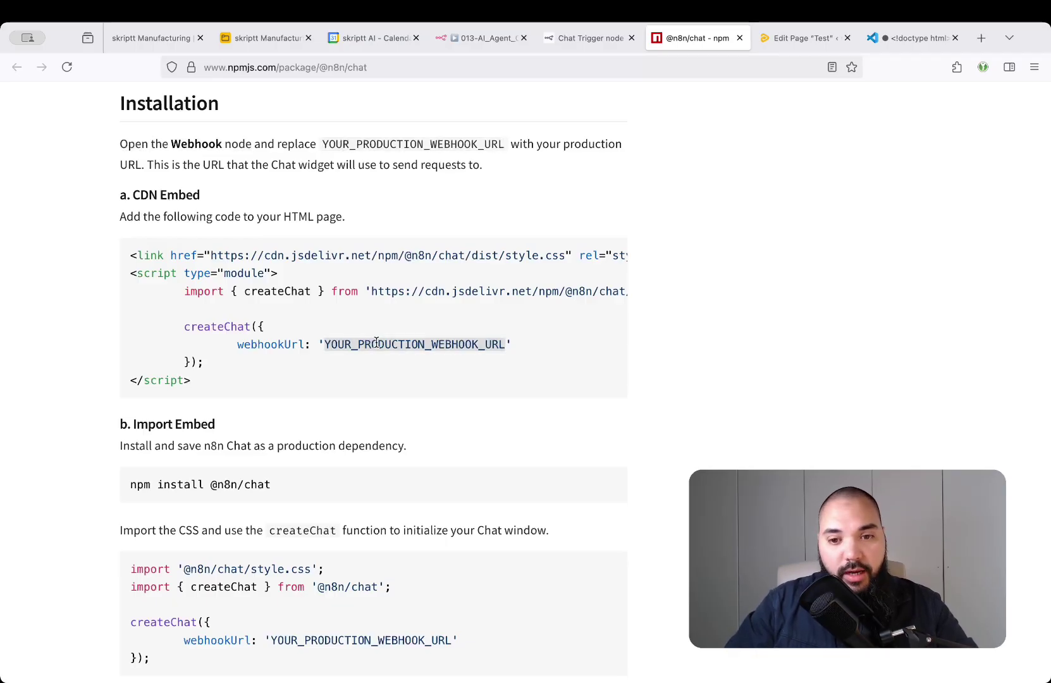
Look up the Chat URL in the n8n chat trigger as the placeholder's replacement, and return to the npm installation instructions
{"action": "left_click", "coordinate": [465, 37]}
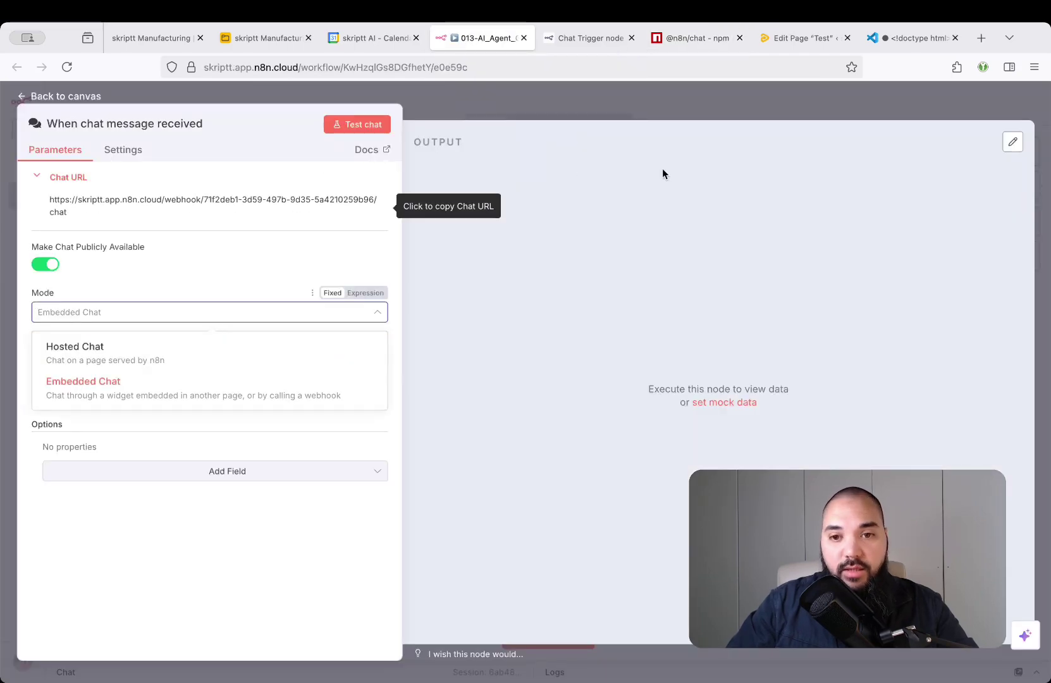
{"action": "left_click", "coordinate": [688, 39]}
{"action": "left_click", "coordinate": [611, 200]}
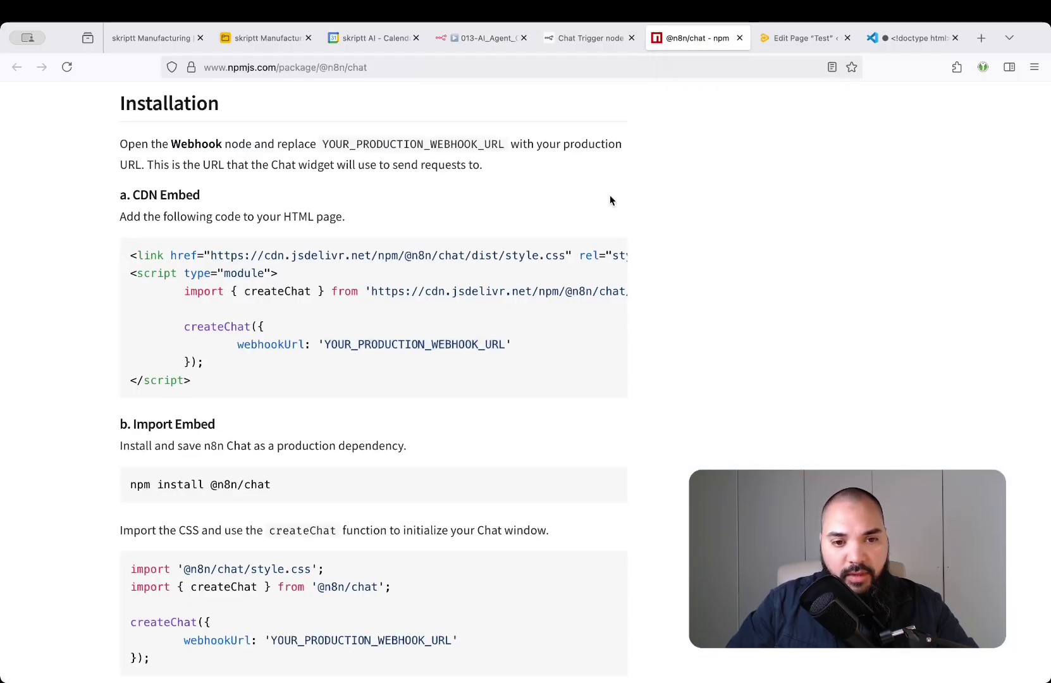
Examine the CDN embed snippet's stylesheet link, module script and webhookUrl placeholder, plus the instruction to add it to an HTML page
{"action": "left_click_drag", "start_coordinate": [130, 255], "coordinate": [218, 389]}
{"action": "left_click", "coordinate": [483, 305]}
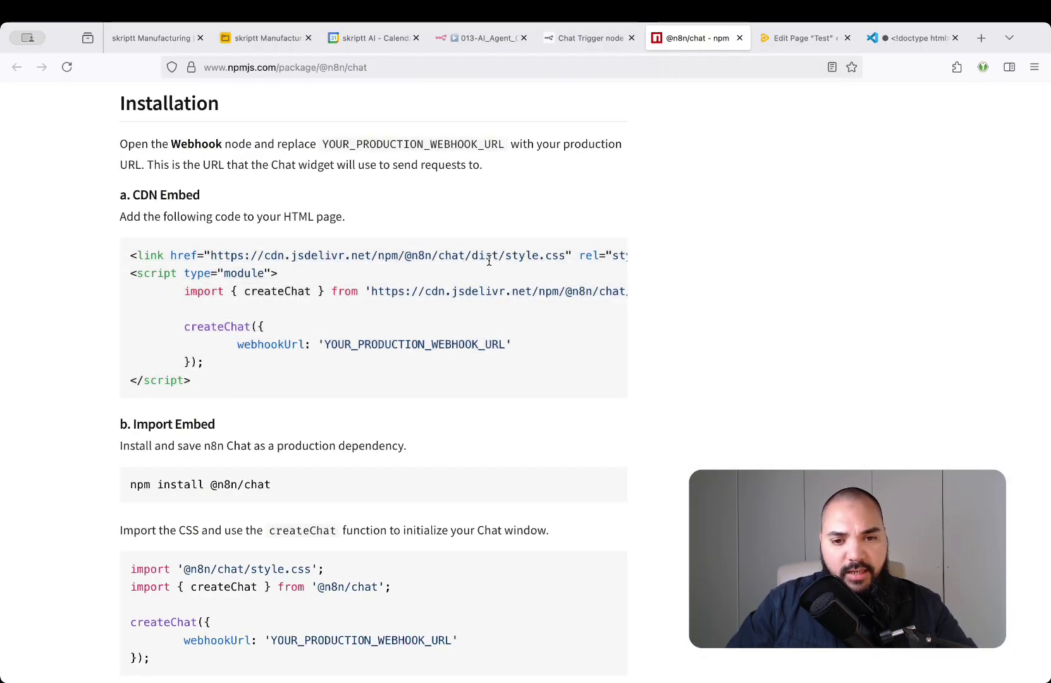
{"action": "scroll", "coordinate": [487, 285], "scroll_direction": "right", "scroll_amount": 6}
{"action": "scroll", "coordinate": [489, 260], "scroll_direction": "left", "scroll_amount": 6}
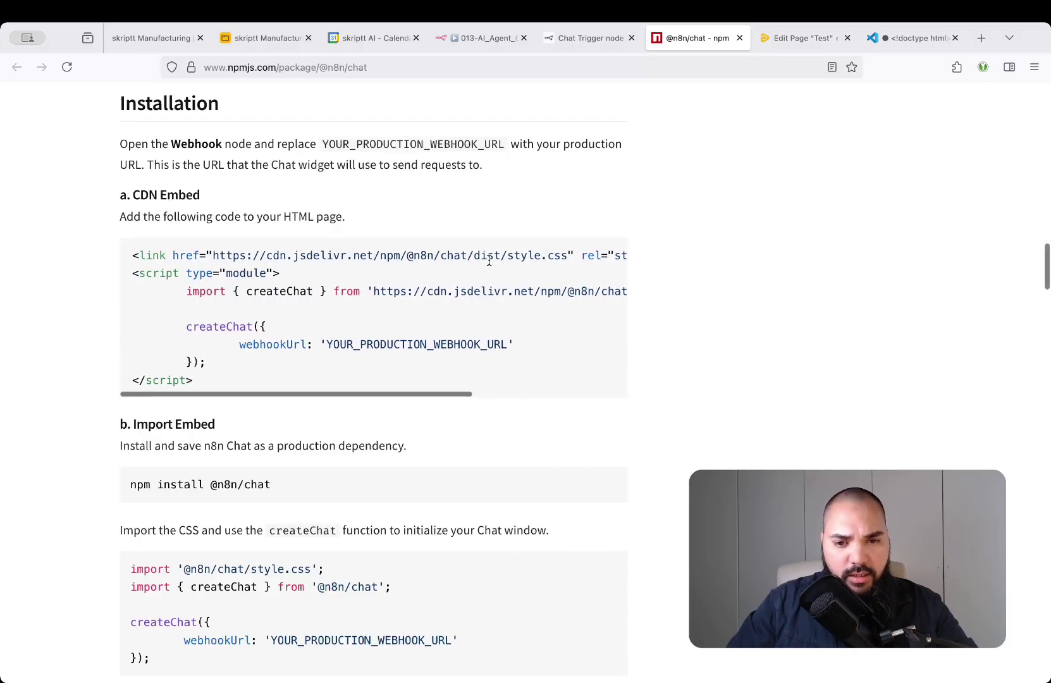
{"action": "left_click_drag", "start_coordinate": [131, 255], "coordinate": [563, 253]}
{"action": "left_click", "coordinate": [230, 251]}
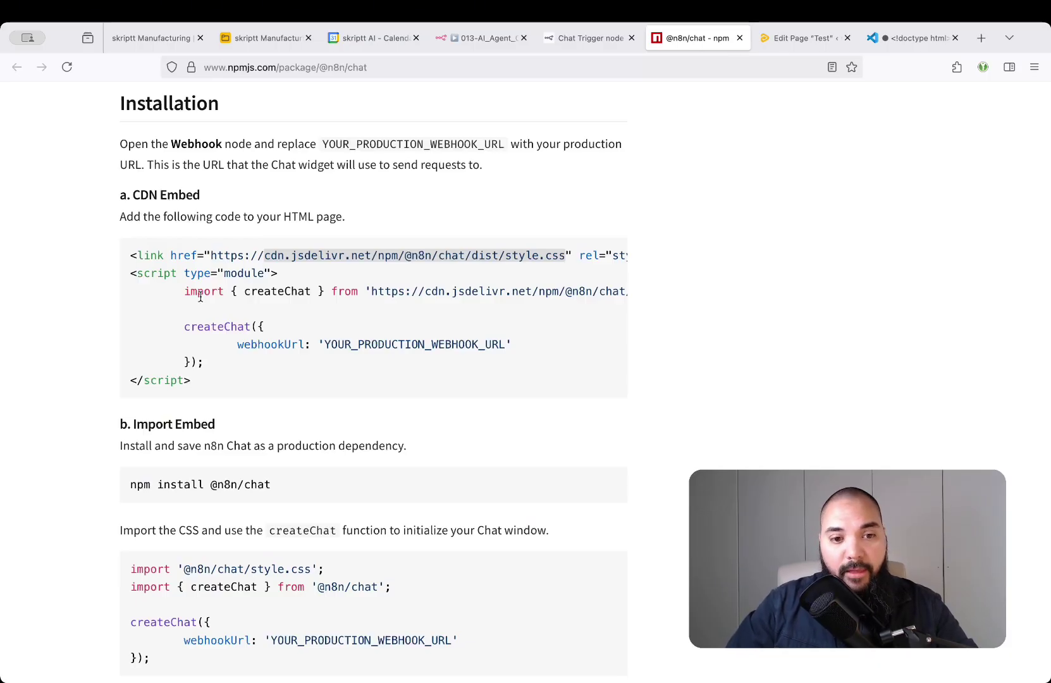
{"action": "left_click", "coordinate": [134, 272]}
{"action": "left_click_drag", "start_coordinate": [208, 297], "coordinate": [204, 382]}
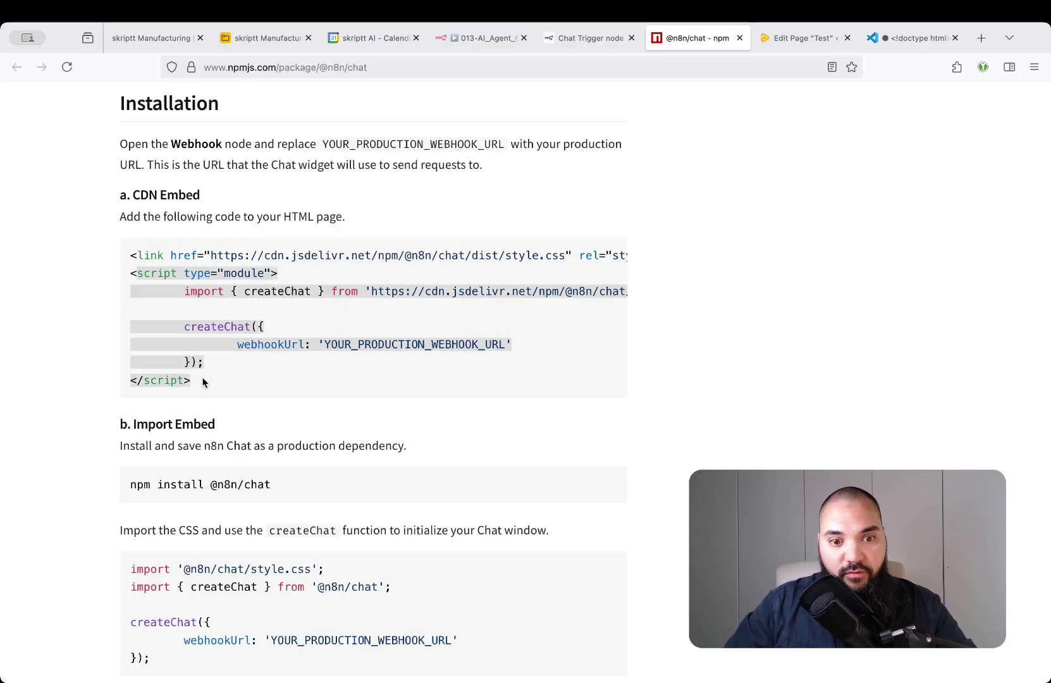
{"action": "left_click", "coordinate": [575, 360]}
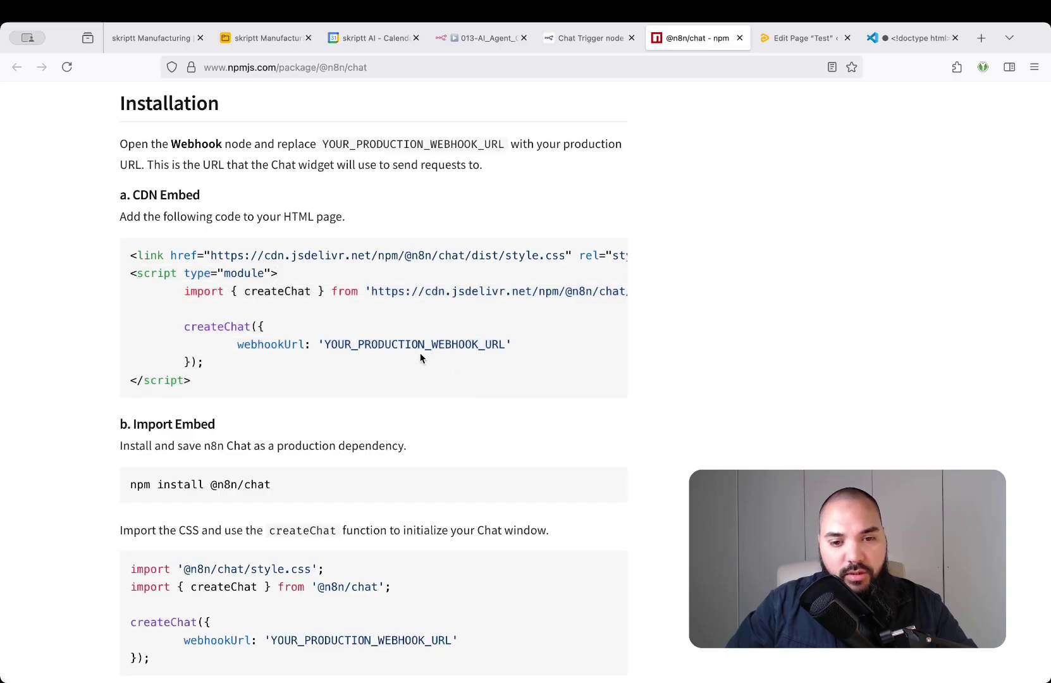
{"action": "double_click", "coordinate": [412, 345]}
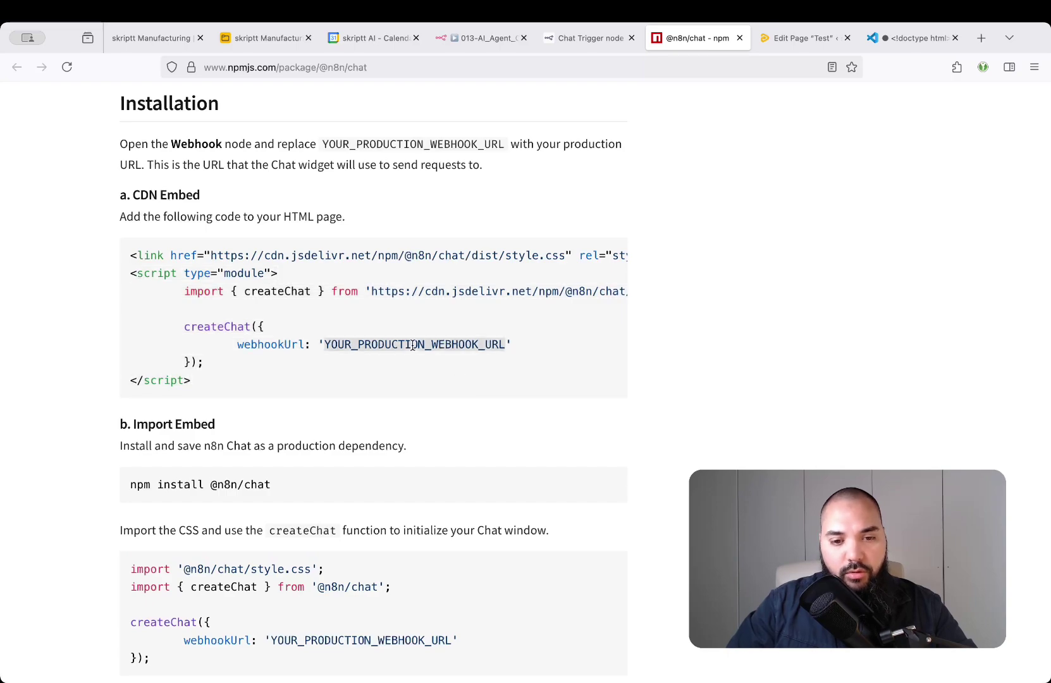
{"action": "left_click", "coordinate": [688, 343]}
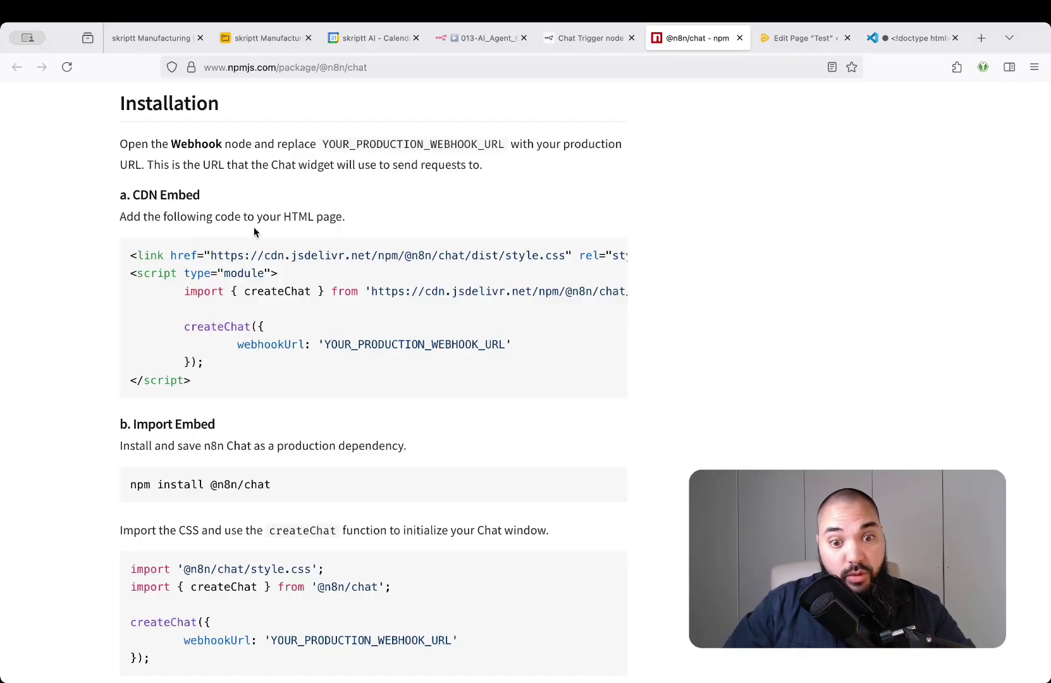
{"action": "left_click_drag", "start_coordinate": [121, 216], "coordinate": [317, 209]}
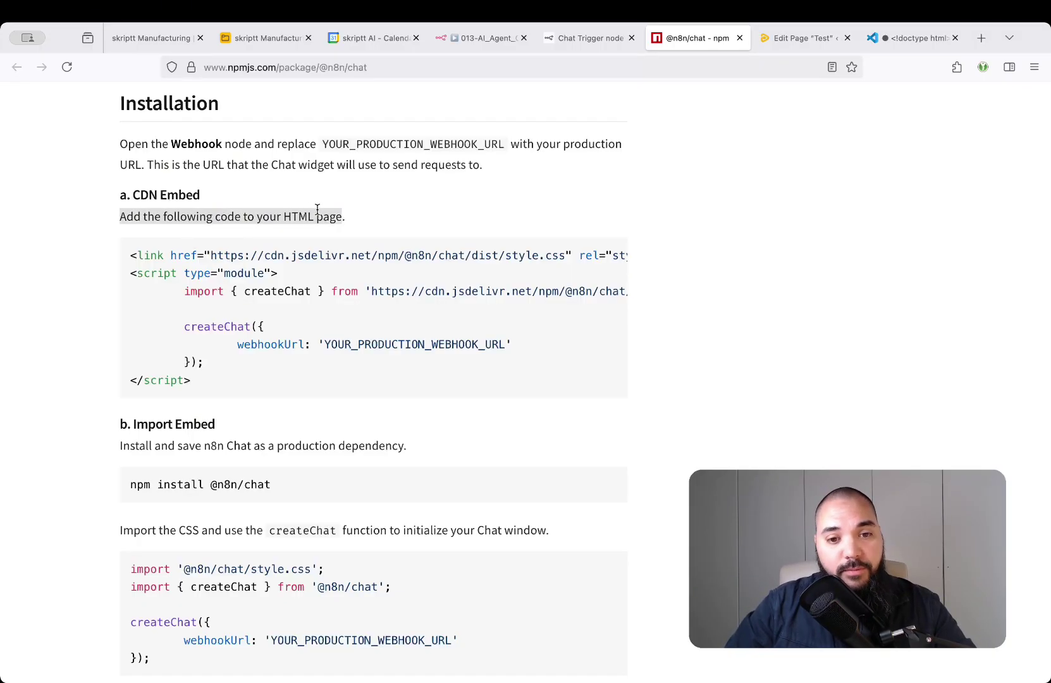
{"action": "left_click", "coordinate": [714, 219]}
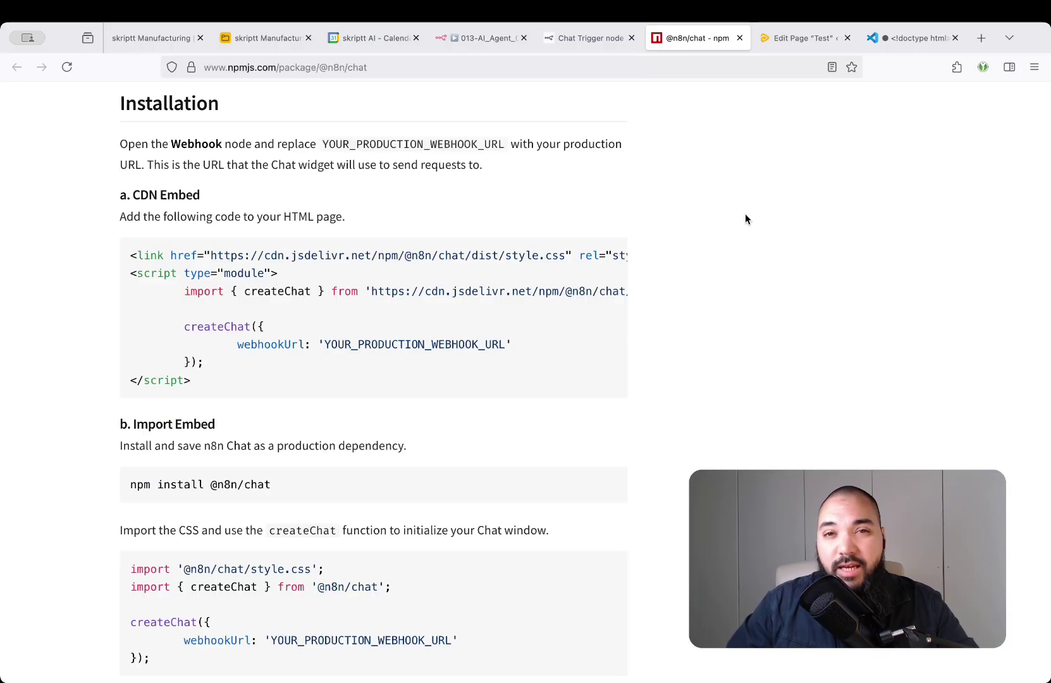
Switch to the WordPress Test page editor, add a Code Block element to the empty layout canvas and open it for editing
{"action": "left_click", "coordinate": [799, 44]}
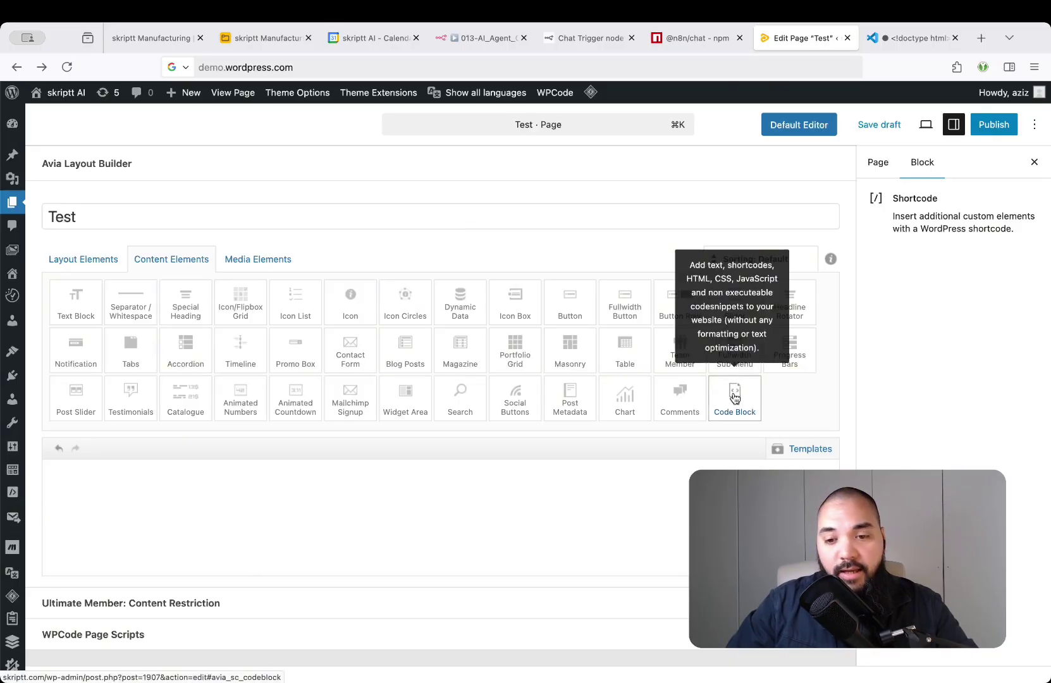
{"action": "left_click_drag", "start_coordinate": [734, 396], "coordinate": [621, 498]}
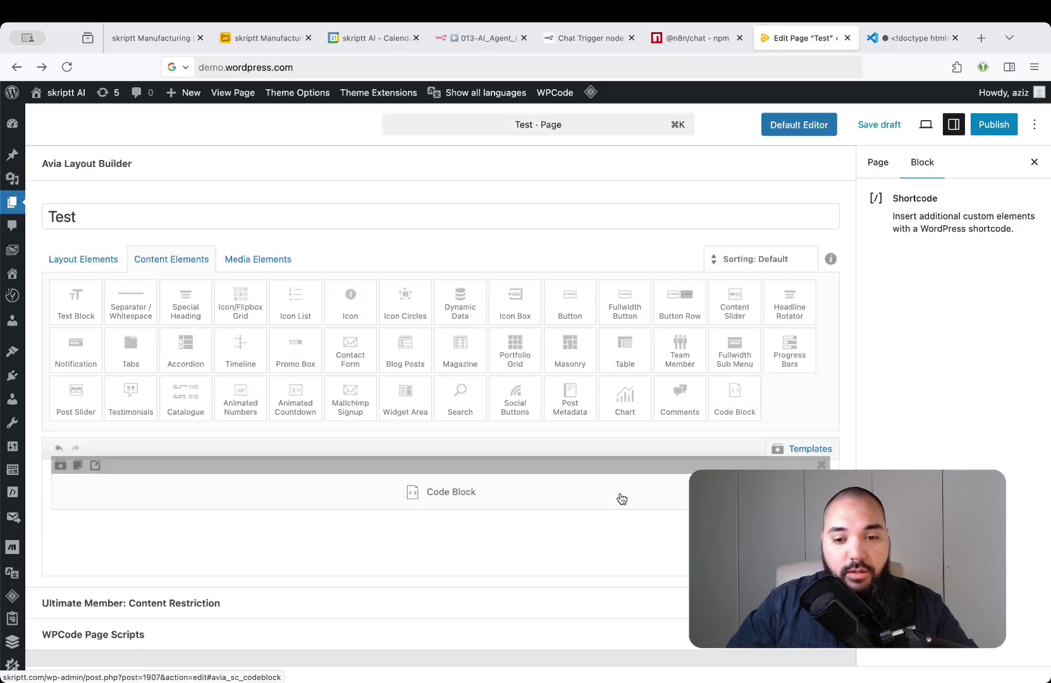
{"action": "left_click", "coordinate": [468, 501]}
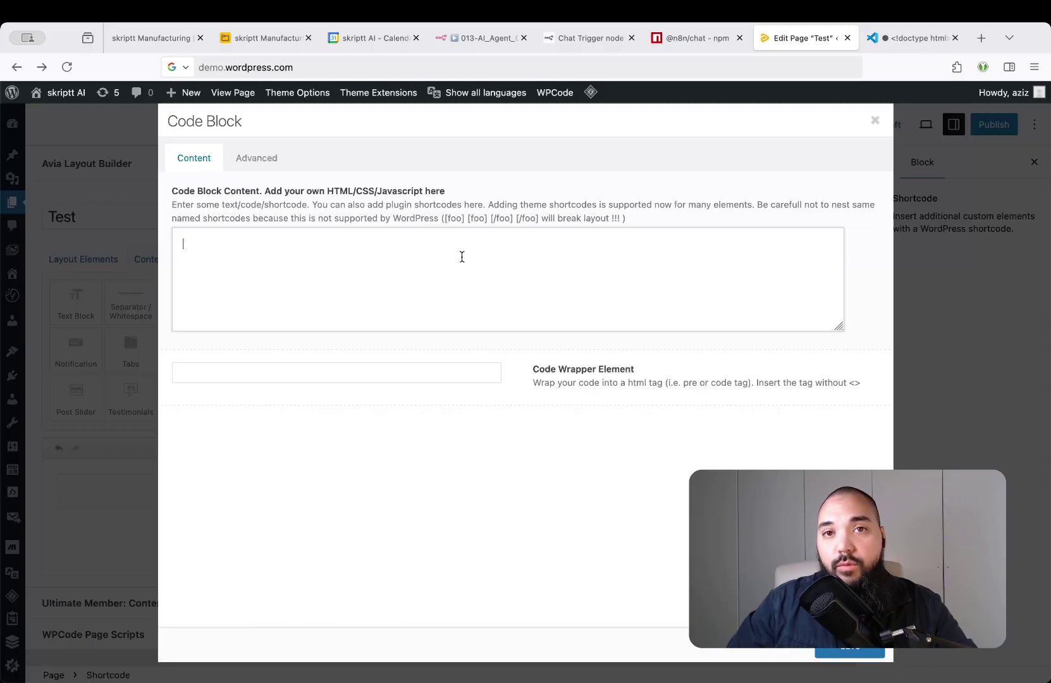
{"action": "left_click", "coordinate": [683, 40]}
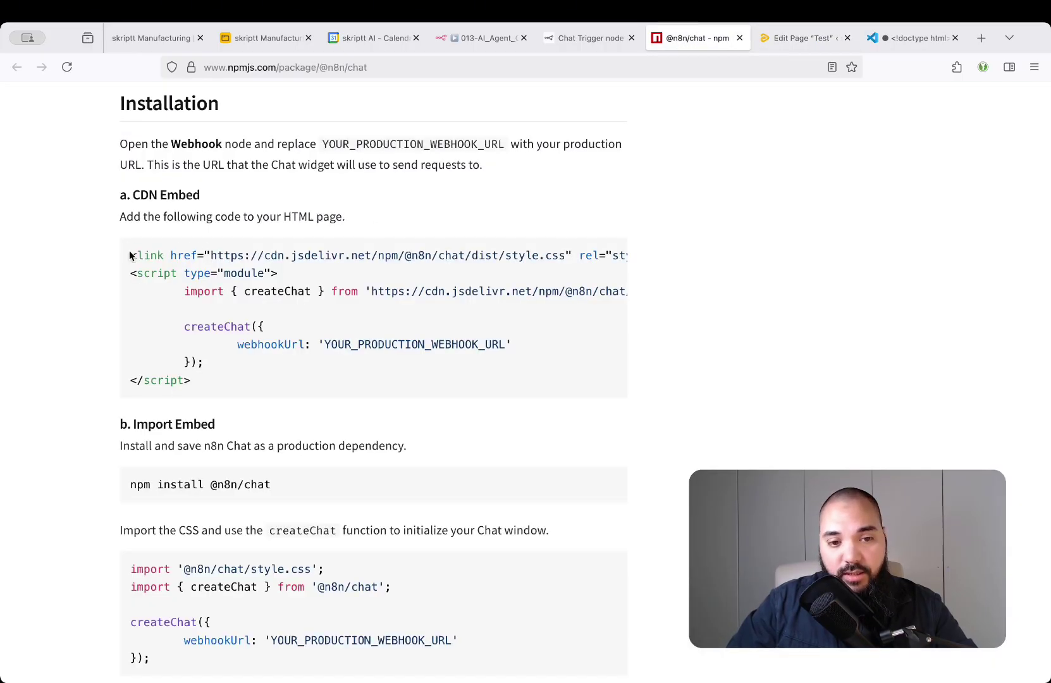
{"action": "left_click_drag", "start_coordinate": [129, 254], "coordinate": [203, 386]}
{"action": "key", "text": "super+c"}
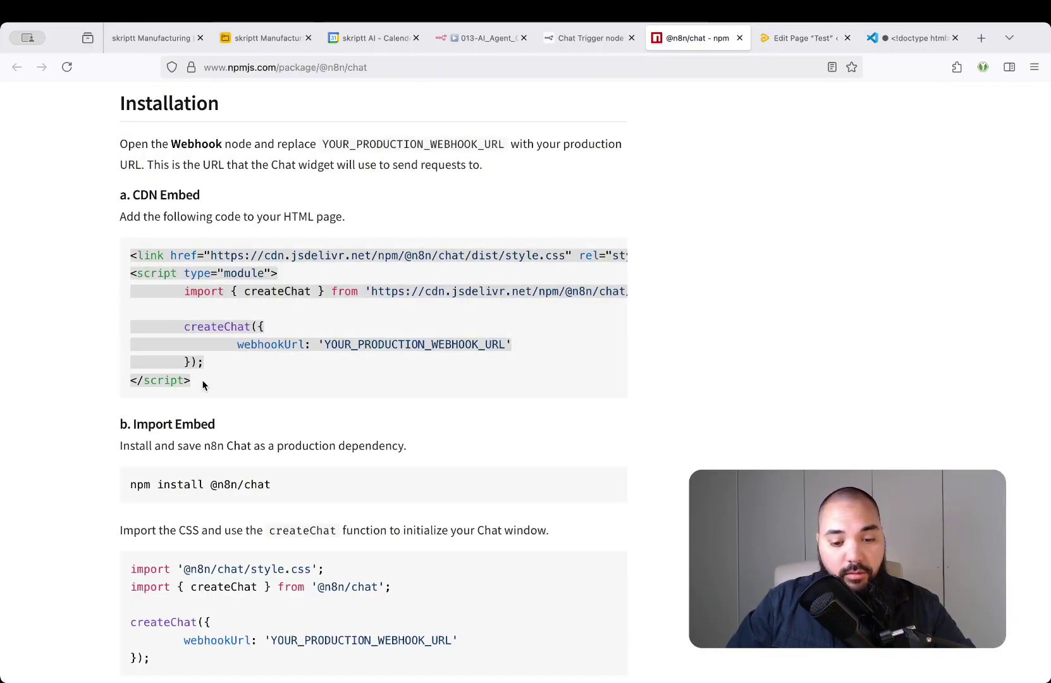
{"action": "left_click", "coordinate": [798, 38]}
{"action": "left_click", "coordinate": [432, 285]}
{"action": "key", "text": "super+v"}
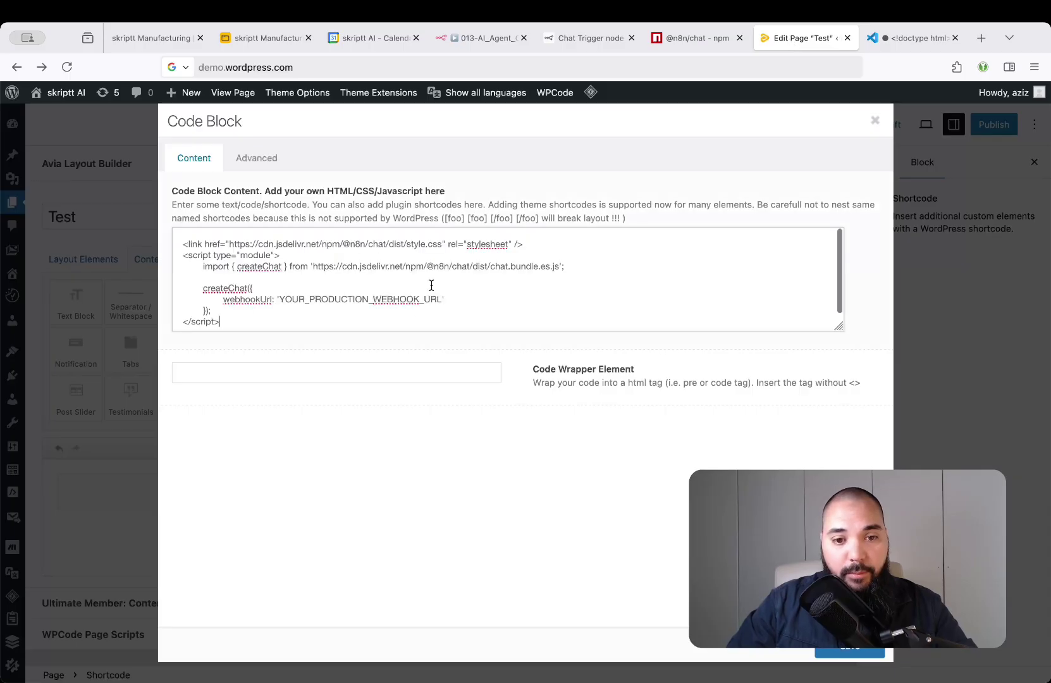
Replace YOUR_PRODUCTION_WEBHOOK_URL in the WordPress Code Block with the Chat URL copied from the n8n chat trigger
{"action": "double_click", "coordinate": [359, 299]}
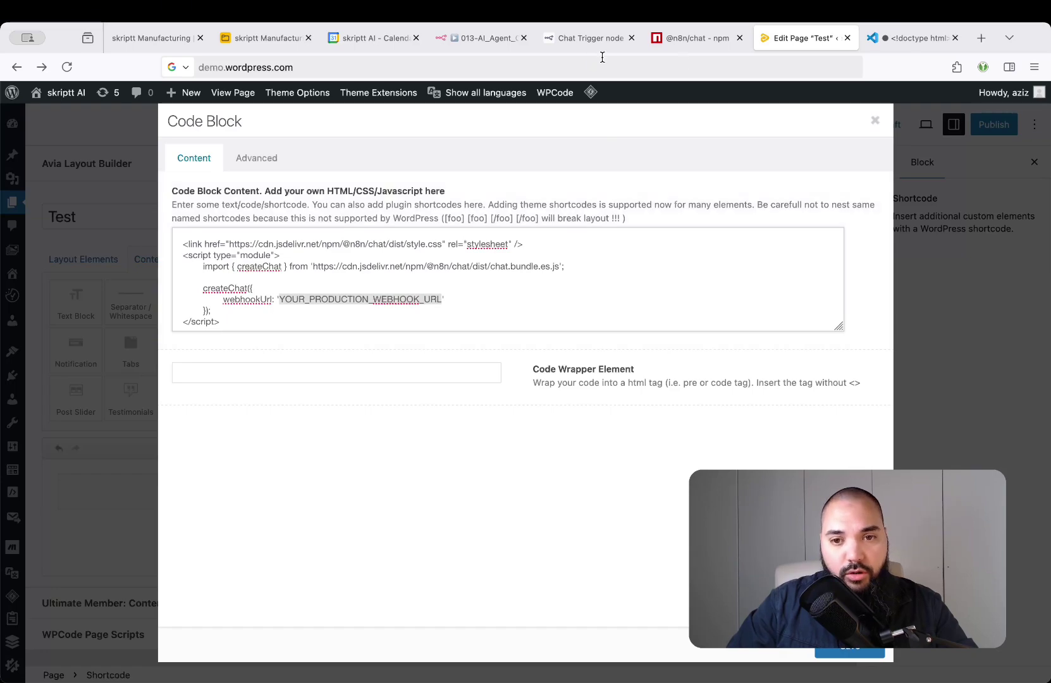
{"action": "left_click", "coordinate": [471, 38]}
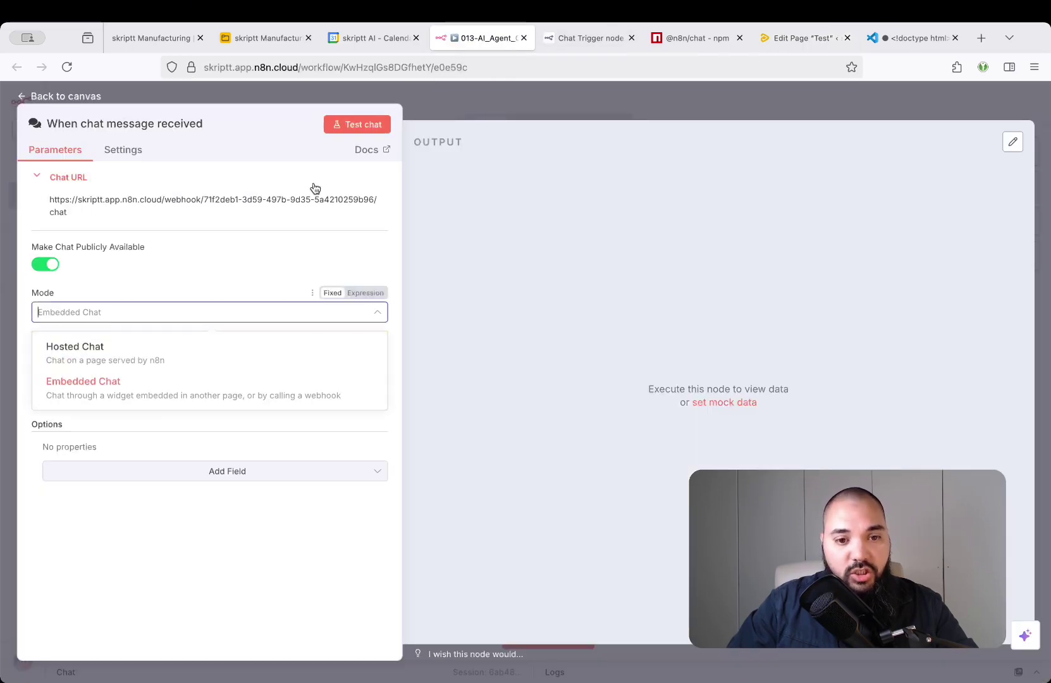
{"action": "left_click", "coordinate": [150, 204]}
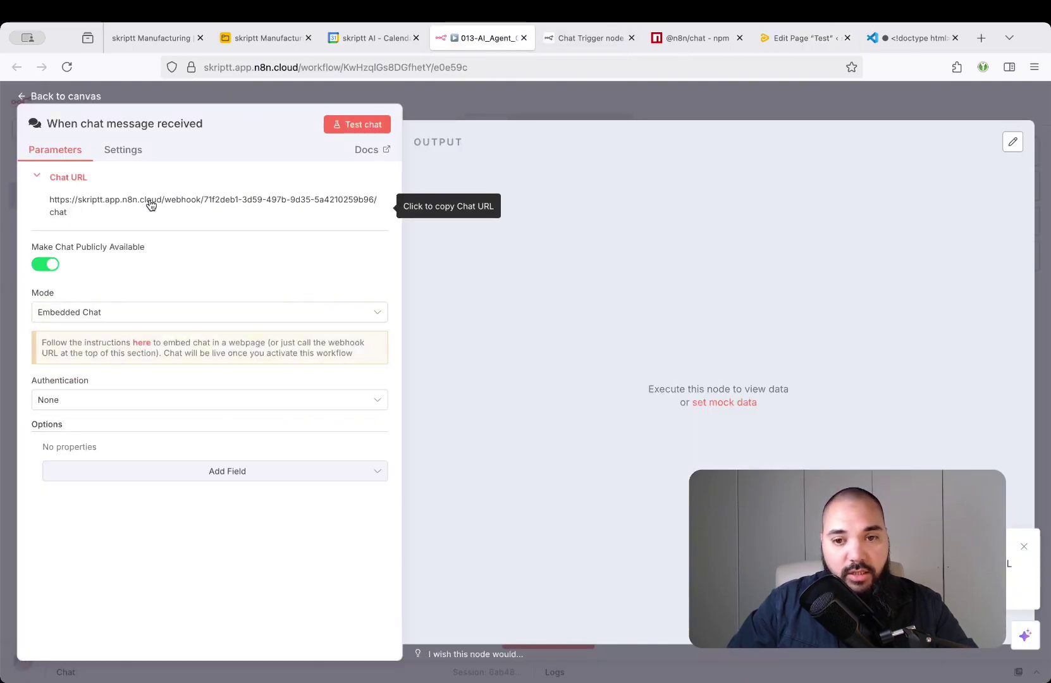
{"action": "left_click", "coordinate": [792, 39]}
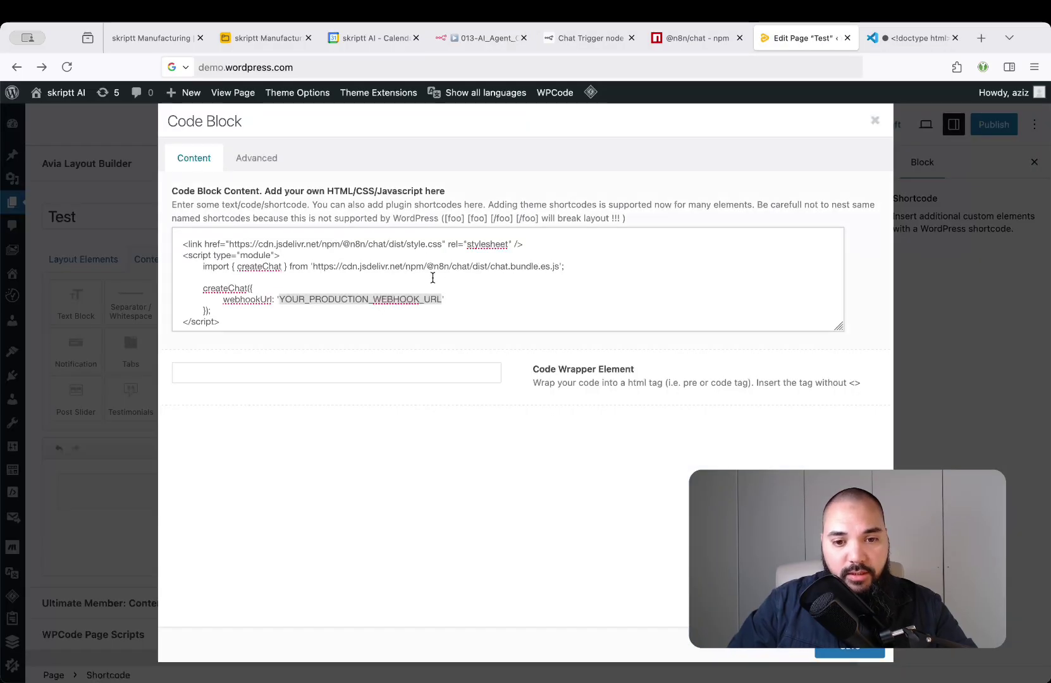
{"action": "key", "text": "super+v"}
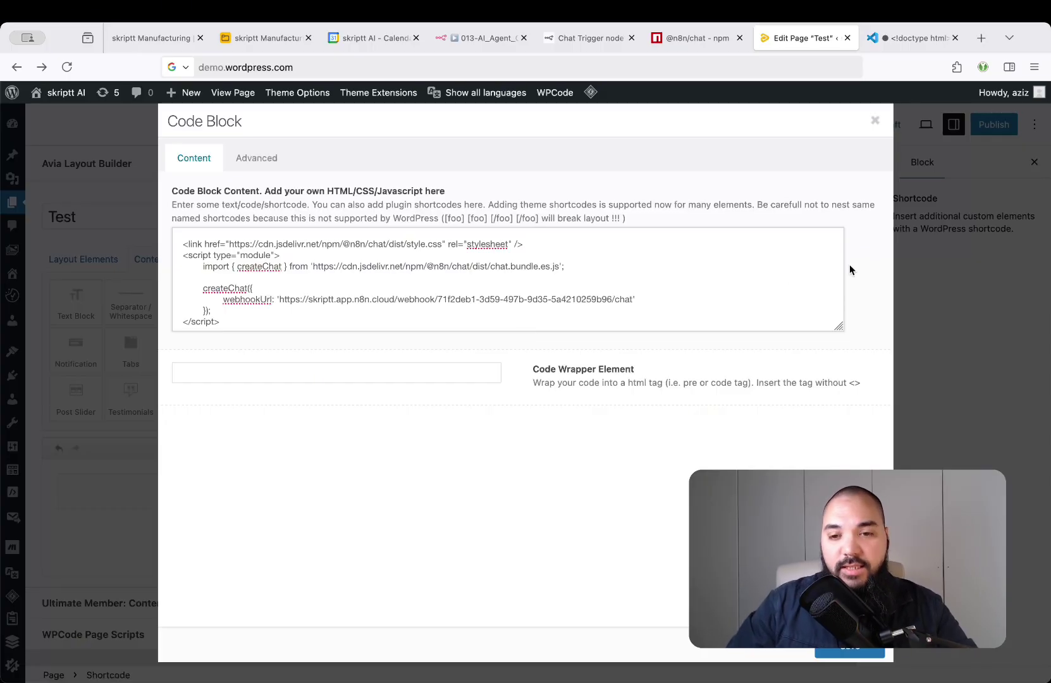
Switch to skriptt-manufacturing-website.html in vscode.dev, expand its html and body elements, and place the cursor on empty line 207 before the closing body tag
{"action": "left_click", "coordinate": [907, 42]}
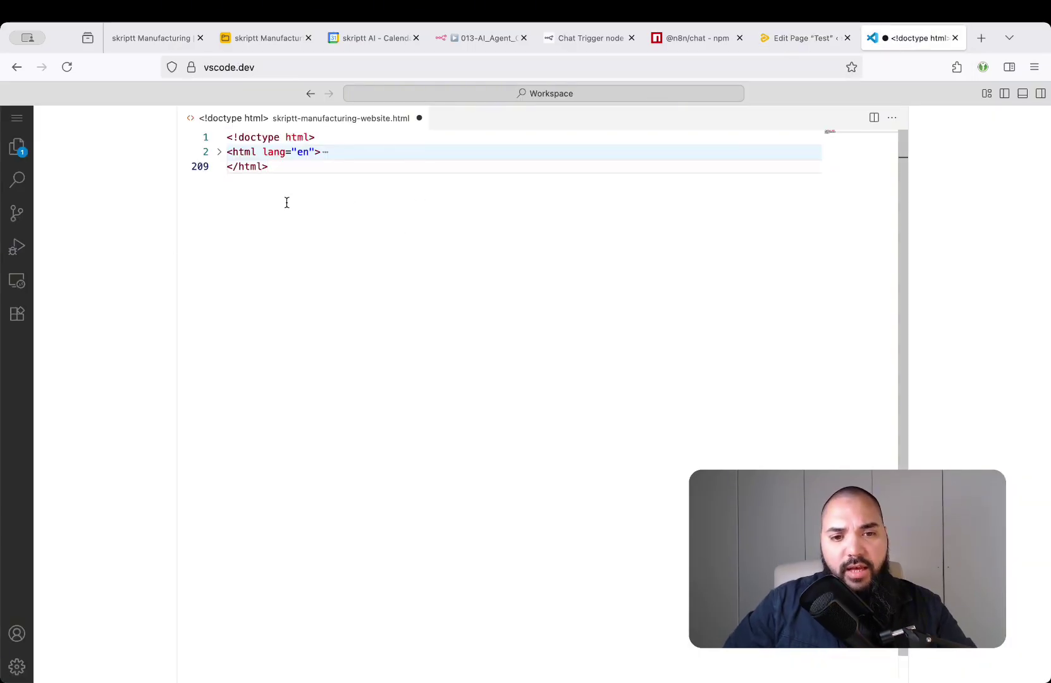
{"action": "left_click", "coordinate": [218, 152]}
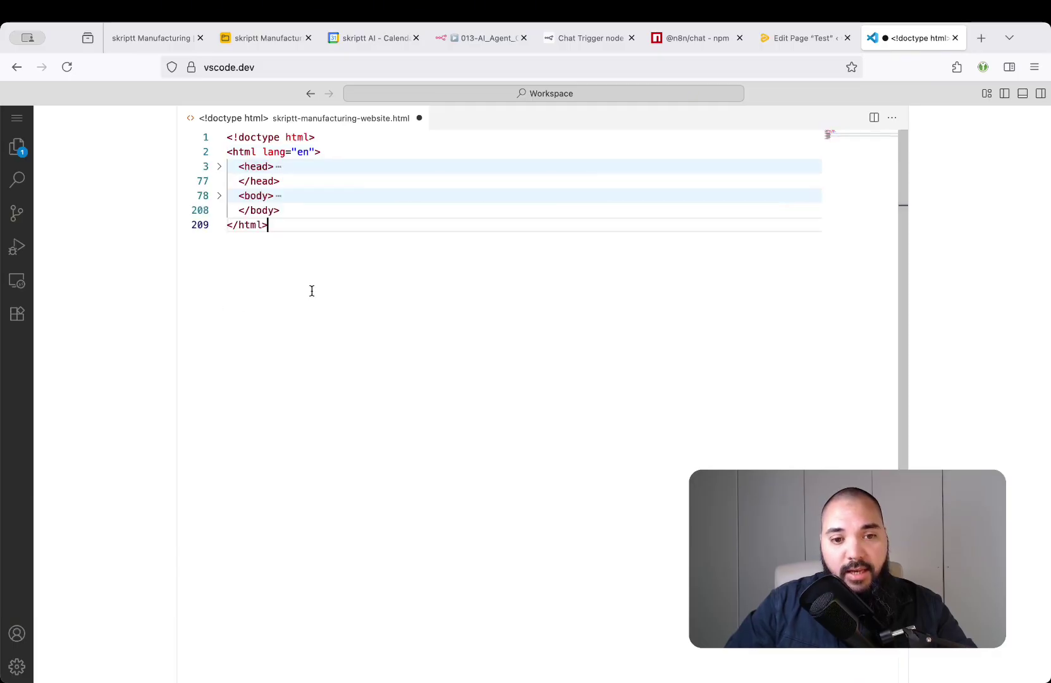
{"action": "left_click", "coordinate": [219, 197]}
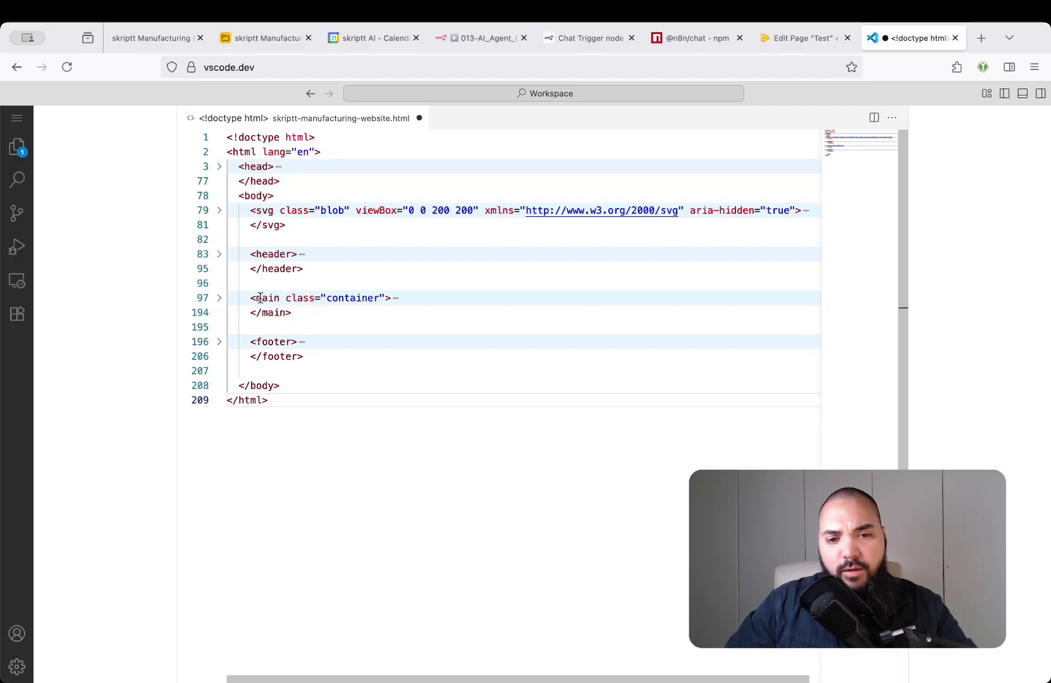
{"action": "left_click", "coordinate": [288, 372]}
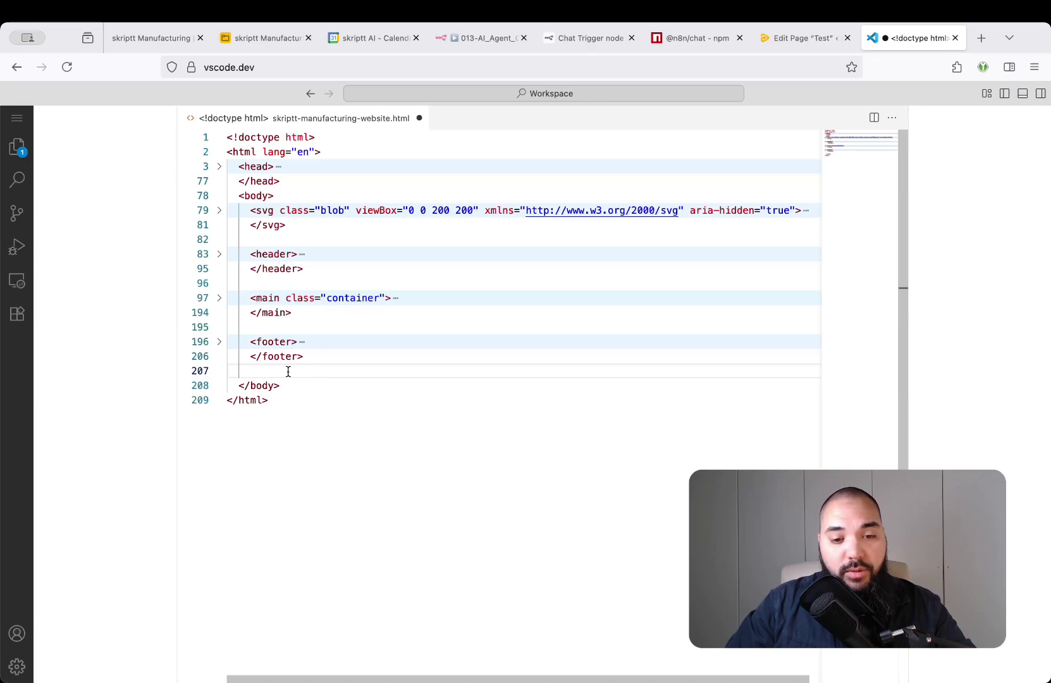
{"action": "key", "text": "Down"}
{"action": "key", "text": "shift+End"}
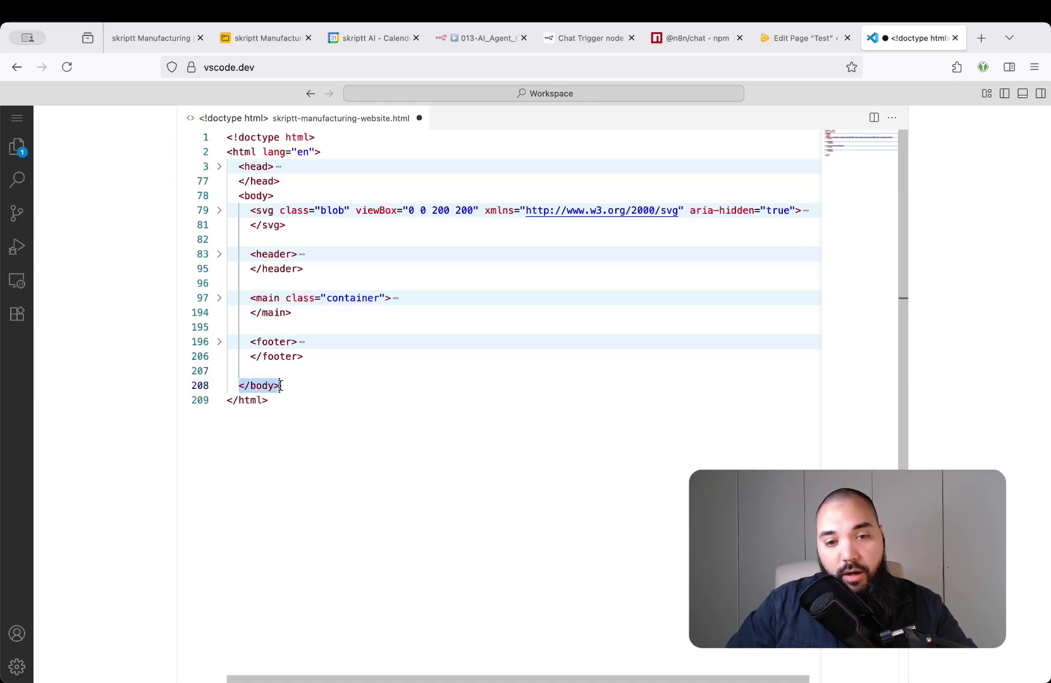
{"action": "left_click", "coordinate": [260, 193]}
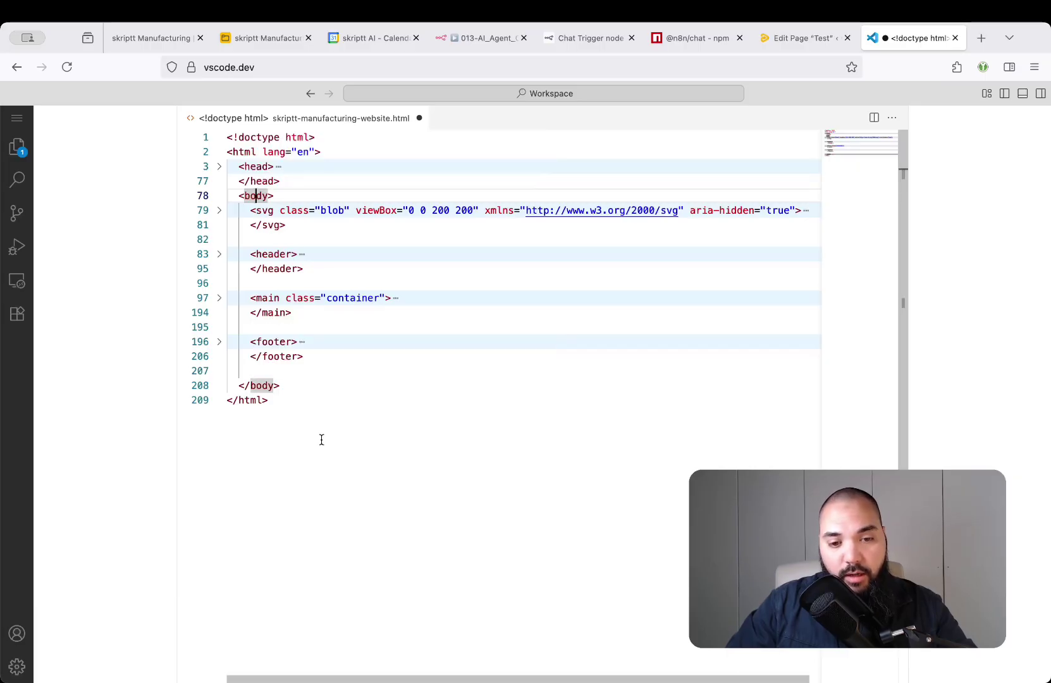
{"action": "left_click", "coordinate": [250, 373]}
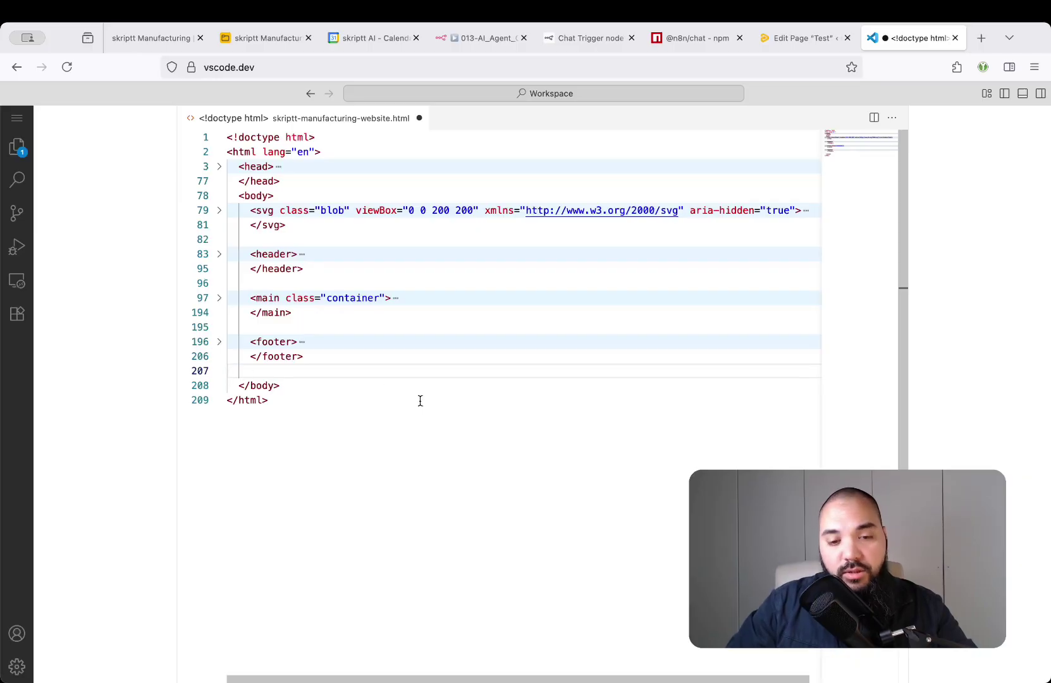
Copy the CDN Embed snippet from the npm page again and insert it between the footer and the closing body tag of skriptt-manufacturing-website.html
{"action": "left_click", "coordinate": [686, 41]}
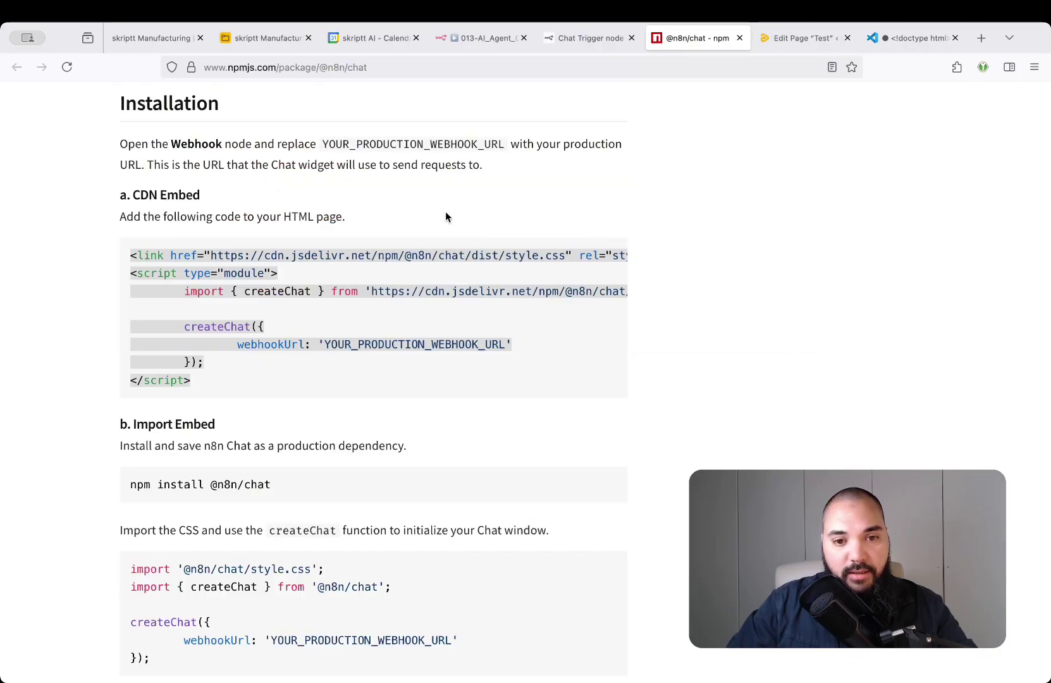
{"action": "left_click", "coordinate": [136, 259]}
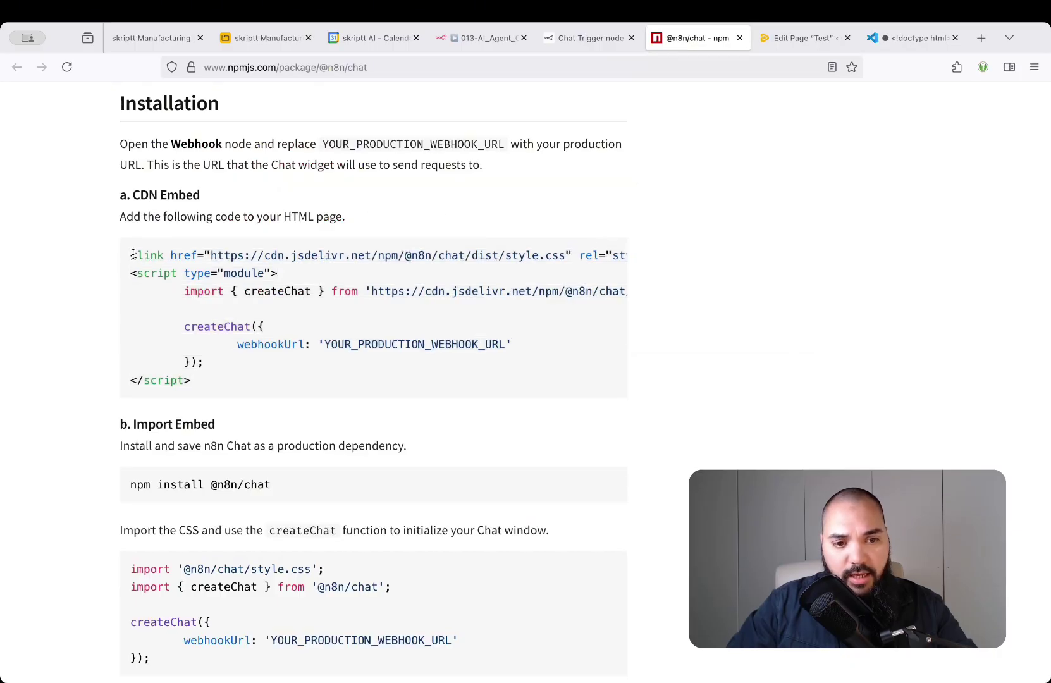
{"action": "left_click_drag", "start_coordinate": [133, 253], "coordinate": [222, 387]}
{"action": "key", "text": "super+c"}
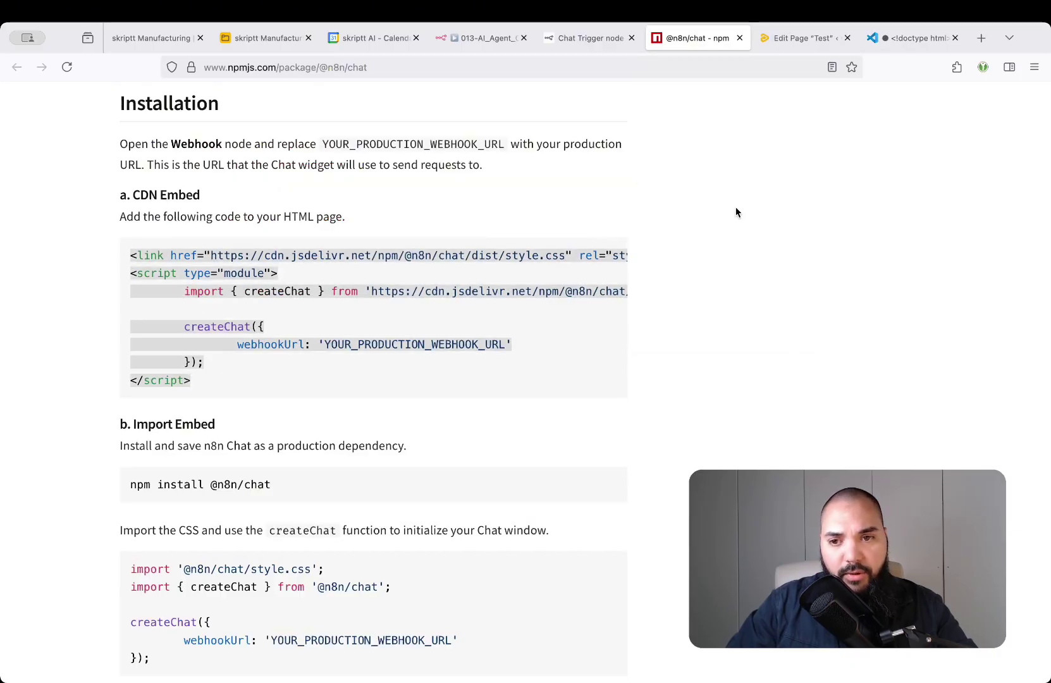
{"action": "left_click", "coordinate": [885, 38]}
{"action": "key", "text": "super+v"}
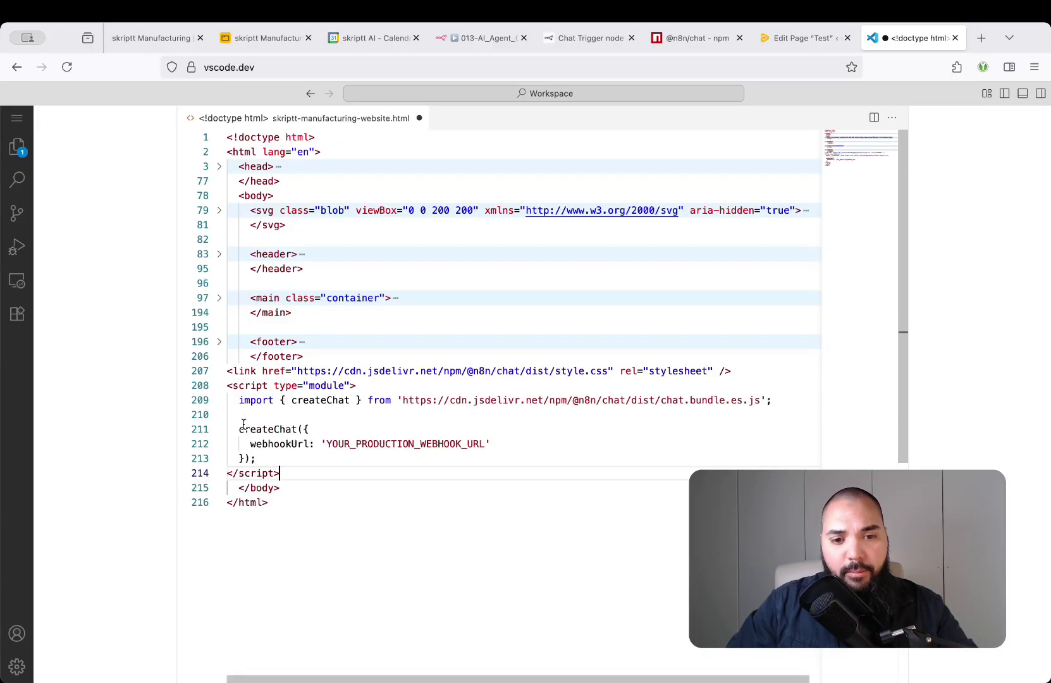
Replace YOUR_PRODUCTION_WEBHOOK_URL in the HTML file's createChat call with the Chat URL copied from the n8n chat trigger
{"action": "double_click", "coordinate": [405, 443]}
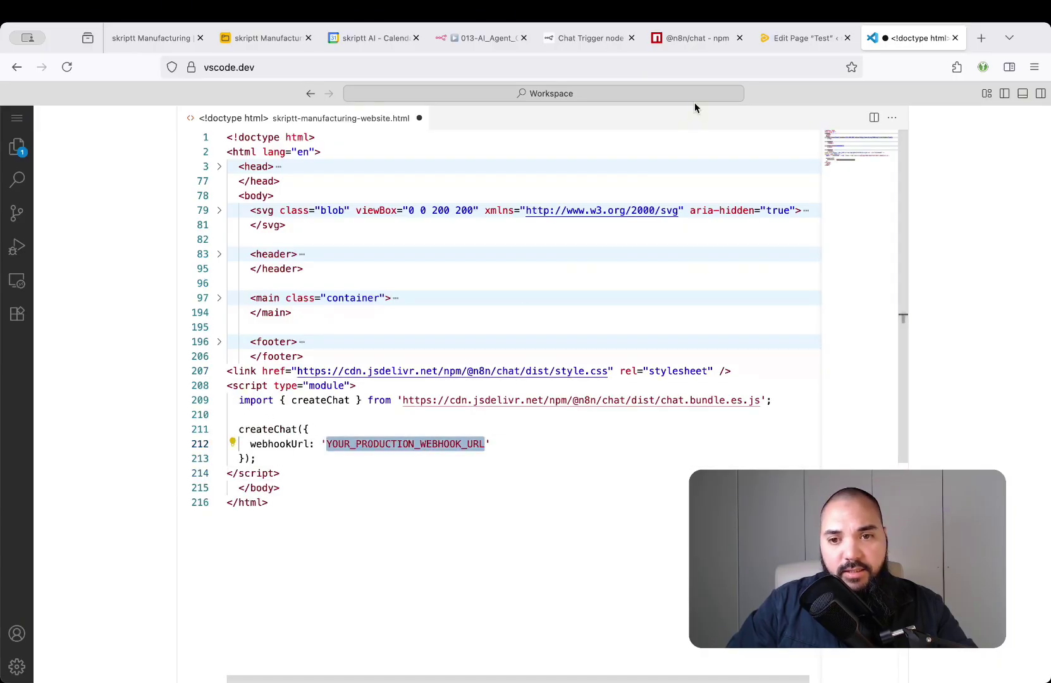
{"action": "left_click", "coordinate": [482, 38]}
{"action": "left_click", "coordinate": [279, 201]}
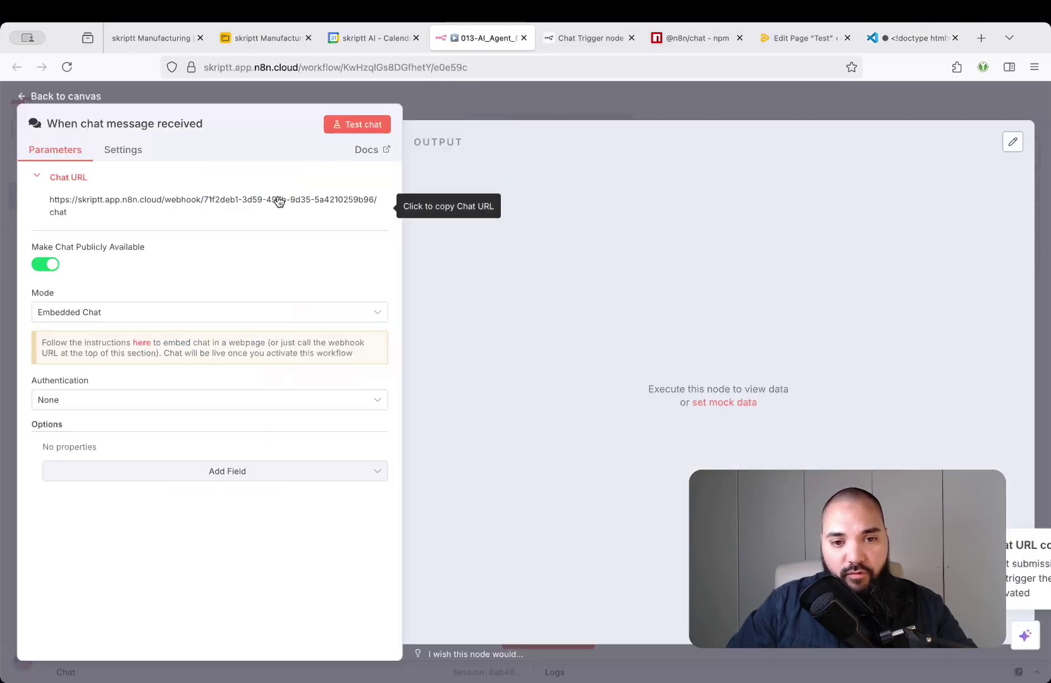
{"action": "left_click", "coordinate": [916, 39]}
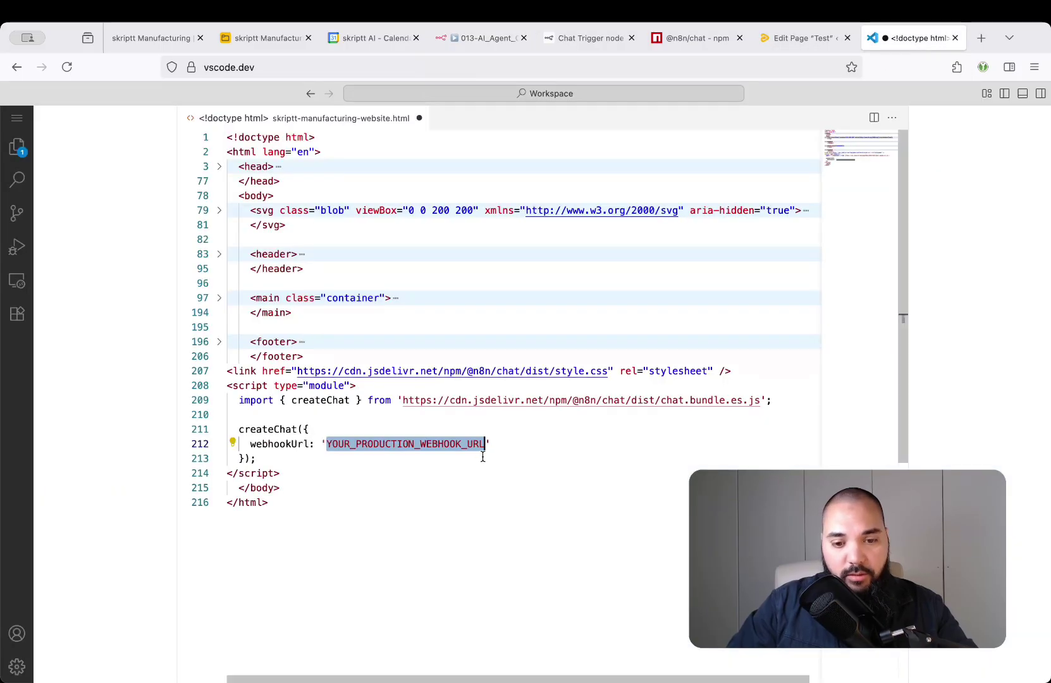
{"action": "key", "text": "super+v"}
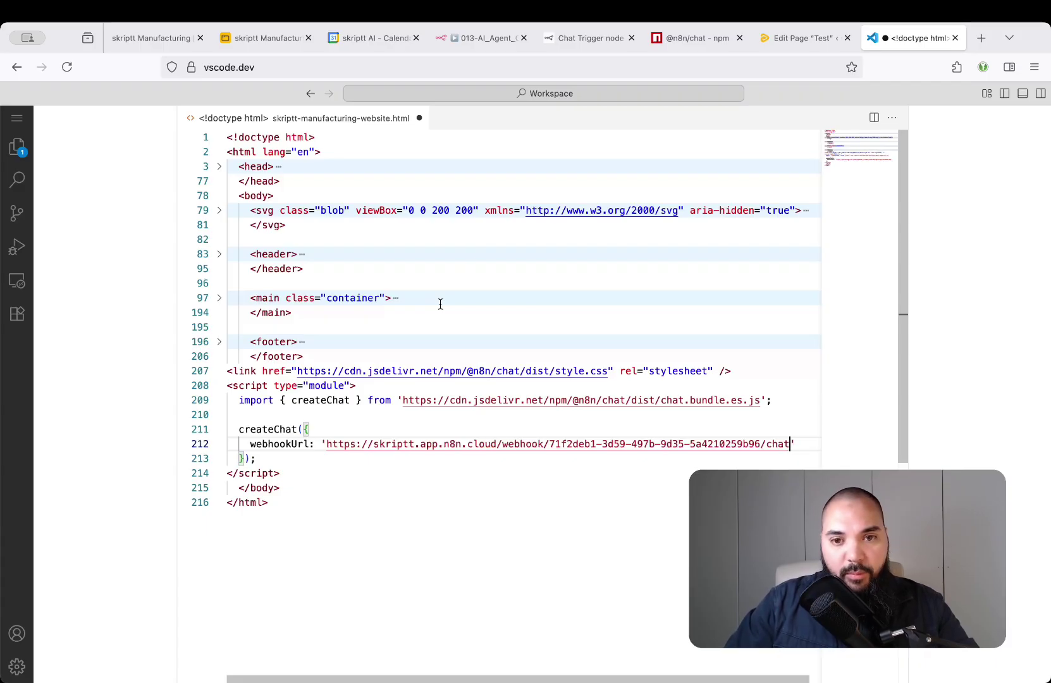
Switch to the n8n workflow 013-AI_Agent_Chatbot-Demo and close the chat trigger's settings to return to the canvas
{"action": "left_click", "coordinate": [479, 45]}
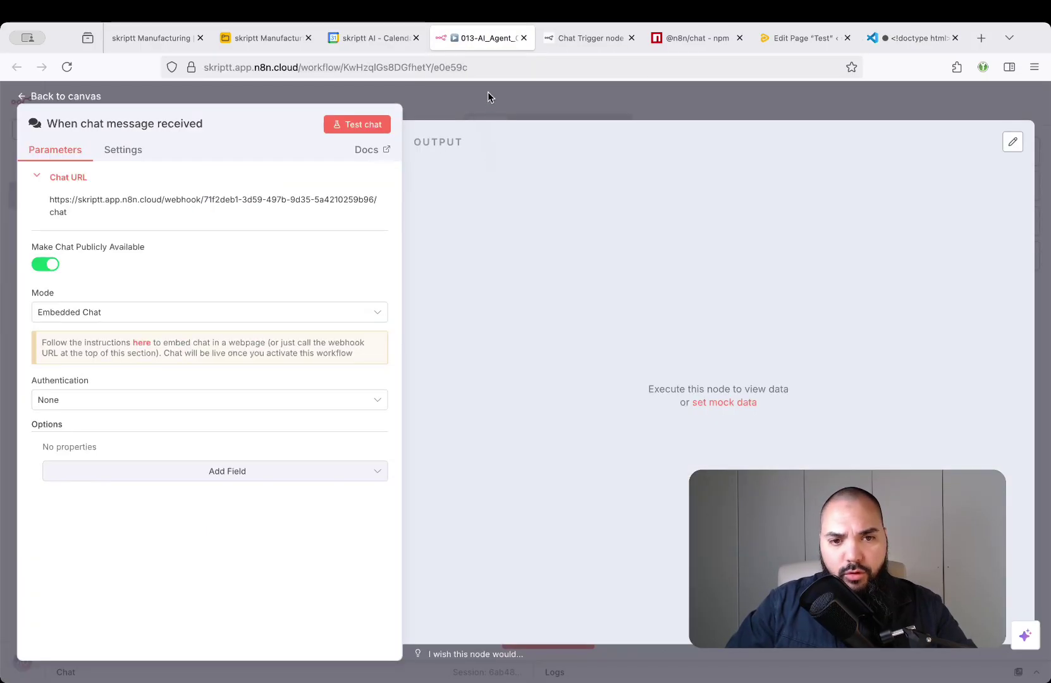
{"action": "left_click", "coordinate": [488, 92]}
{"action": "scroll", "coordinate": [628, 316], "scroll_direction": "right", "scroll_amount": 5}
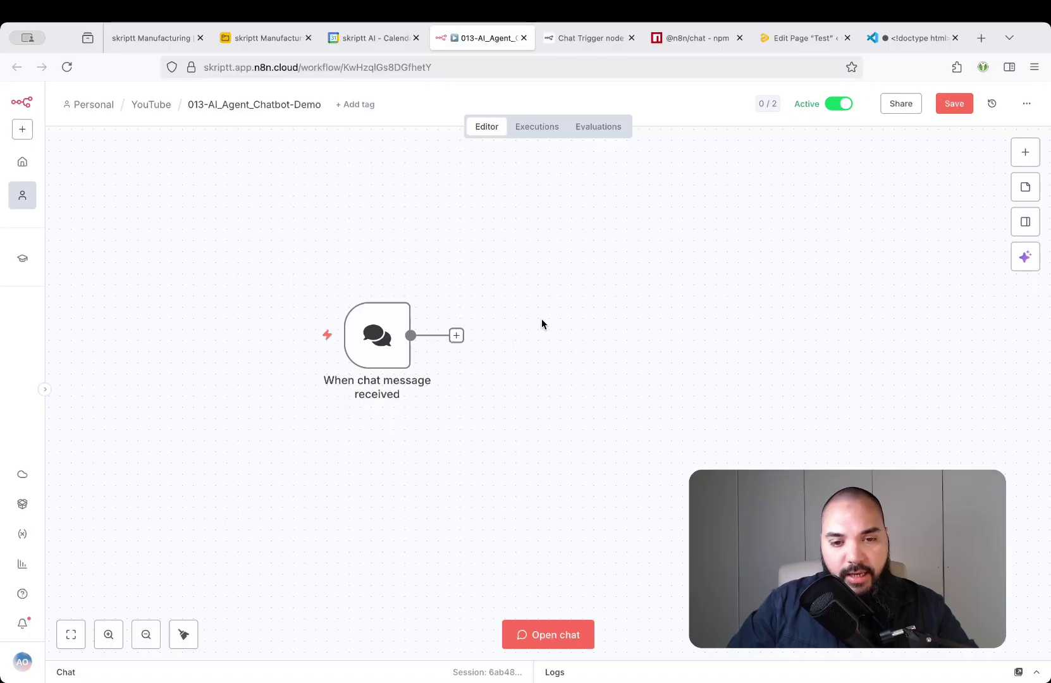
{"action": "left_click_drag", "start_coordinate": [542, 320], "coordinate": [480, 267]}
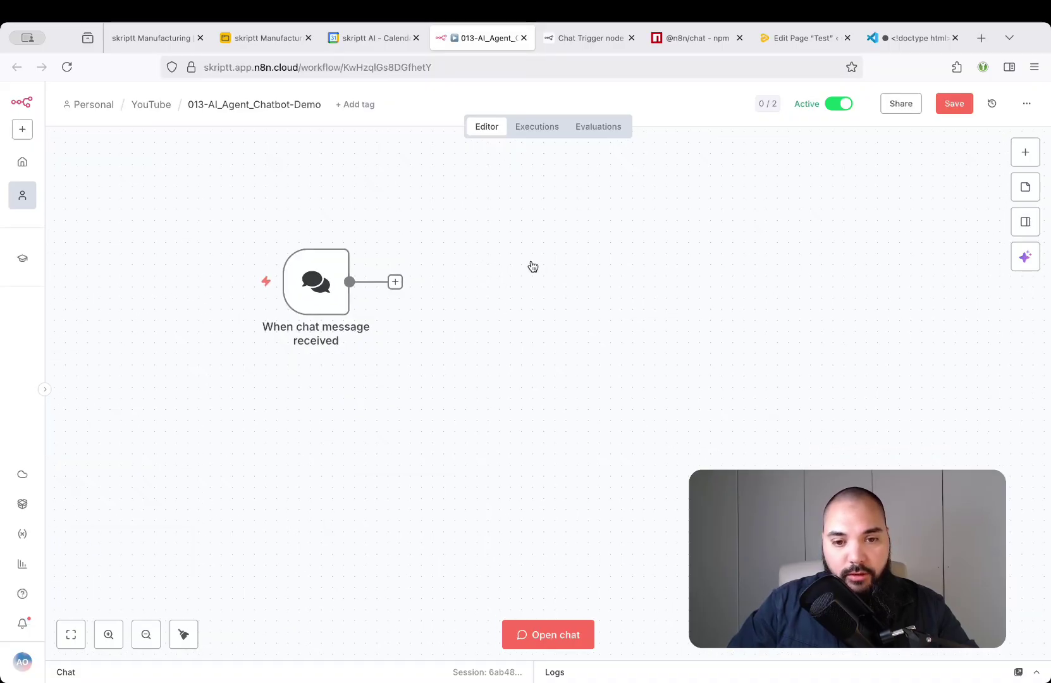
{"action": "key", "text": "super+v"}
{"action": "left_click_drag", "start_coordinate": [568, 317], "coordinate": [512, 284]}
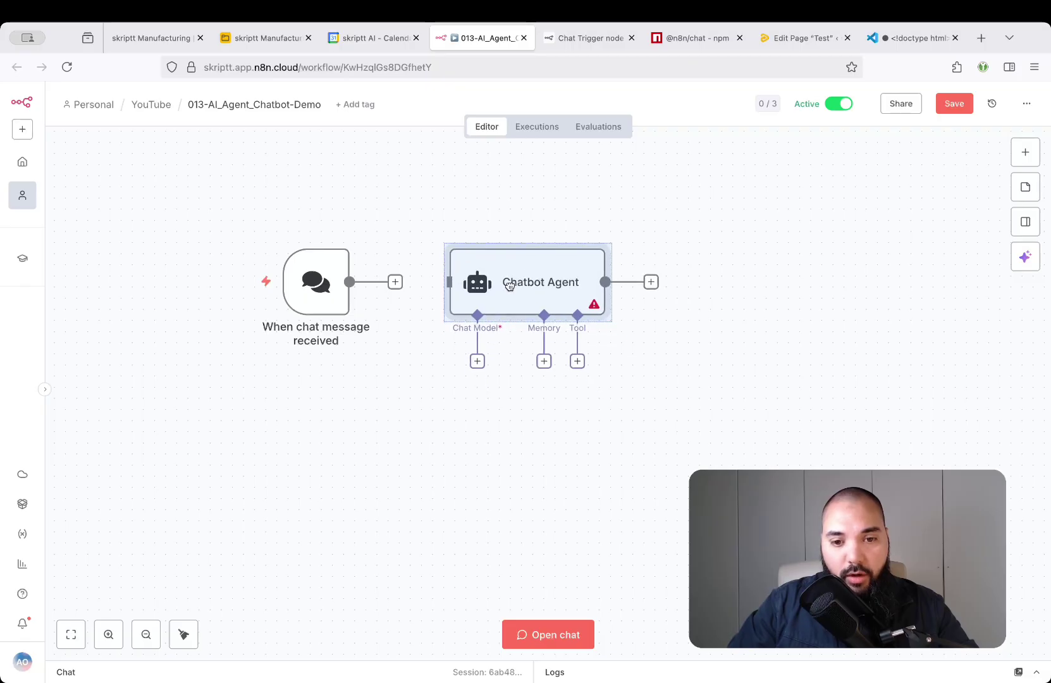
{"action": "left_click_drag", "start_coordinate": [409, 281], "coordinate": [477, 280]}
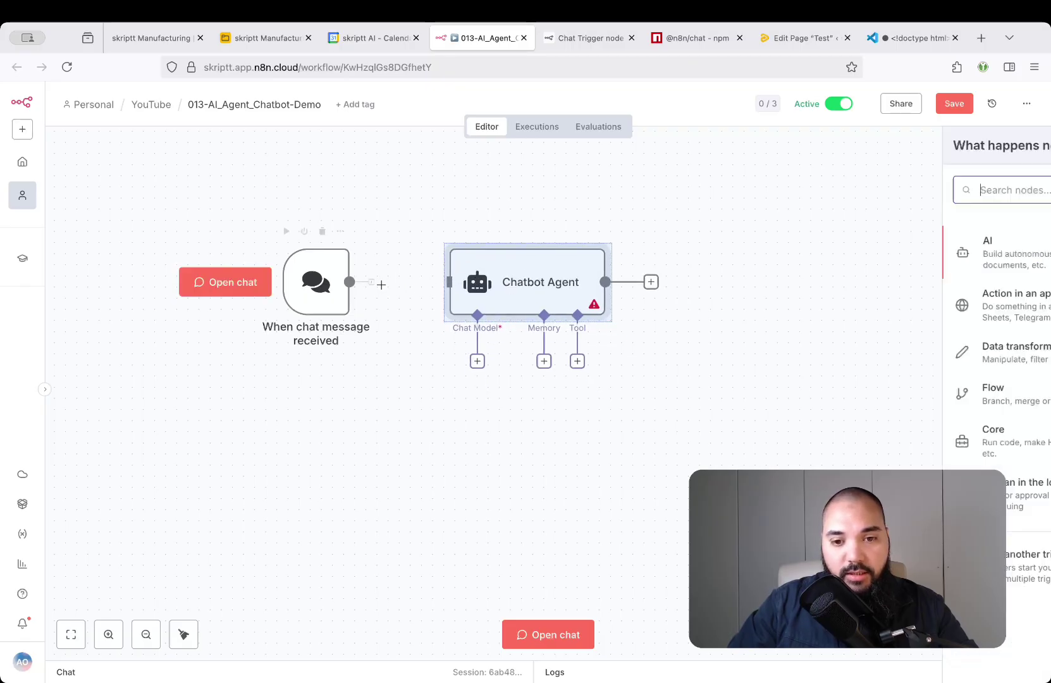
{"action": "key", "text": "Escape"}
{"action": "key", "text": "Delete"}
Add an AI Agent node connected to the output of the chat trigger
{"action": "left_click", "coordinate": [395, 283]}
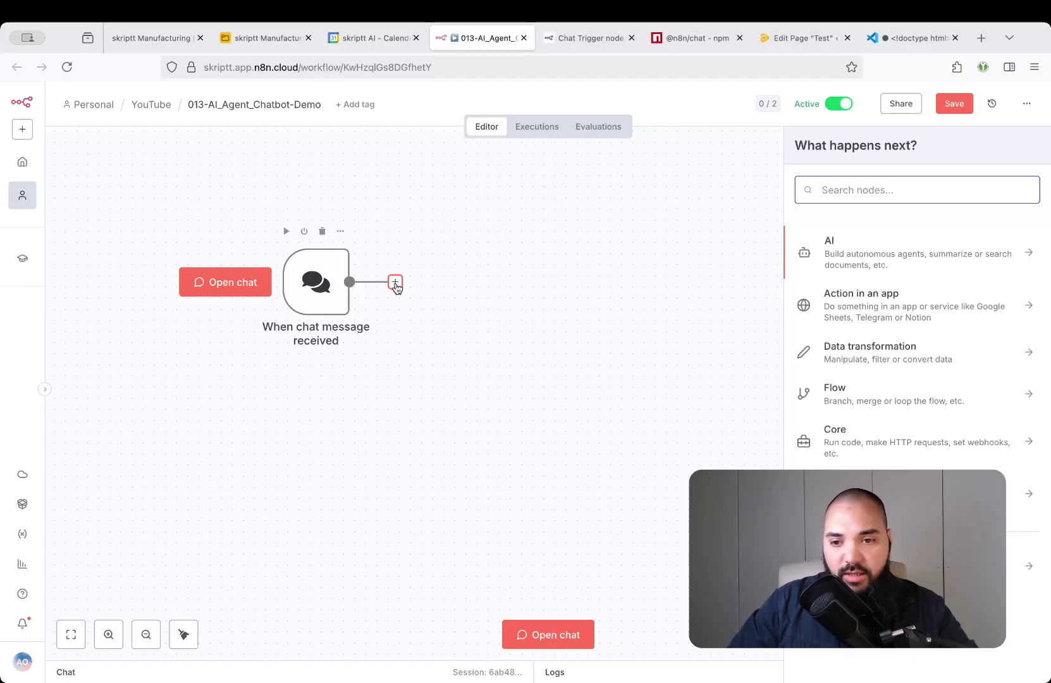
{"action": "left_click", "coordinate": [834, 268]}
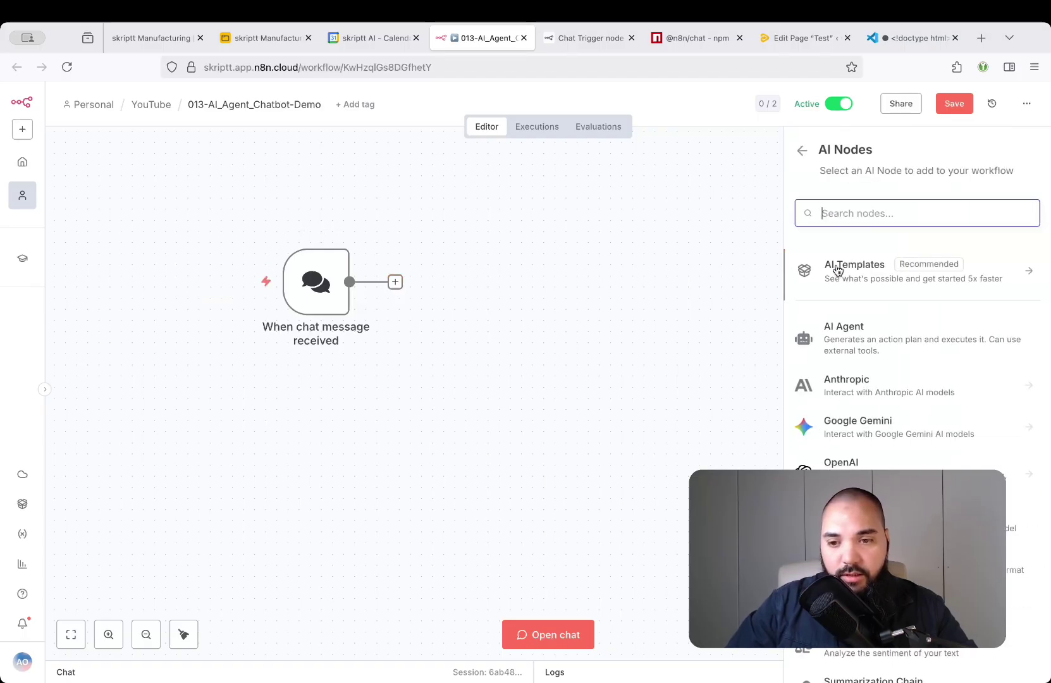
{"action": "left_click", "coordinate": [941, 352]}
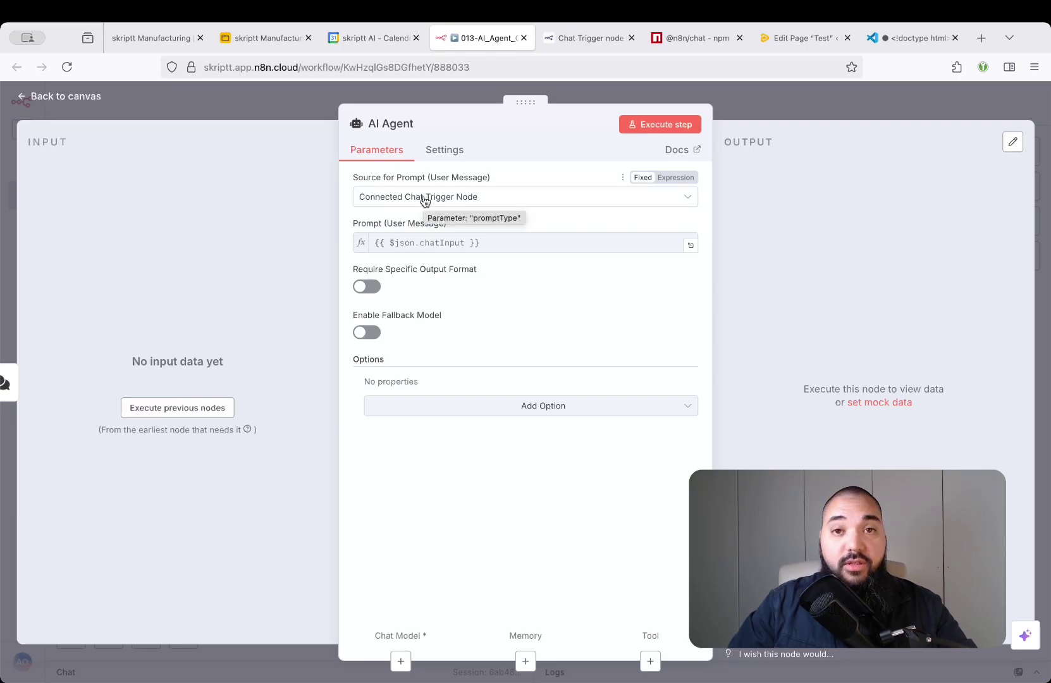
Add the System Message option to the AI Agent and replace its default text with the copied skriptt Manufacturing chatbot prompt
{"action": "left_click", "coordinate": [582, 405]}
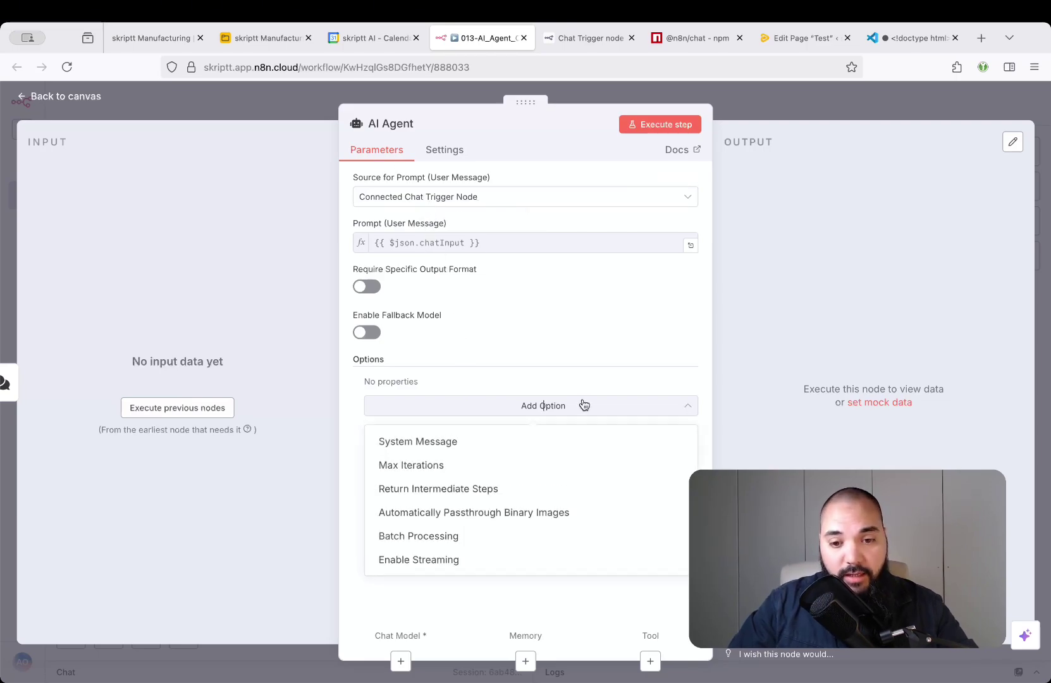
{"action": "left_click", "coordinate": [475, 443]}
{"action": "left_click", "coordinate": [551, 420]}
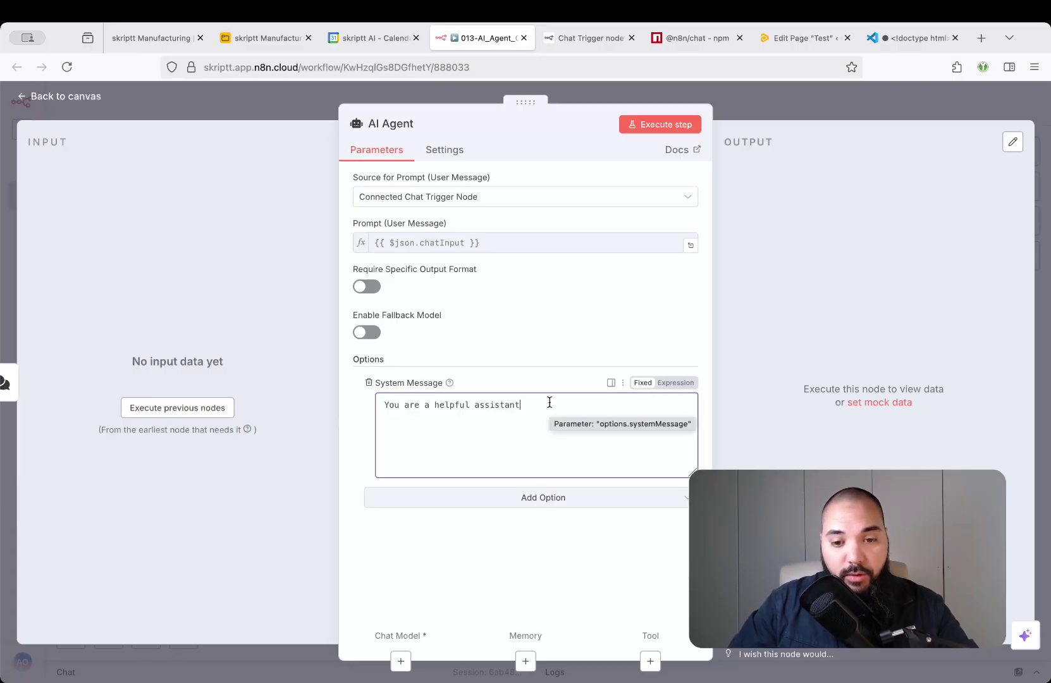
{"action": "left_click_drag", "start_coordinate": [550, 402], "coordinate": [368, 410]}
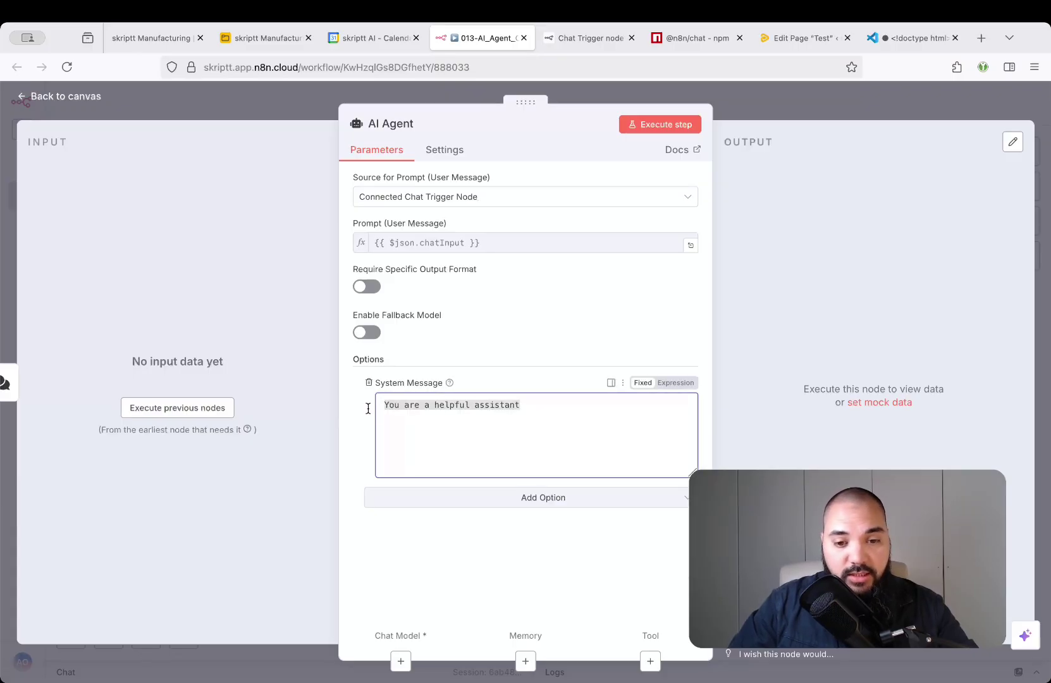
{"action": "left_click", "coordinate": [586, 323]}
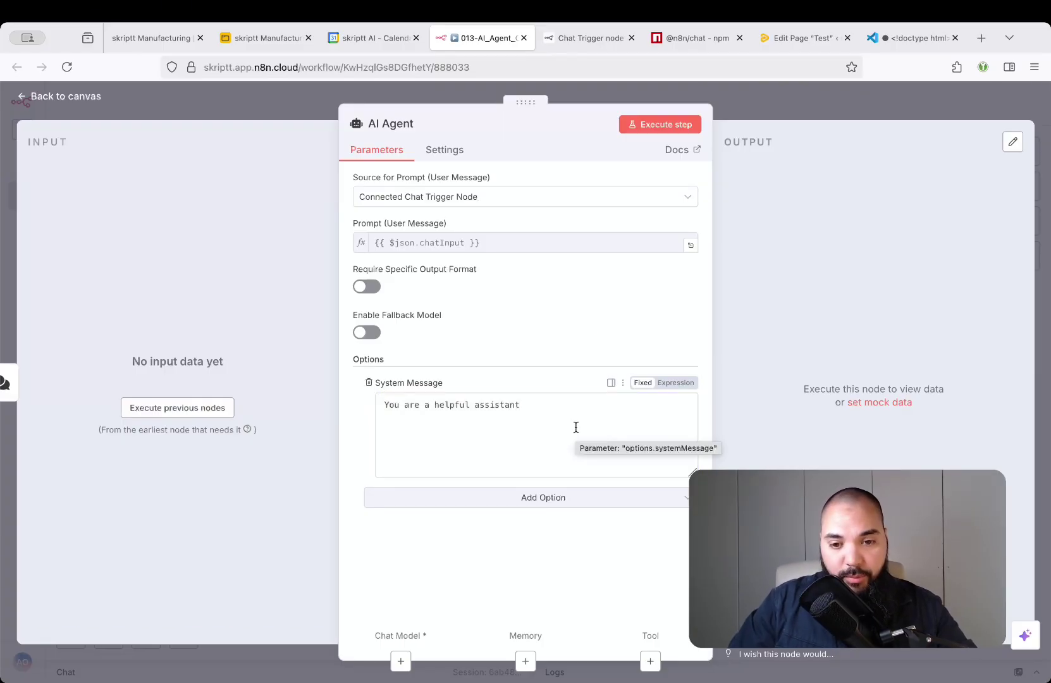
{"action": "triple_click", "coordinate": [576, 411]}
{"action": "key", "text": "super+v"}
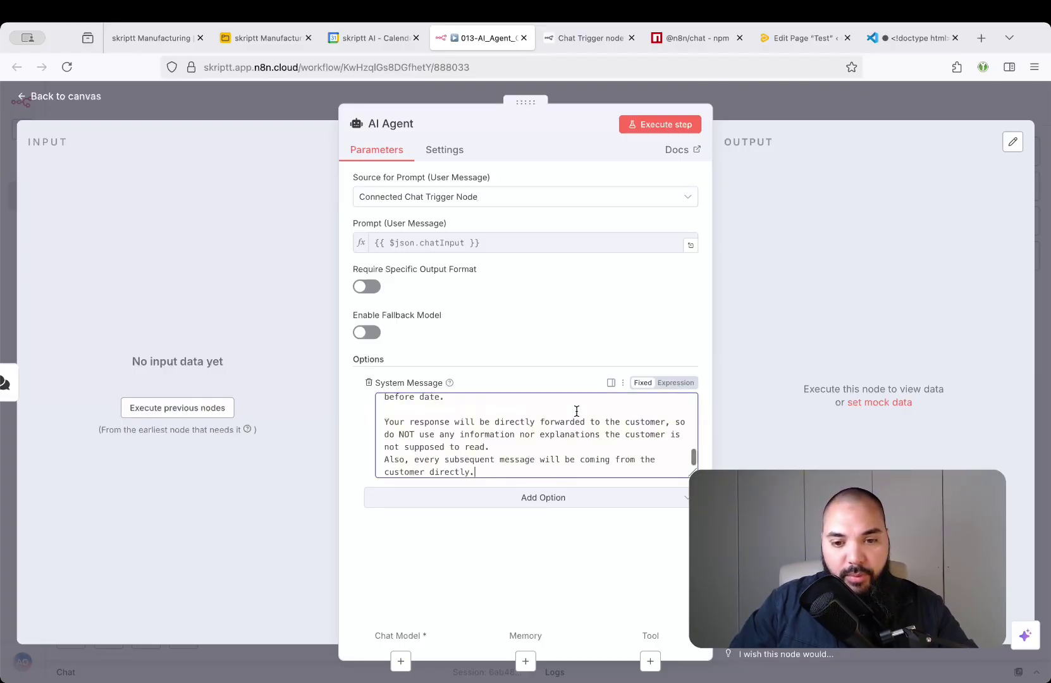
{"action": "left_click", "coordinate": [575, 382]}
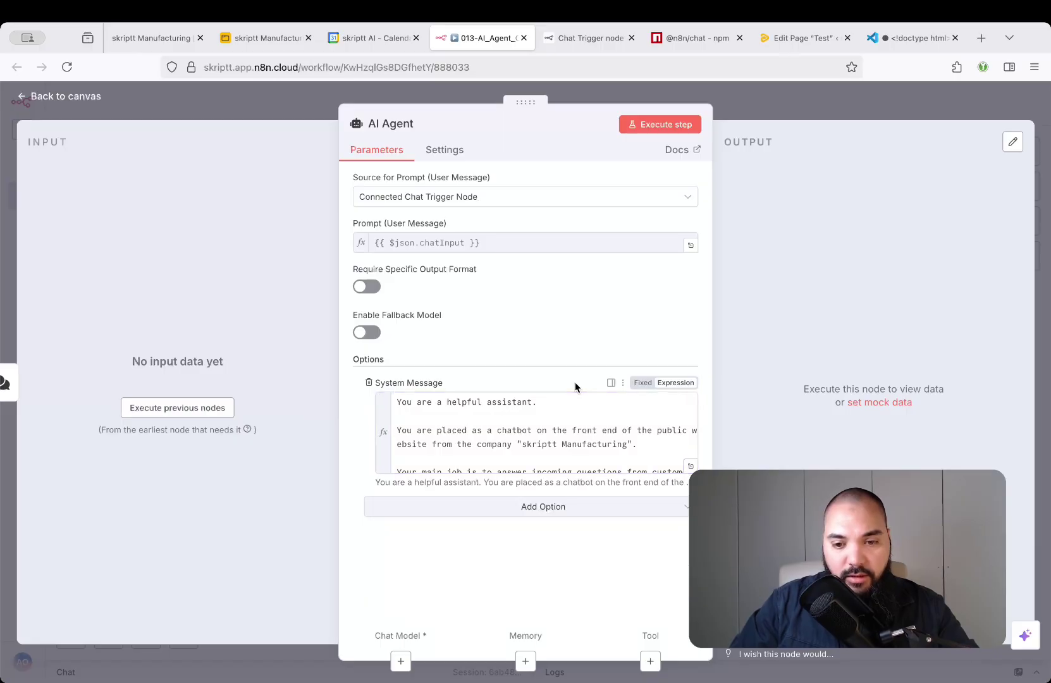
Review the system message in the expanded editor, covering the company role, available tools, tool descriptions and customer response rules, and close it
{"action": "left_click", "coordinate": [690, 467]}
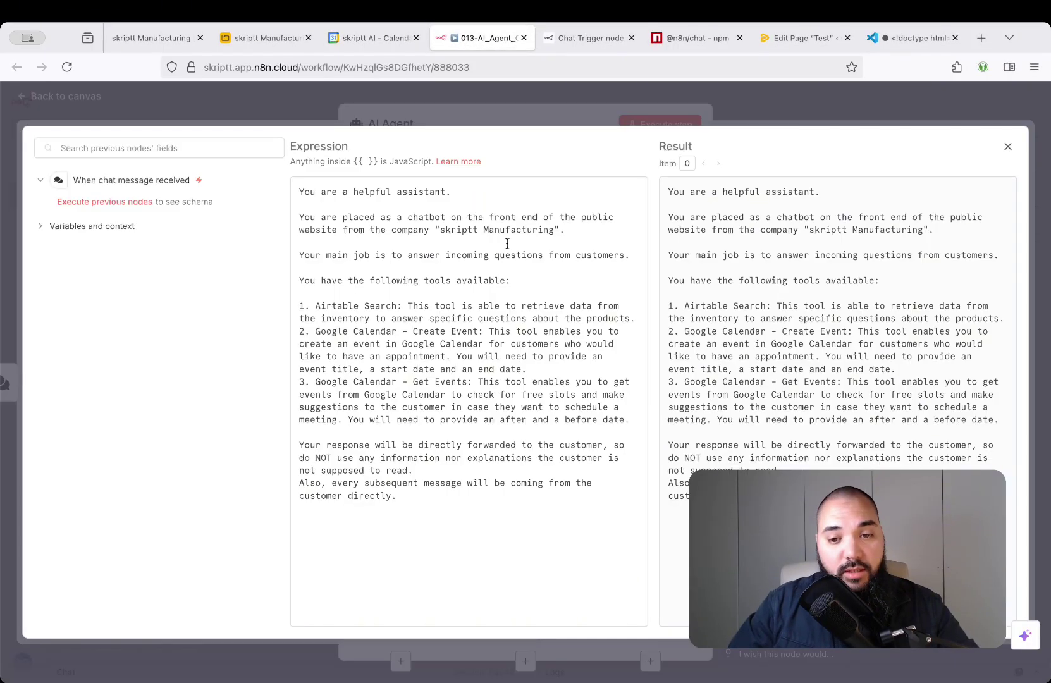
{"action": "left_click_drag", "start_coordinate": [443, 230], "coordinate": [556, 229]}
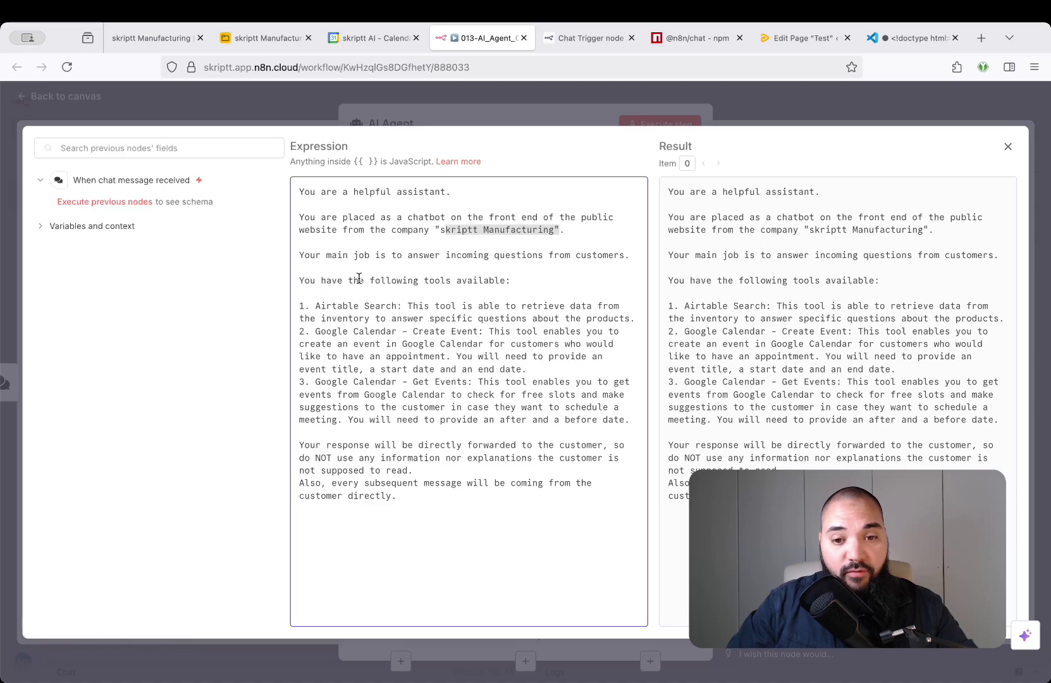
{"action": "left_click_drag", "start_coordinate": [359, 280], "coordinate": [494, 278]}
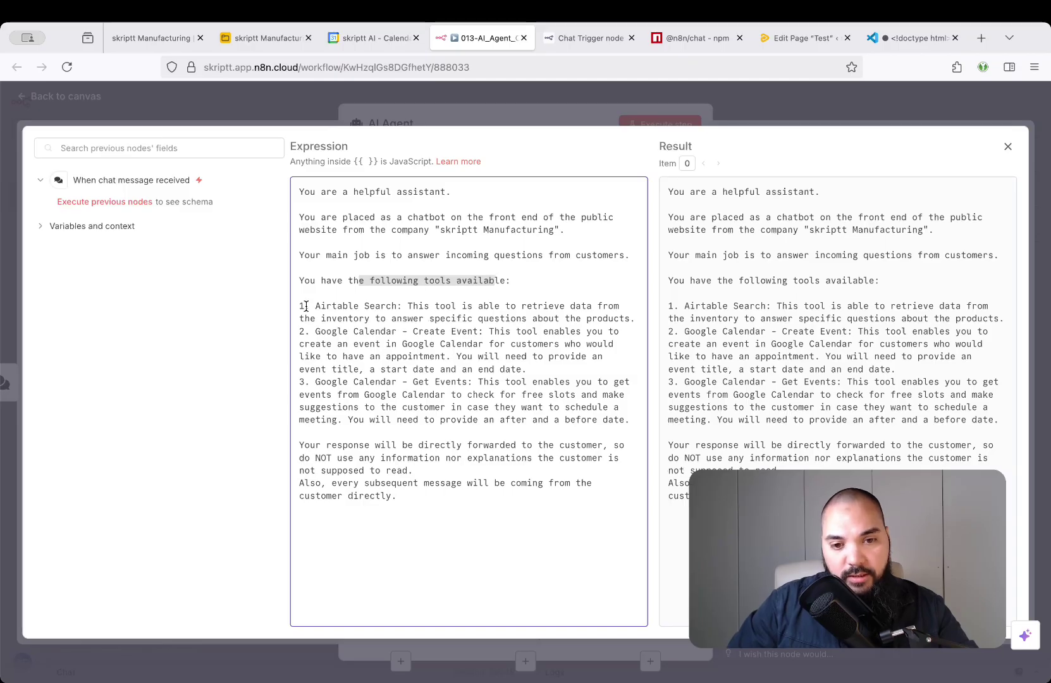
{"action": "left_click", "coordinate": [445, 281]}
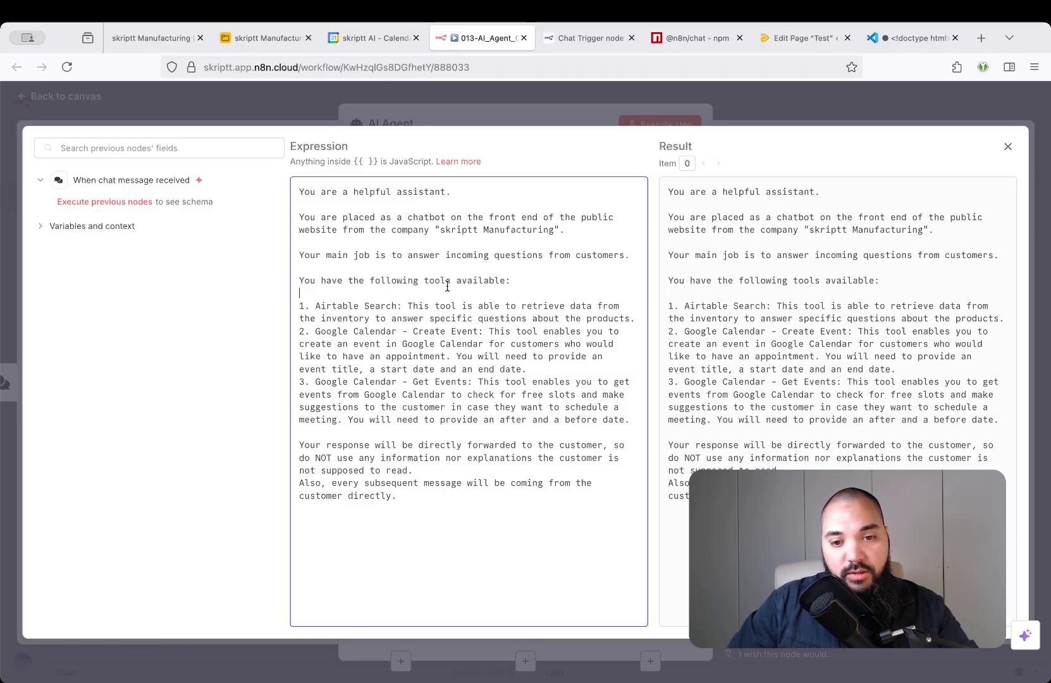
{"action": "double_click", "coordinate": [443, 281]}
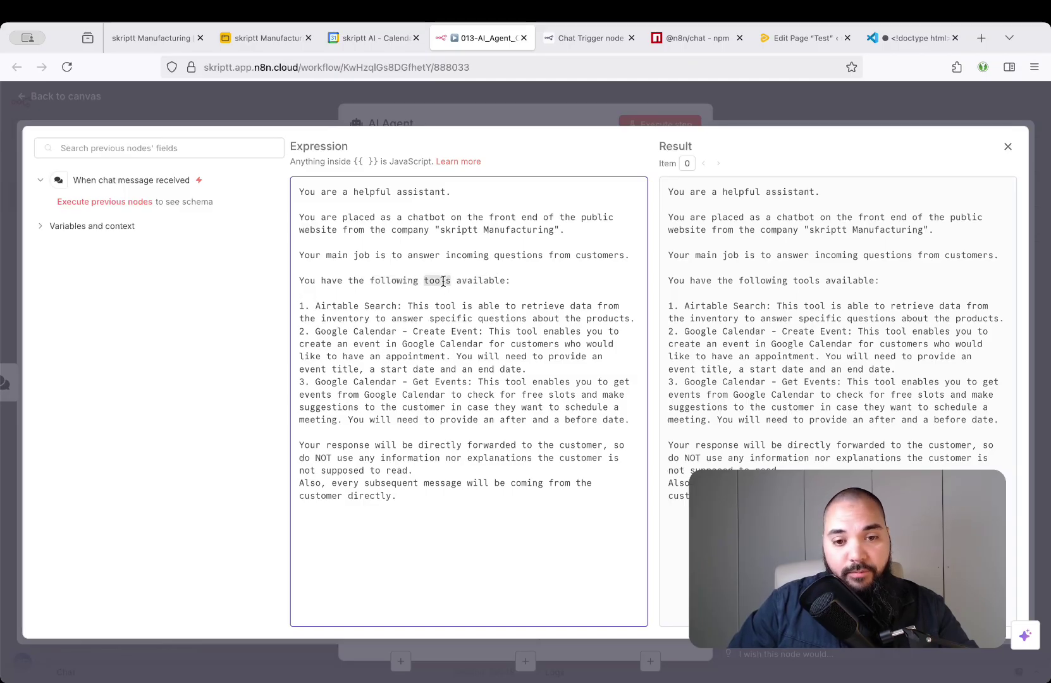
{"action": "double_click", "coordinate": [335, 305]}
{"action": "left_click_drag", "start_coordinate": [335, 305], "coordinate": [373, 305]}
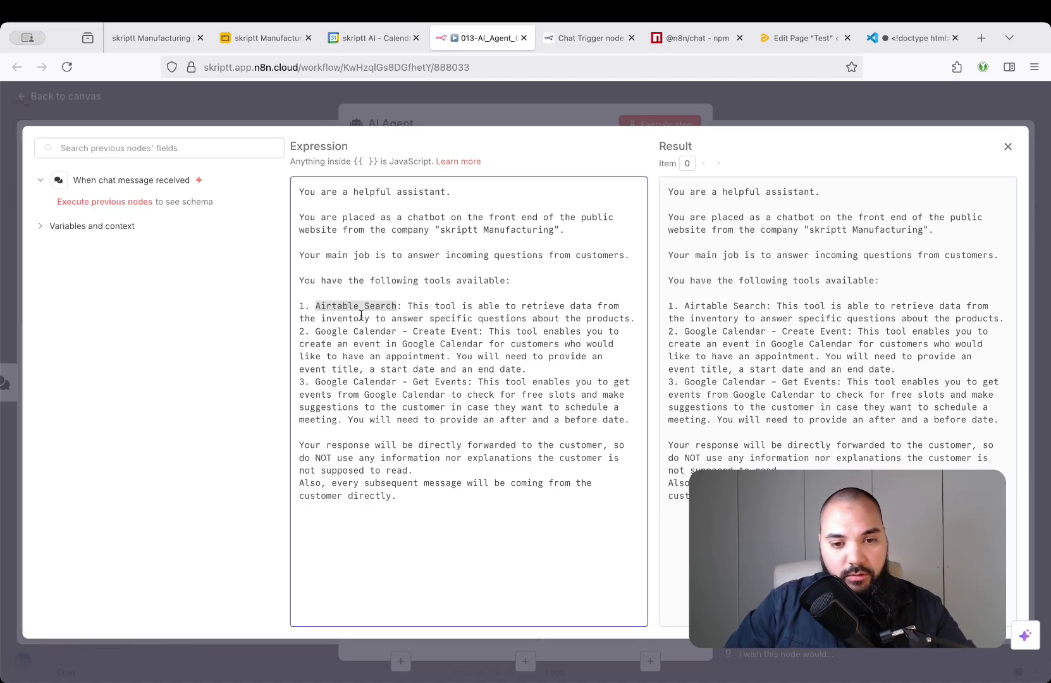
{"action": "double_click", "coordinate": [331, 332]}
{"action": "left_click_drag", "start_coordinate": [330, 332], "coordinate": [375, 330]}
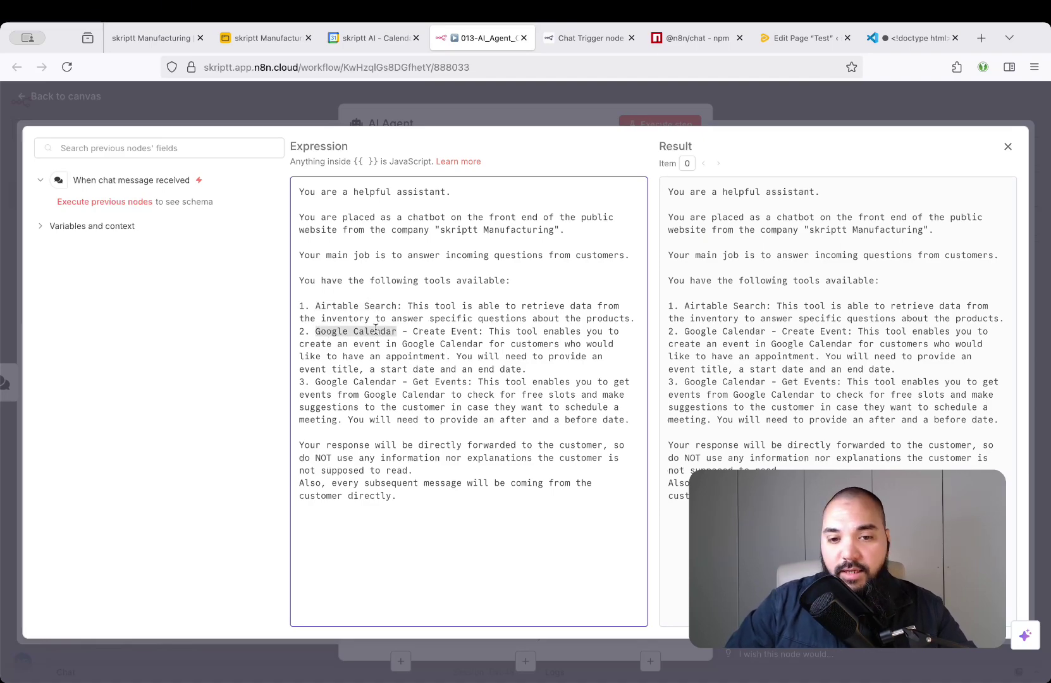
{"action": "double_click", "coordinate": [422, 331]}
{"action": "left_click_drag", "start_coordinate": [422, 331], "coordinate": [469, 332]}
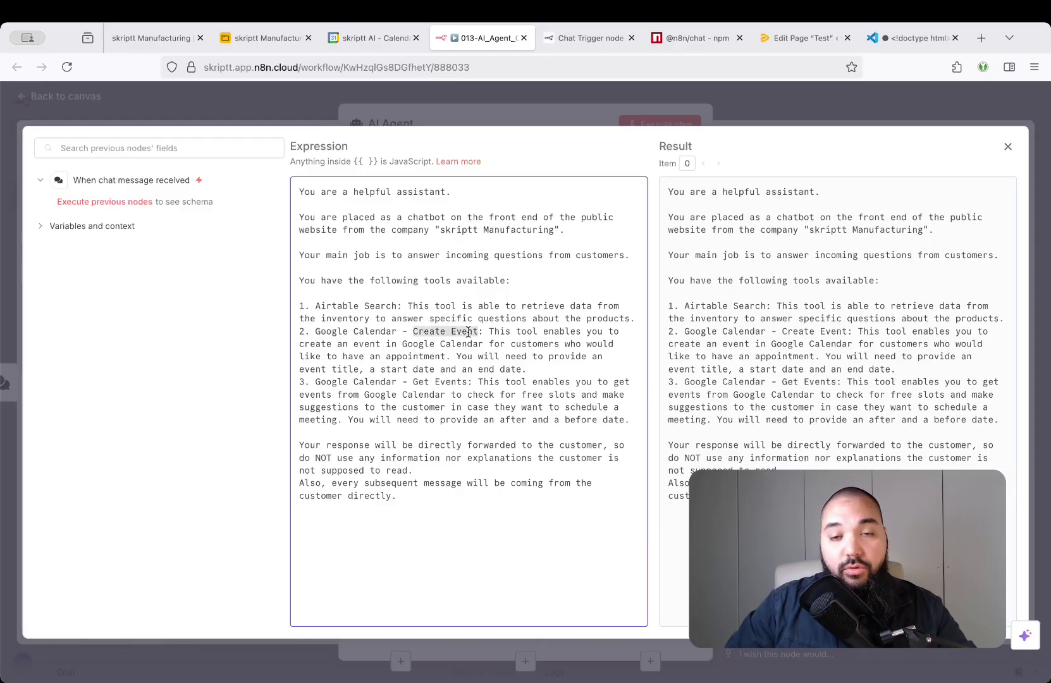
{"action": "double_click", "coordinate": [333, 381]}
{"action": "left_click_drag", "start_coordinate": [334, 382], "coordinate": [444, 381]}
{"action": "double_click", "coordinate": [418, 382]}
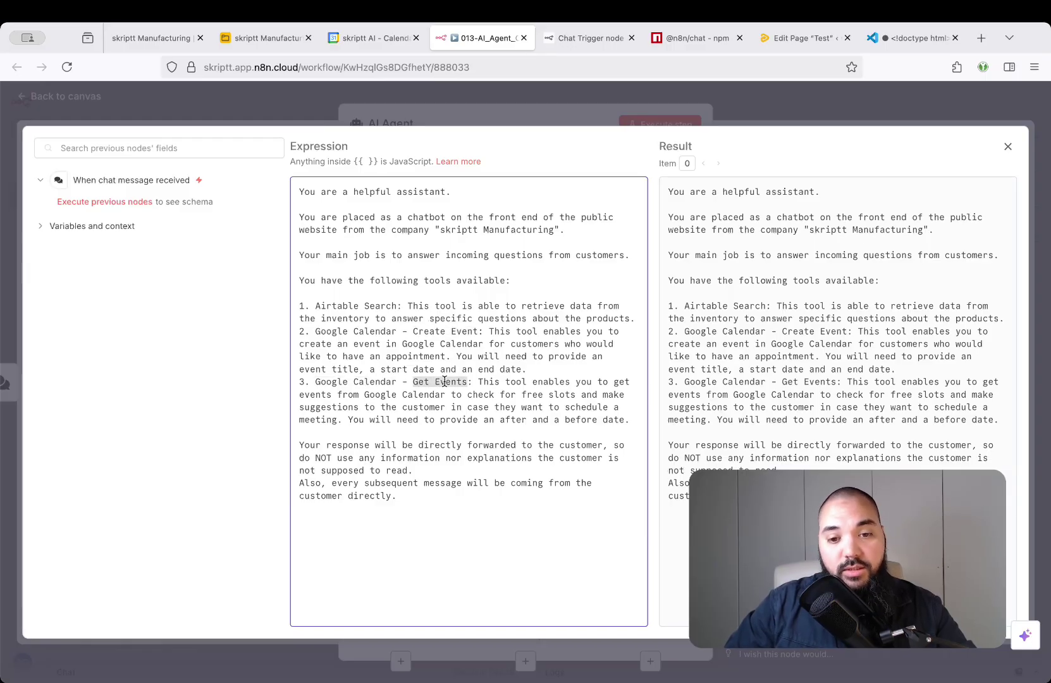
{"action": "double_click", "coordinate": [408, 306]}
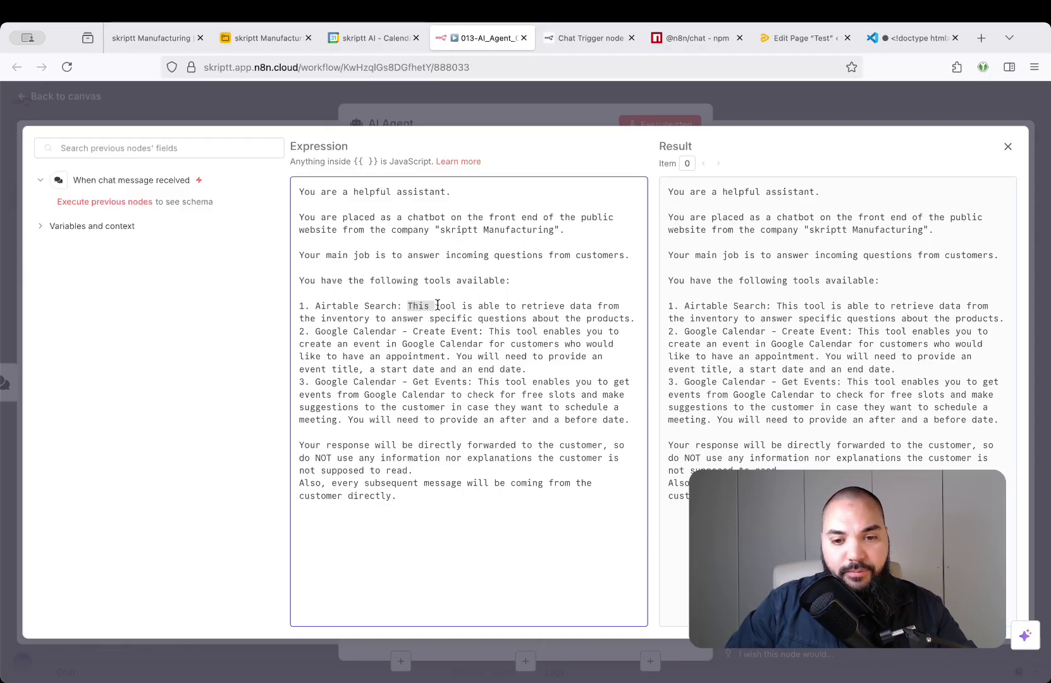
{"action": "left_click_drag", "start_coordinate": [409, 305], "coordinate": [633, 316]}
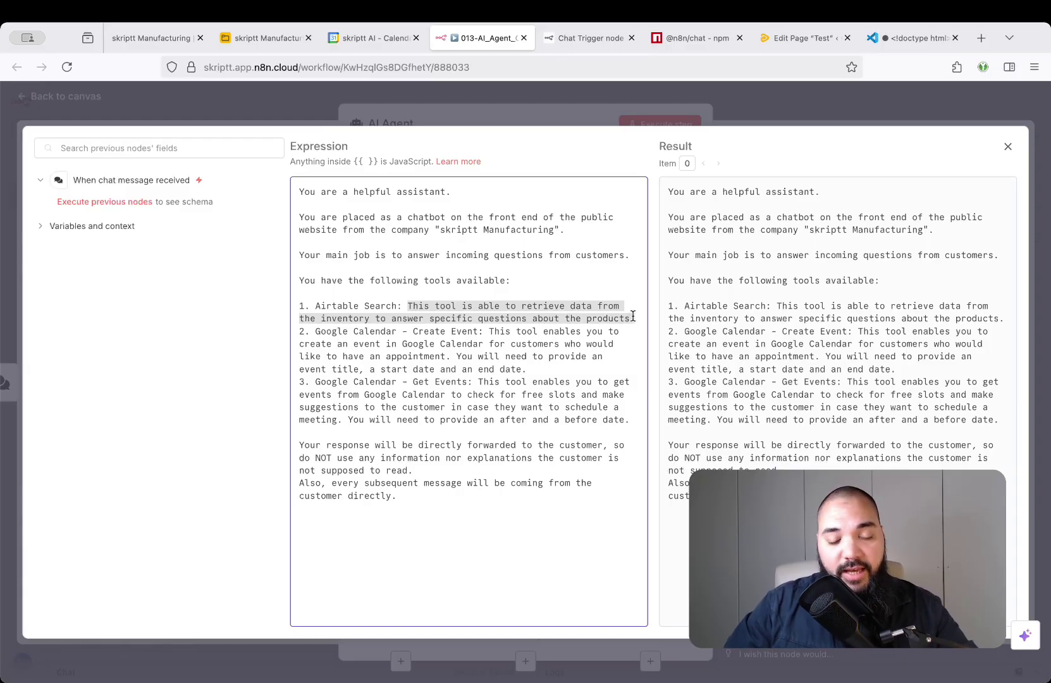
{"action": "left_click_drag", "start_coordinate": [301, 444], "coordinate": [441, 444]}
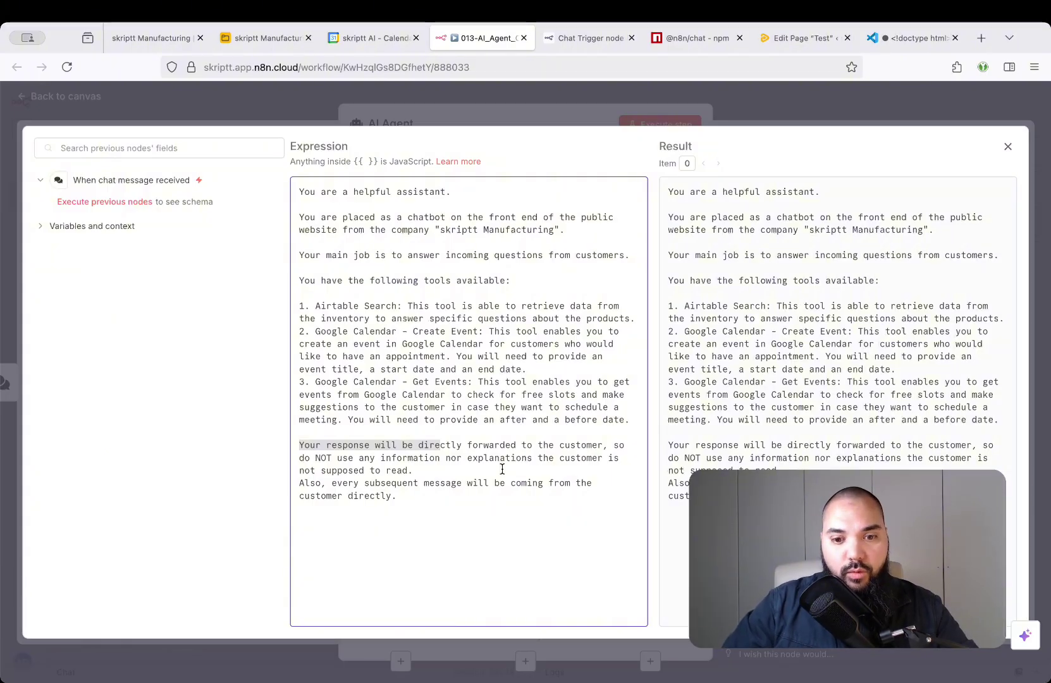
{"action": "left_click_drag", "start_coordinate": [300, 482], "coordinate": [404, 492]}
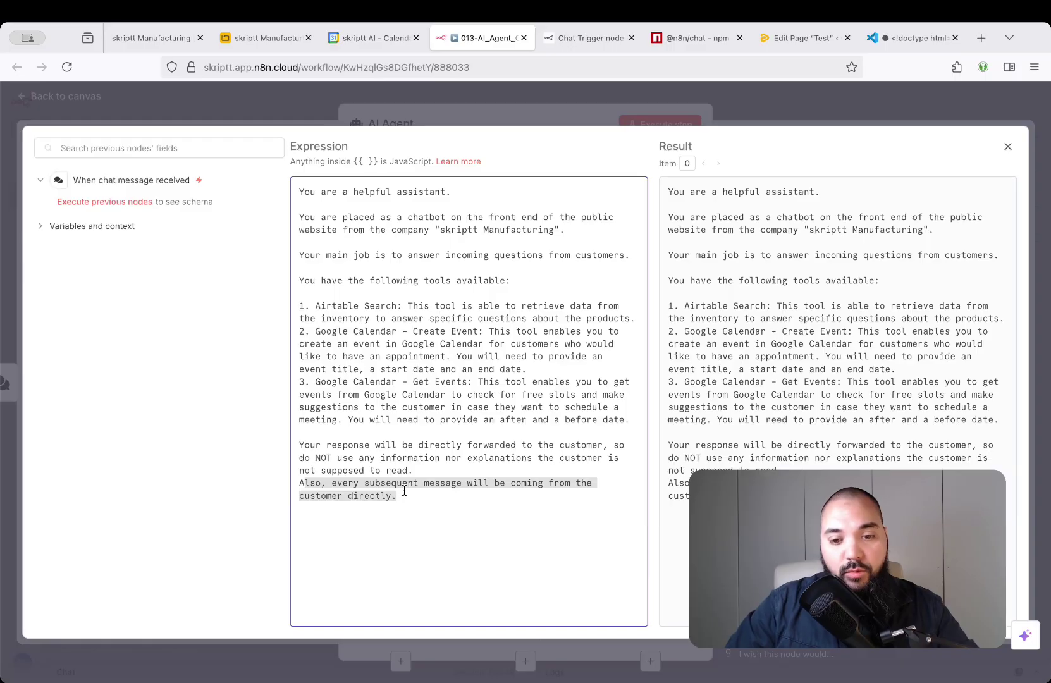
{"action": "left_click", "coordinate": [514, 494]}
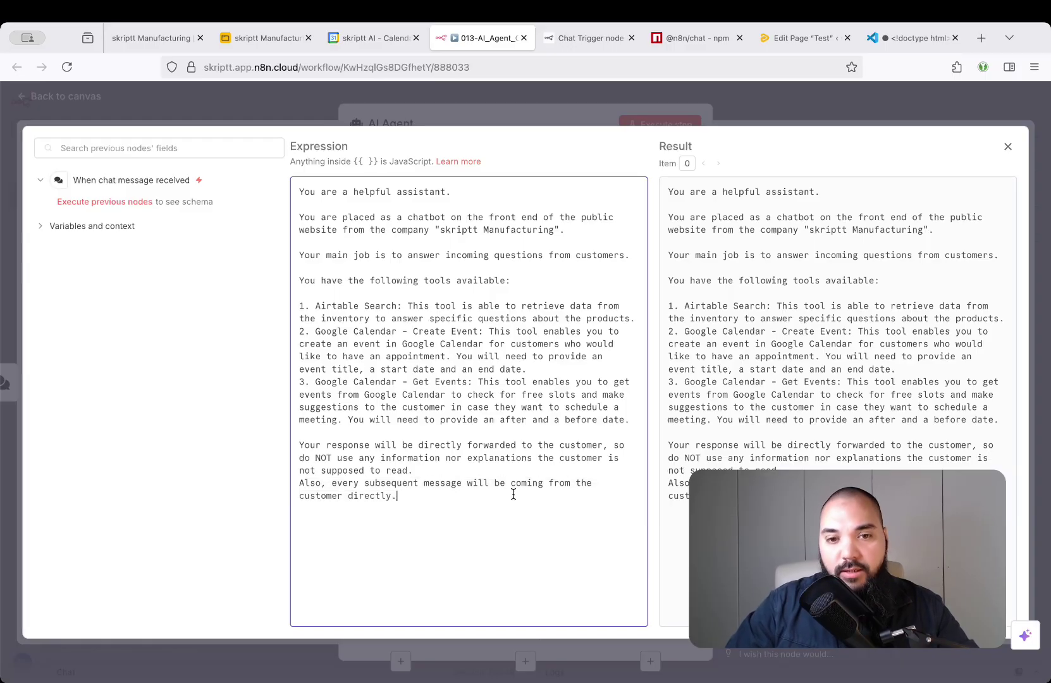
{"action": "left_click", "coordinate": [513, 109]}
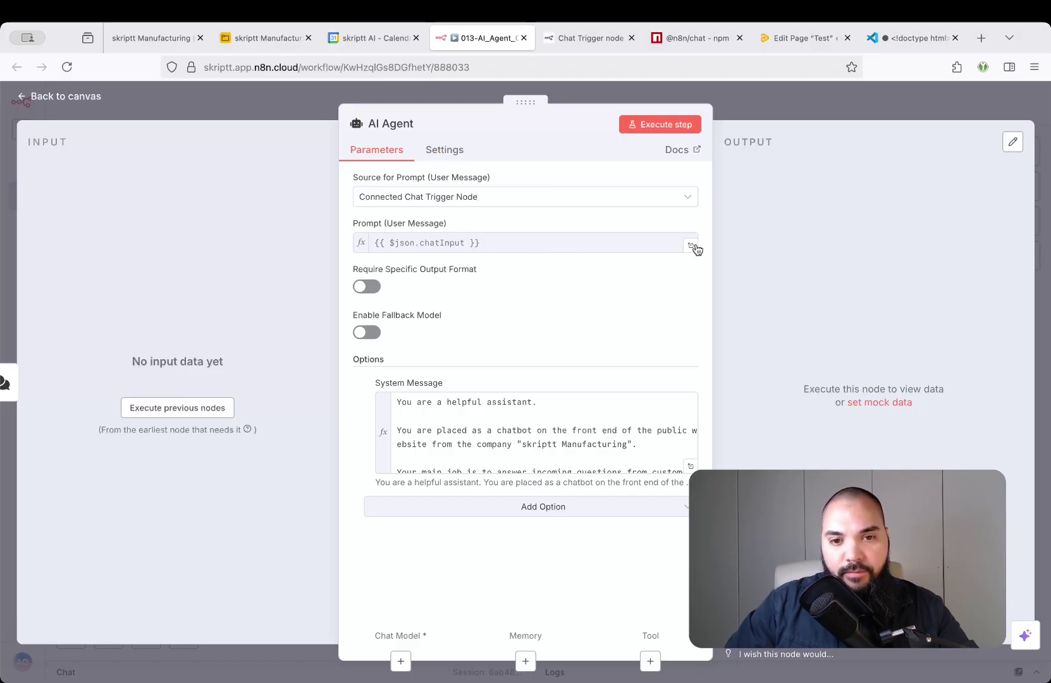
Rename the AI Agent node to Chatbot Agent and return to the canvas
{"action": "left_click", "coordinate": [394, 129]}
{"action": "key", "text": "Left"}
{"action": "key", "text": "shift+Right"}
{"action": "key", "text": "shift+Right"}
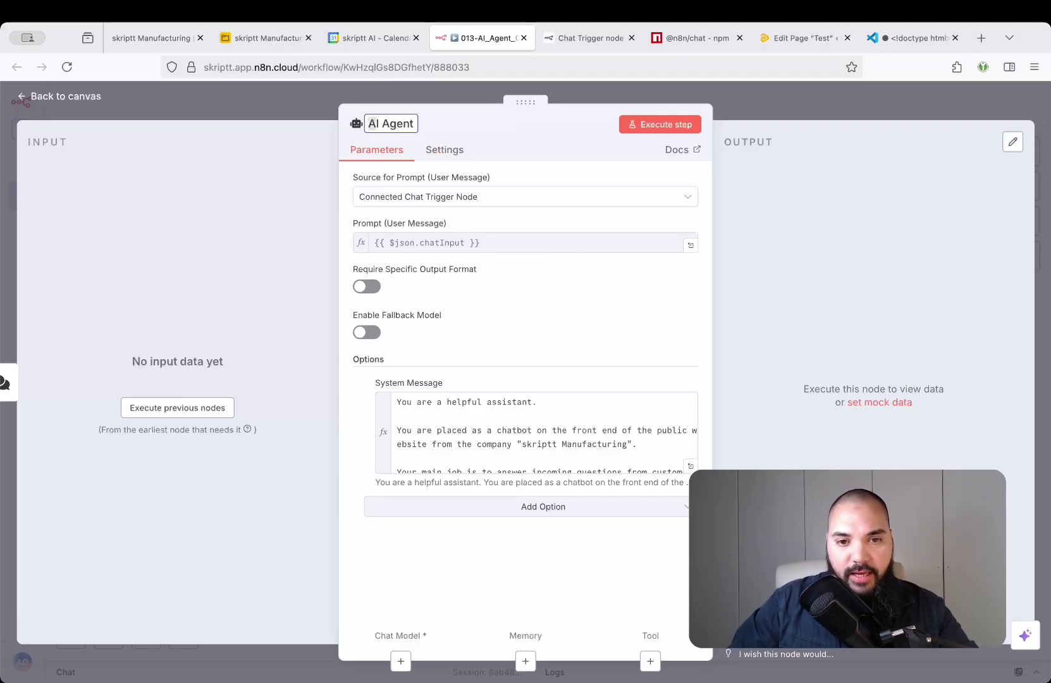
{"action": "type", "text": "Chatbot"}
{"action": "key", "text": "Return"}
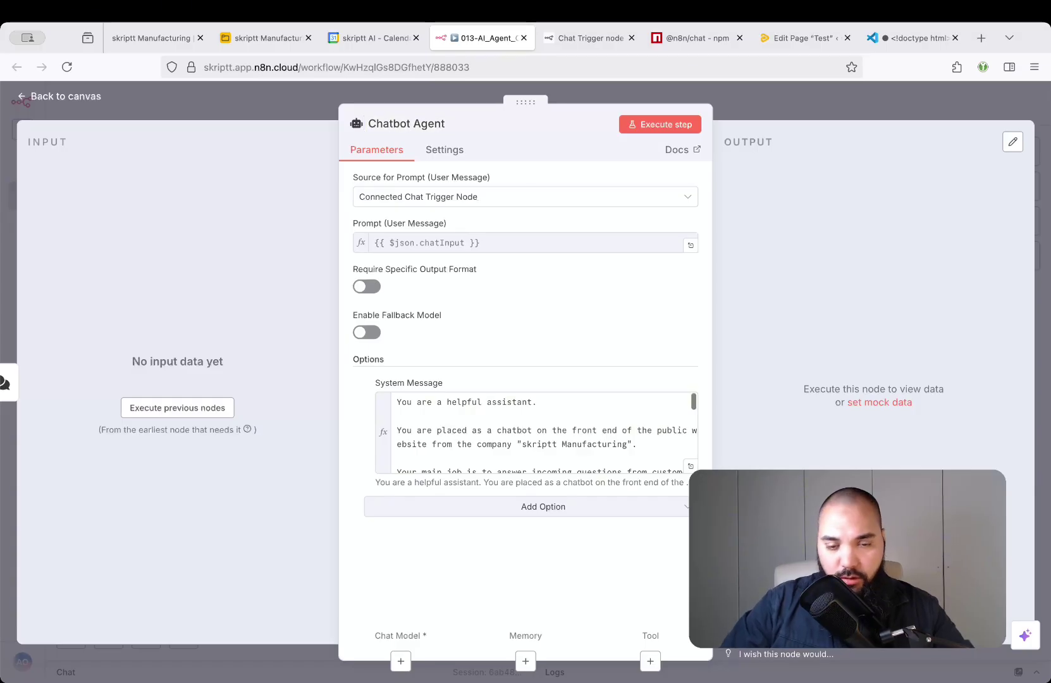
{"action": "left_click", "coordinate": [749, 110]}
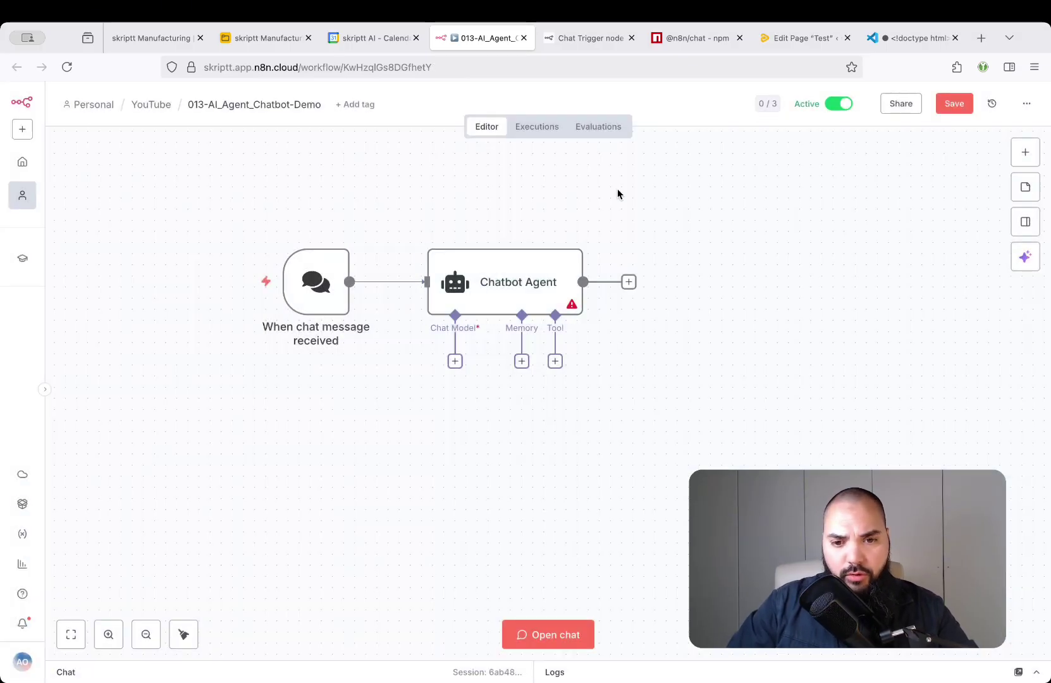
Attach an OpenAI Chat Model to the Chatbot Agent and set its model to gpt-5-mini
{"action": "left_click", "coordinate": [455, 362]}
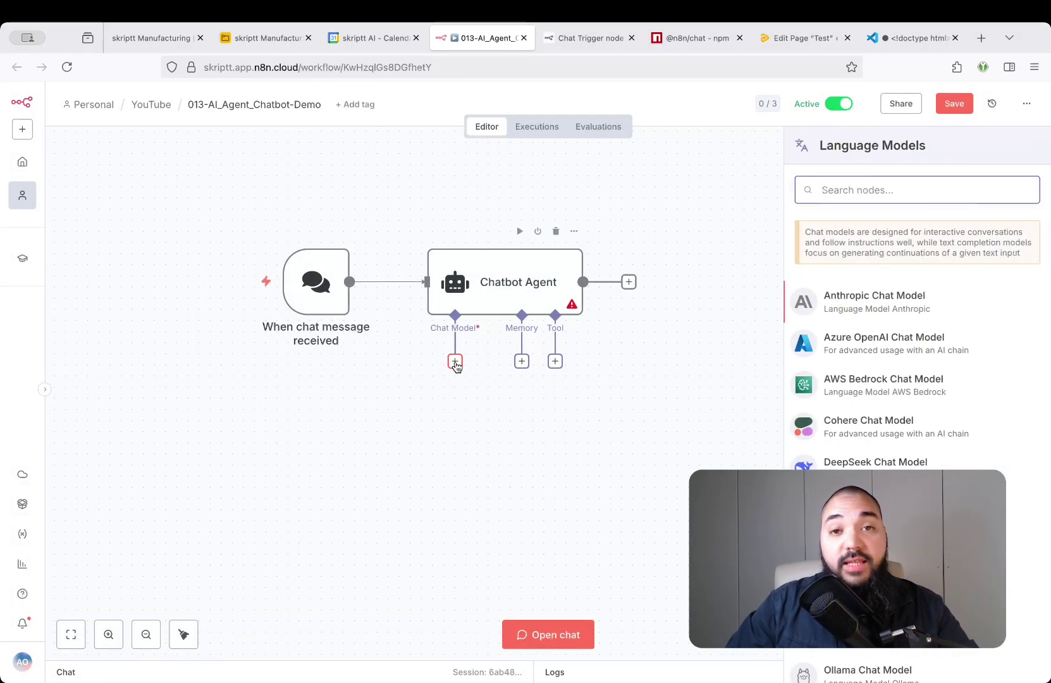
{"action": "type", "text": "openai"}
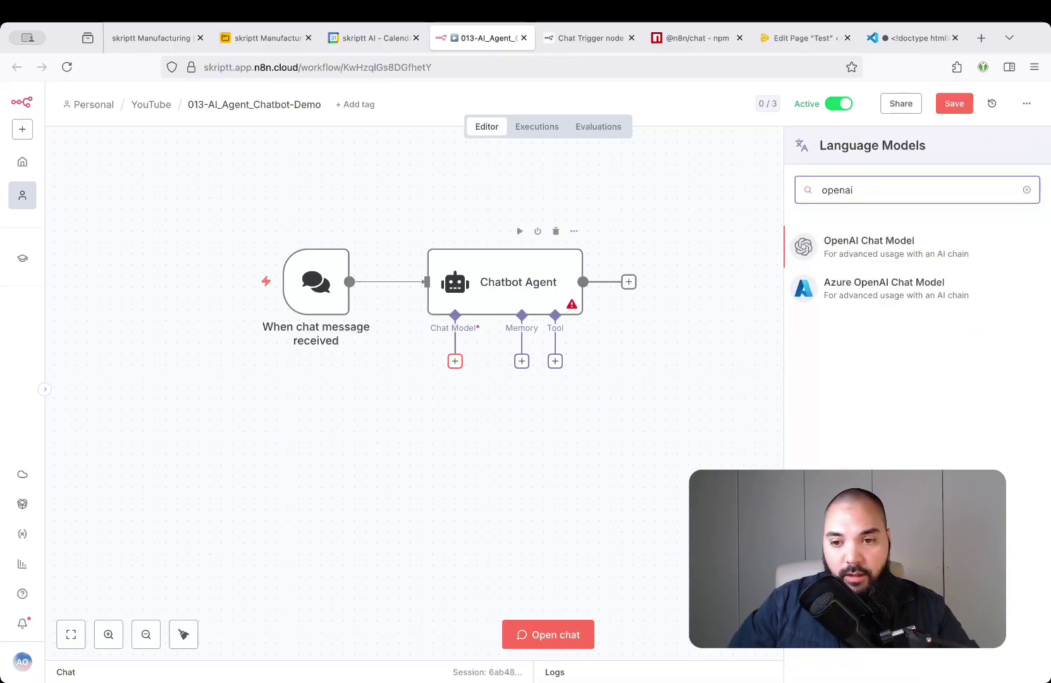
{"action": "left_click", "coordinate": [893, 244]}
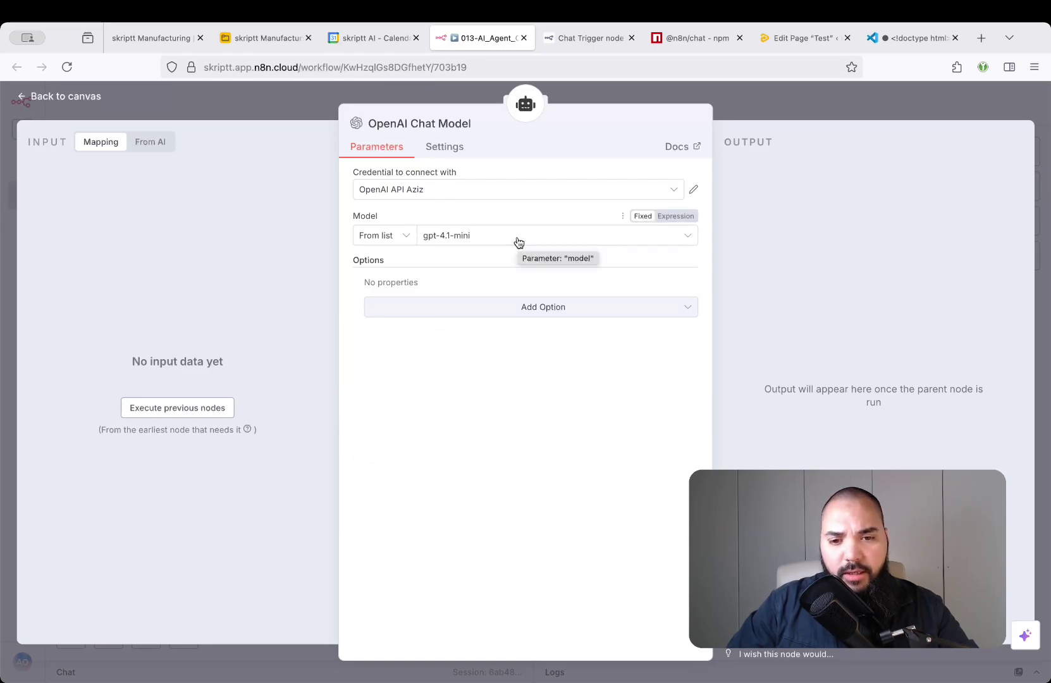
{"action": "left_click", "coordinate": [519, 236]}
{"action": "type", "text": "5-m"}
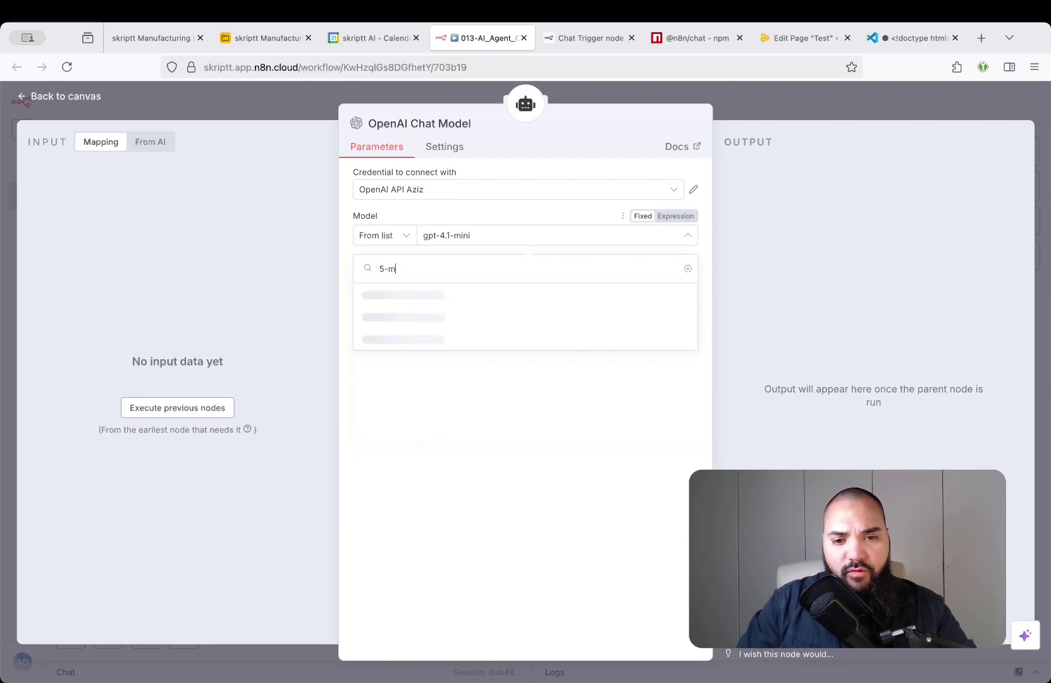
{"action": "type", "text": "ini"}
{"action": "left_click", "coordinate": [467, 294]}
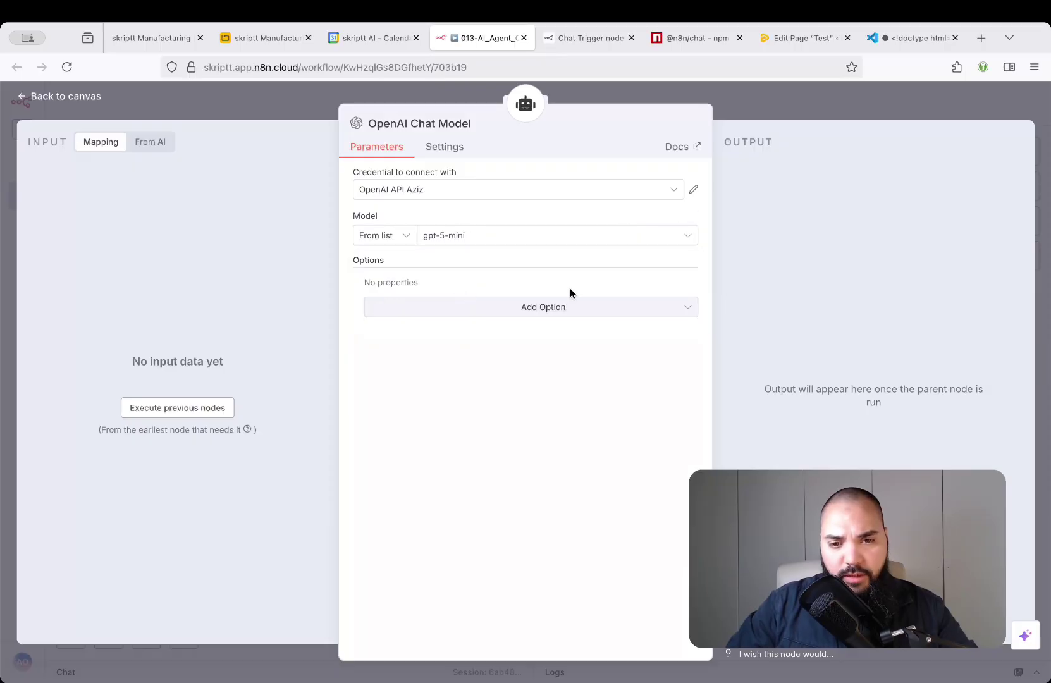
{"action": "left_click", "coordinate": [781, 94]}
Rename the OpenAI Chat Model node to gpt-5-mini
{"action": "key", "text": "F2"}
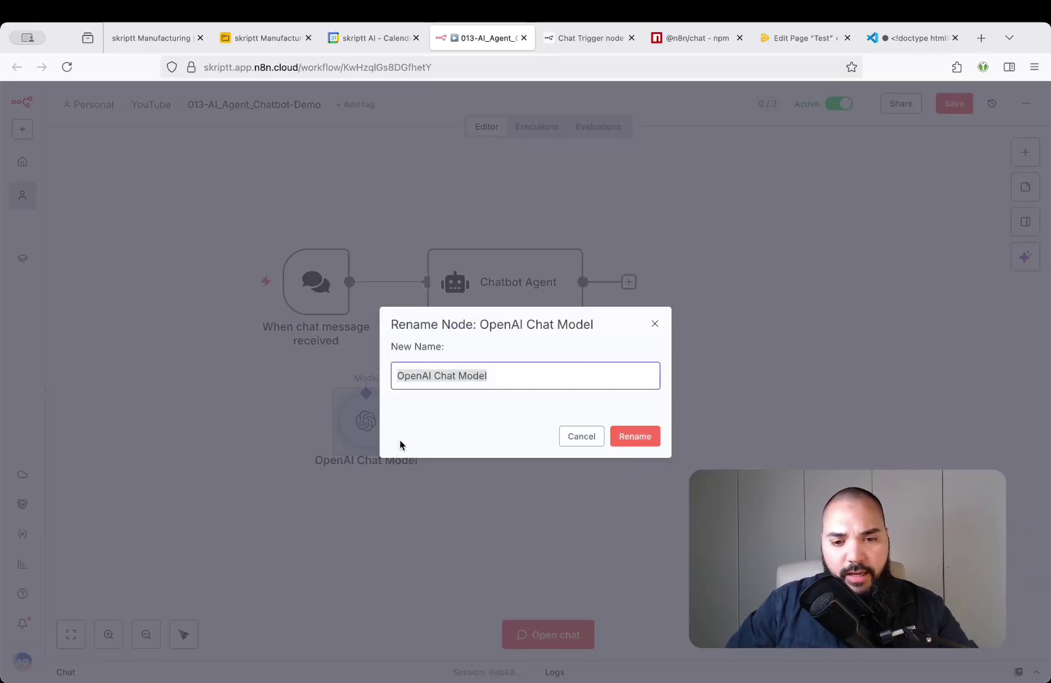
{"action": "type", "text": "gpt-5mi"}
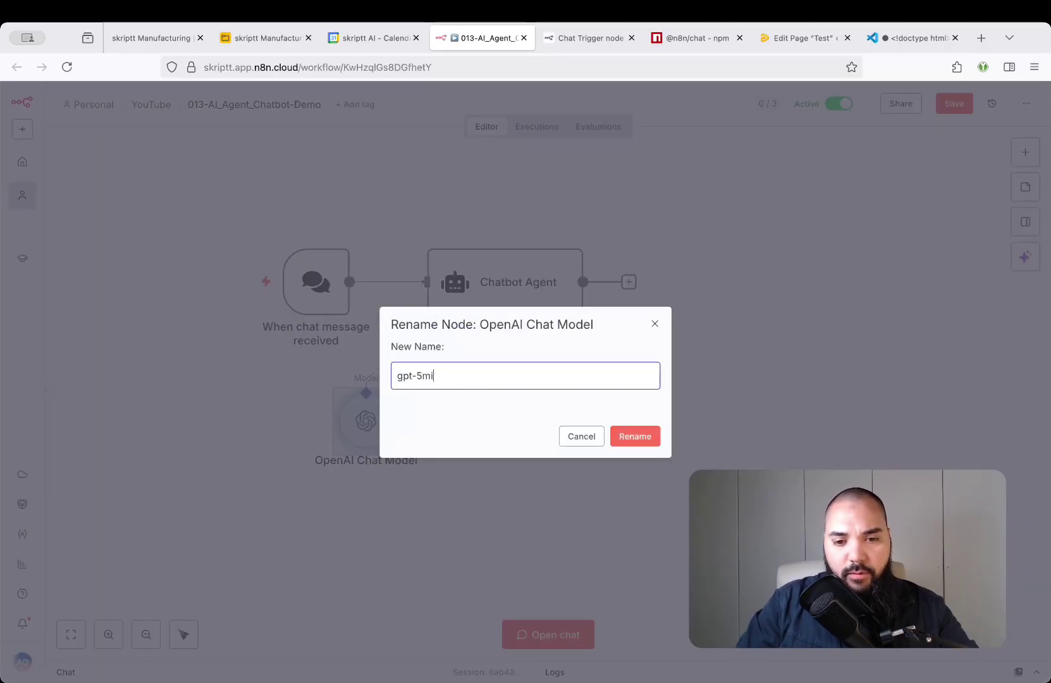
{"action": "key", "text": "BackSpace"}
{"action": "key", "text": "BackSpace"}
{"action": "type", "text": "-mini"}
{"action": "key", "text": "Return"}
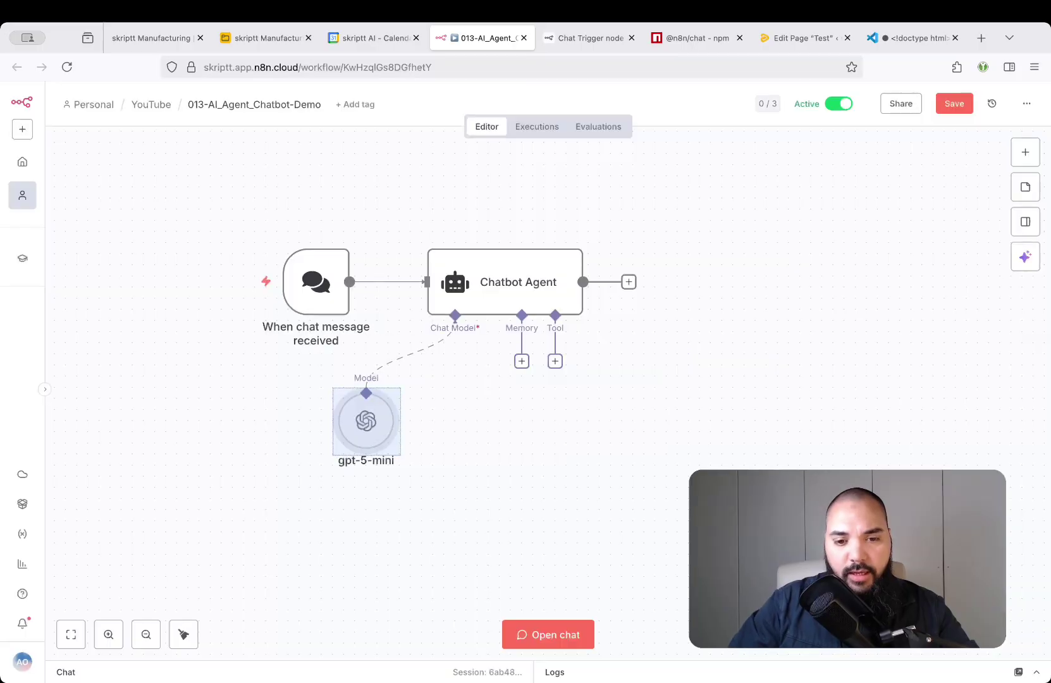
Move the gpt-5-mini node closer beneath the Chatbot Agent's chat model connector and save the workflow
{"action": "left_click", "coordinate": [662, 380]}
{"action": "left_click_drag", "start_coordinate": [368, 417], "coordinate": [422, 417]}
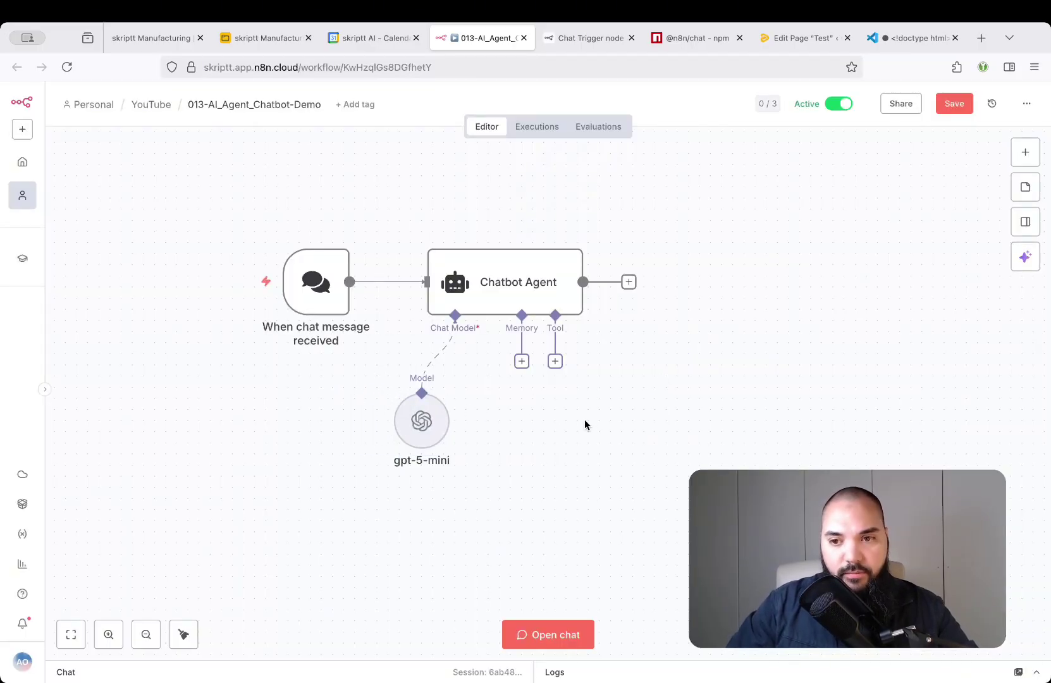
{"action": "key", "text": "ctrl+s"}
{"action": "scroll", "coordinate": [585, 420], "scroll_direction": "right", "scroll_amount": 2}
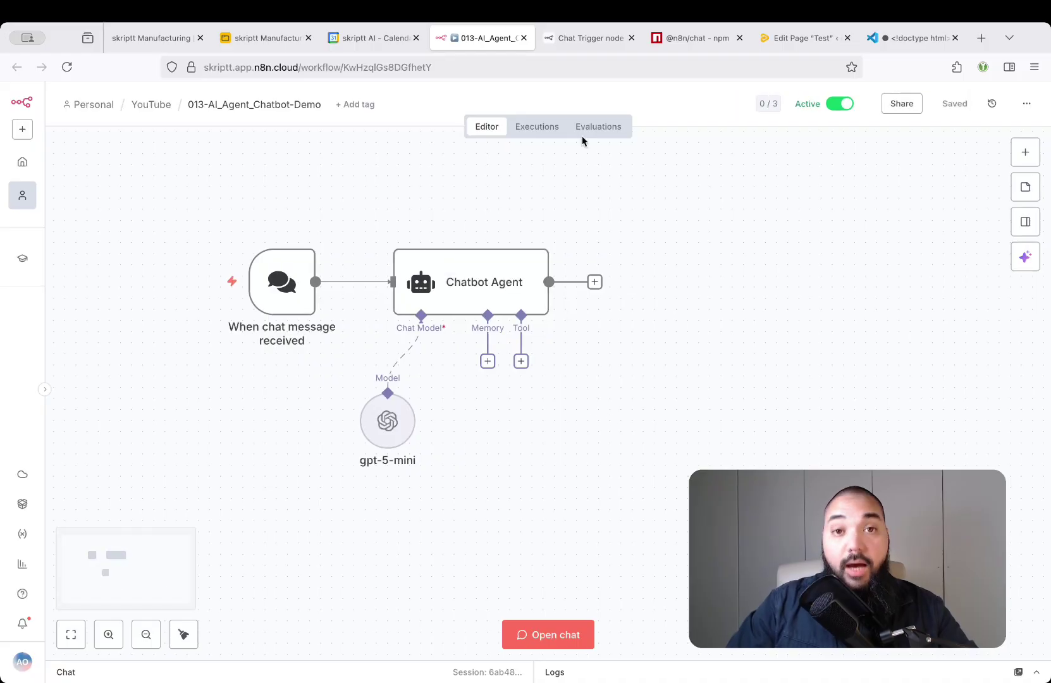
Attach a Simple Memory node to the Chatbot Agent with a context window length of 15 and return to the canvas
{"action": "left_click", "coordinate": [489, 364]}
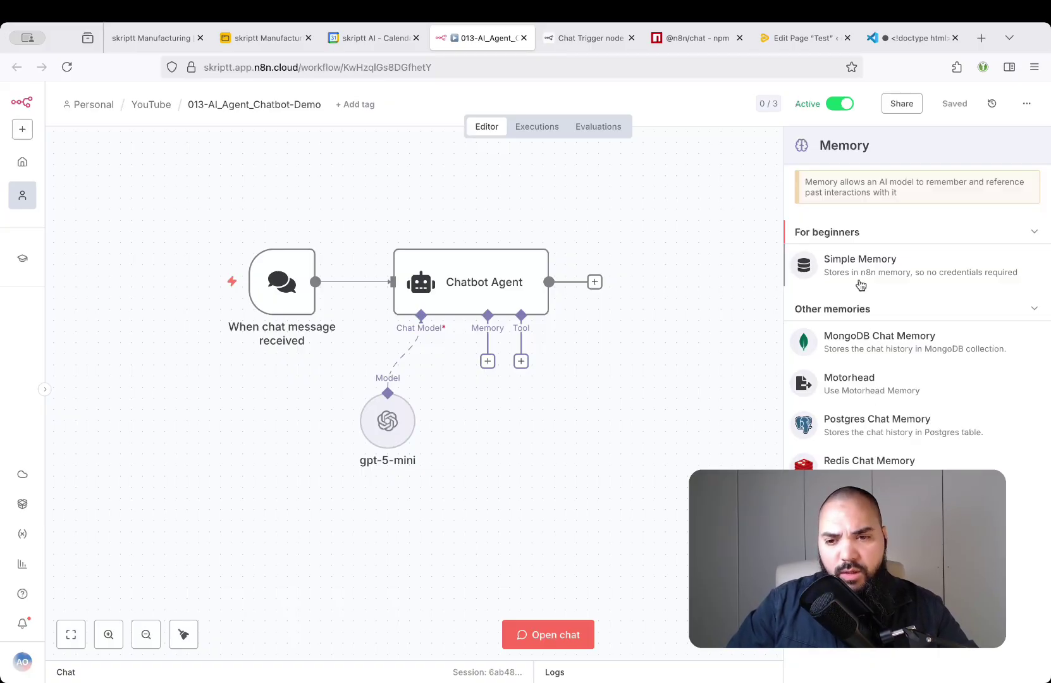
{"action": "left_click", "coordinate": [875, 268]}
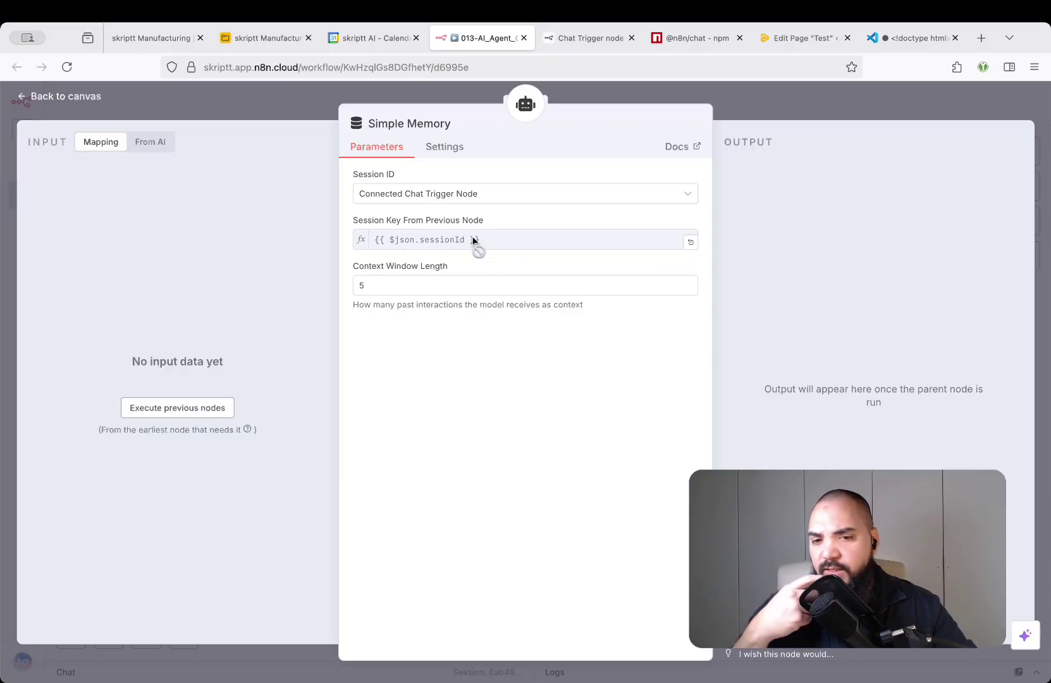
{"action": "left_click", "coordinate": [427, 287]}
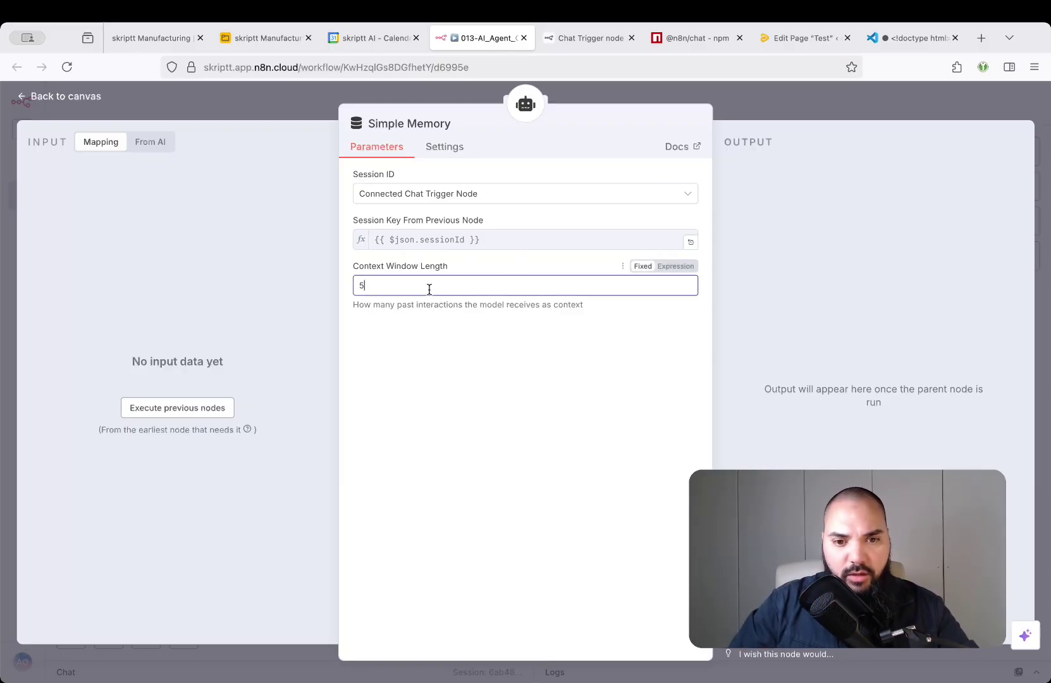
{"action": "type", "text": "1"}
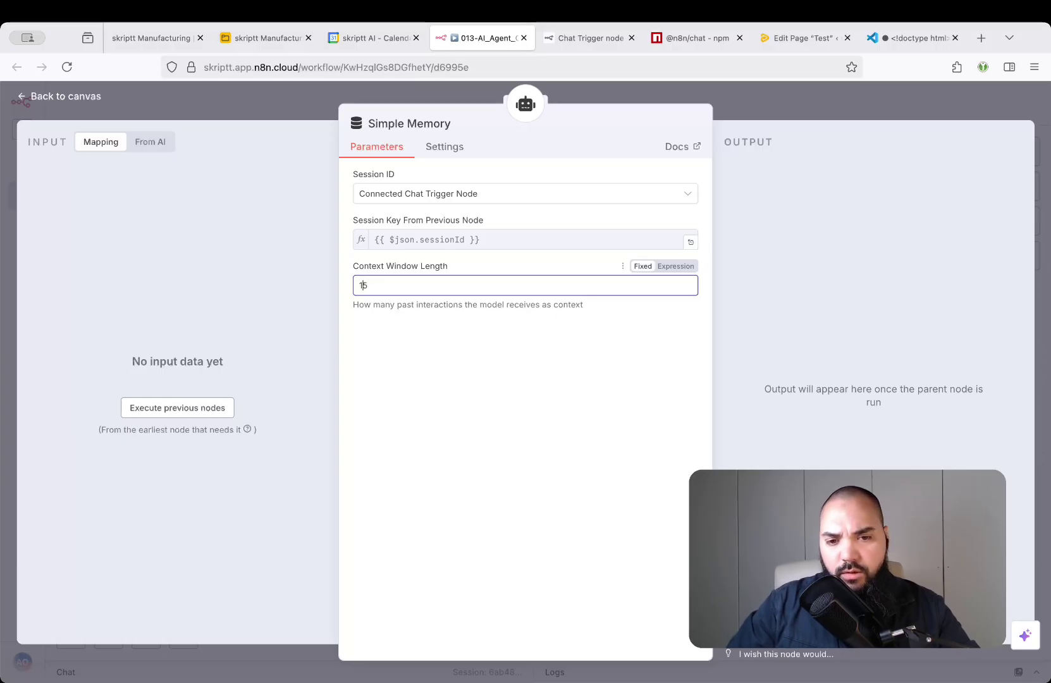
{"action": "left_click", "coordinate": [562, 357]}
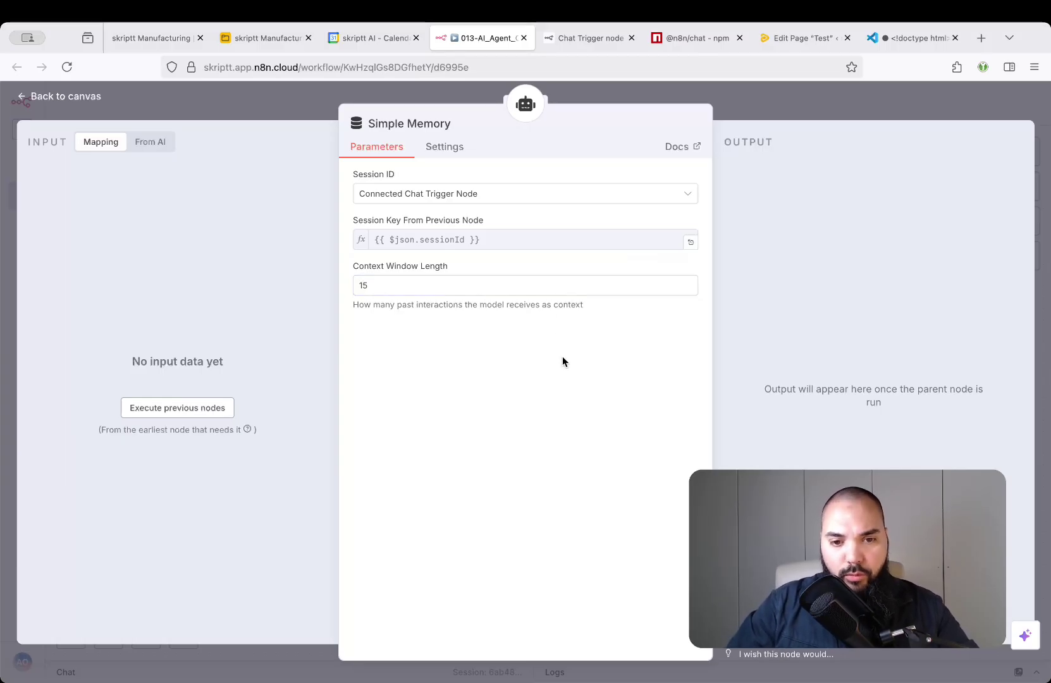
{"action": "left_click", "coordinate": [816, 96]}
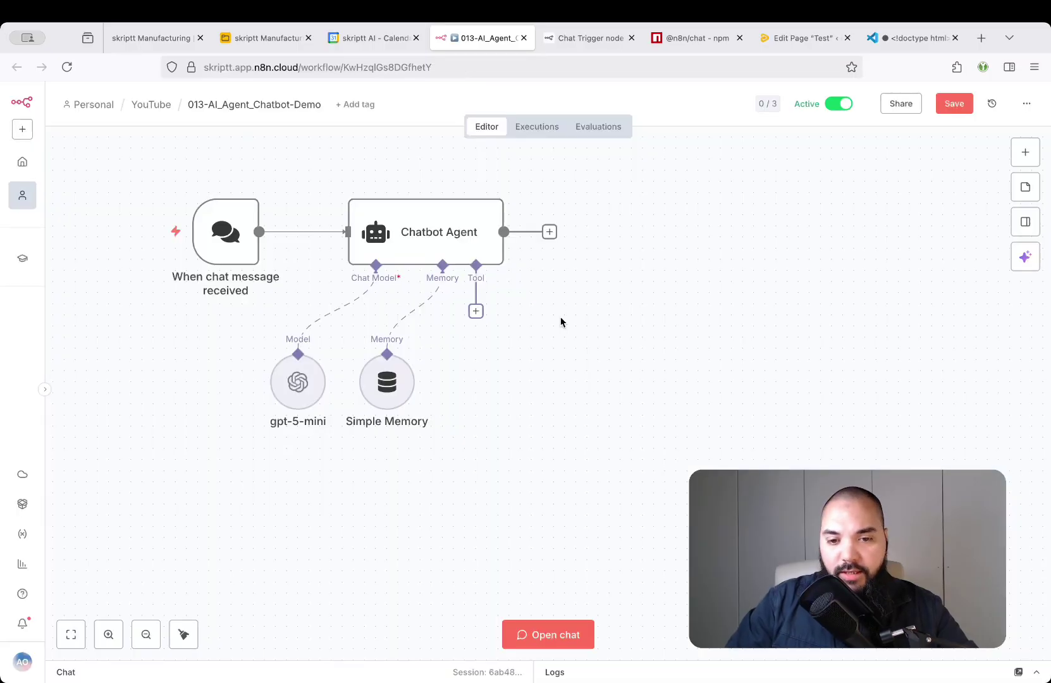
Add an Airtable Tool to the Chatbot Agent and check the skriptt Manufacturing Inventory table in Airtable before returning to n8n
{"action": "left_click", "coordinate": [476, 312]}
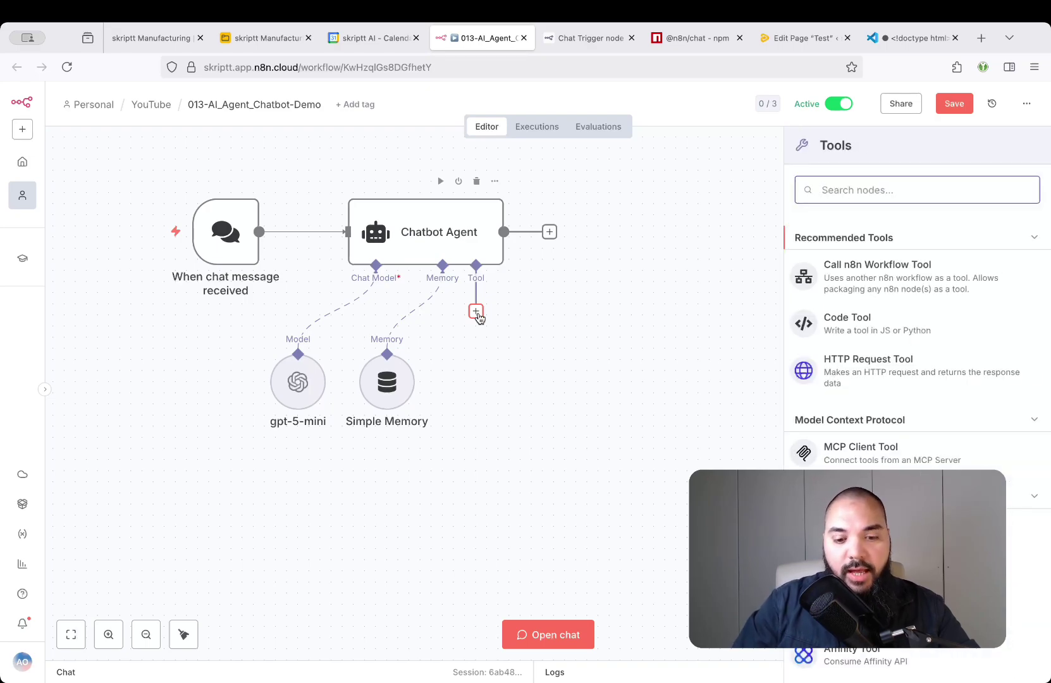
{"action": "type", "text": "airtable"}
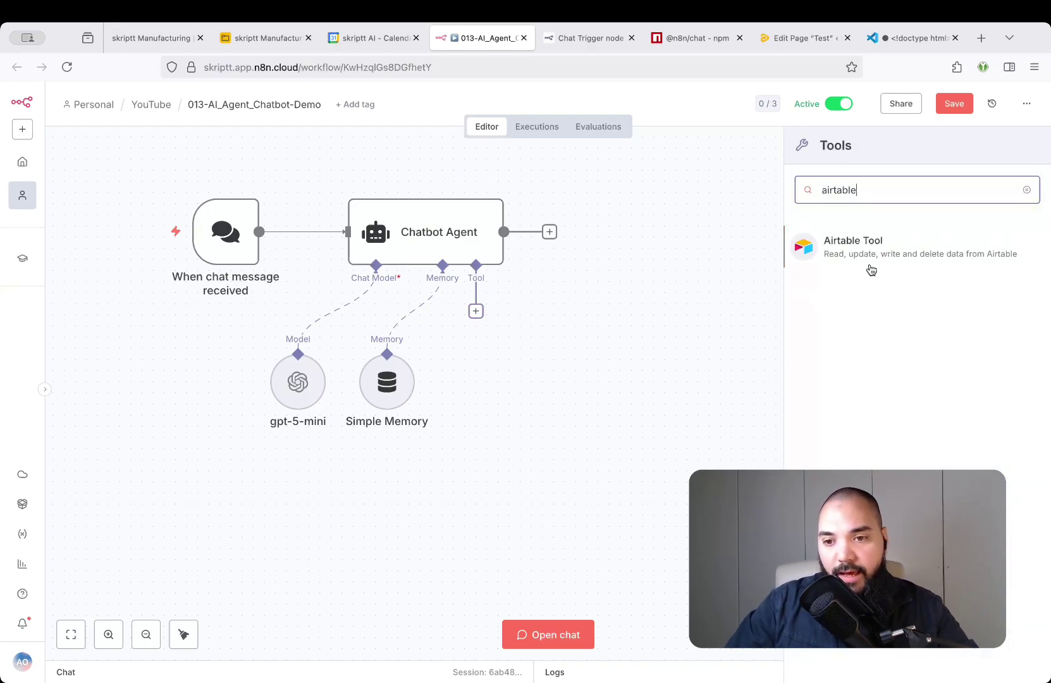
{"action": "left_click", "coordinate": [859, 251]}
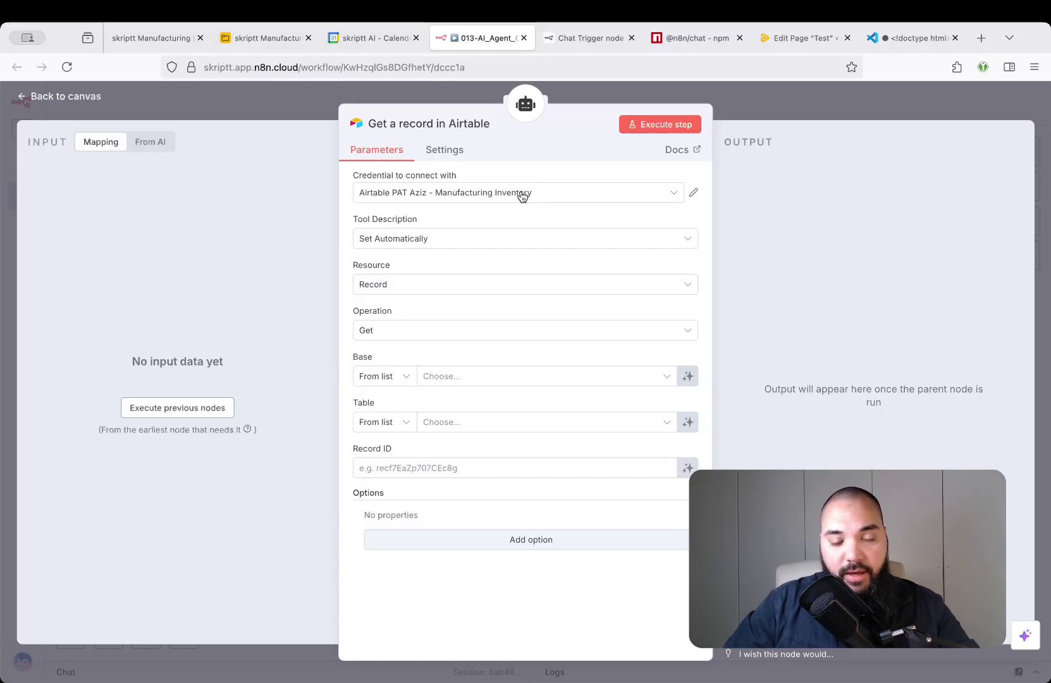
{"action": "left_click", "coordinate": [279, 38]}
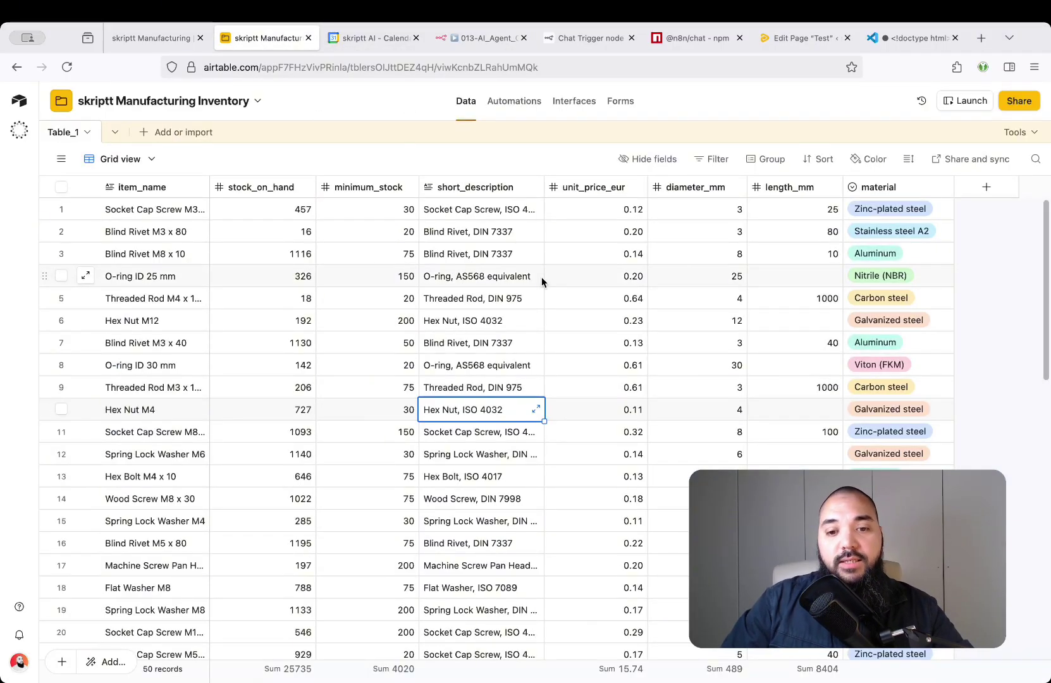
{"action": "left_click", "coordinate": [480, 38]}
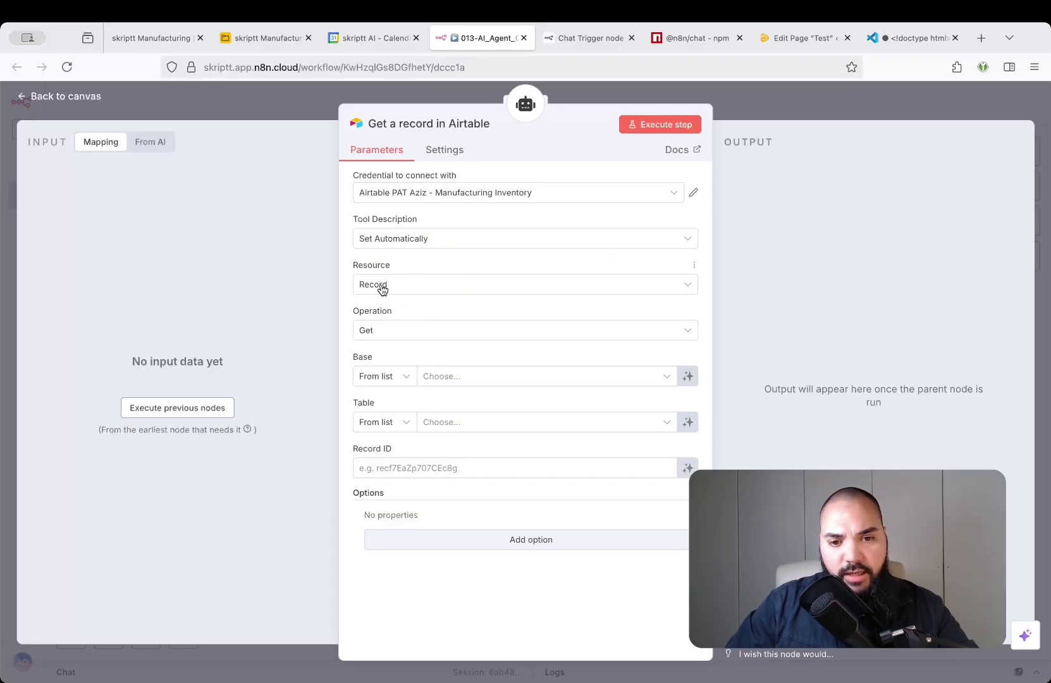
Set the Airtable tool's operation to Search, using the skriptt Manufacturing Inventory base and Table_1
{"action": "left_click", "coordinate": [446, 329]}
{"action": "scroll", "coordinate": [465, 405], "scroll_direction": "down", "scroll_amount": 1}
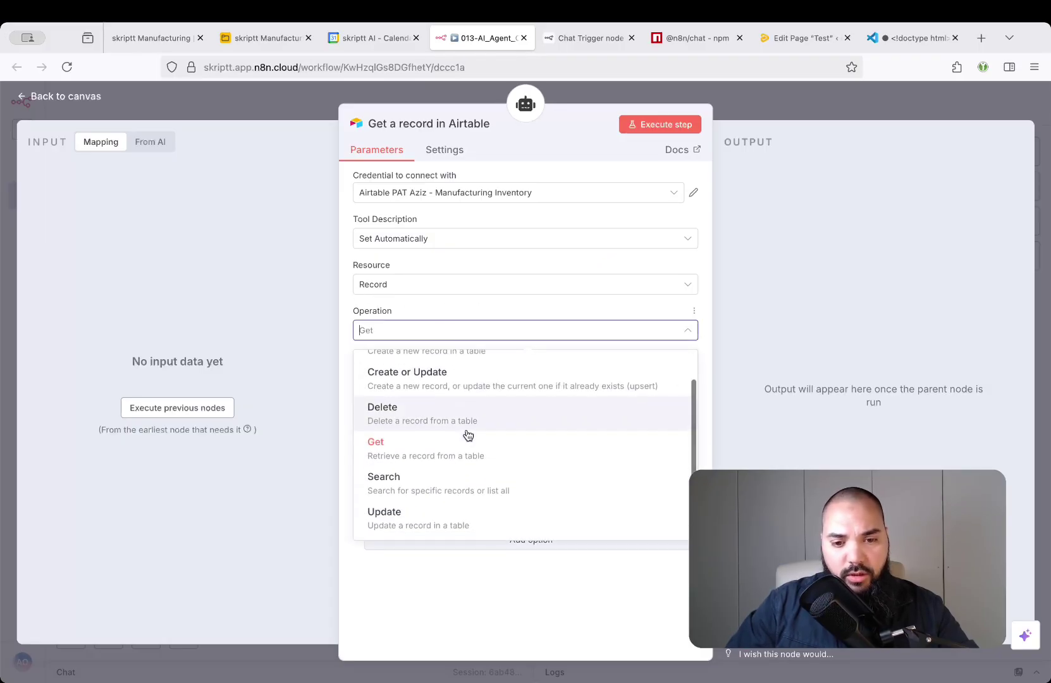
{"action": "left_click", "coordinate": [459, 485]}
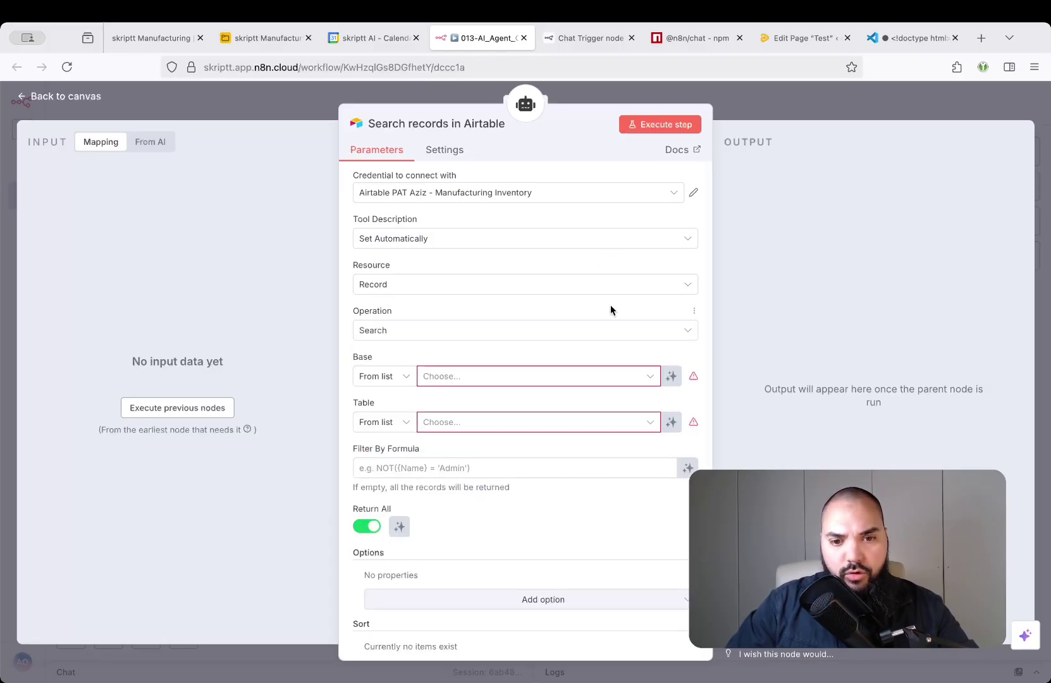
{"action": "left_click", "coordinate": [515, 377]}
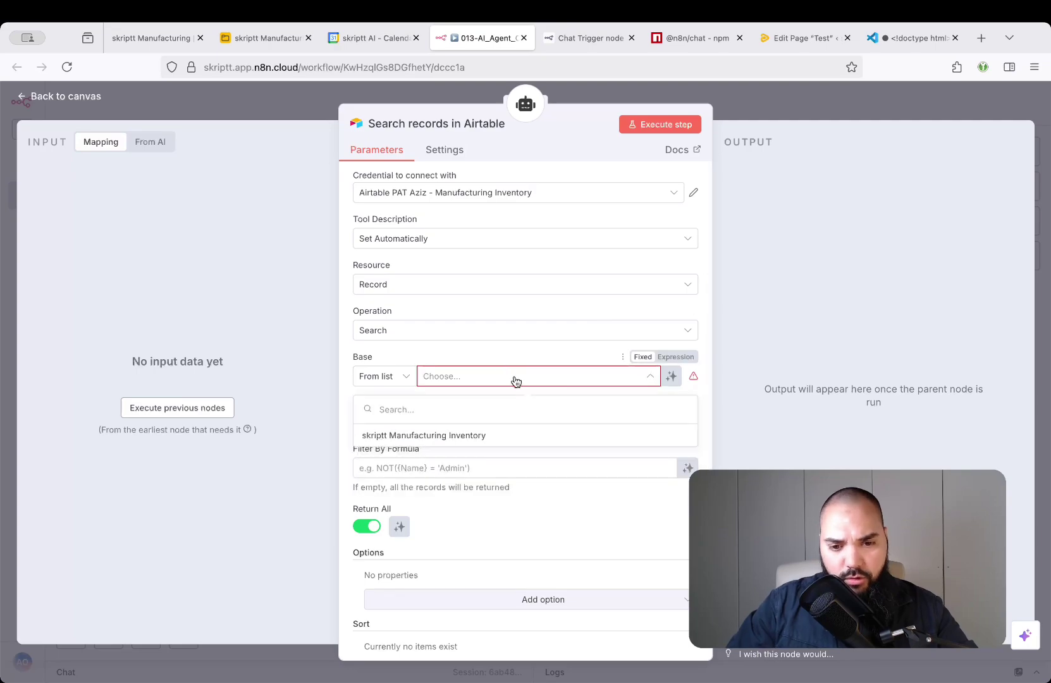
{"action": "left_click", "coordinate": [537, 436]}
{"action": "left_click", "coordinate": [604, 425]}
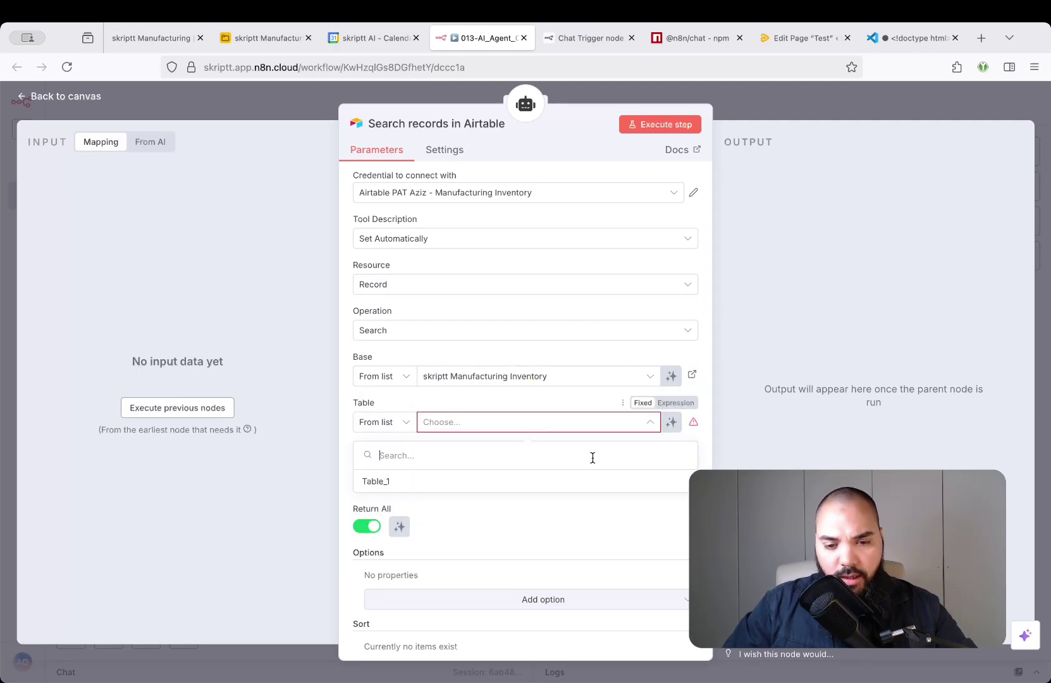
{"action": "left_click", "coordinate": [397, 484]}
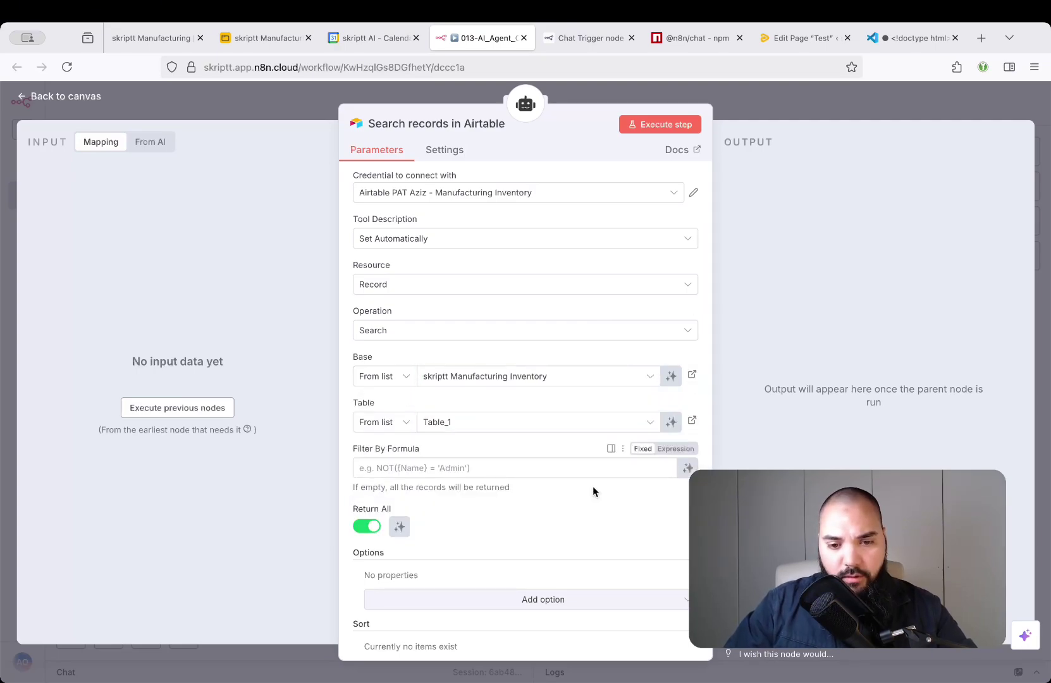
{"action": "scroll", "coordinate": [592, 485], "scroll_direction": "down", "scroll_amount": 1}
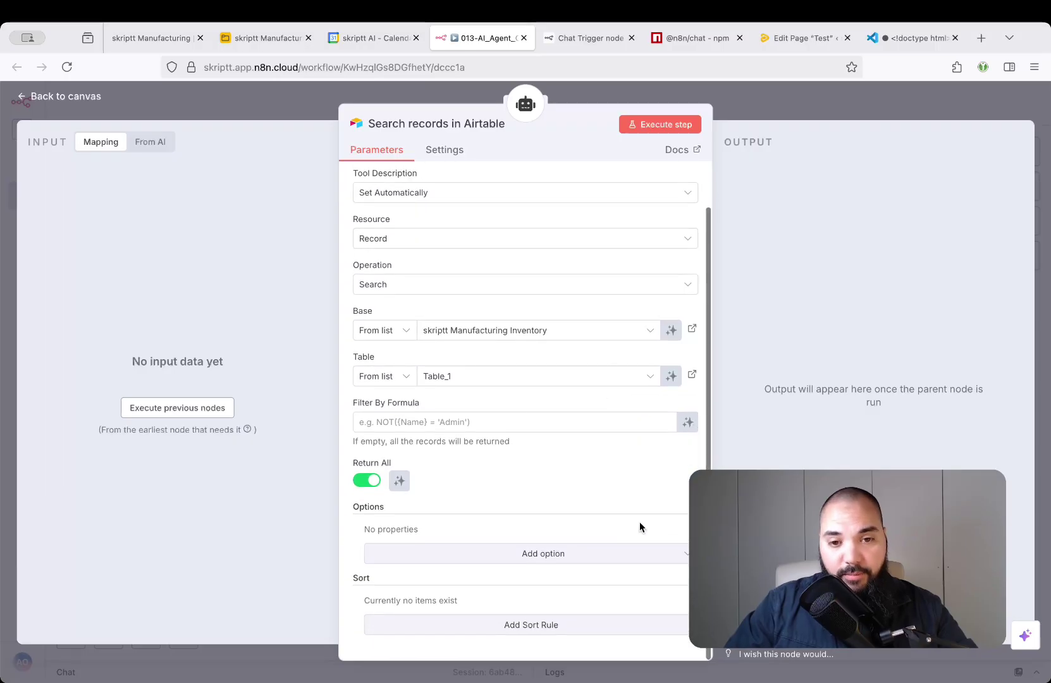
{"action": "scroll", "coordinate": [598, 387], "scroll_direction": "up", "scroll_amount": 1}
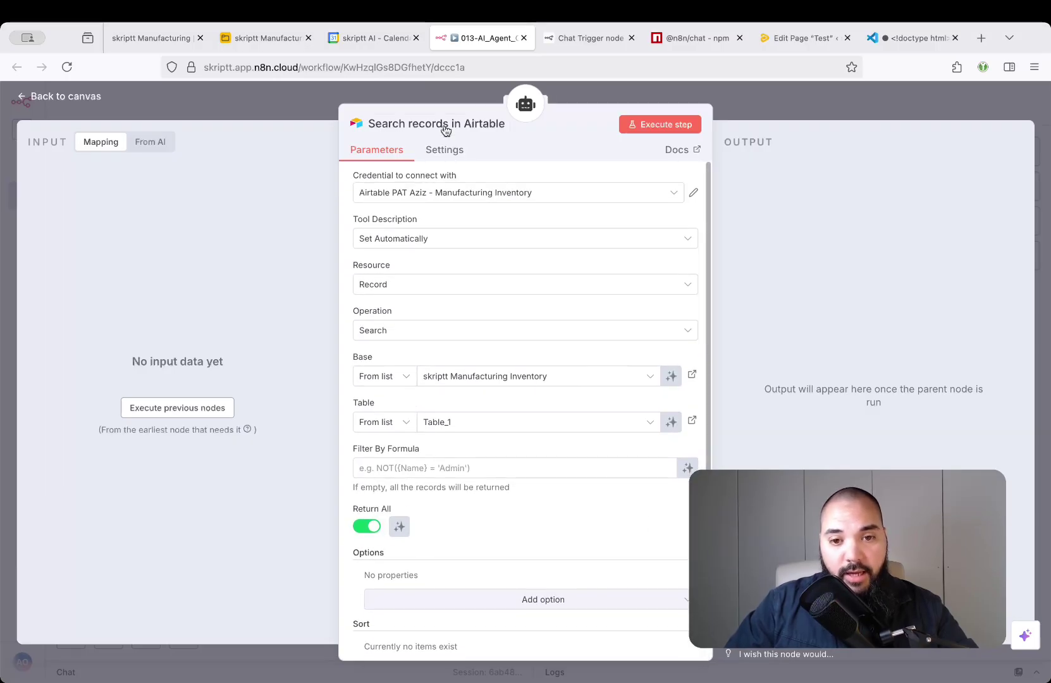
Rename the Airtable tool node to Search Records in Airtable and return to the canvas
{"action": "left_click", "coordinate": [416, 123]}
{"action": "key", "text": "BackSpace"}
{"action": "type", "text": "R"}
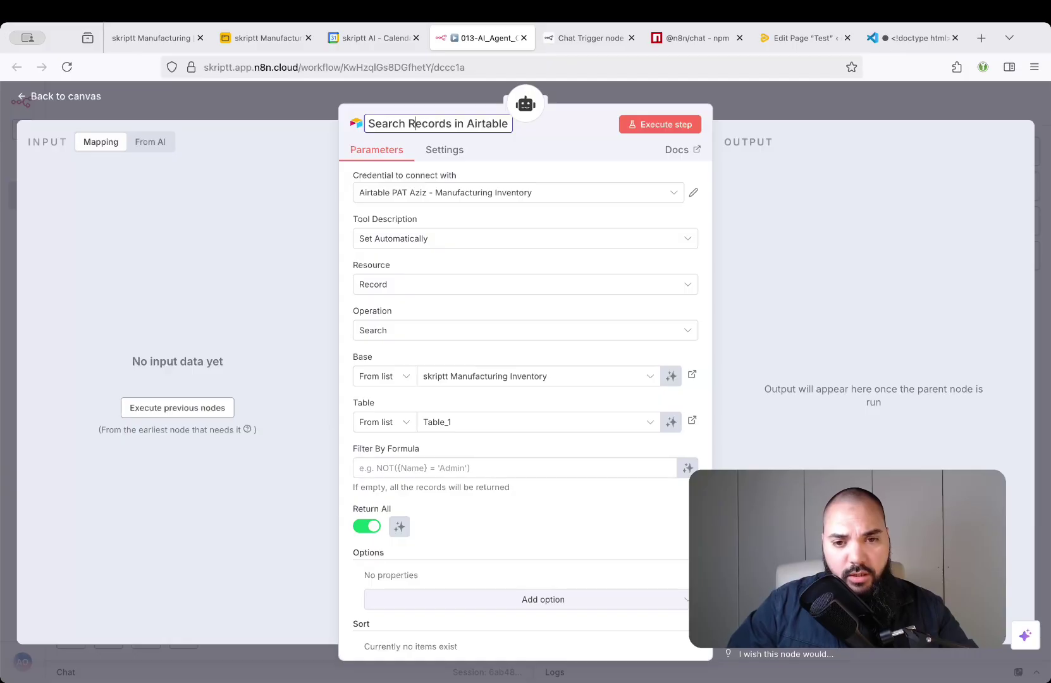
{"action": "key", "text": "Return"}
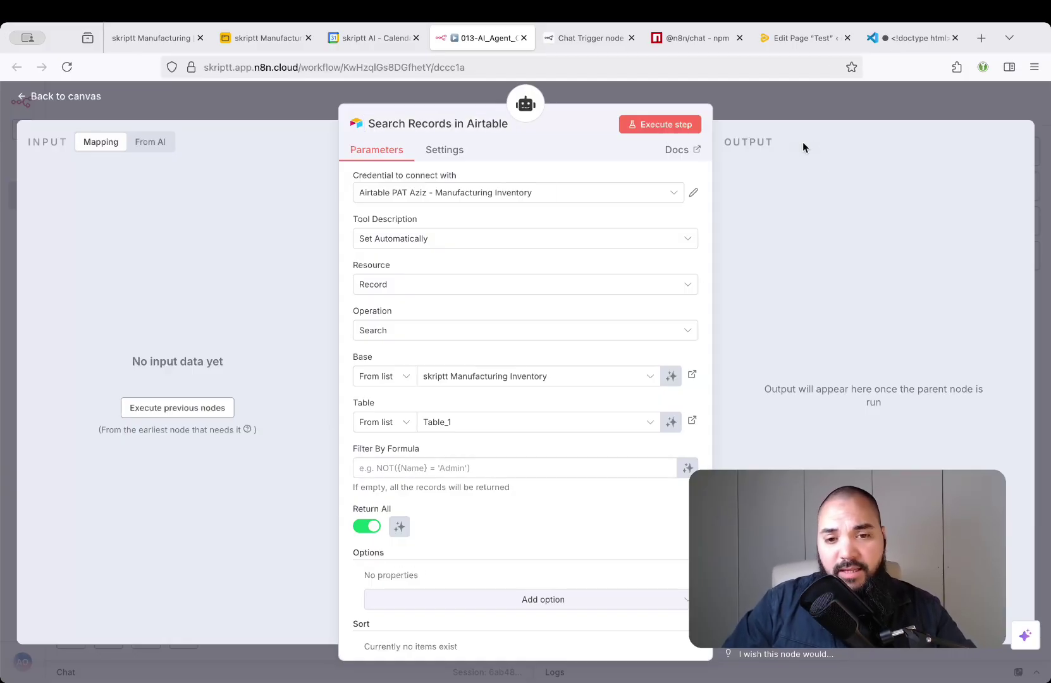
{"action": "left_click", "coordinate": [793, 104]}
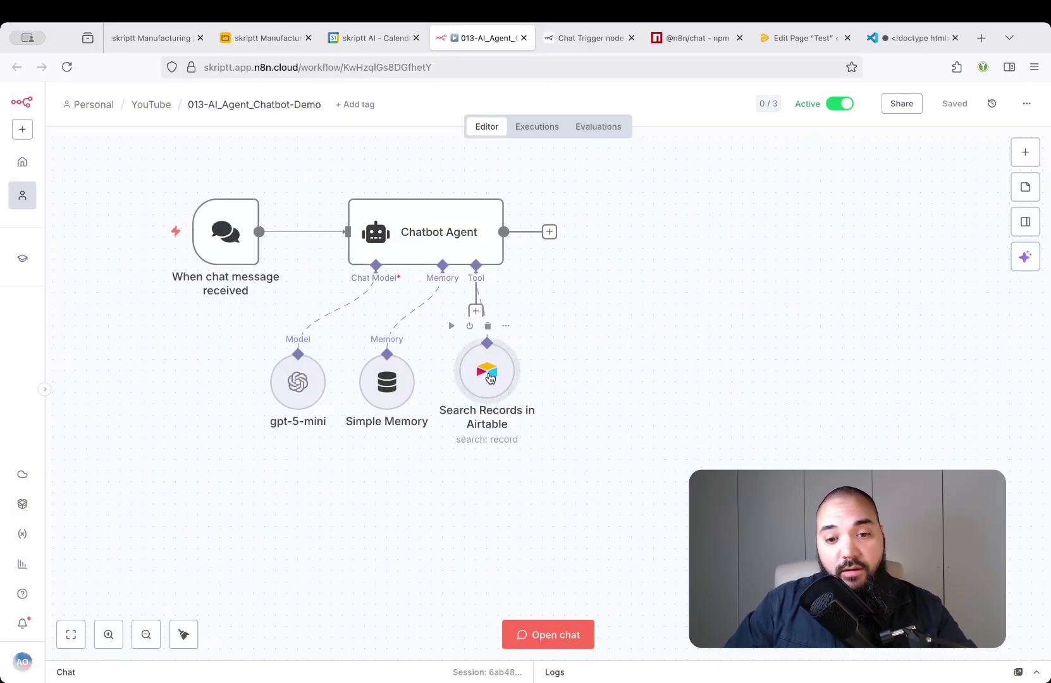
Review the Airtable tool's description setting, close it, and line the node up beside Simple Memory with more spacing
{"action": "double_click", "coordinate": [488, 374]}
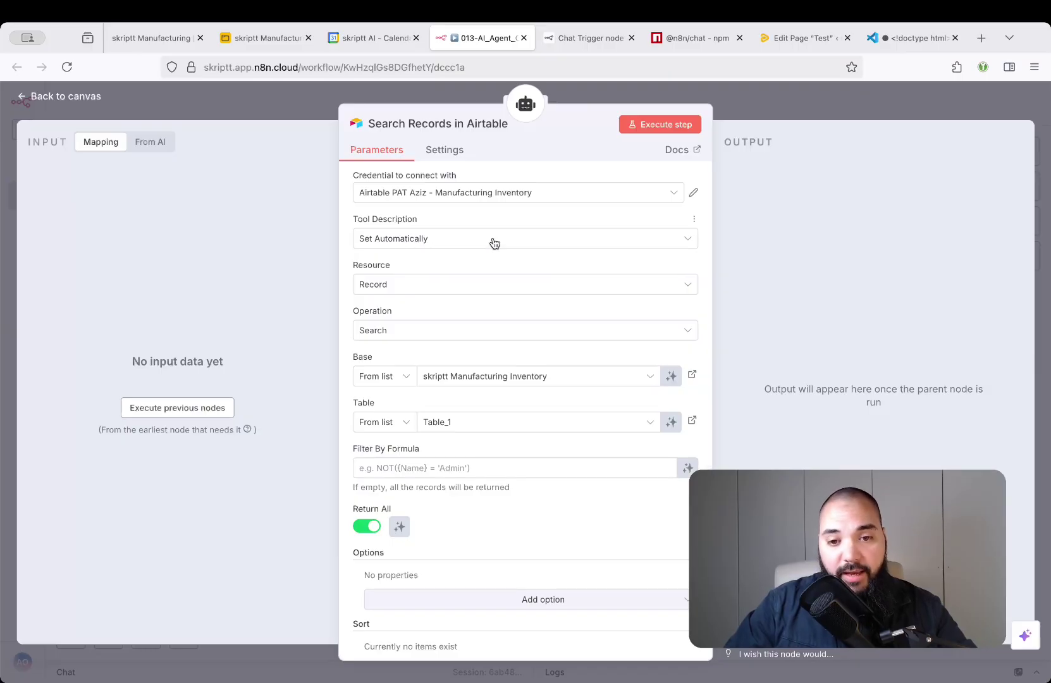
{"action": "left_click", "coordinate": [763, 109]}
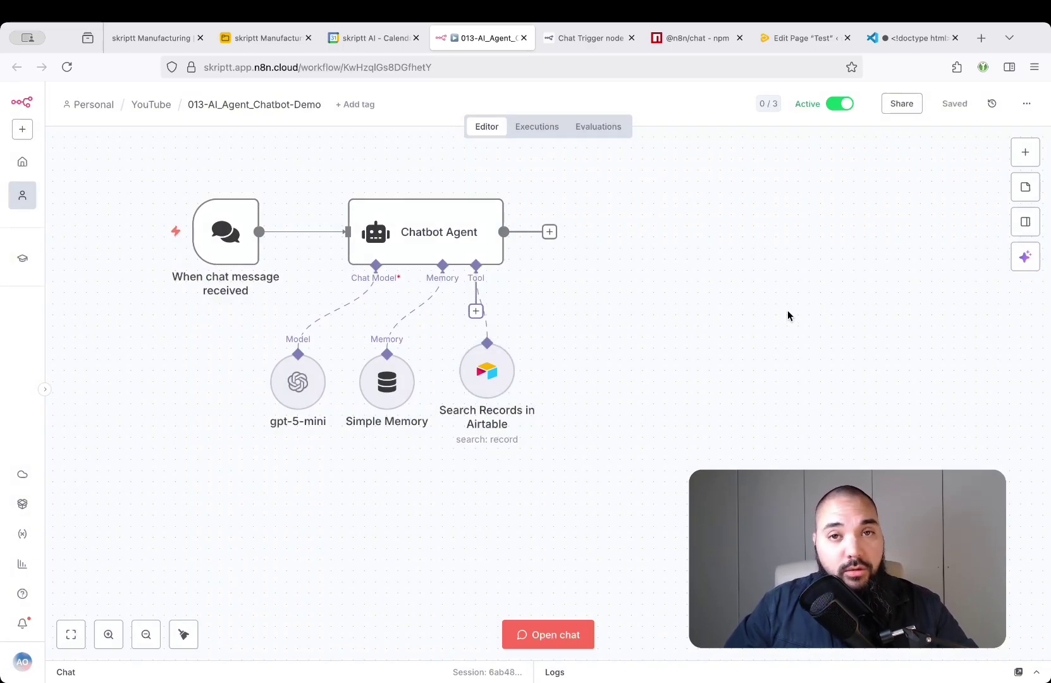
{"action": "left_click_drag", "start_coordinate": [485, 380], "coordinate": [538, 382]}
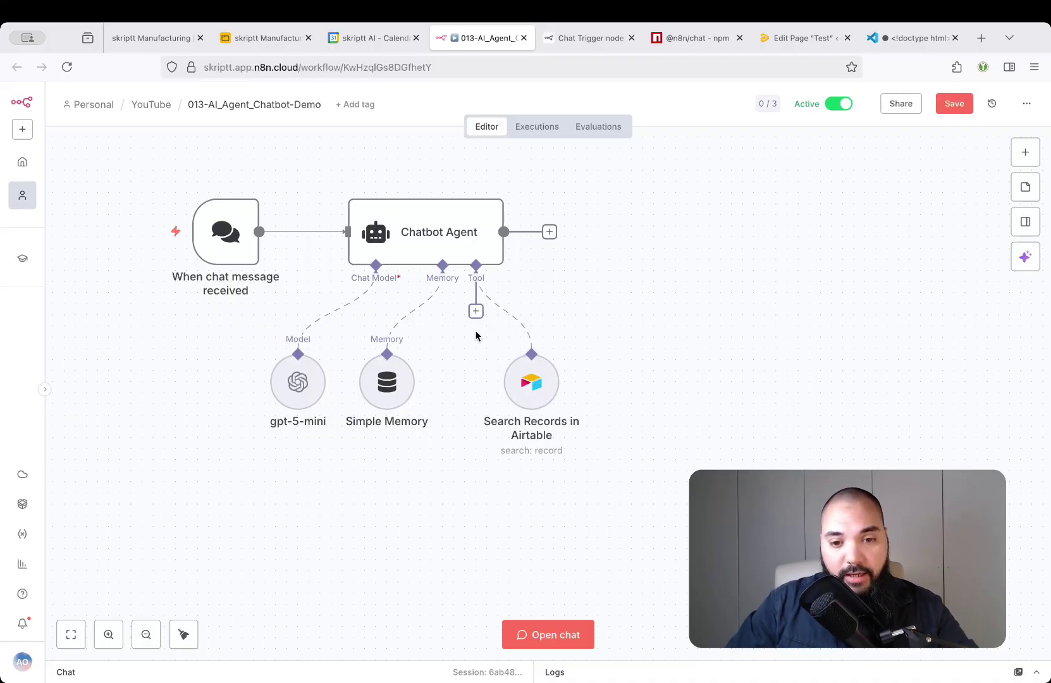
Add a Google Calendar Tool for creating events to the Chatbot Agent and select the account owner's calendar
{"action": "left_click", "coordinate": [476, 311]}
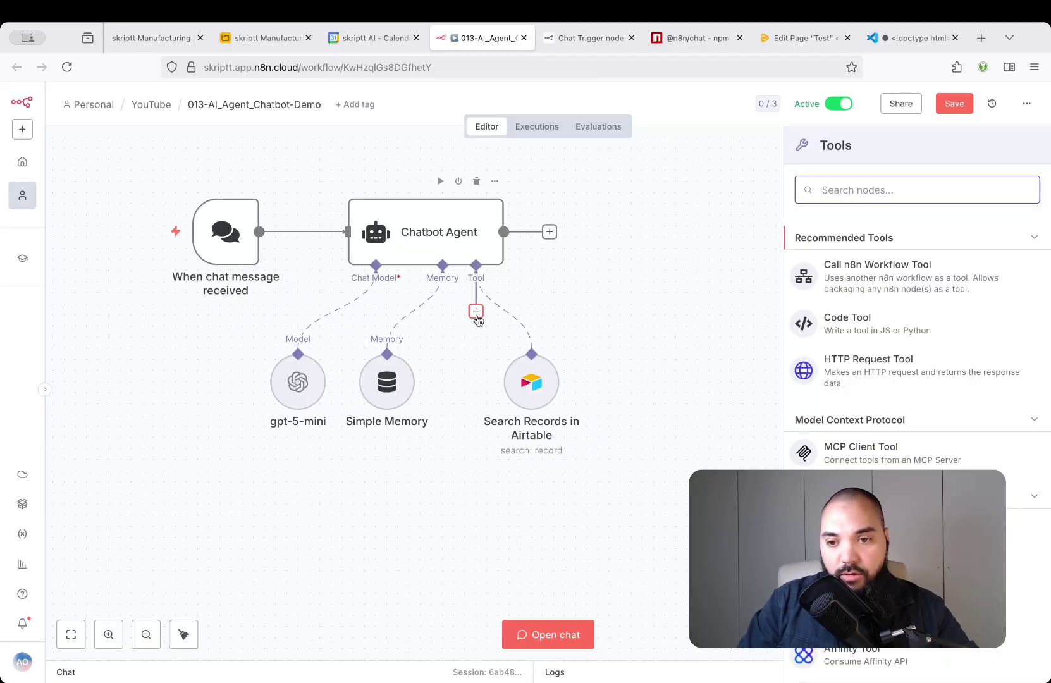
{"action": "type", "text": "google caled"}
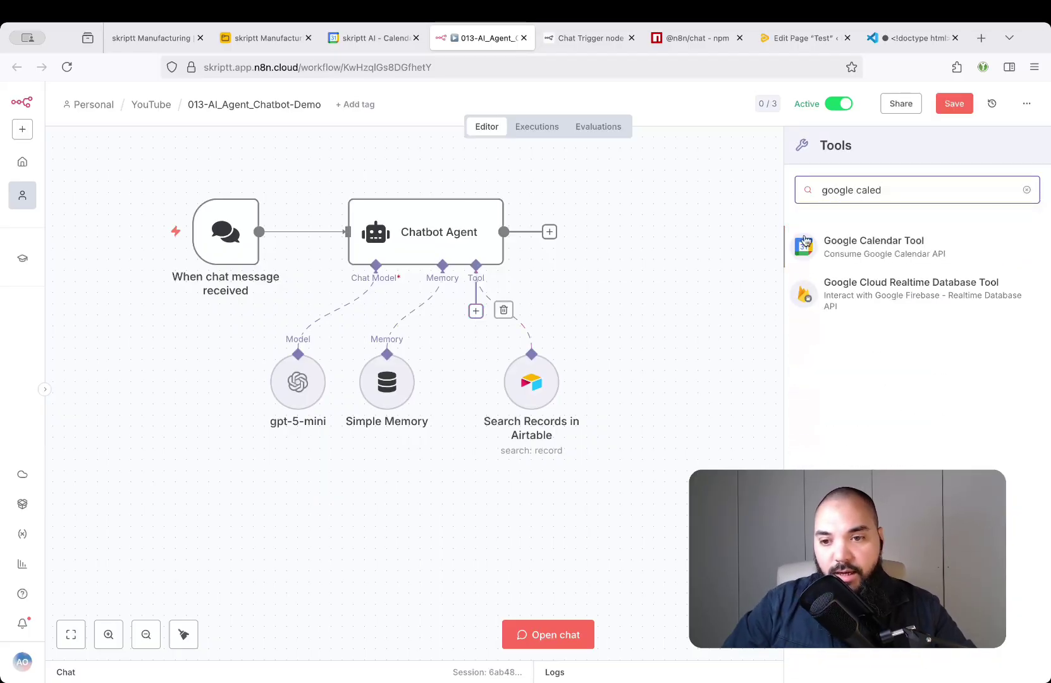
{"action": "left_click", "coordinate": [886, 241]}
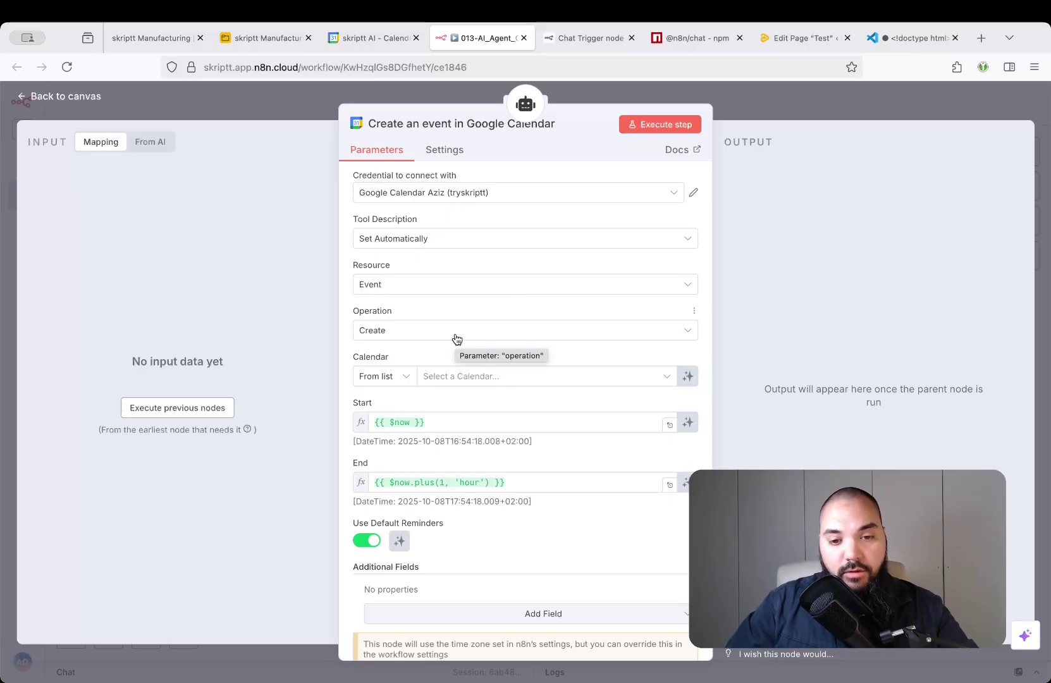
{"action": "left_click", "coordinate": [533, 379]}
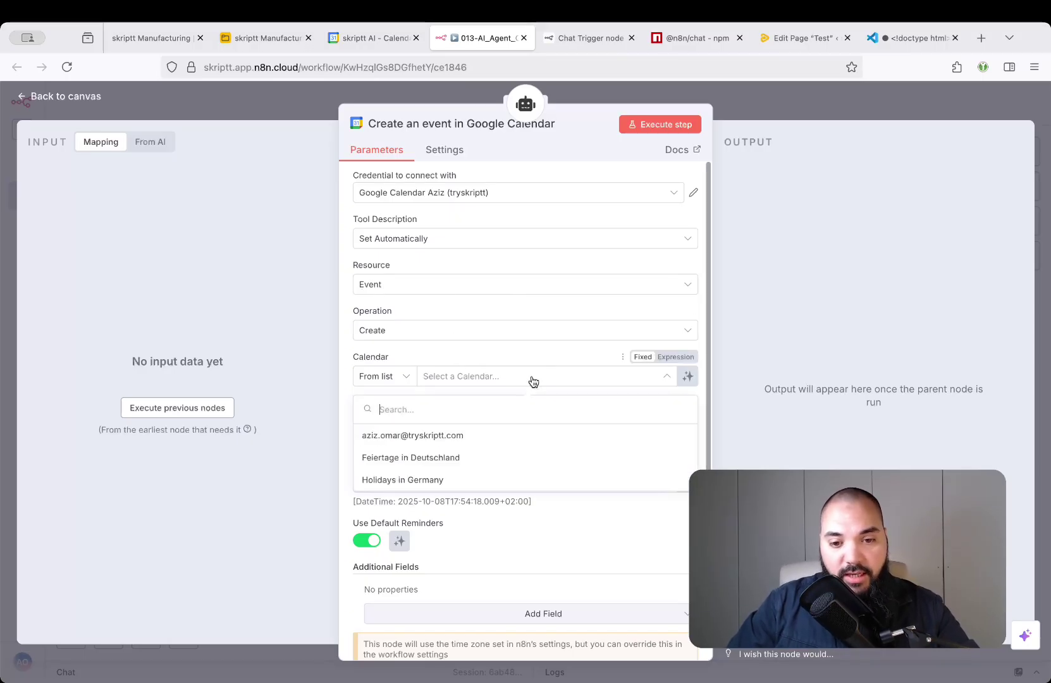
{"action": "left_click", "coordinate": [478, 435]}
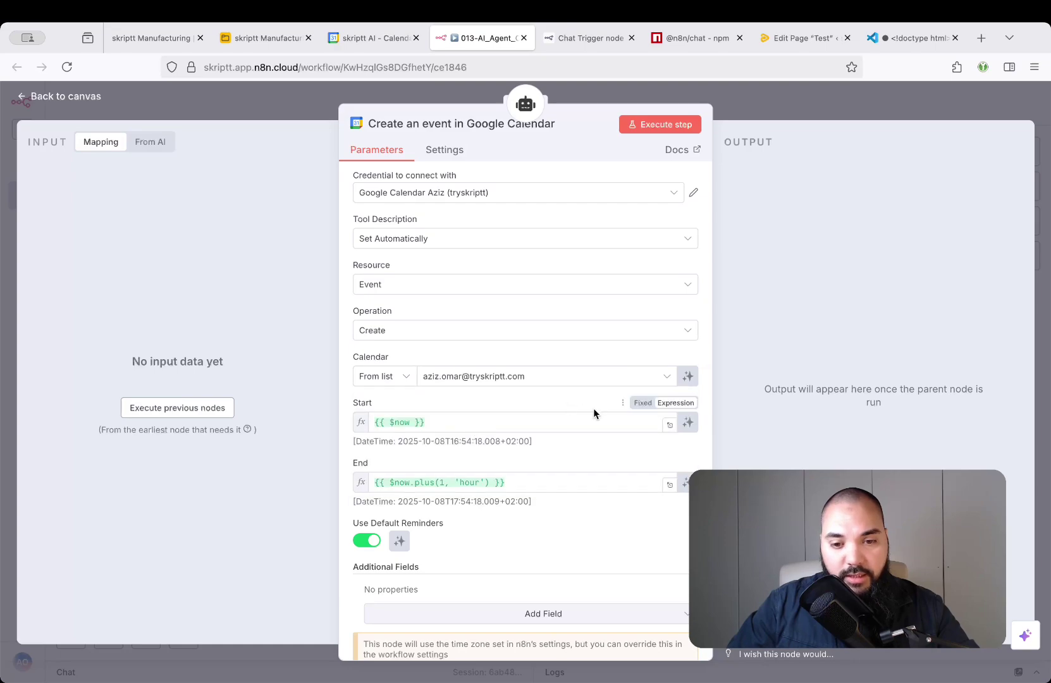
{"action": "scroll", "coordinate": [593, 412], "scroll_direction": "down", "scroll_amount": 1}
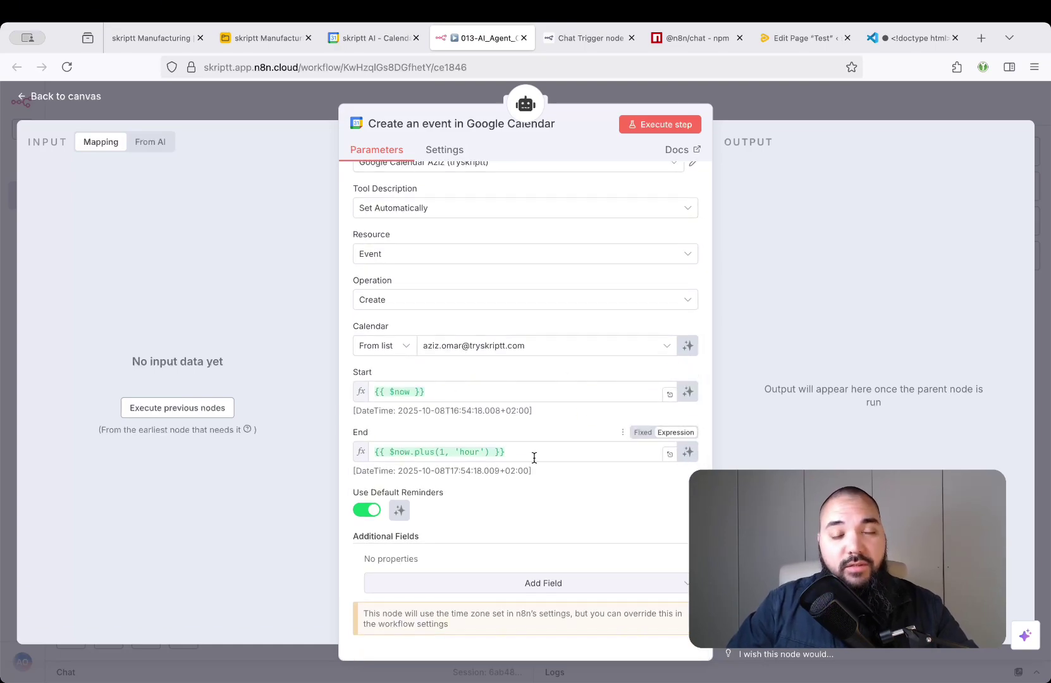
{"action": "left_click", "coordinate": [443, 392]}
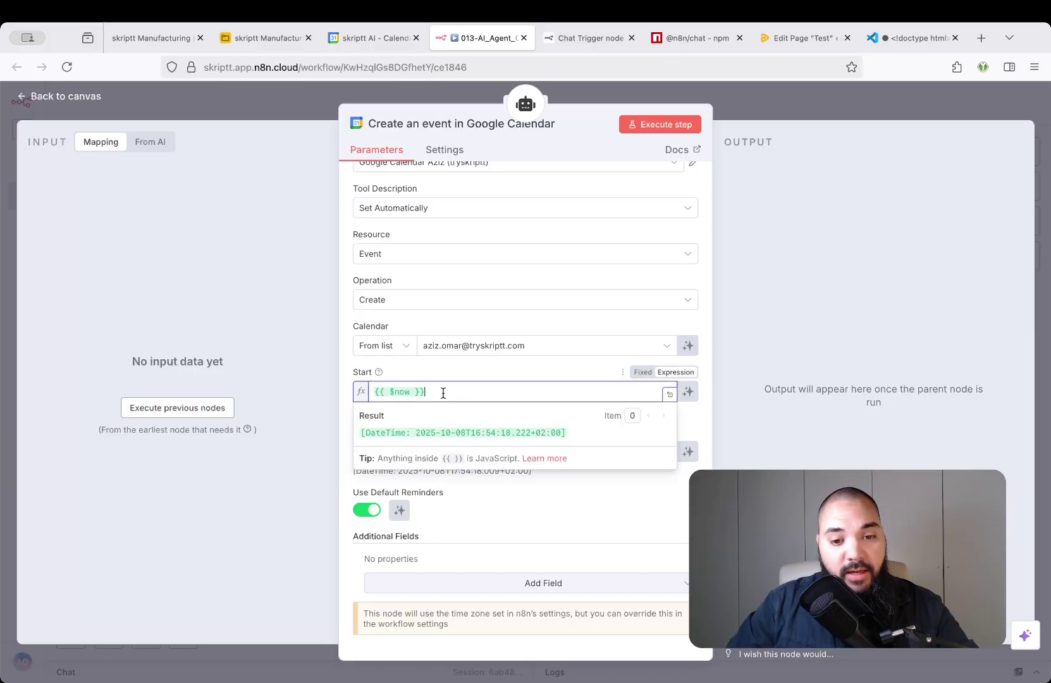
{"action": "key", "text": "ctrl+a"}
{"action": "left_click", "coordinate": [491, 375]}
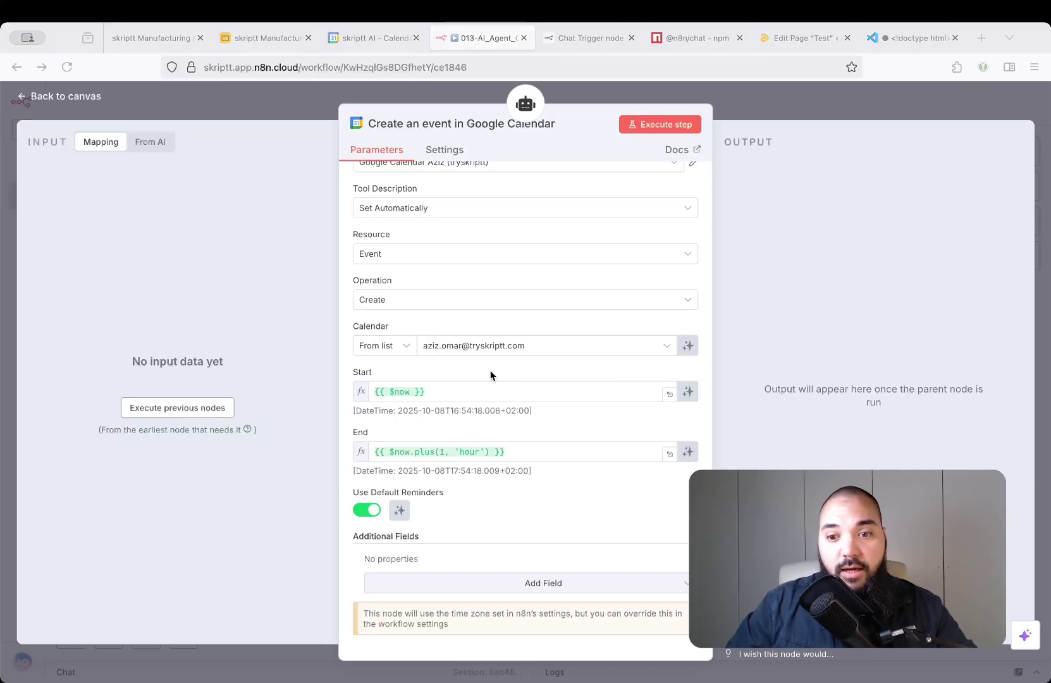
{"action": "left_click", "coordinate": [459, 390]}
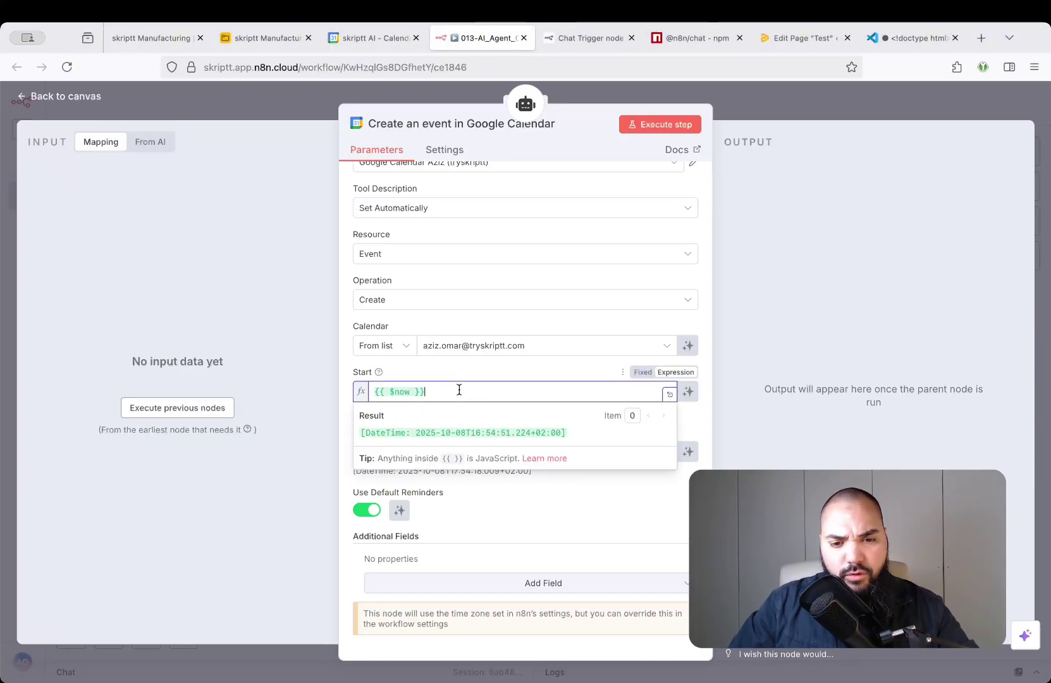
{"action": "key", "text": "super+a"}
{"action": "key", "text": "BackSpace"}
{"action": "type", "text": "{{ $fro"}
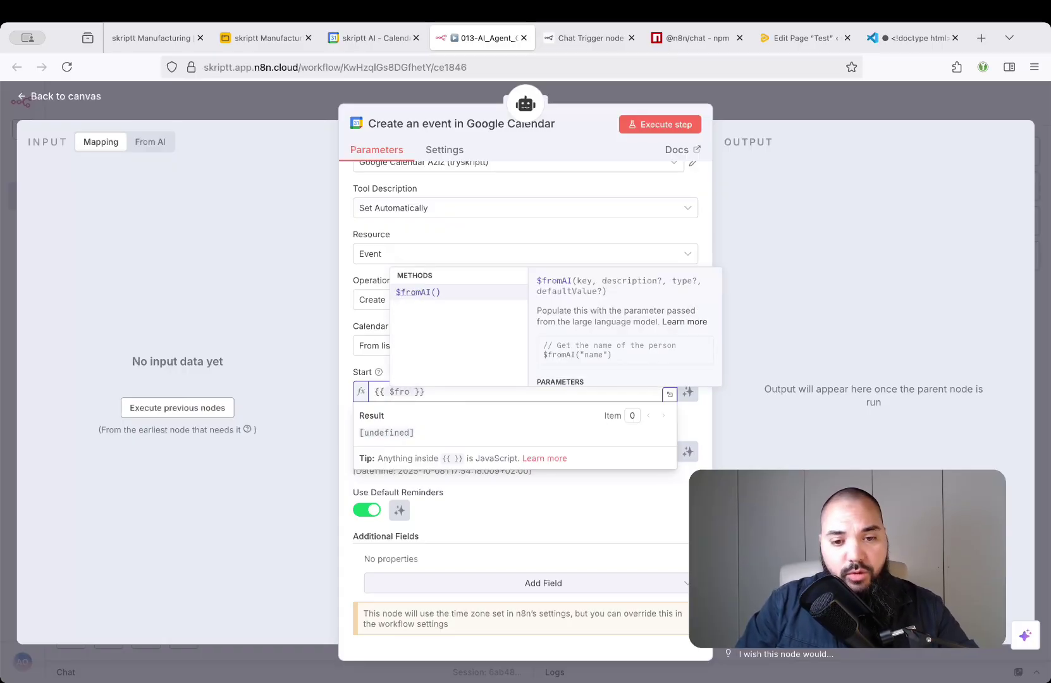
{"action": "key", "text": "Return"}
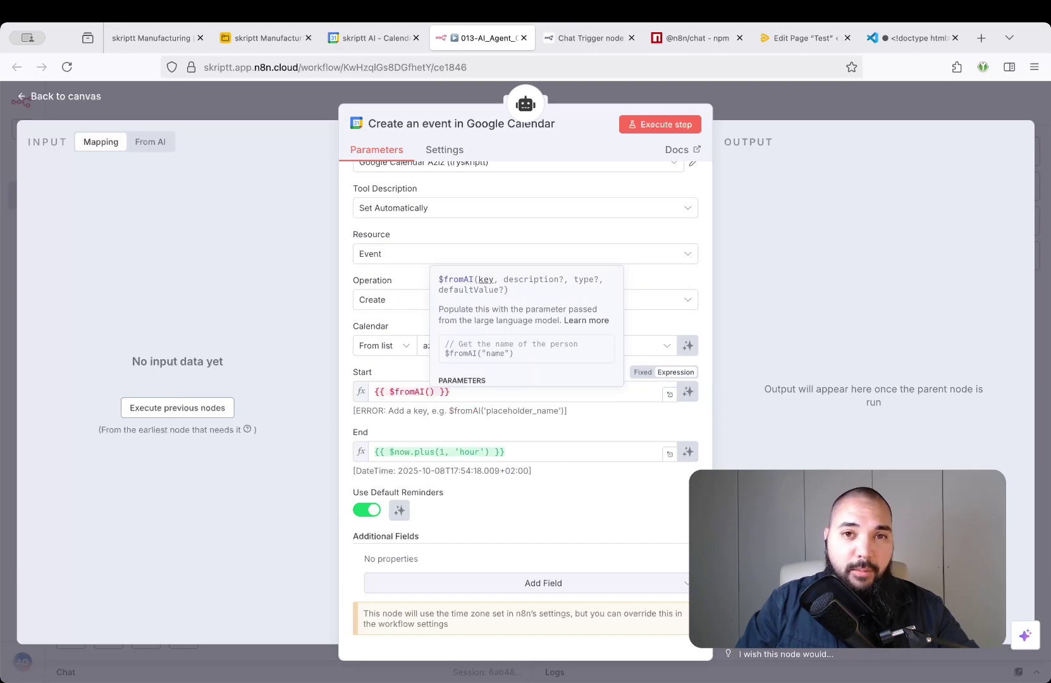
{"action": "key", "text": "super+a"}
{"action": "key", "text": "BackSpace"}
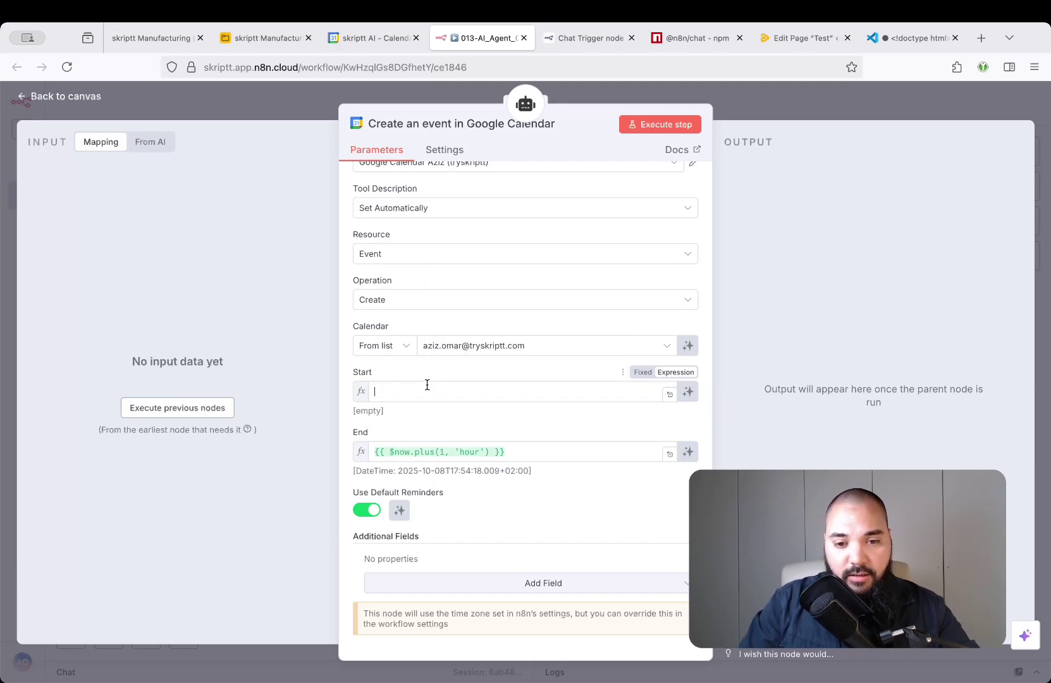
Enter a $fromAI() expression as the event's Start, open the function's documentation page, and return to the workflow
{"action": "type", "text": "{{ $"}
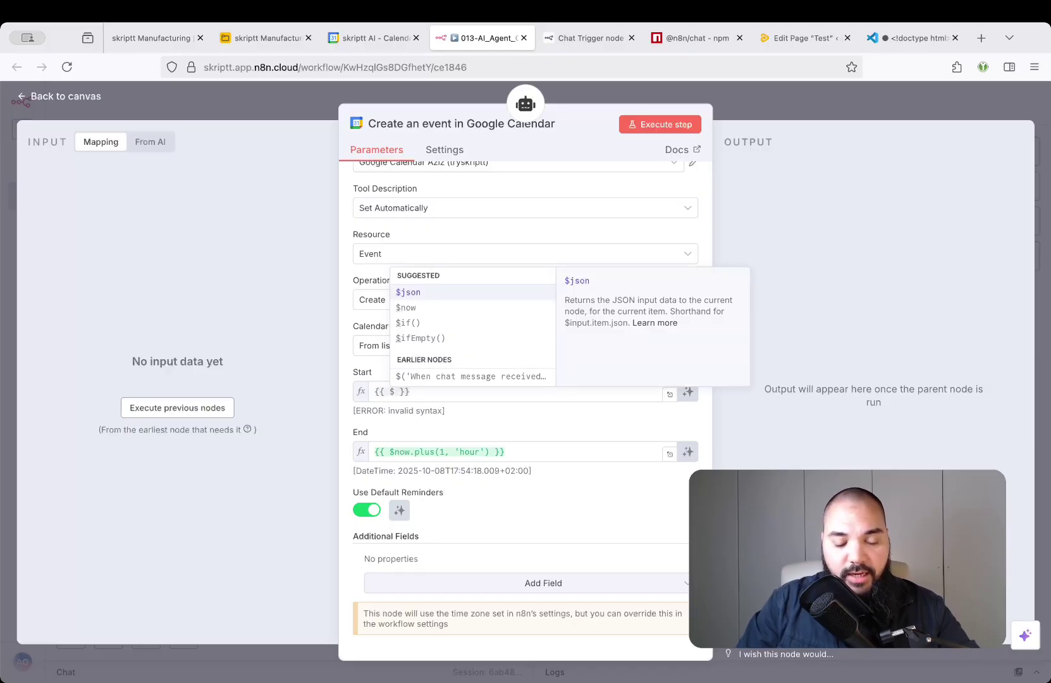
{"action": "type", "text": "from"}
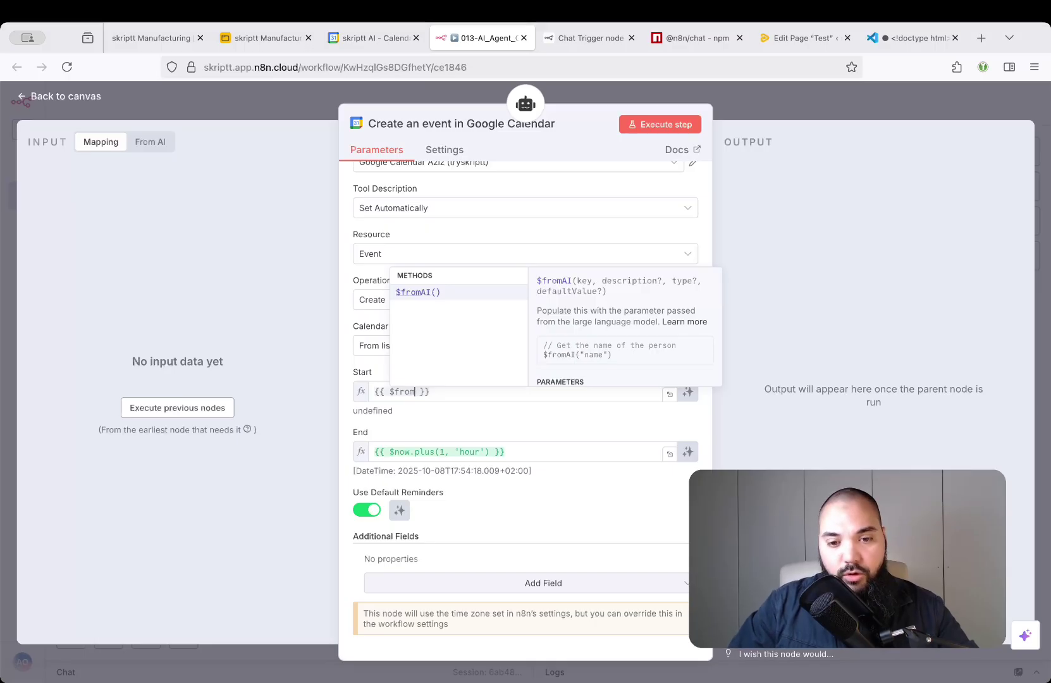
{"action": "key", "text": "Return"}
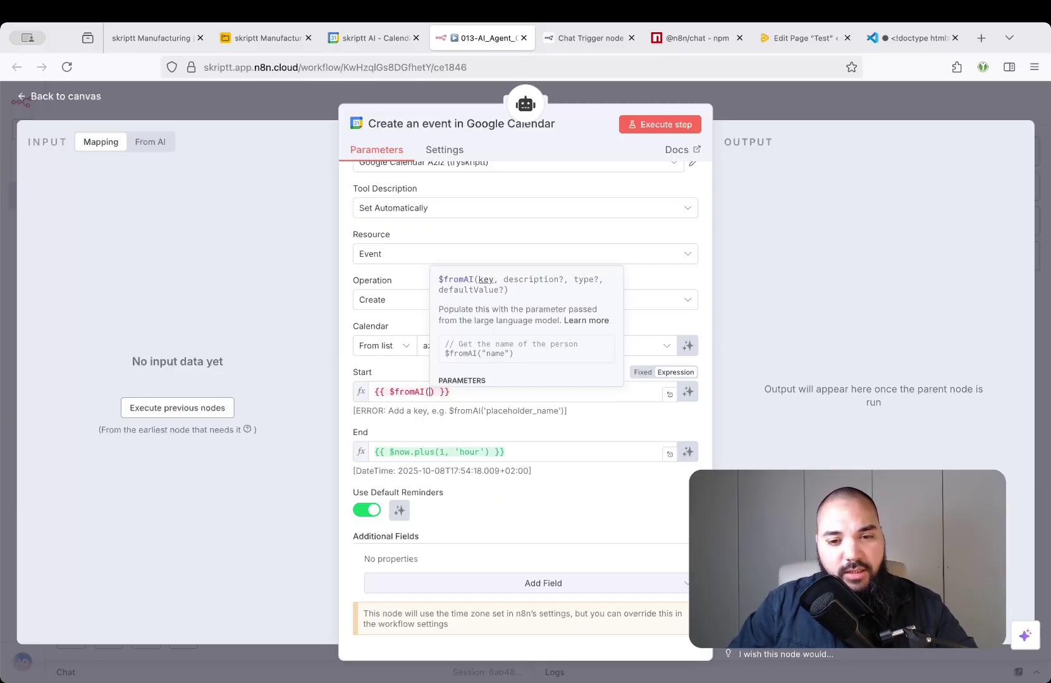
{"action": "left_click", "coordinate": [585, 321]}
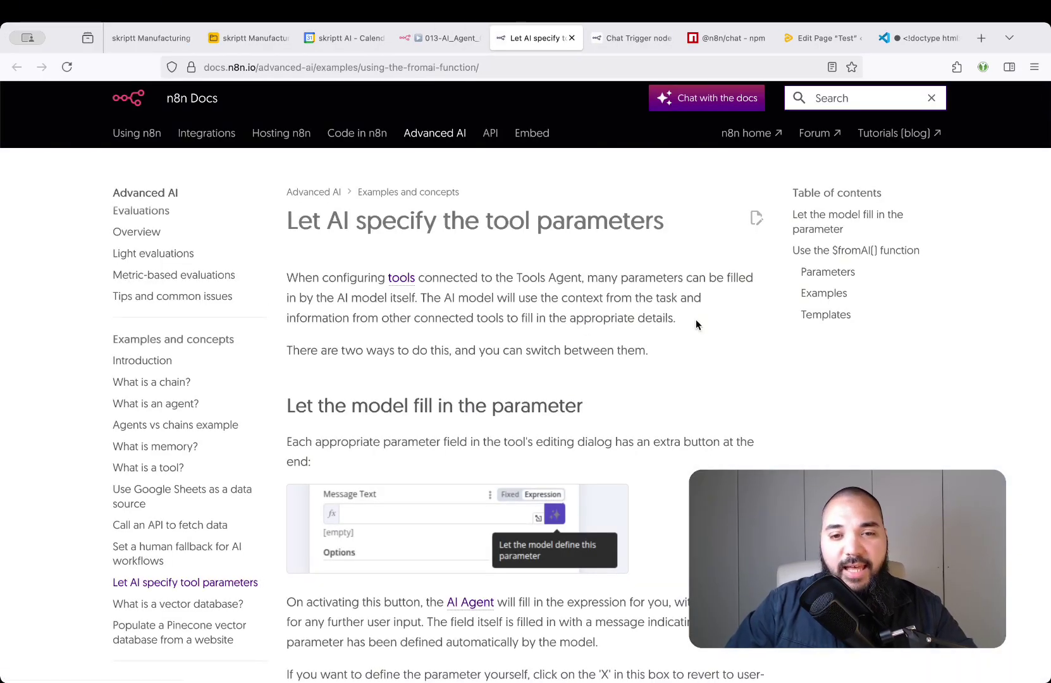
{"action": "left_click", "coordinate": [443, 39]}
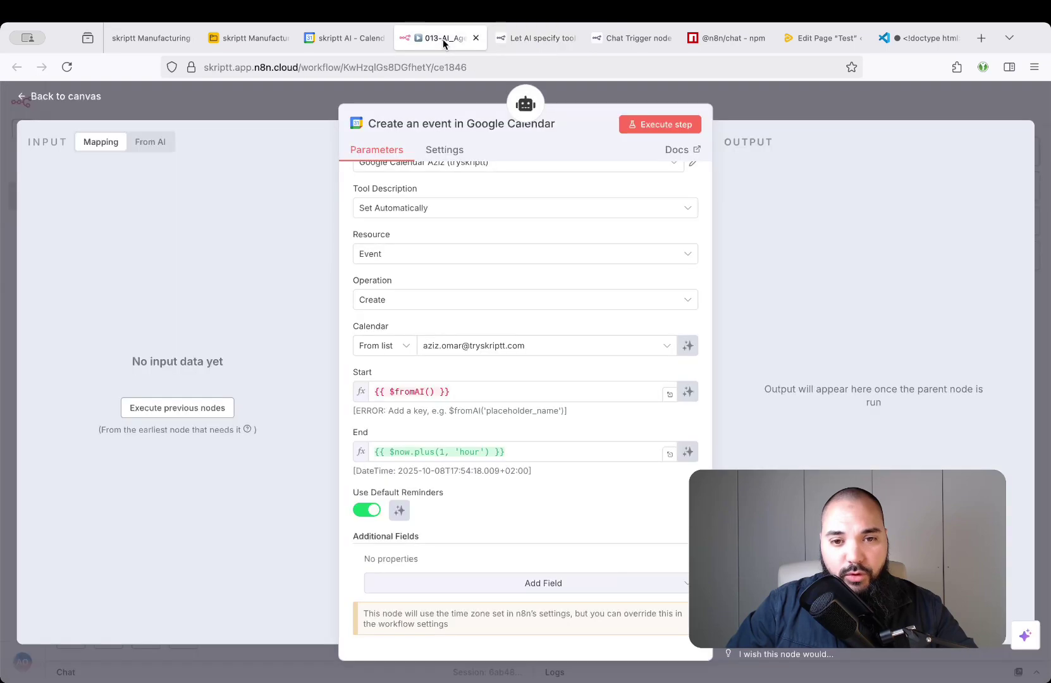
Give the Start expression's $fromAI function the key 'eventStart', making it {{ $fromAI('eventStart') }}
{"action": "left_click", "coordinate": [432, 392]}
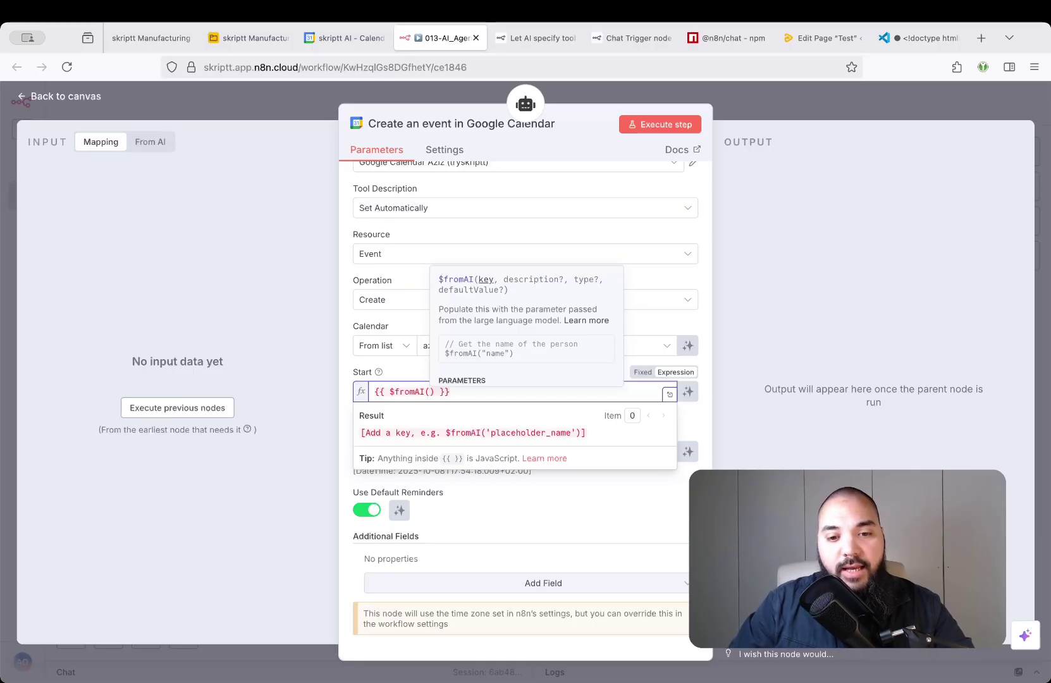
{"action": "type", "text": "'startEve"}
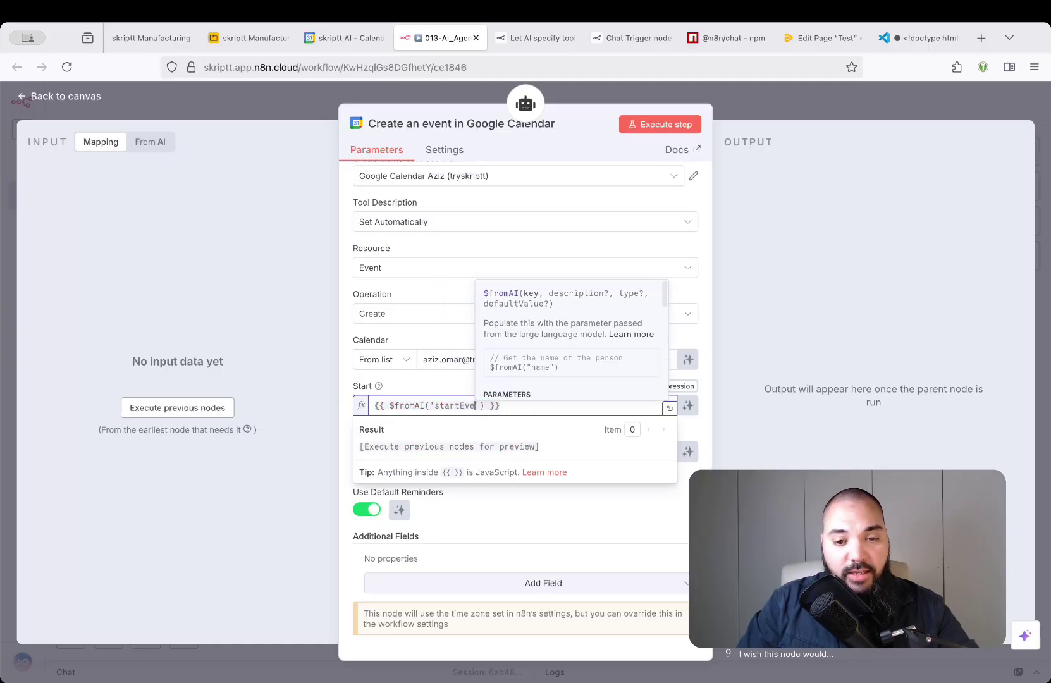
{"action": "key", "text": "BackSpace"}
{"action": "key", "text": "BackSpace"}
{"action": "key", "text": "BackSpace"}
{"action": "key", "text": "BackSpace"}
{"action": "key", "text": "BackSpace"}
{"action": "type", "text": "event"}
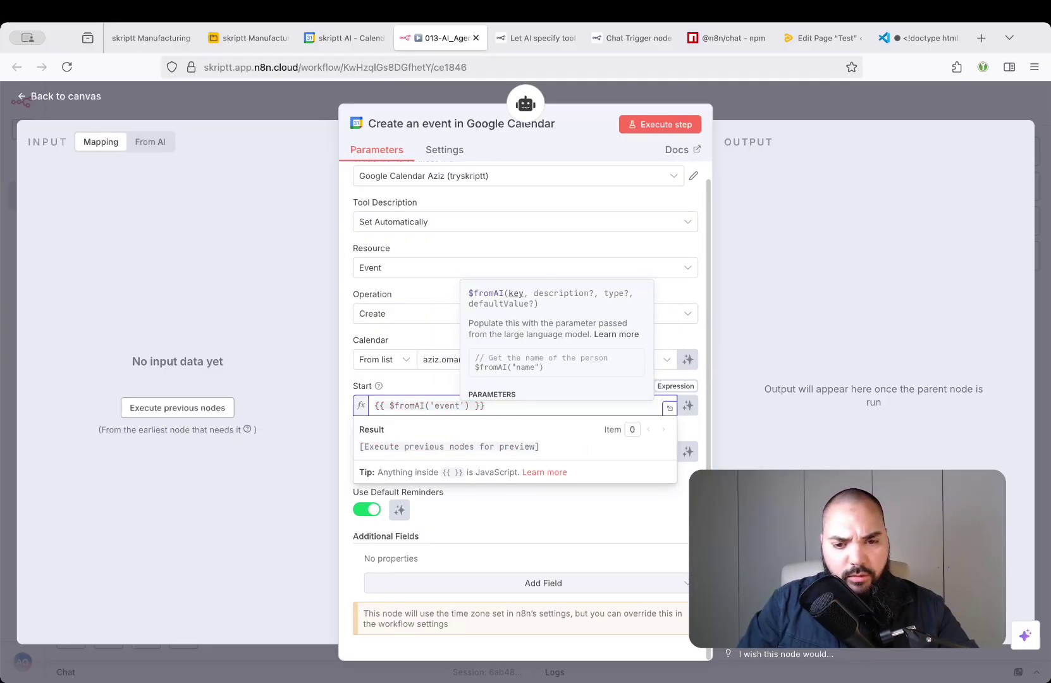
{"action": "type", "text": "Start"}
{"action": "left_click", "coordinate": [529, 386]}
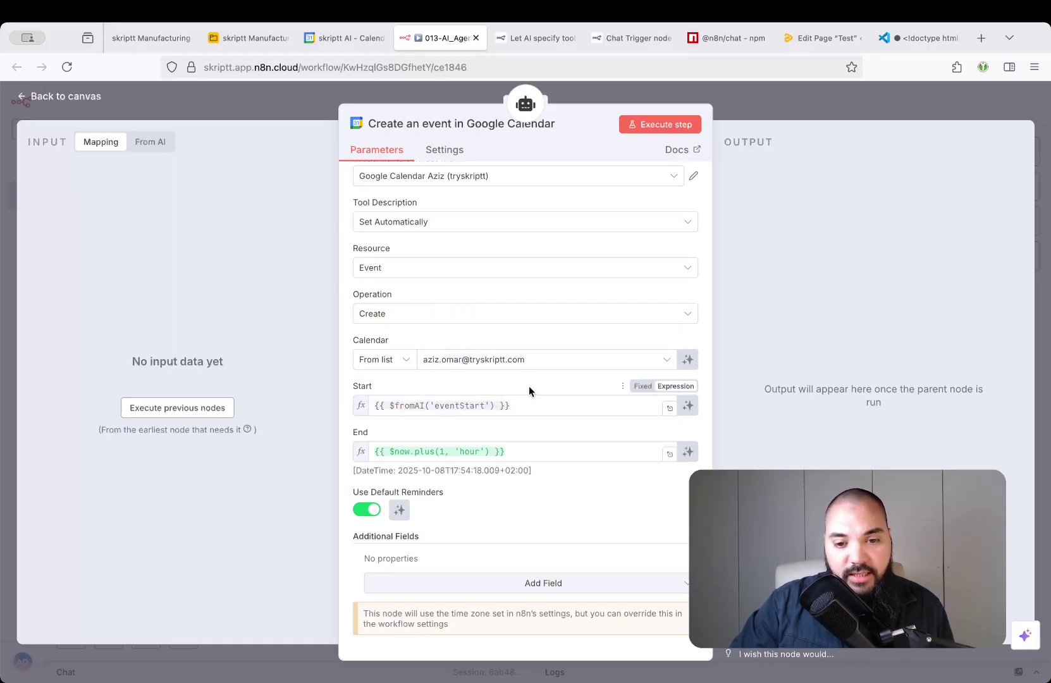
Copy the whole {{ $fromAI('eventStart') }} expression from the event's Start field
{"action": "left_click", "coordinate": [521, 405]}
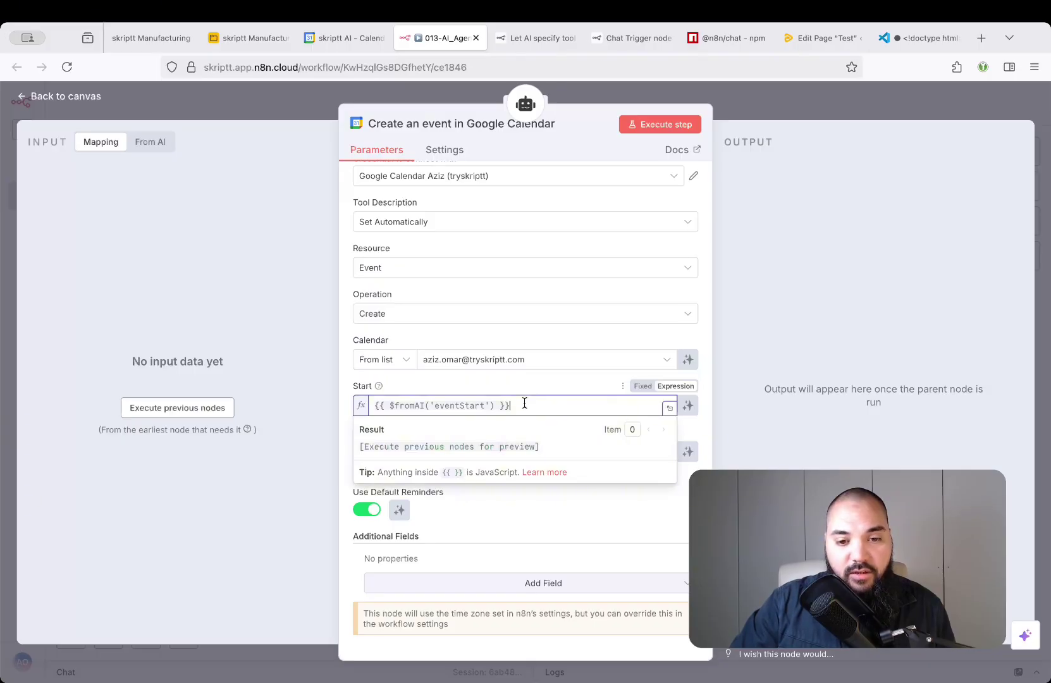
{"action": "left_click_drag", "start_coordinate": [521, 405], "coordinate": [370, 405]}
{"action": "key", "text": "ctrl+c"}
{"action": "left_click", "coordinate": [461, 383]}
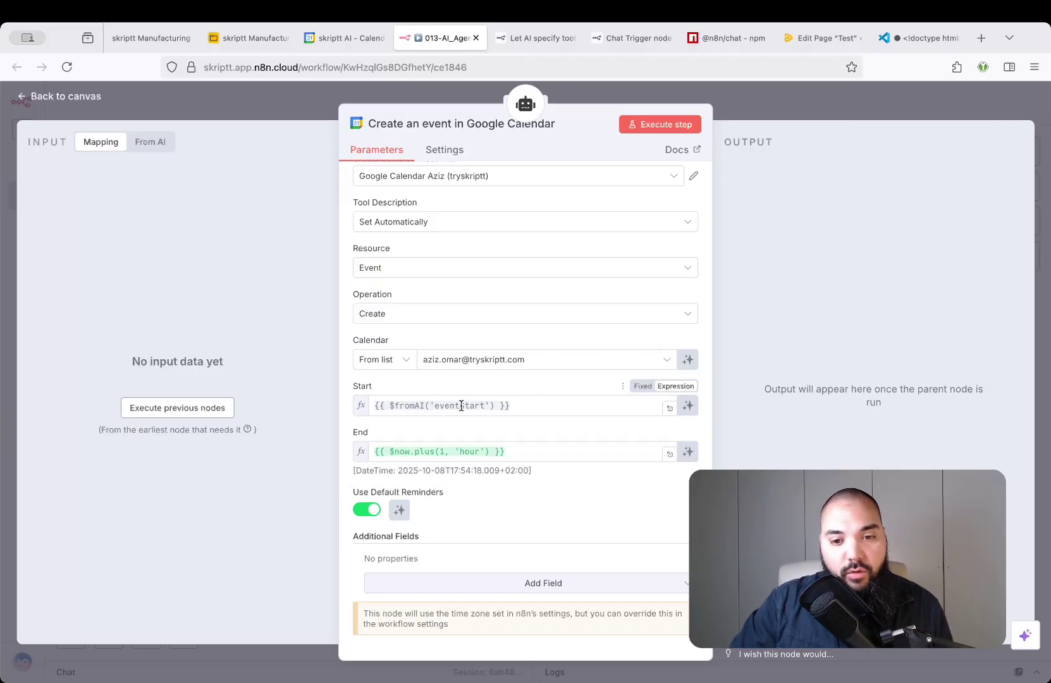
{"action": "double_click", "coordinate": [461, 405]}
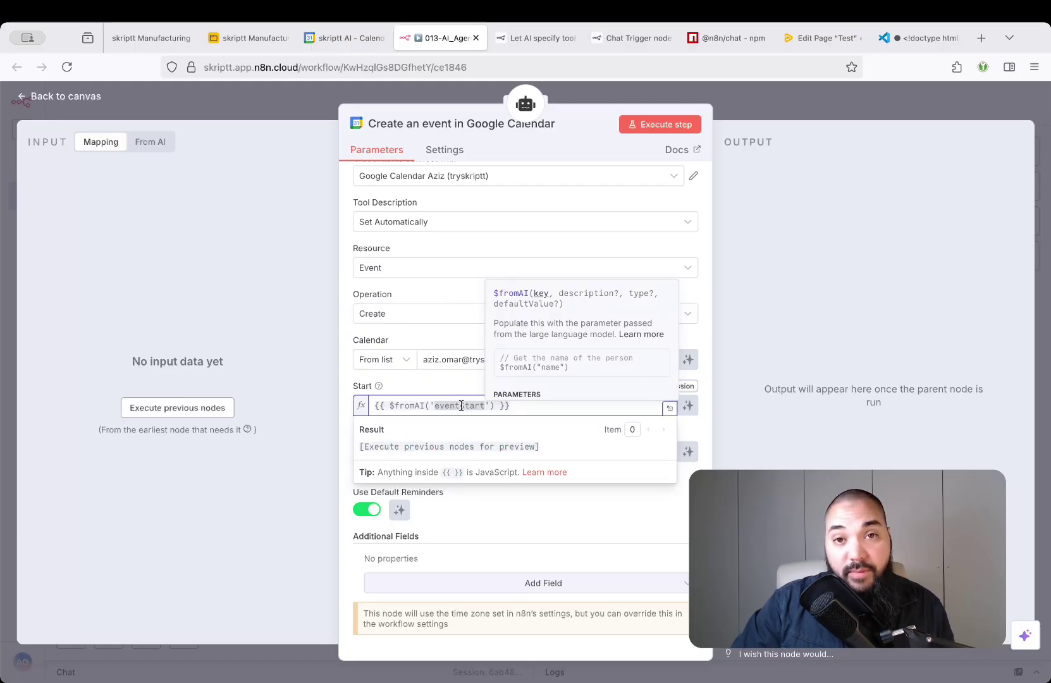
{"action": "left_click", "coordinate": [458, 382]}
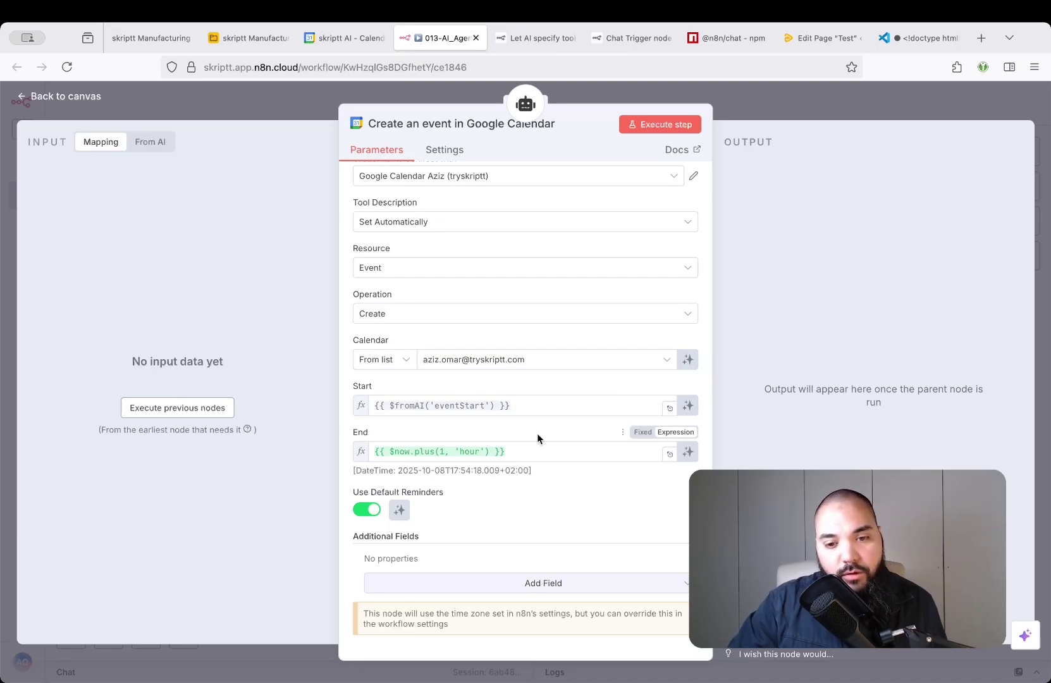
{"action": "left_click", "coordinate": [538, 403]}
{"action": "left_click", "coordinate": [533, 391]}
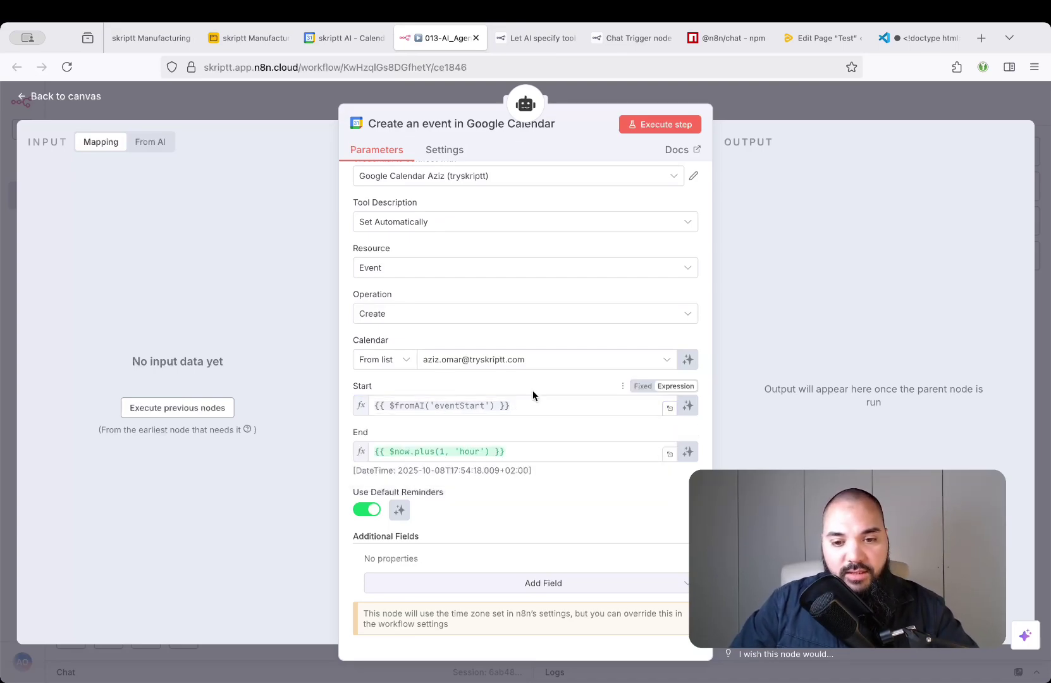
Replace the event's End expression with the copied one and change its key, making it {{ $fromAI('eventEnd') }}
{"action": "left_click", "coordinate": [525, 451]}
{"action": "key", "text": "ctrl+a"}
{"action": "key", "text": "ctrl+v"}
{"action": "key", "text": "Left"}
{"action": "key", "text": "Left"}
{"action": "key", "text": "Left"}
{"action": "key", "text": "Left"}
{"action": "key", "text": "Left"}
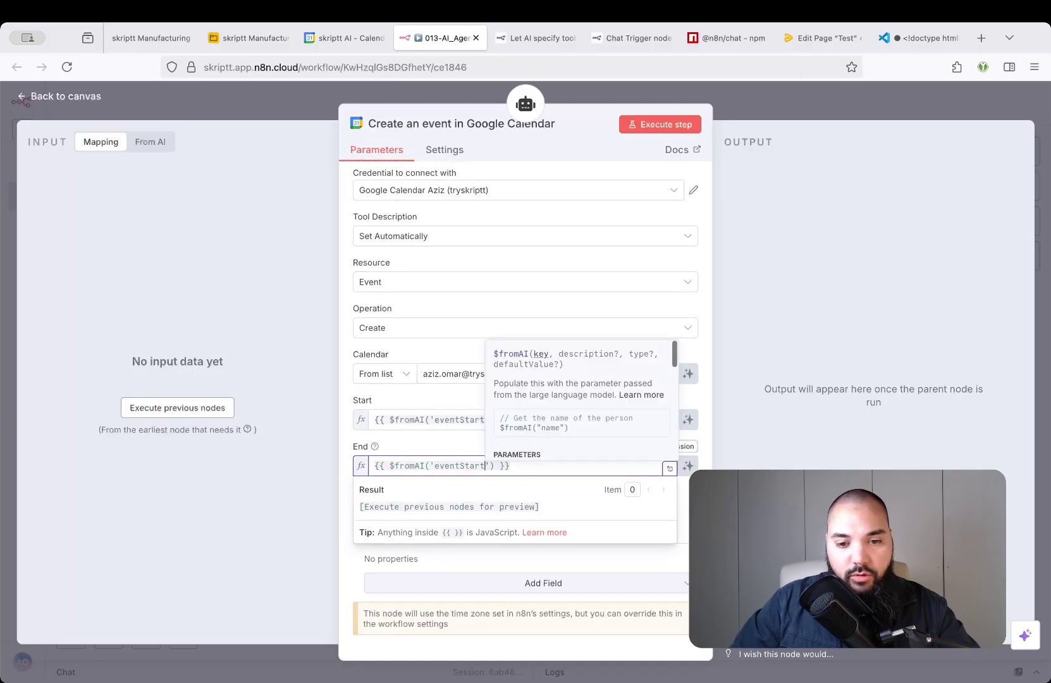
{"action": "key", "text": "BackSpace"}
{"action": "key", "text": "BackSpace"}
{"action": "key", "text": "BackSpace"}
{"action": "key", "text": "BackSpace"}
{"action": "key", "text": "BackSpace"}
{"action": "type", "text": "end"}
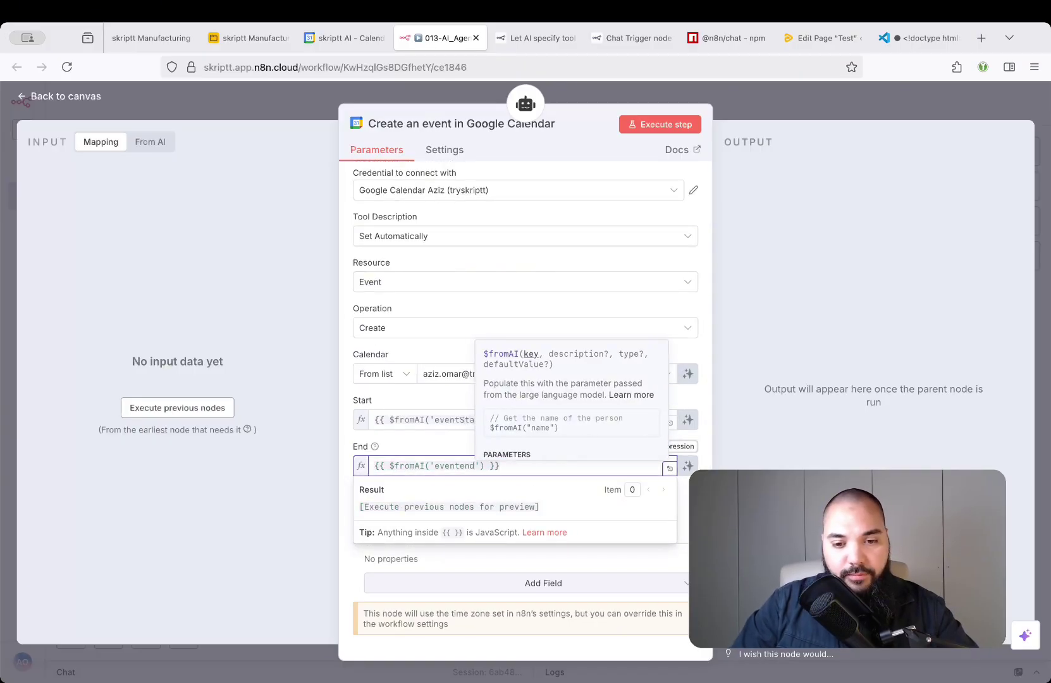
{"action": "key", "text": "BackSpace"}
{"action": "key", "text": "BackSpace"}
{"action": "type", "text": "End"}
{"action": "left_click", "coordinate": [440, 446]}
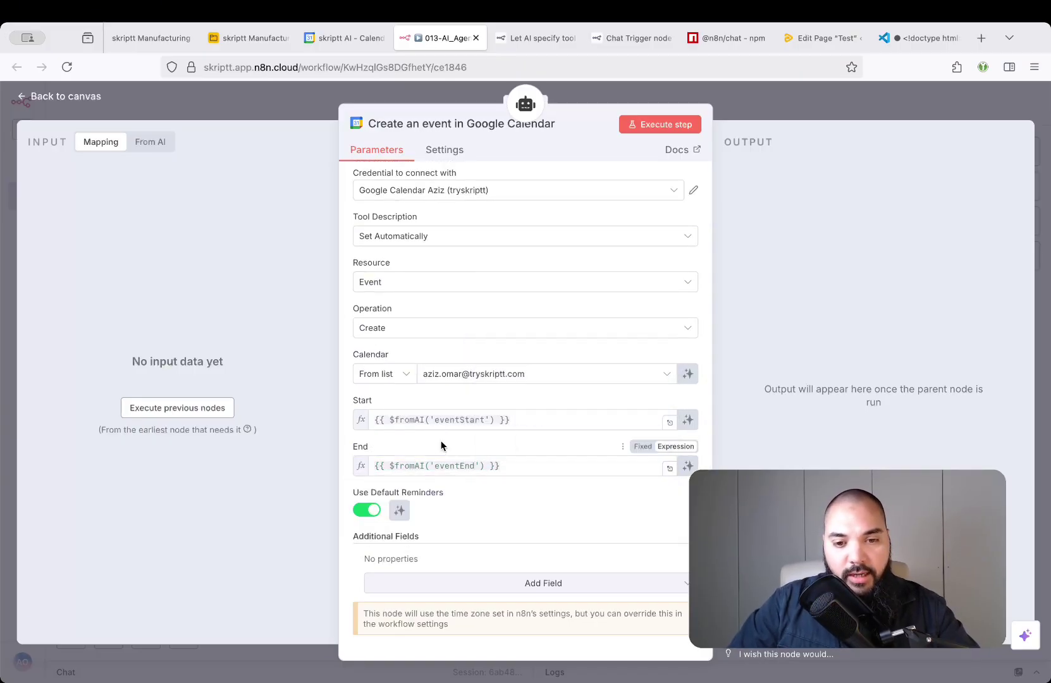
Close the Google Calendar tool's settings and tidy up the node layout on the canvas
{"action": "scroll", "coordinate": [581, 427], "scroll_direction": "down", "scroll_amount": 1}
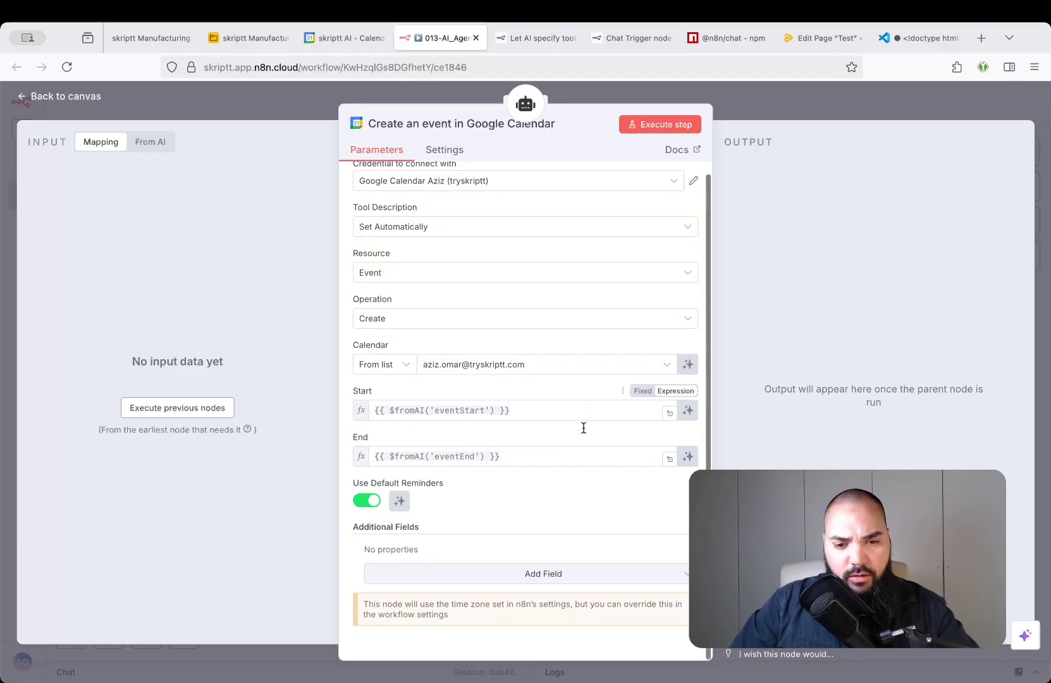
{"action": "scroll", "coordinate": [582, 427], "scroll_direction": "up", "scroll_amount": 1}
{"action": "left_click", "coordinate": [795, 102]}
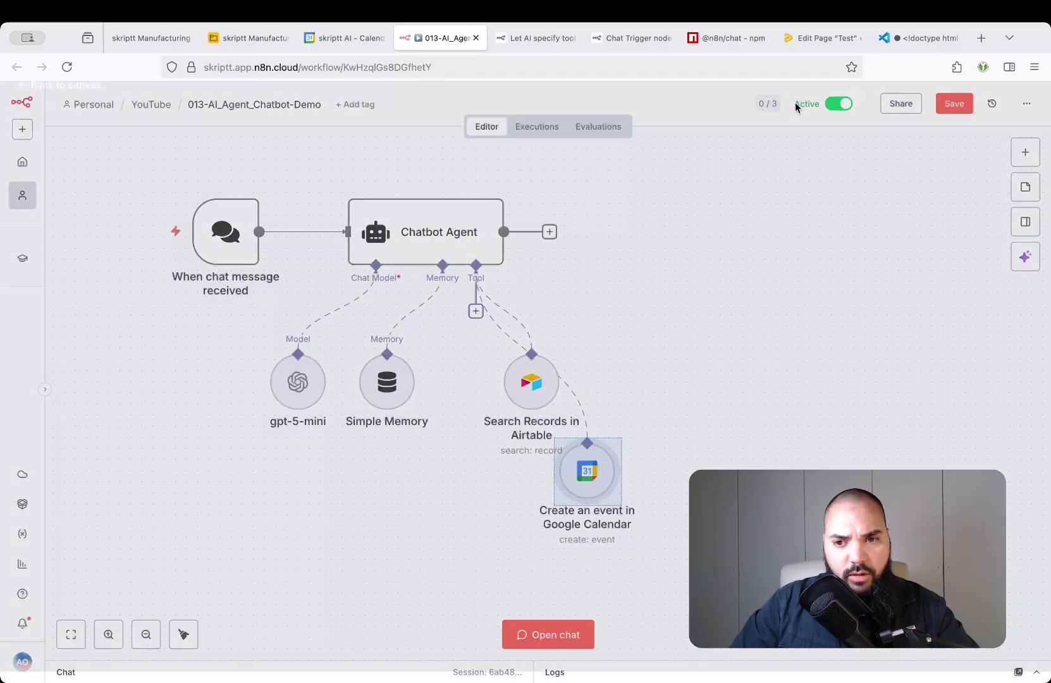
{"action": "scroll", "coordinate": [655, 291], "scroll_direction": "up", "scroll_amount": 2}
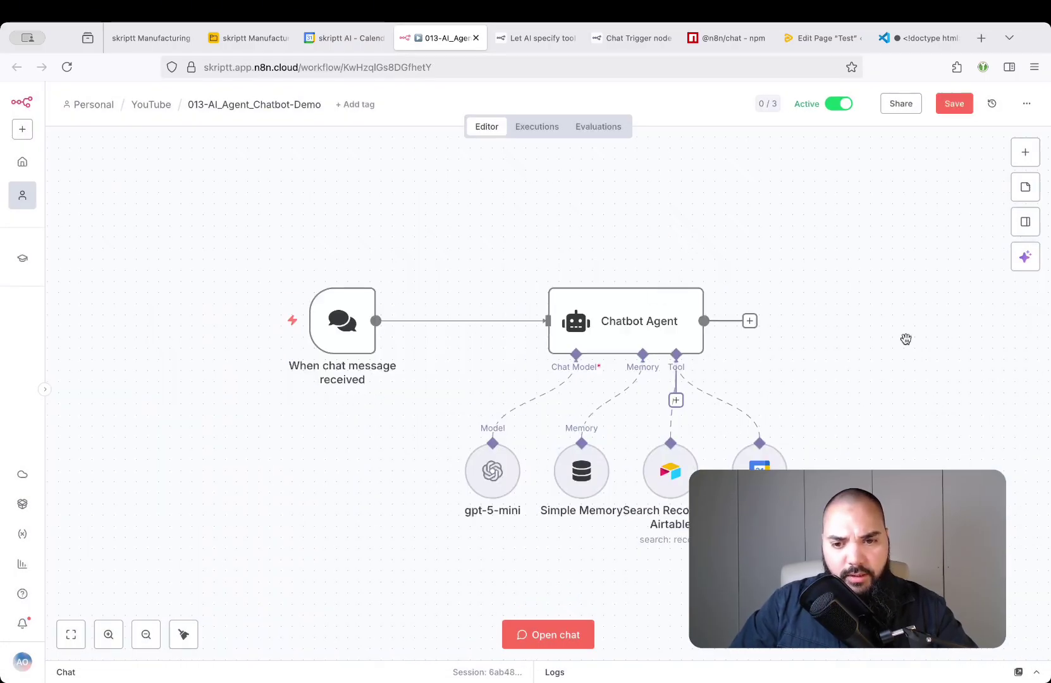
{"action": "left_click_drag", "start_coordinate": [905, 337], "coordinate": [699, 268]}
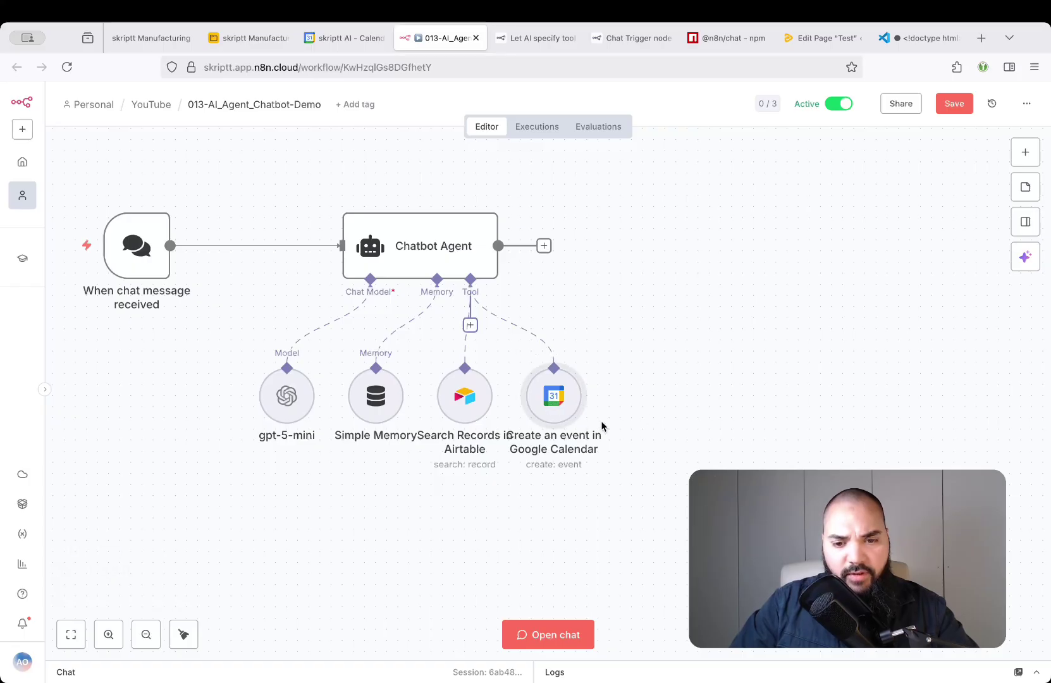
Open the Chatbot Agent's system message full-size and examine the Google Calendar - Create Event instructions on title, start date and end date
{"action": "double_click", "coordinate": [453, 252]}
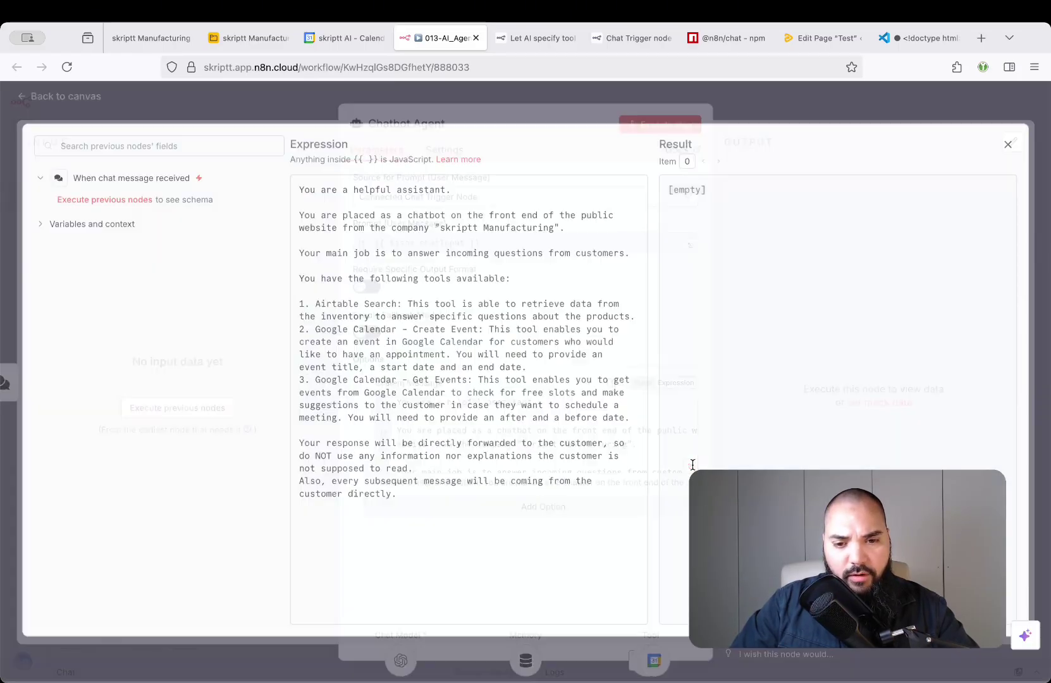
{"action": "left_click", "coordinate": [690, 466]}
{"action": "left_click_drag", "start_coordinate": [413, 331], "coordinate": [528, 372]}
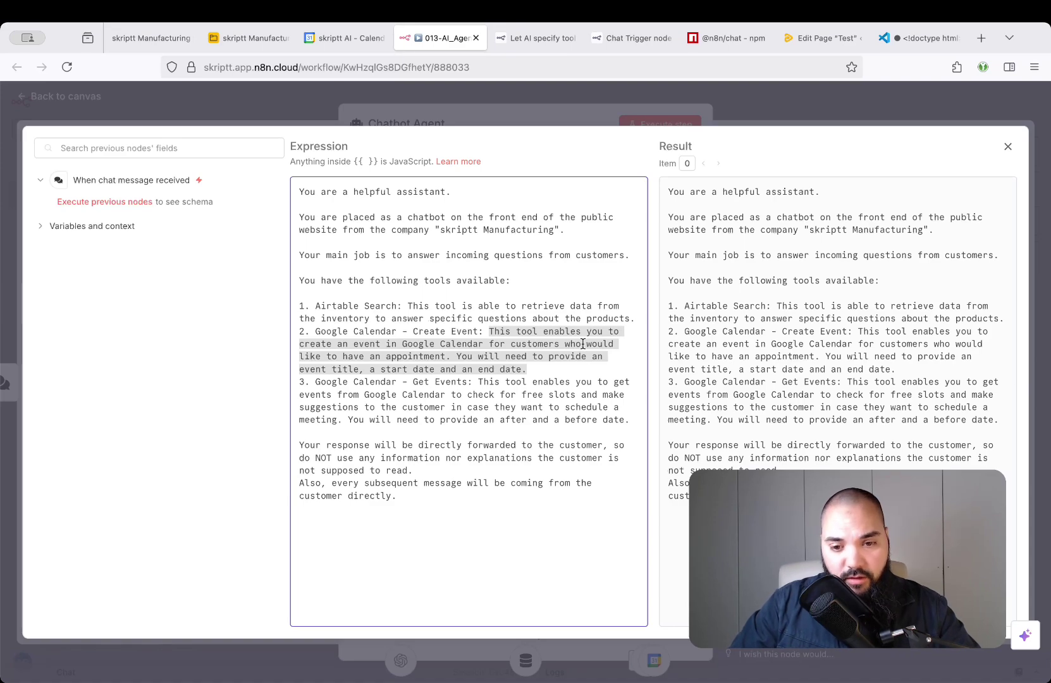
{"action": "left_click_drag", "start_coordinate": [456, 356], "coordinate": [554, 367]}
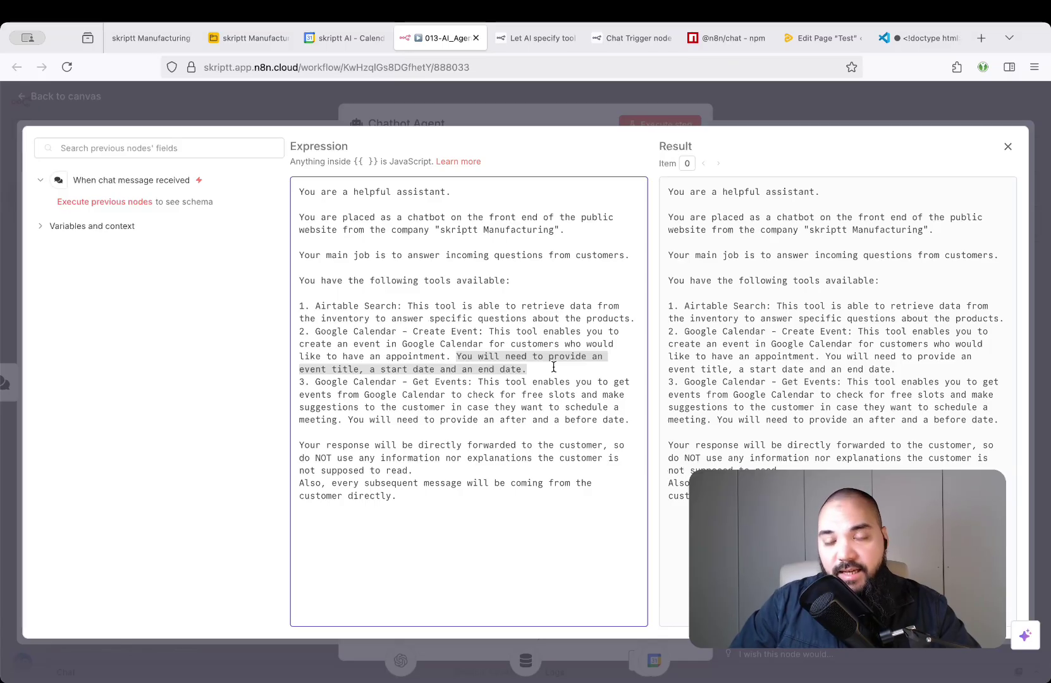
{"action": "left_click", "coordinate": [554, 366]}
{"action": "left_click_drag", "start_coordinate": [455, 356], "coordinate": [532, 368]}
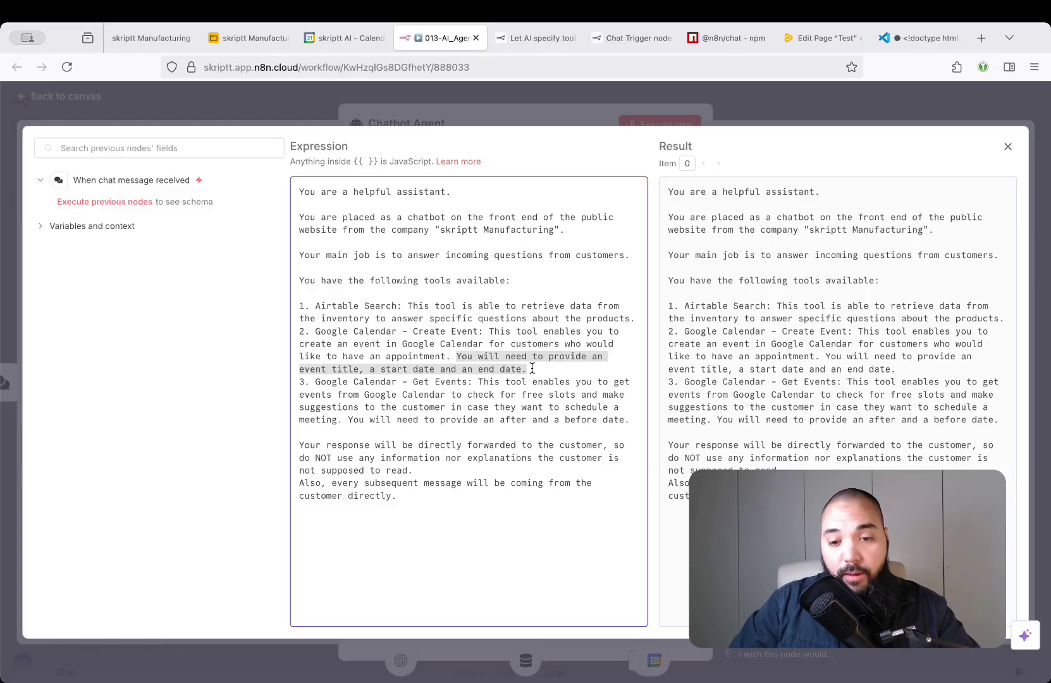
{"action": "double_click", "coordinate": [345, 369]}
{"action": "left_click", "coordinate": [394, 370]}
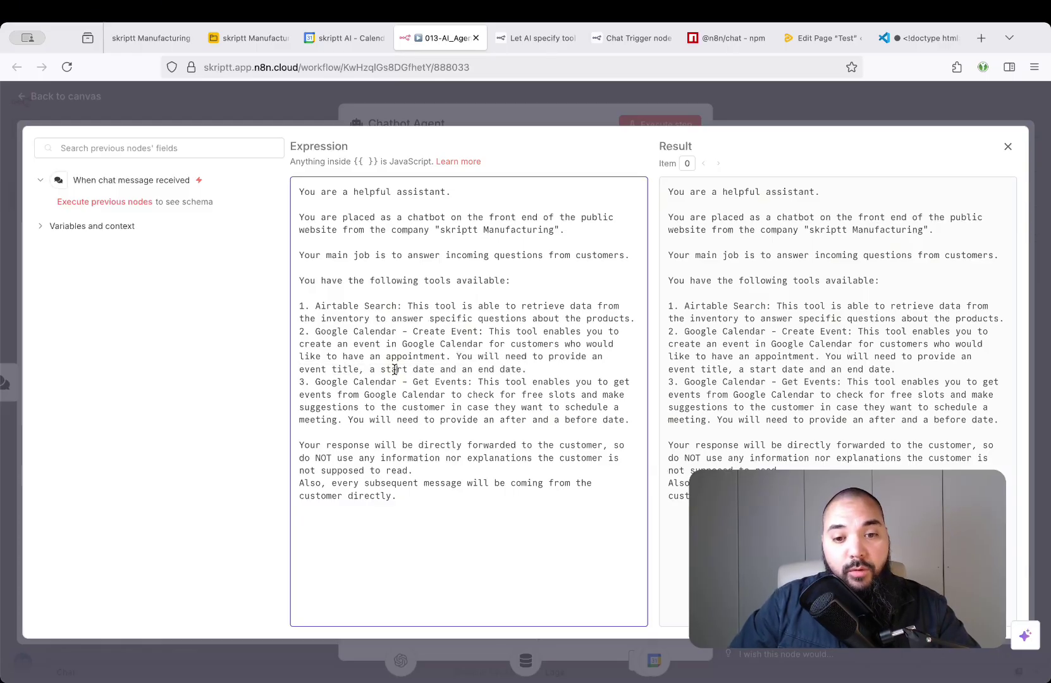
{"action": "left_click_drag", "start_coordinate": [394, 369], "coordinate": [523, 370]}
{"action": "left_click", "coordinate": [482, 369]}
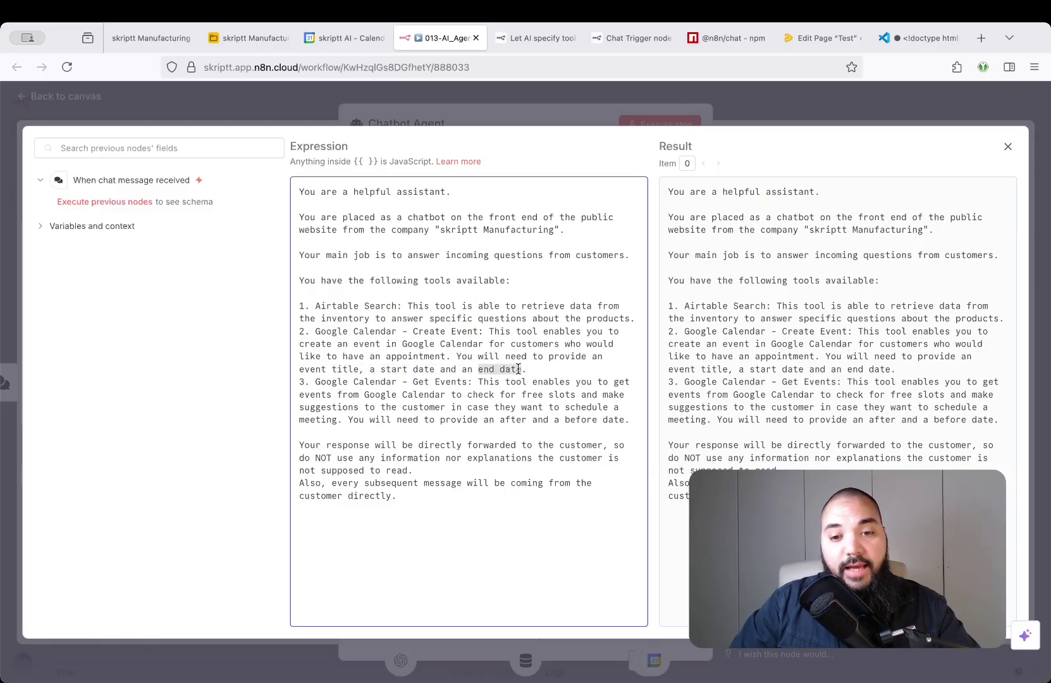
{"action": "left_click", "coordinate": [553, 371]}
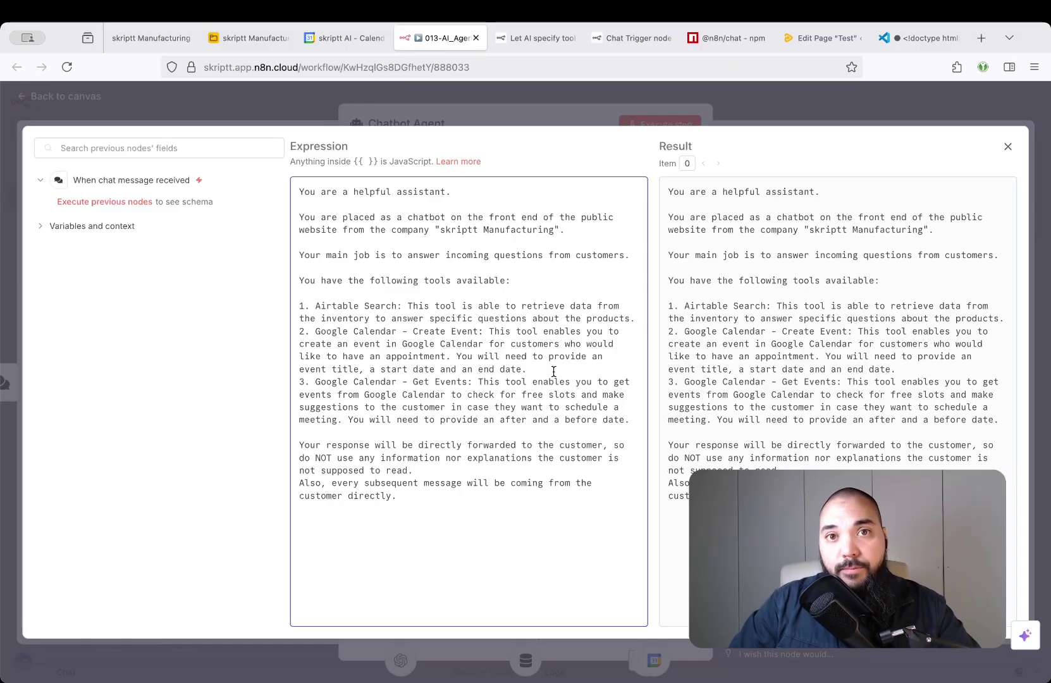
Review the Create Event tool's title, start date and end date requirements in the system message and close the Chatbot Agent's settings
{"action": "left_click_drag", "start_coordinate": [456, 357], "coordinate": [530, 376]}
{"action": "left_click", "coordinate": [534, 370]}
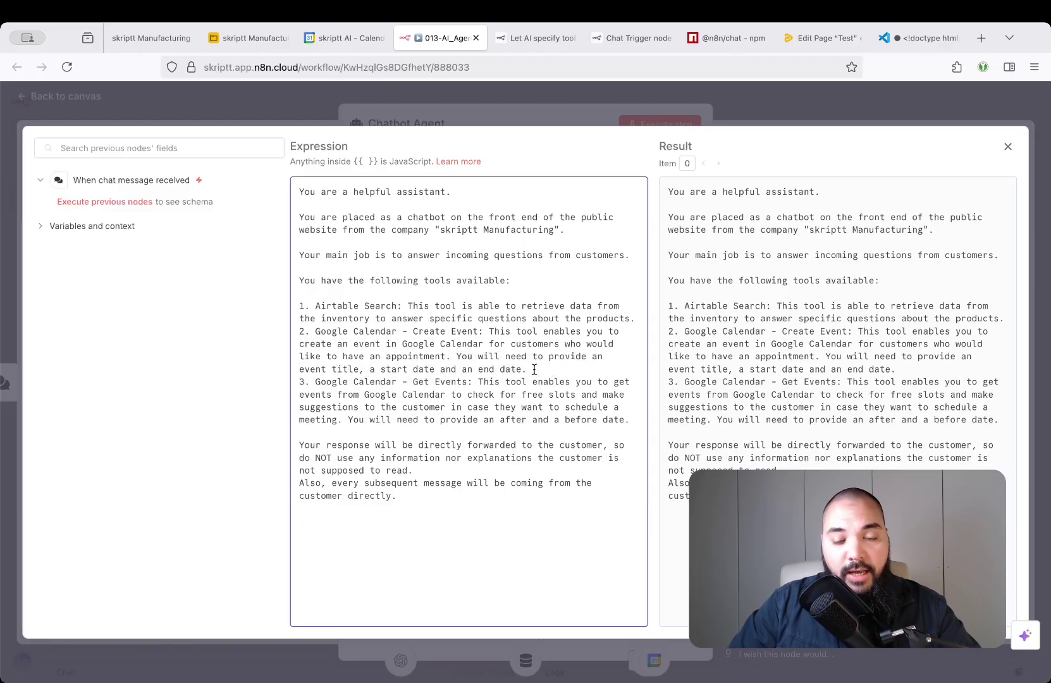
{"action": "left_click", "coordinate": [723, 96]}
{"action": "left_click", "coordinate": [723, 97]}
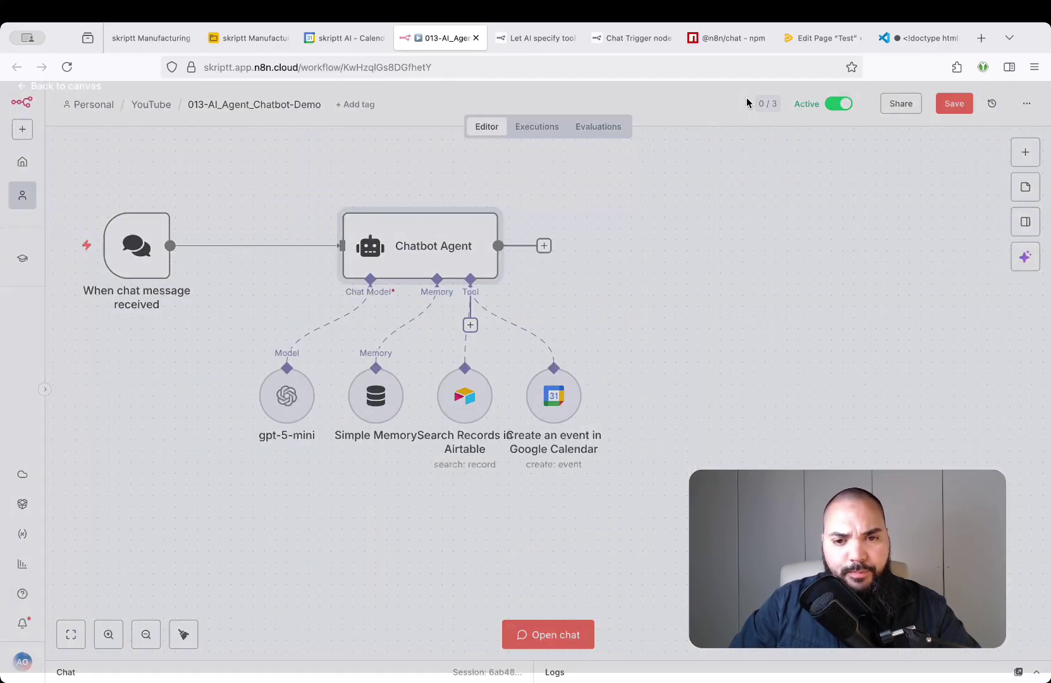
Check the events in Google Calendar and add the Summary field to the Create an event in Google Calendar tool
{"action": "double_click", "coordinate": [558, 394]}
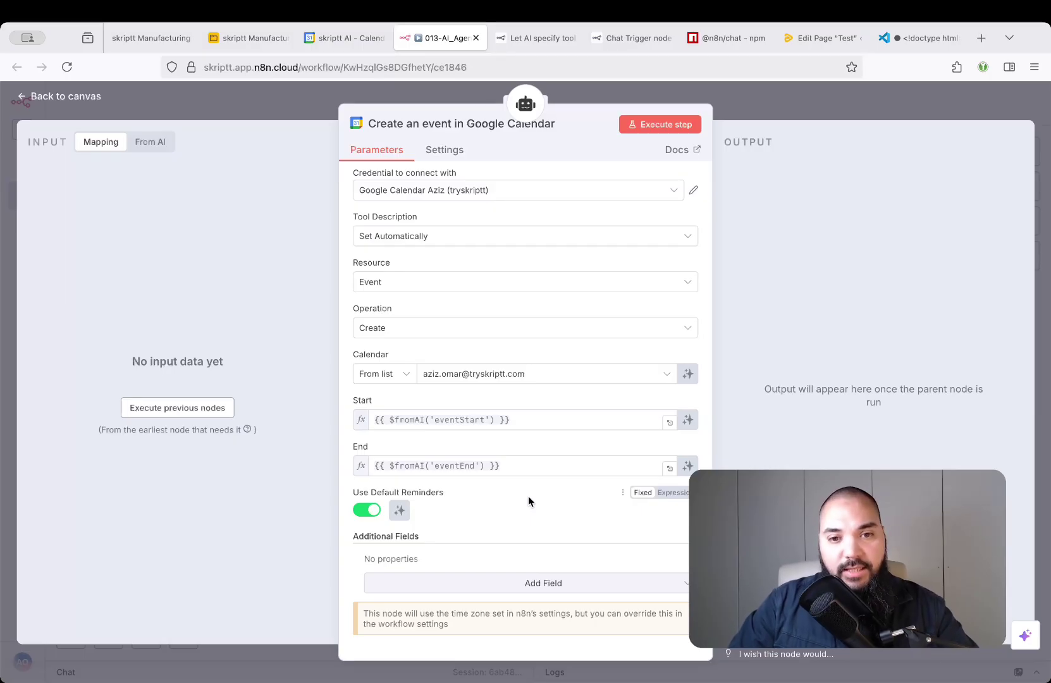
{"action": "left_click", "coordinate": [349, 44]}
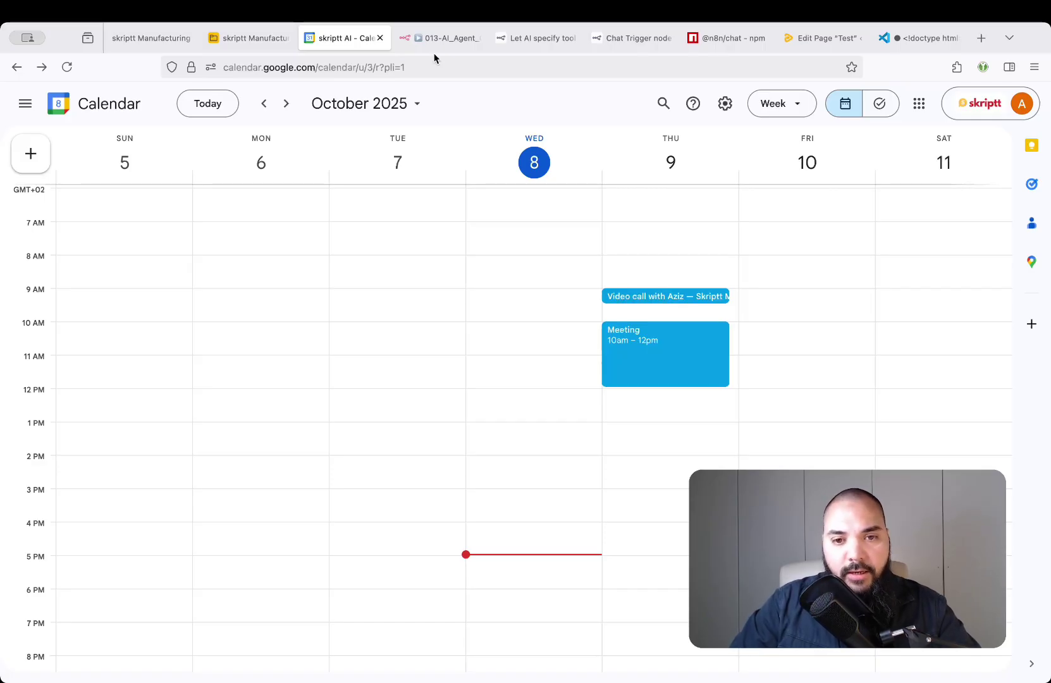
{"action": "left_click", "coordinate": [421, 36]}
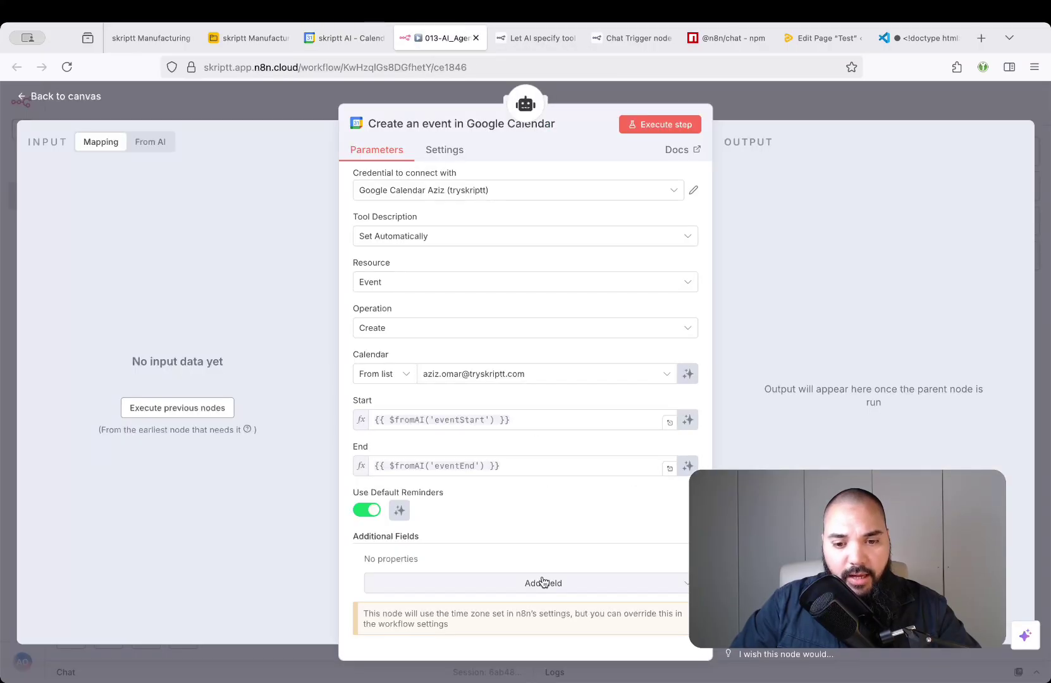
{"action": "left_click", "coordinate": [576, 592]}
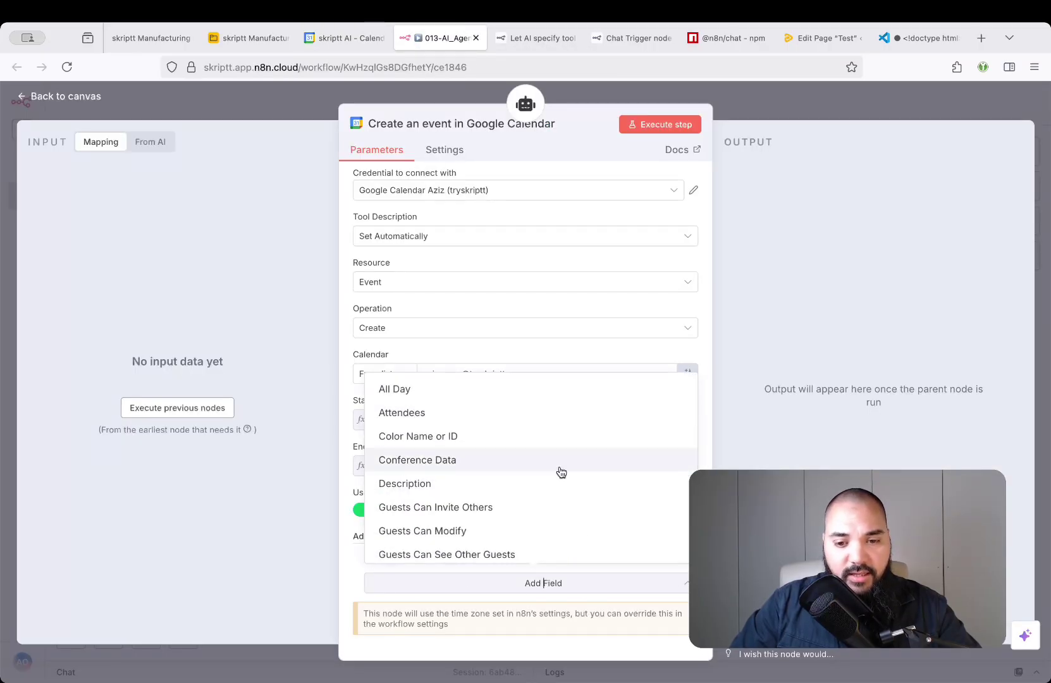
{"action": "scroll", "coordinate": [559, 473], "scroll_direction": "down", "scroll_amount": 5}
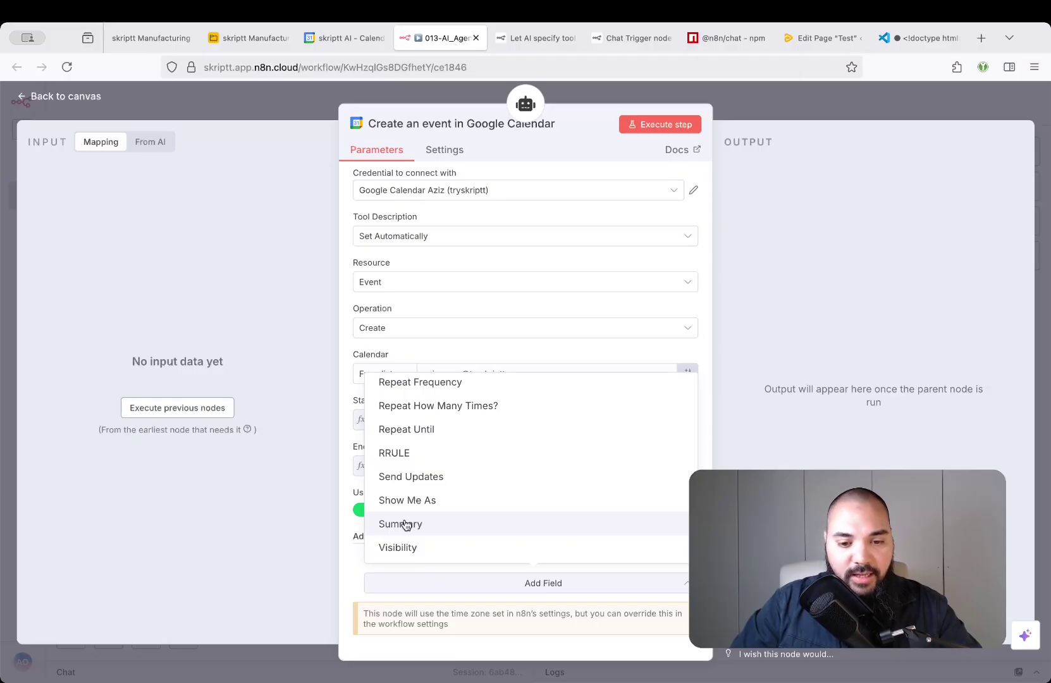
{"action": "left_click", "coordinate": [404, 525]}
{"action": "scroll", "coordinate": [505, 526], "scroll_direction": "down", "scroll_amount": 1}
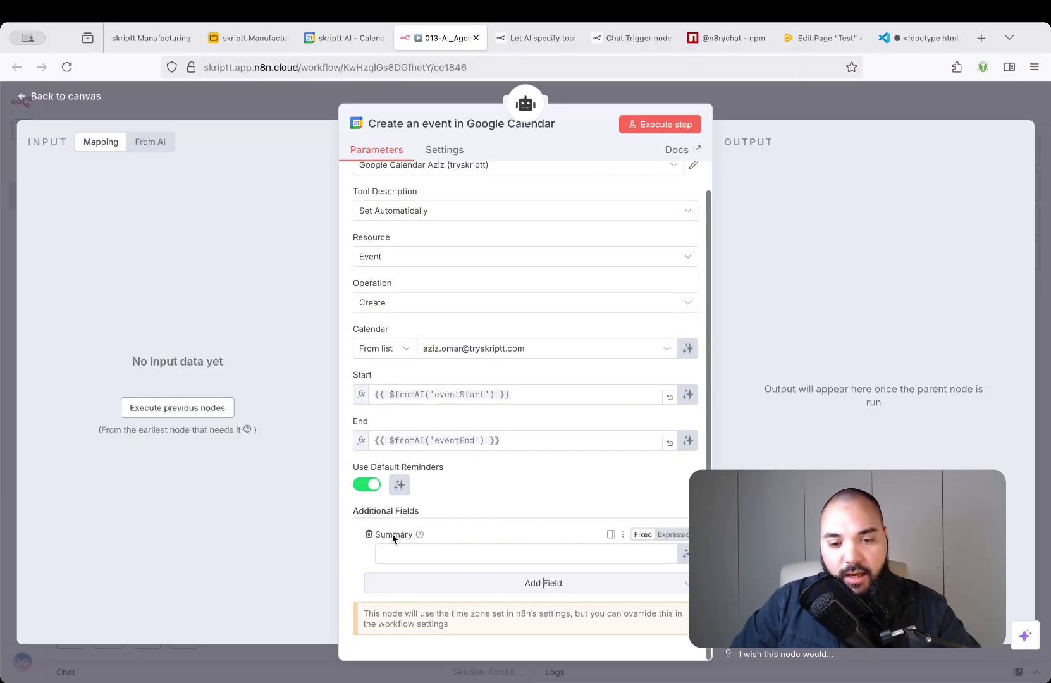
Set the event's Summary to the expression {{ $fromAI('eventTitle') }} and close the create-event tool's settings
{"action": "mouse_move", "coordinate": [420, 535]}
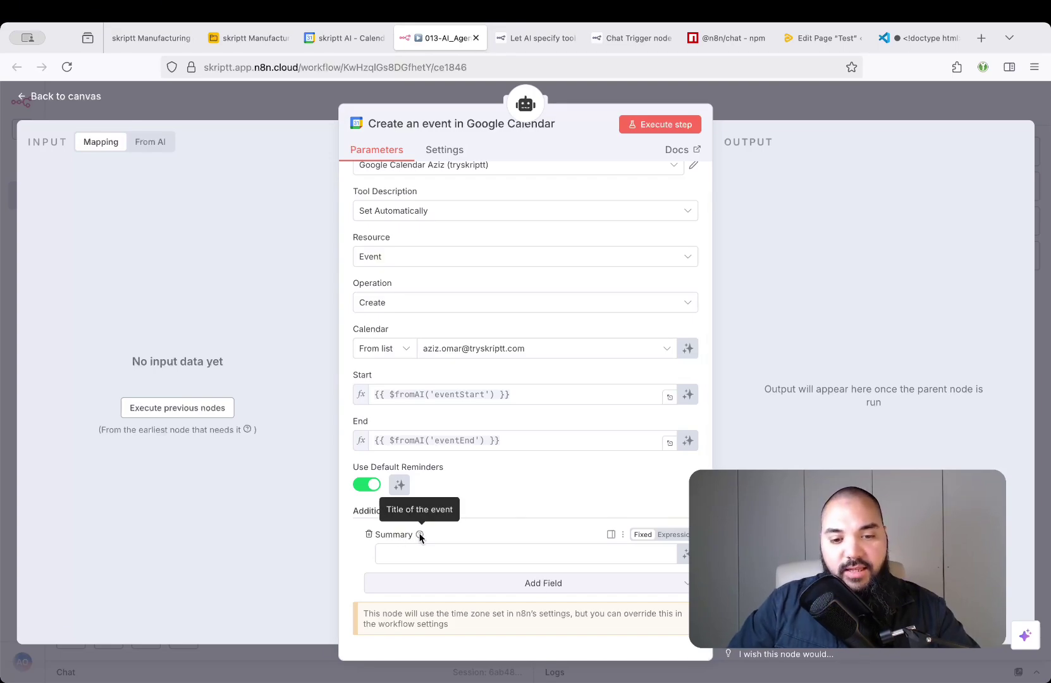
{"action": "left_click", "coordinate": [426, 556]}
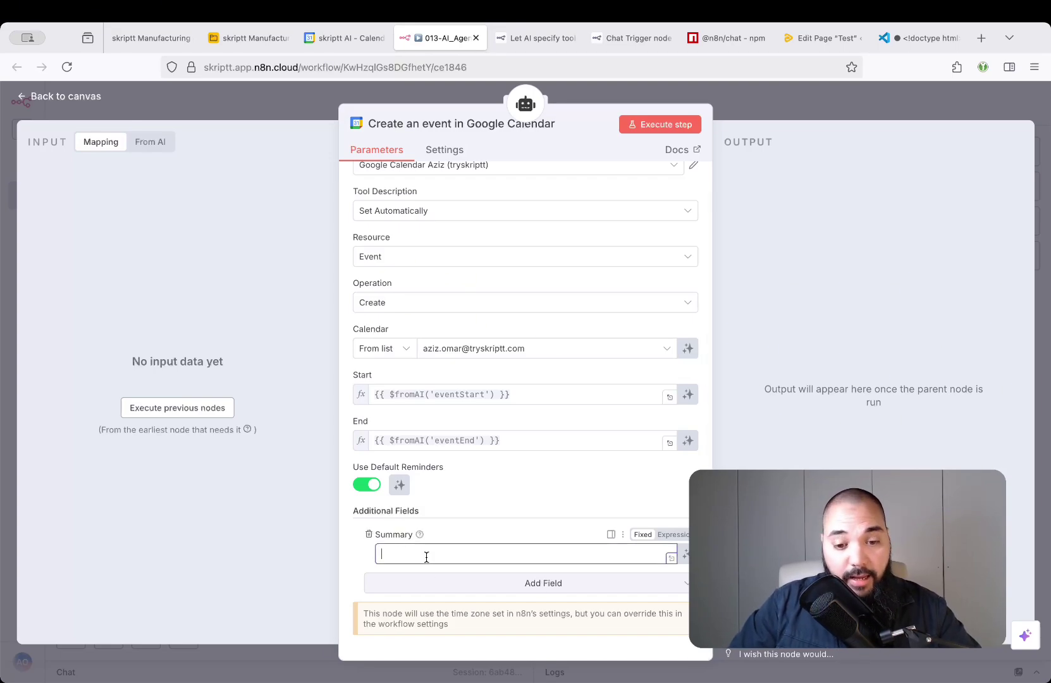
{"action": "type", "text": "{{ $from"}
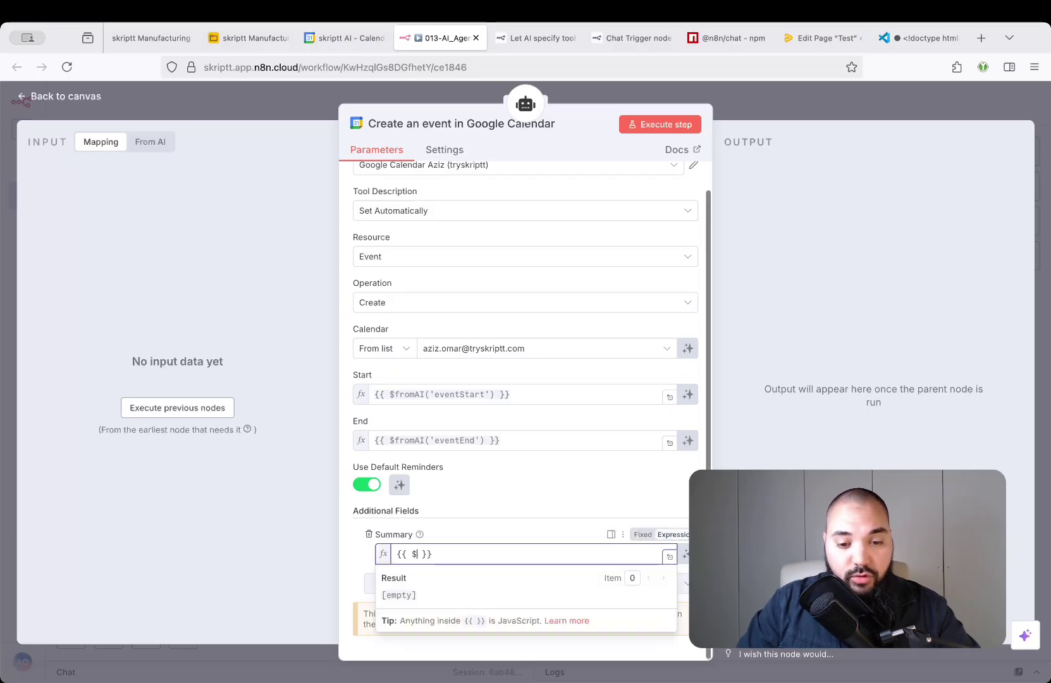
{"action": "key", "text": "Return"}
{"action": "type", "text": "'"}
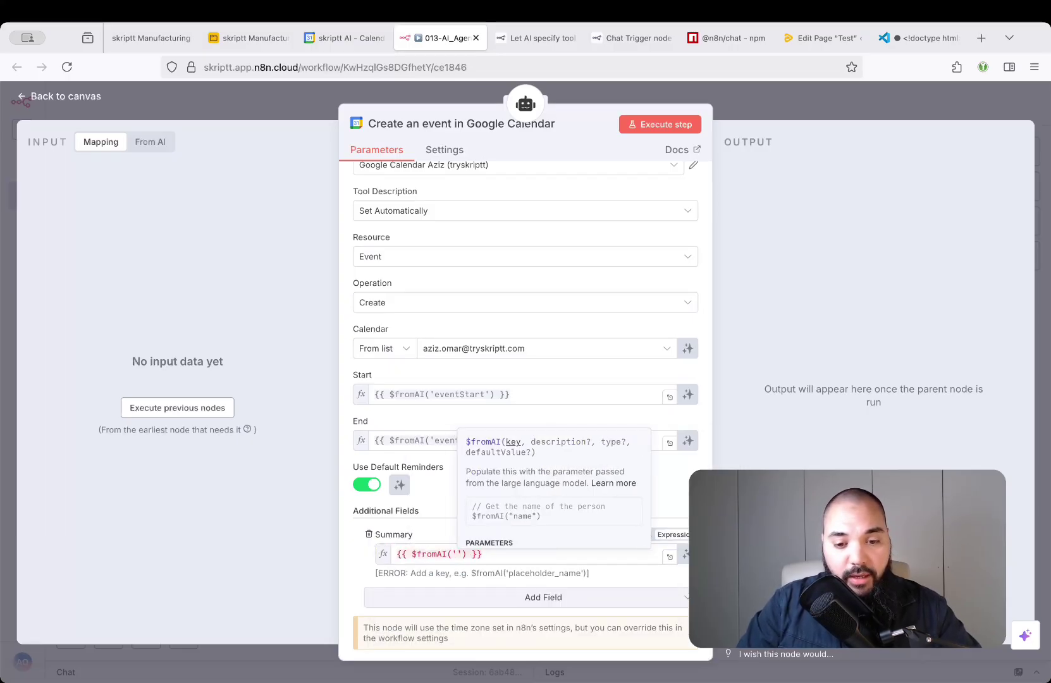
{"action": "type", "text": "even"}
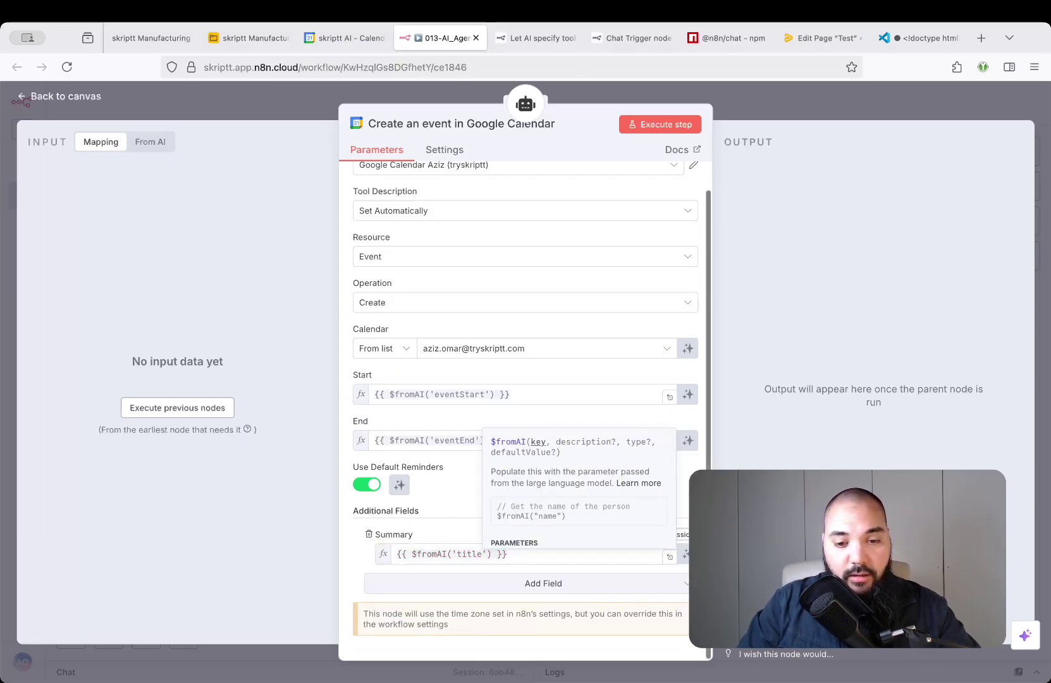
{"action": "type", "text": "tTitle"}
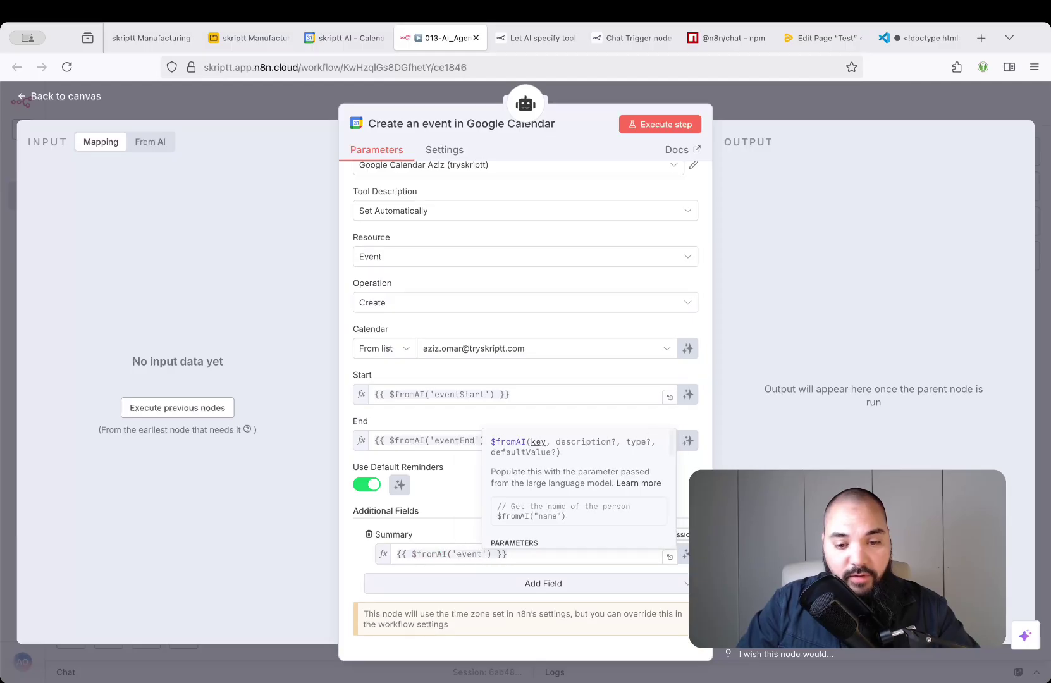
{"action": "left_click", "coordinate": [468, 500]}
{"action": "scroll", "coordinate": [602, 499], "scroll_direction": "up", "scroll_amount": 1}
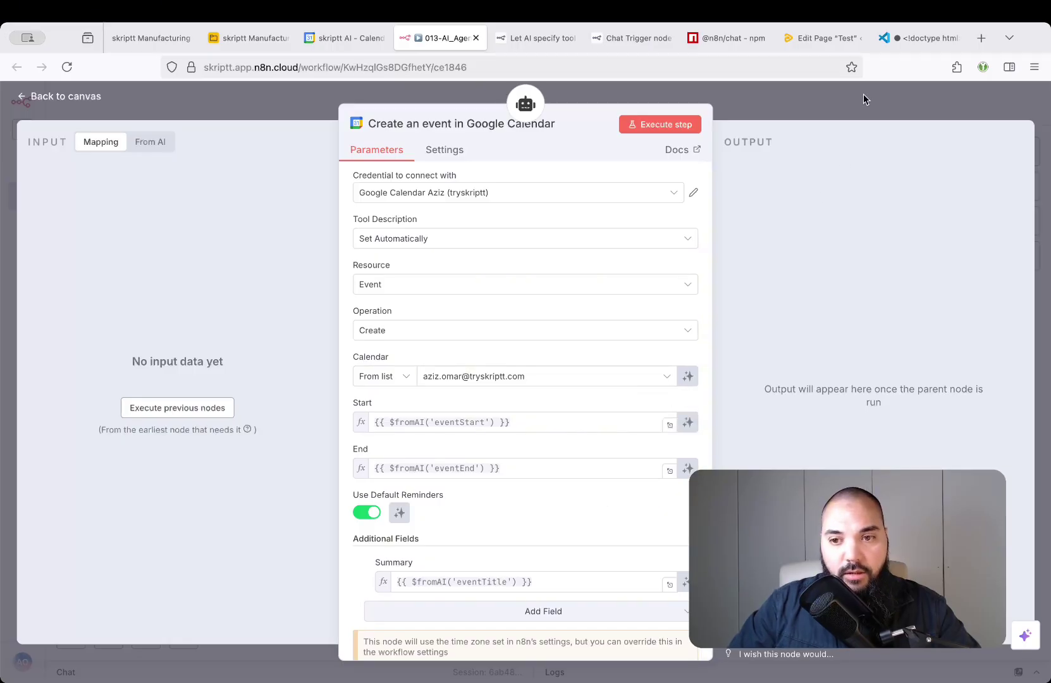
{"action": "left_click", "coordinate": [845, 113]}
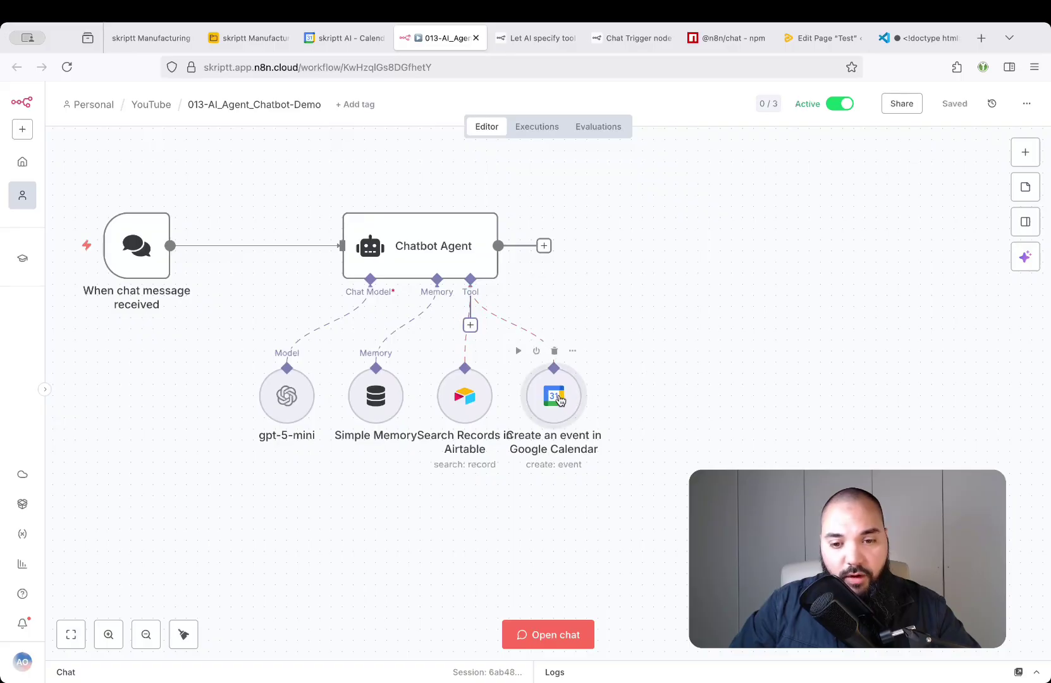
Spread the Airtable and Google Calendar tool nodes apart and add a second Google Calendar tool to the Chatbot Agent
{"action": "left_click_drag", "start_coordinate": [558, 398], "coordinate": [614, 398]}
{"action": "left_click_drag", "start_coordinate": [475, 393], "coordinate": [453, 392]}
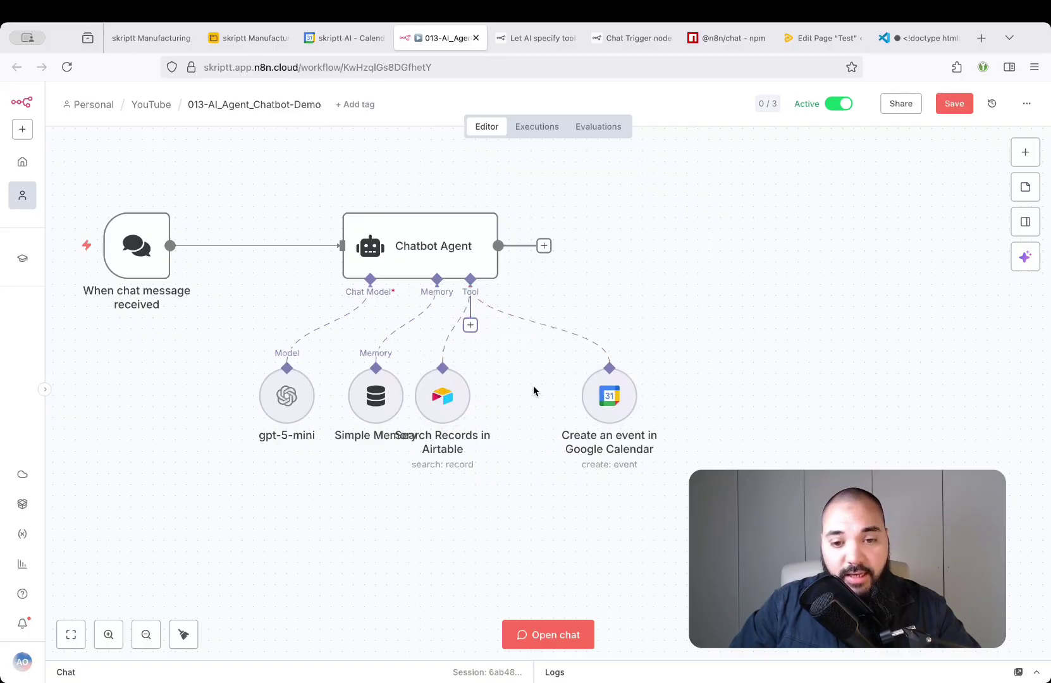
{"action": "left_click", "coordinate": [471, 325]}
{"action": "type", "text": "google cale"}
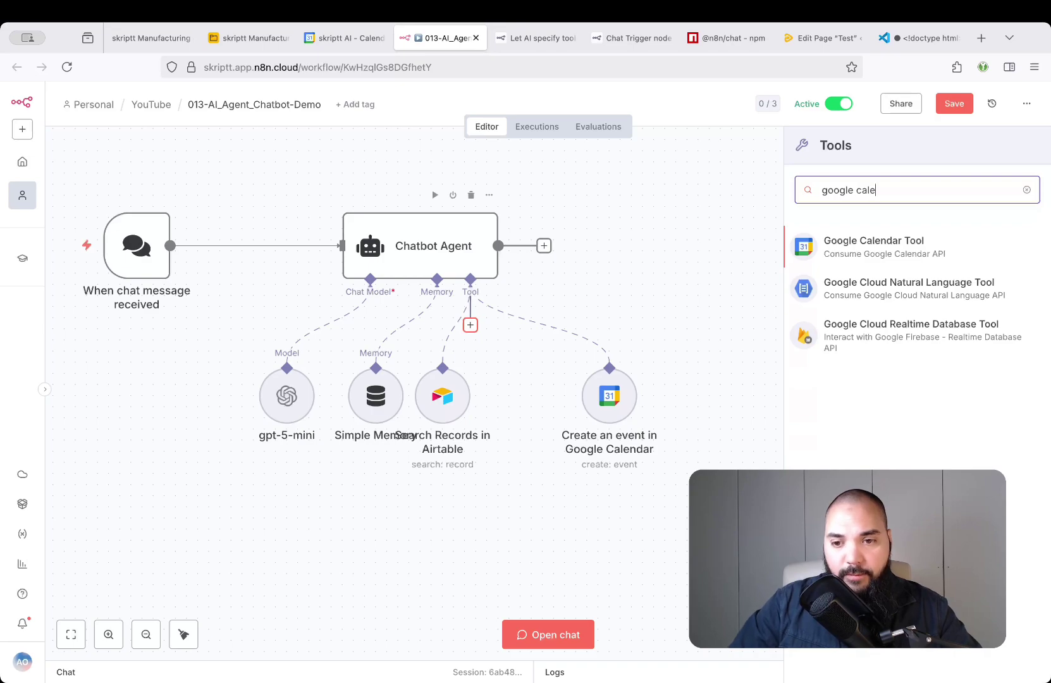
{"action": "key", "text": "Return"}
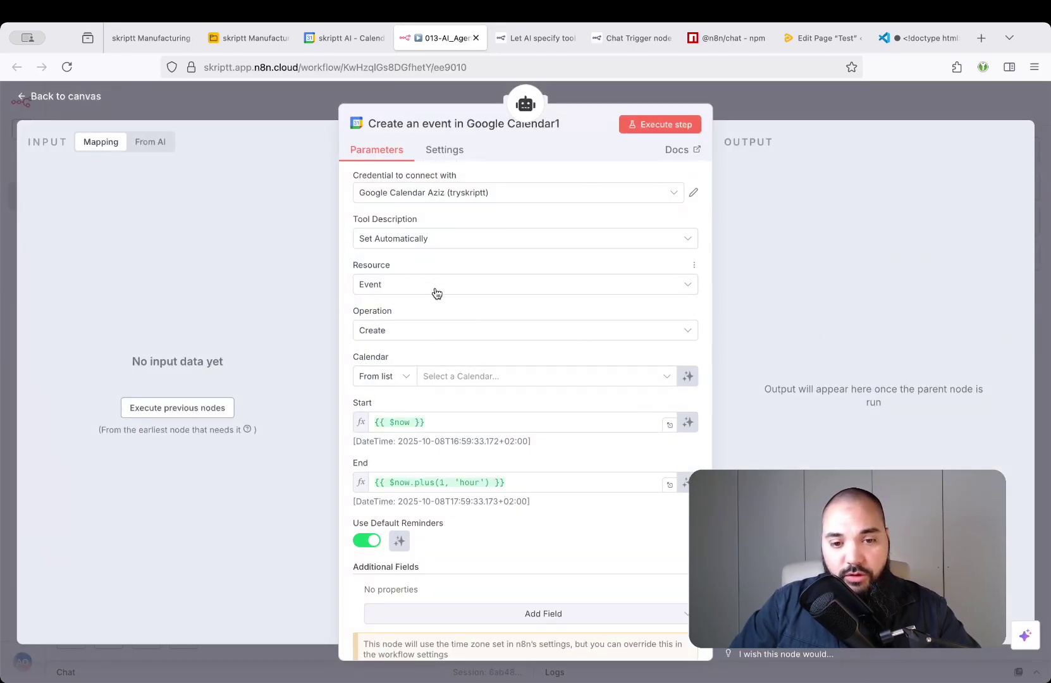
Set the new Google Calendar tool's operation to Get Many and select the account owner's calendar
{"action": "left_click", "coordinate": [433, 335]}
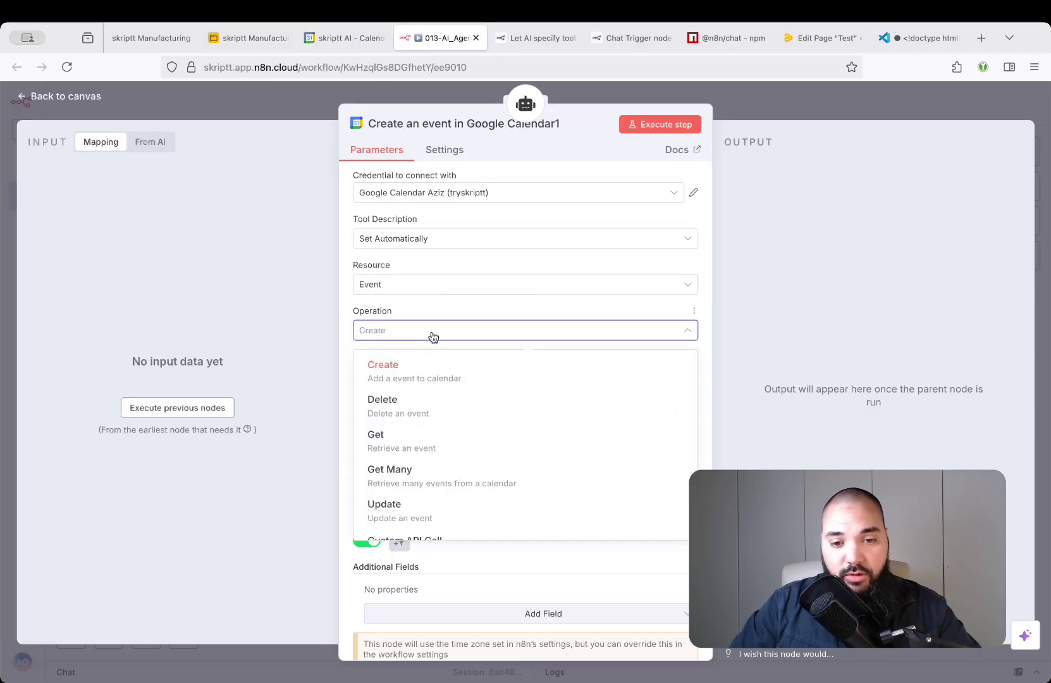
{"action": "left_click", "coordinate": [498, 452]}
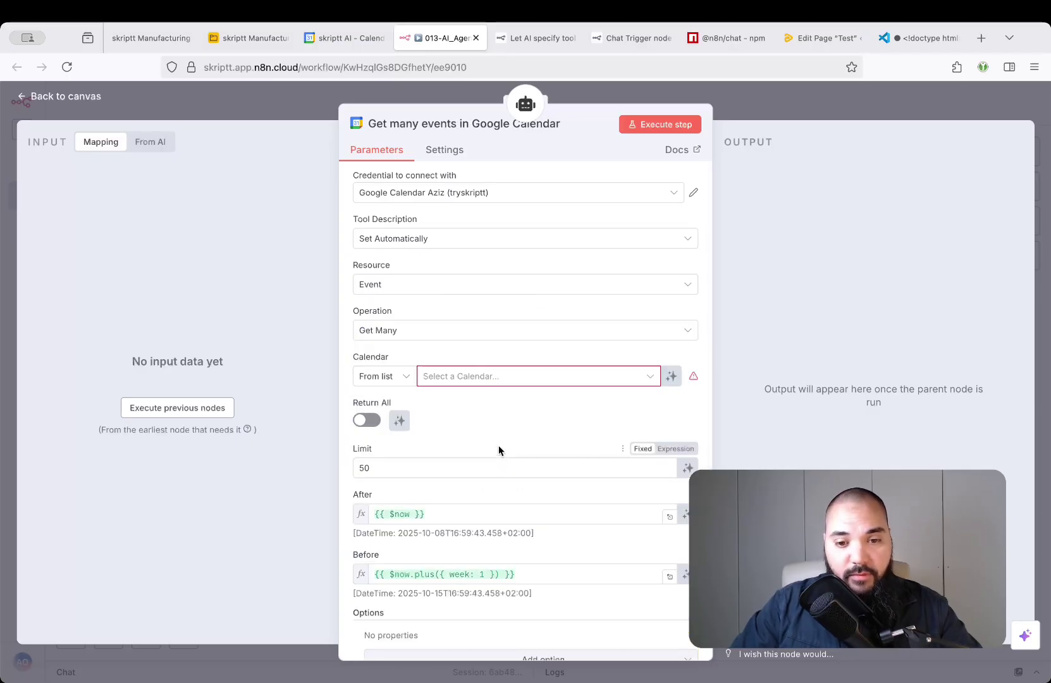
{"action": "left_click", "coordinate": [513, 375]}
{"action": "left_click", "coordinate": [514, 437]}
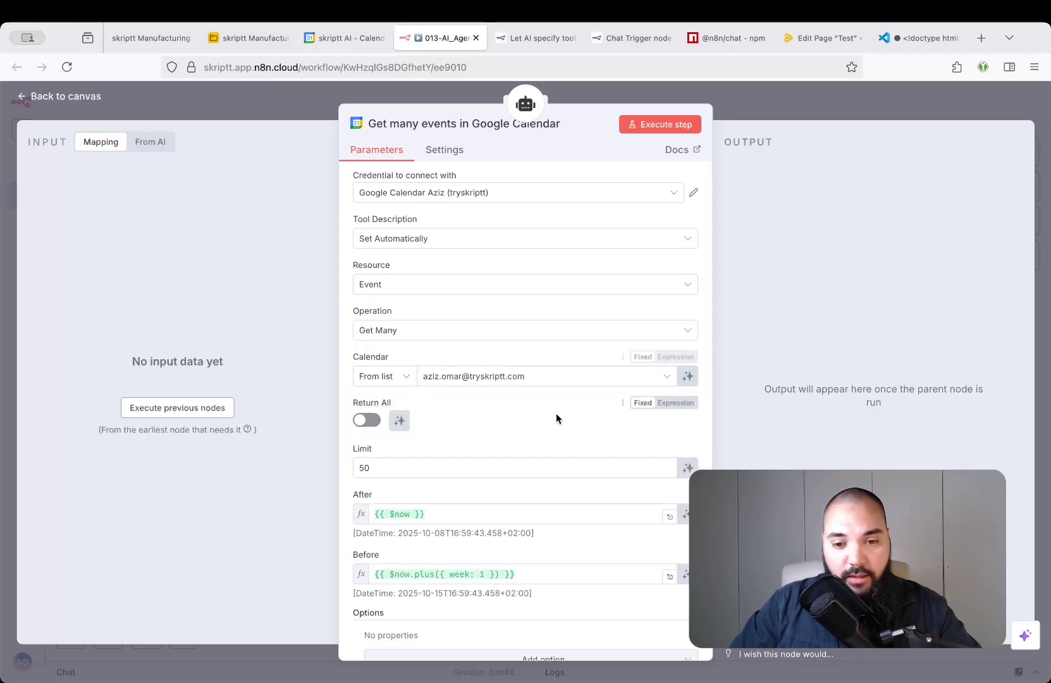
Replace the Get Many tool's After value with the expression {{$fromAI('dateAfter')}}
{"action": "scroll", "coordinate": [599, 428], "scroll_direction": "down", "scroll_amount": 2}
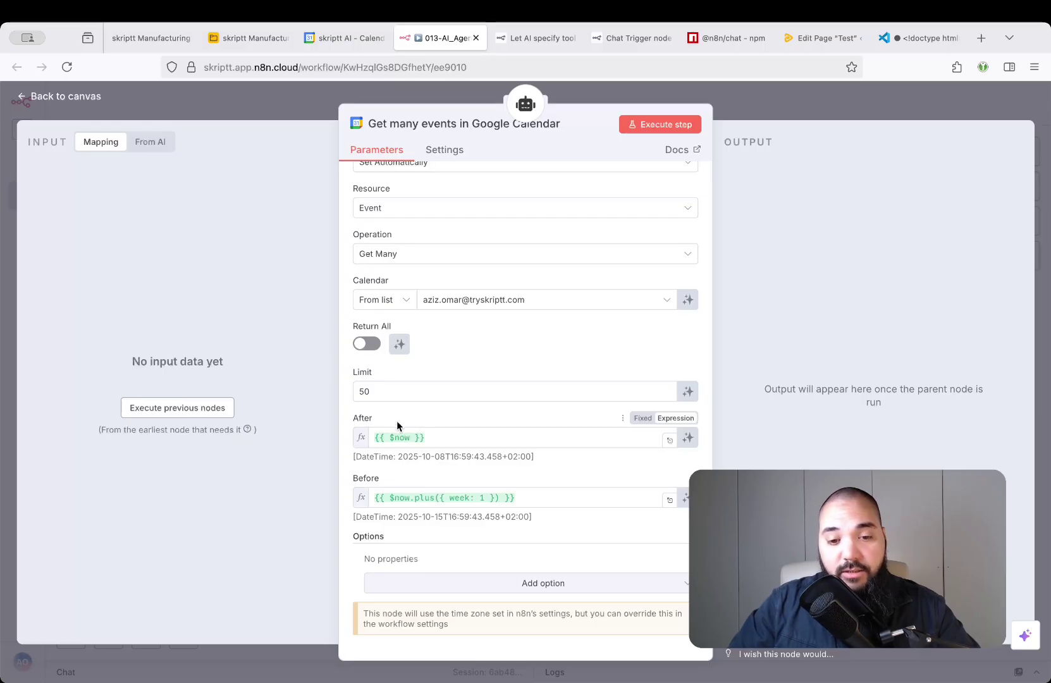
{"action": "left_click", "coordinate": [476, 439]}
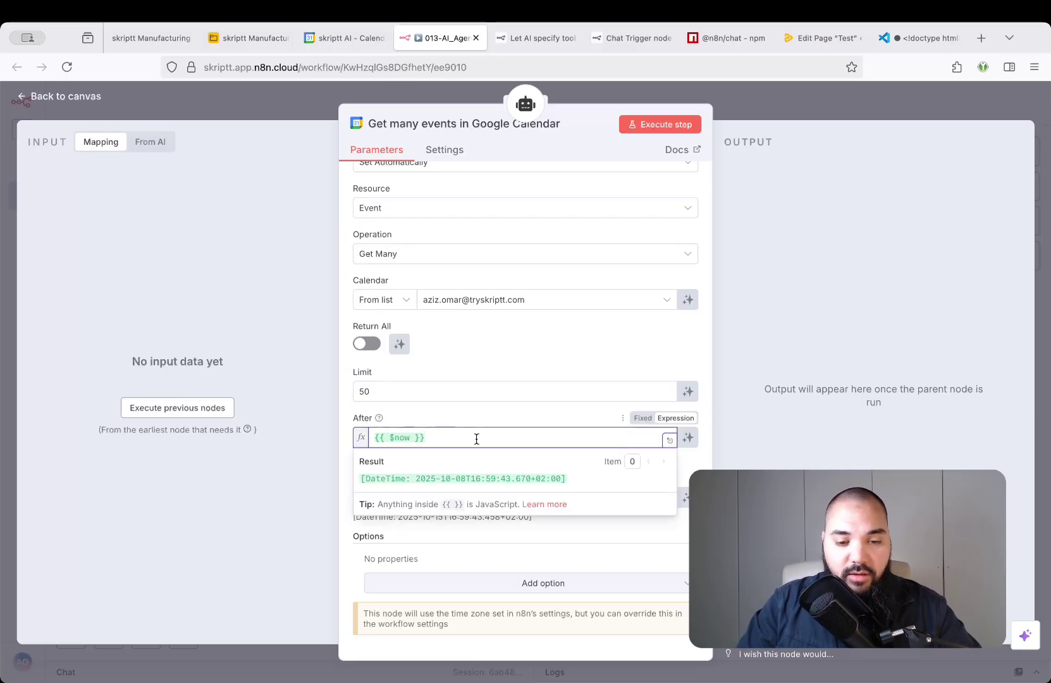
{"action": "key", "text": "super+a"}
{"action": "type", "text": "{{{{From}}}}"}
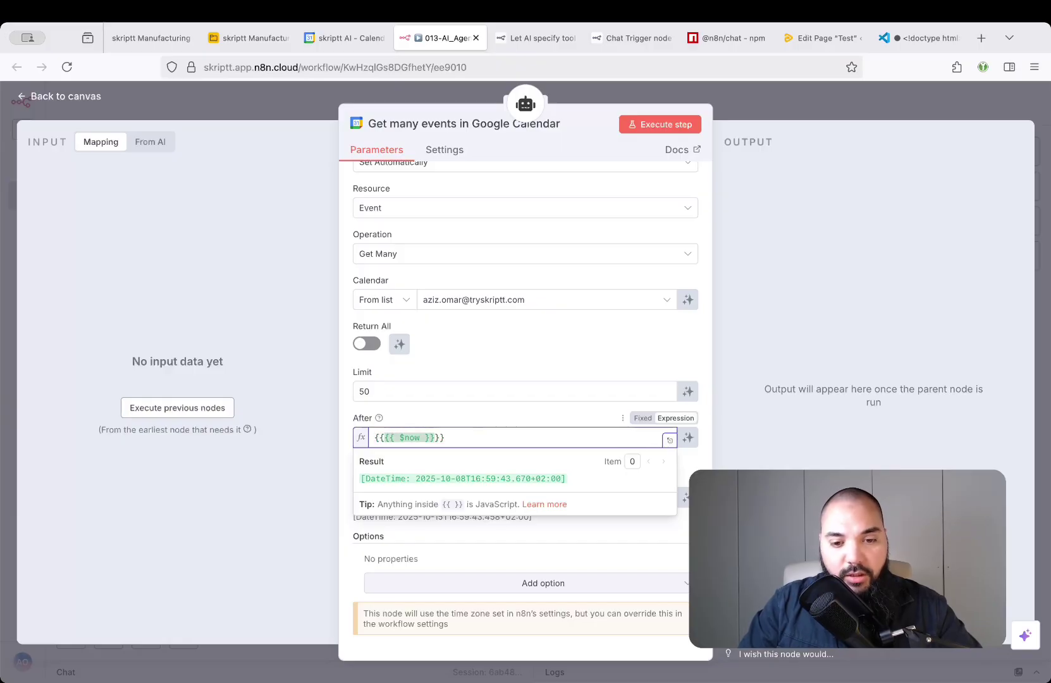
{"action": "key", "text": "BackSpace"}
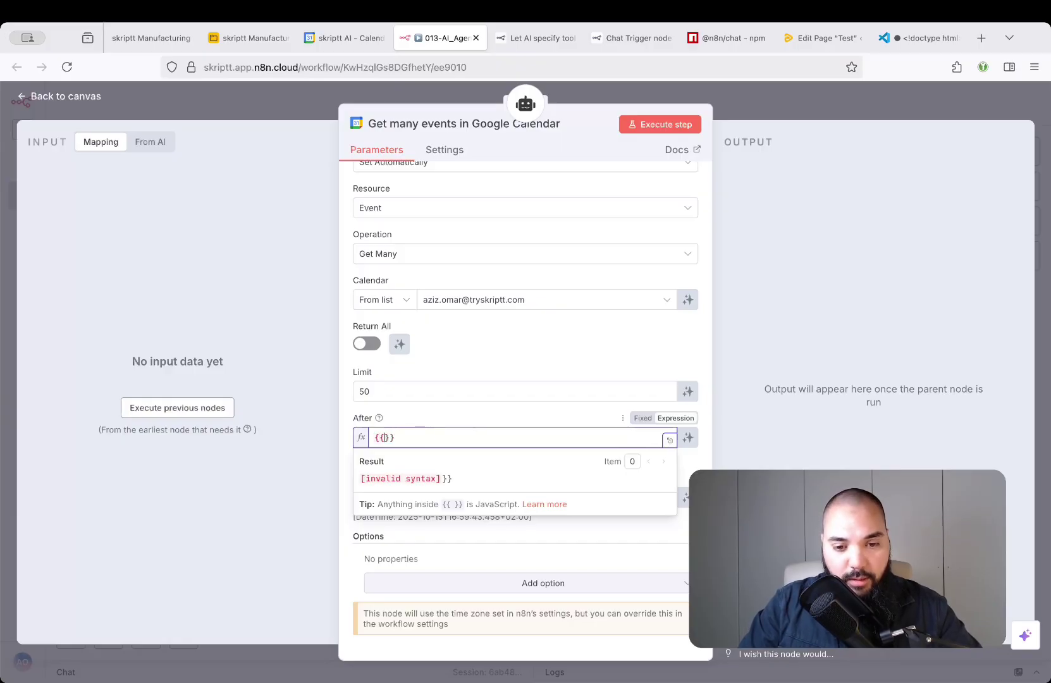
{"action": "type", "text": "$fromAI('"}
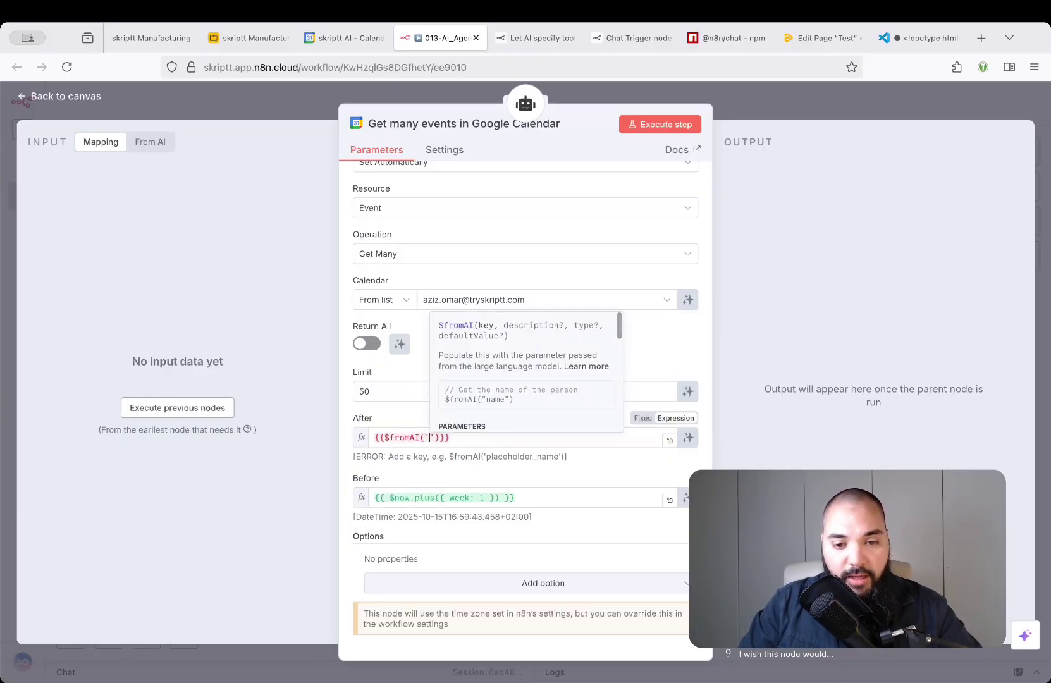
{"action": "type", "text": "eventAfter"}
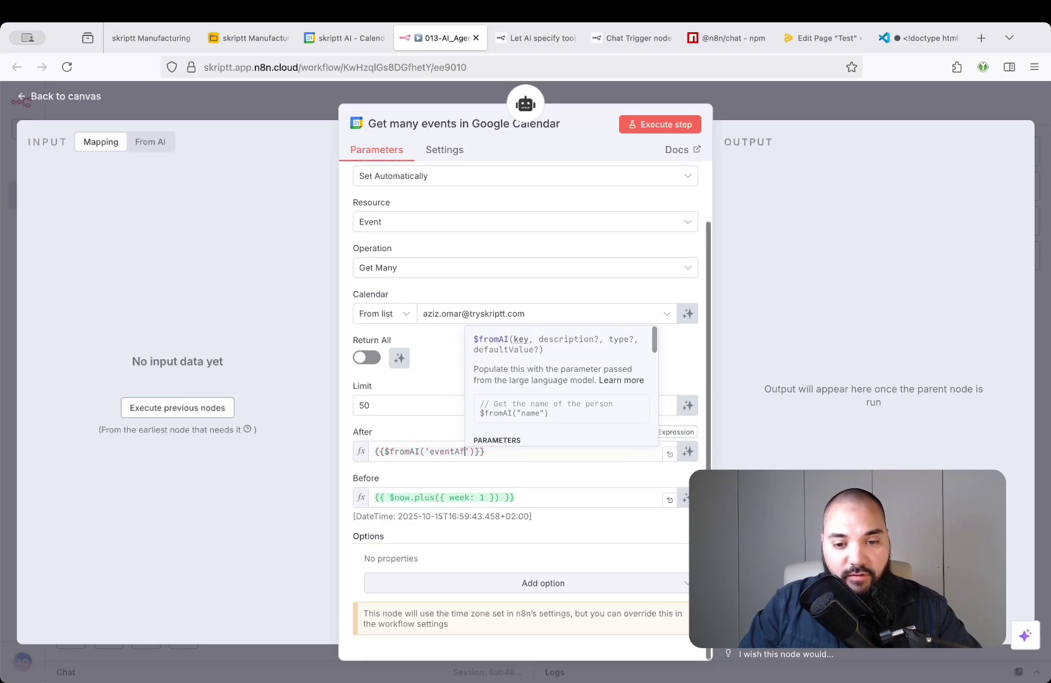
{"action": "type", "text": "da"}
{"action": "type", "text": "te"}
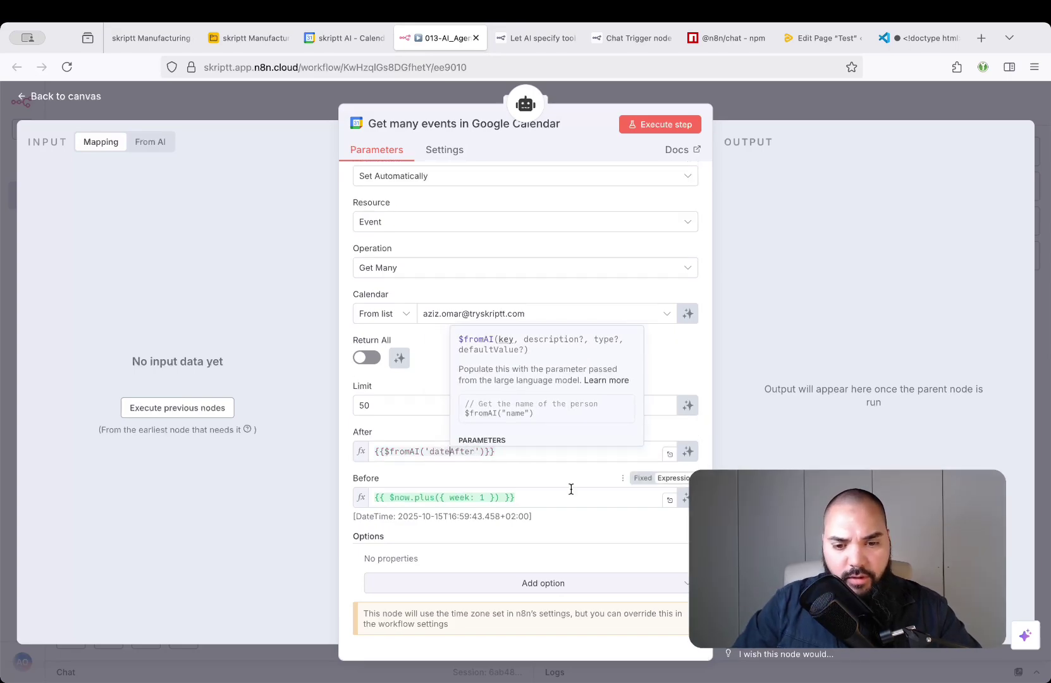
Replace the Get Many tool's Before value with {{ $fromAI('dateBefore') }} and close its settings
{"action": "left_click", "coordinate": [553, 500]}
{"action": "key", "text": "ctrl+a"}
{"action": "type", "text": "{{ "}
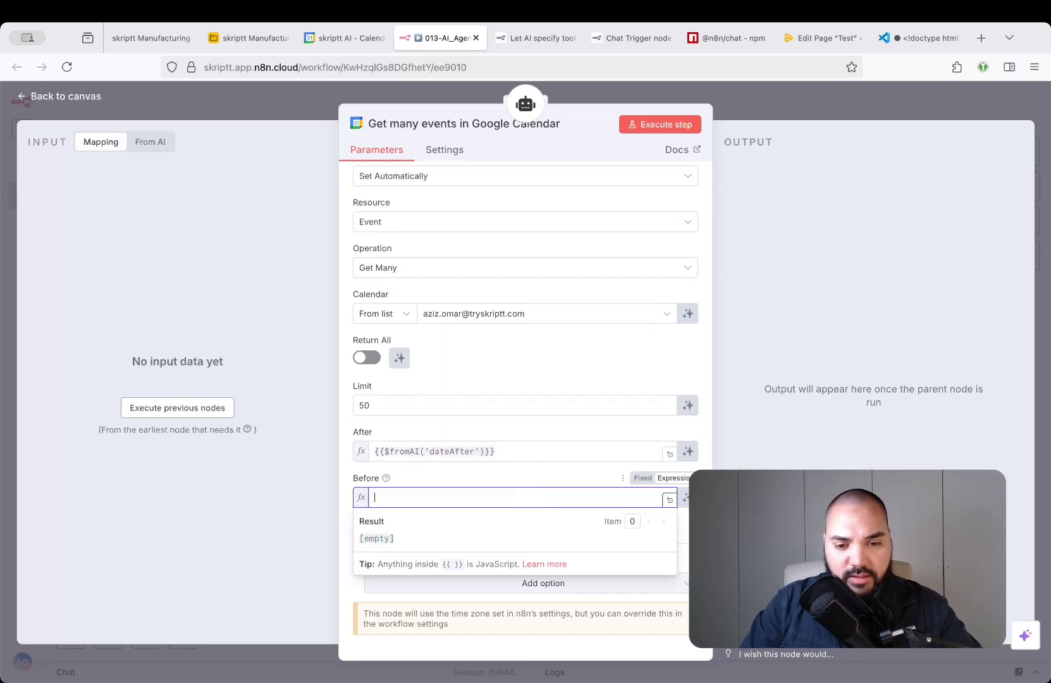
{"action": "type", "text": "$froma"}
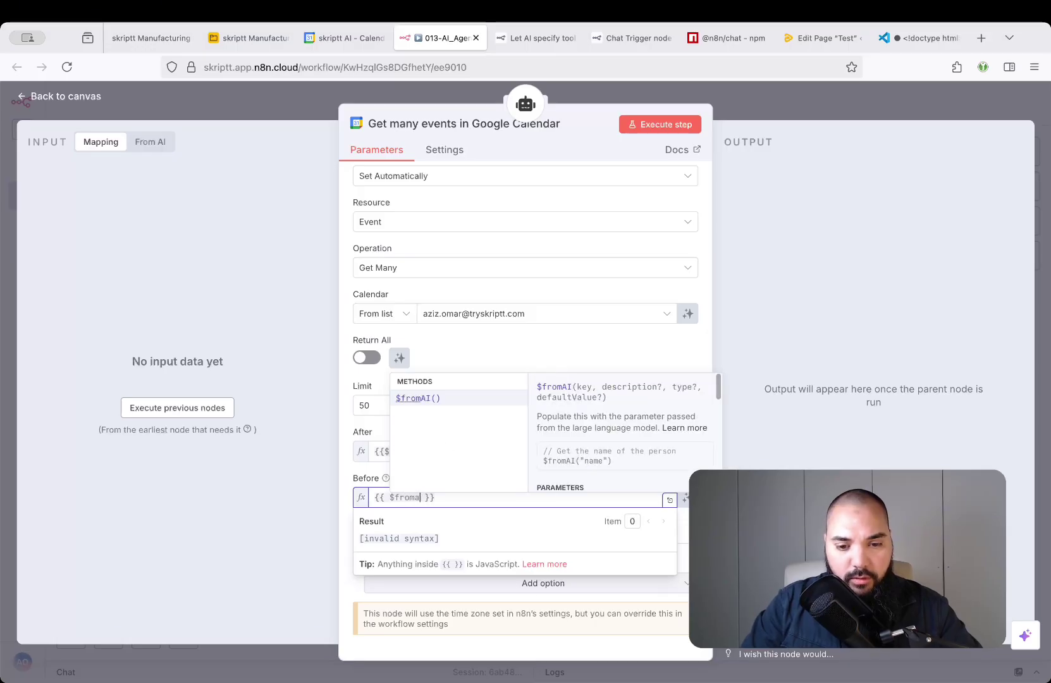
{"action": "key", "text": "Return"}
{"action": "type", "text": "'"}
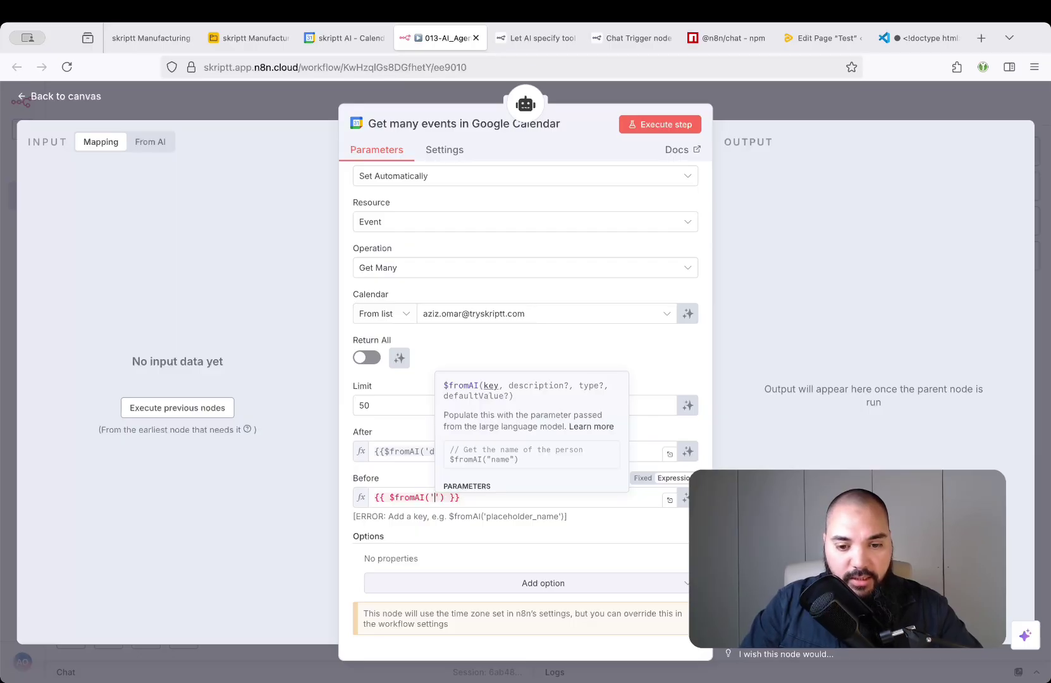
{"action": "type", "text": "dateBefor"}
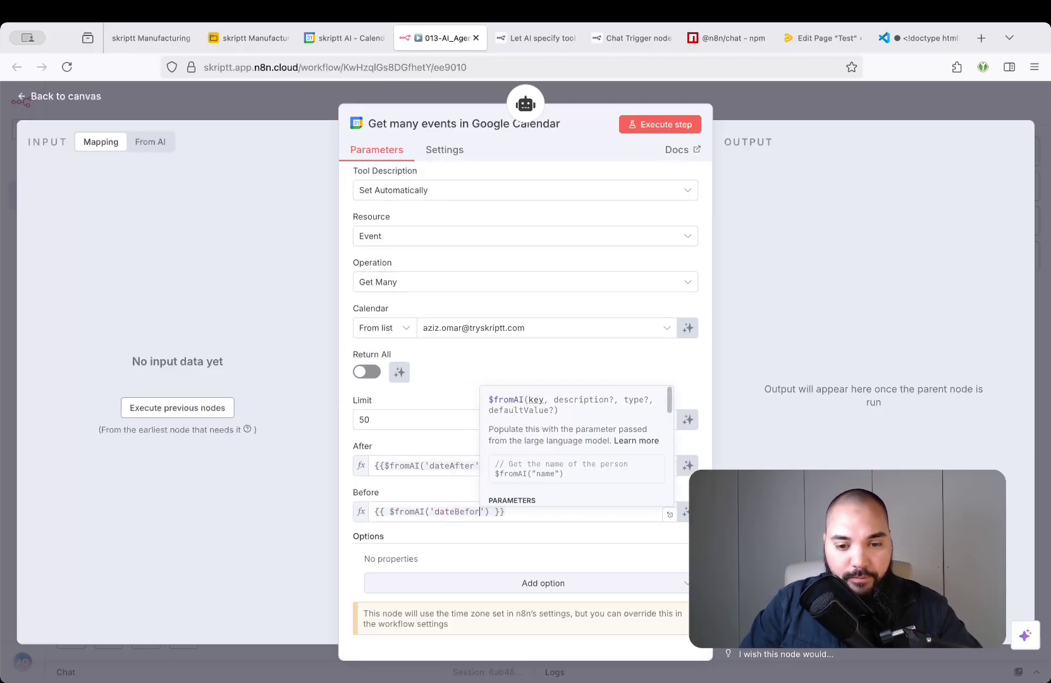
{"action": "type", "text": "e"}
{"action": "left_click", "coordinate": [473, 370]}
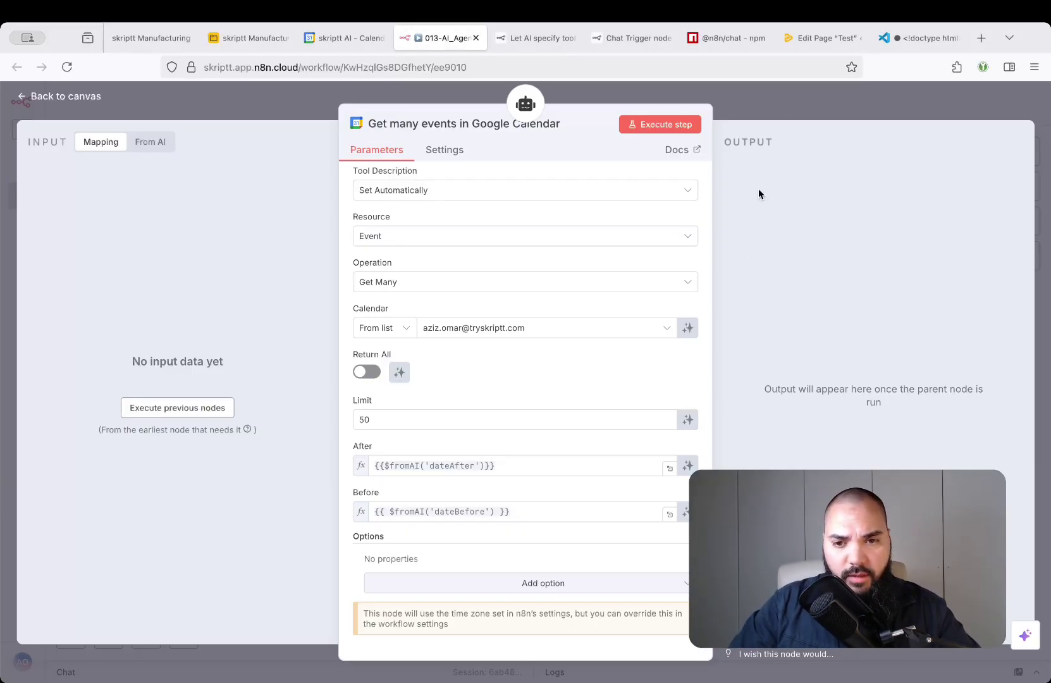
{"action": "left_click", "coordinate": [774, 107]}
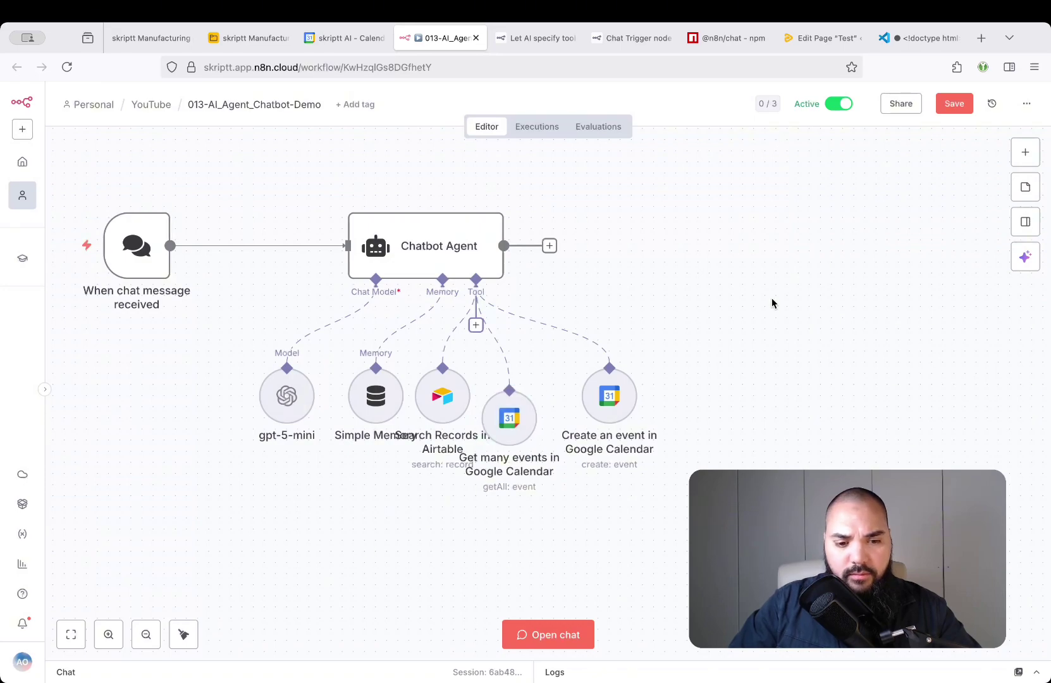
Tidy up the workflow's node layout and copy the Chat URL from the "When chat message received" trigger
{"action": "left_click", "coordinate": [183, 634]}
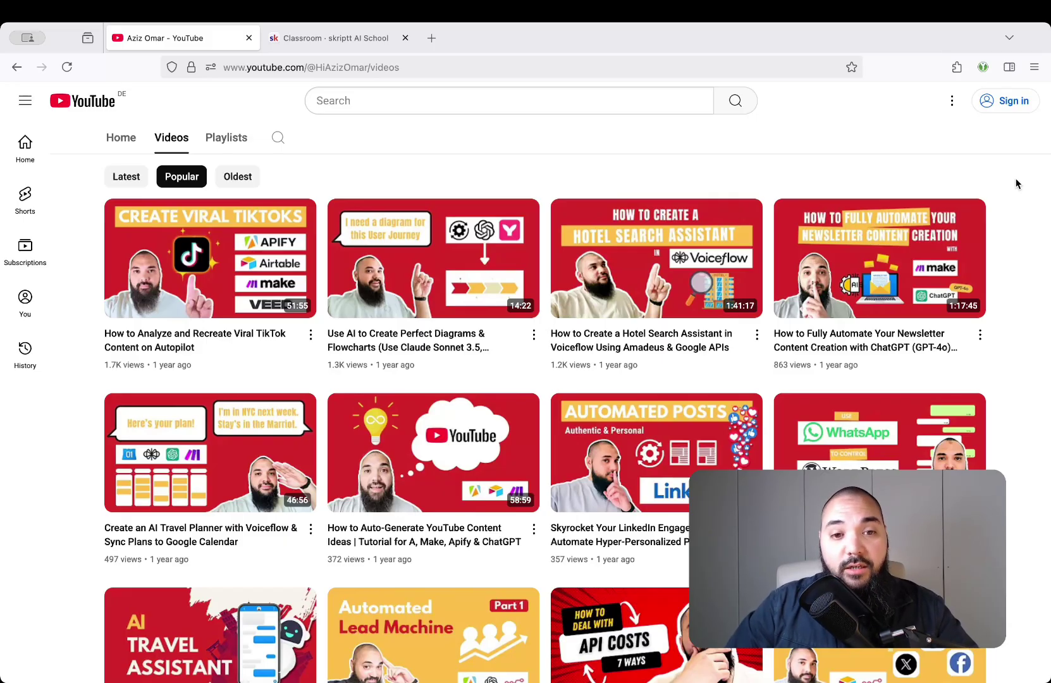
{"action": "key", "text": "ctrl+Tab"}
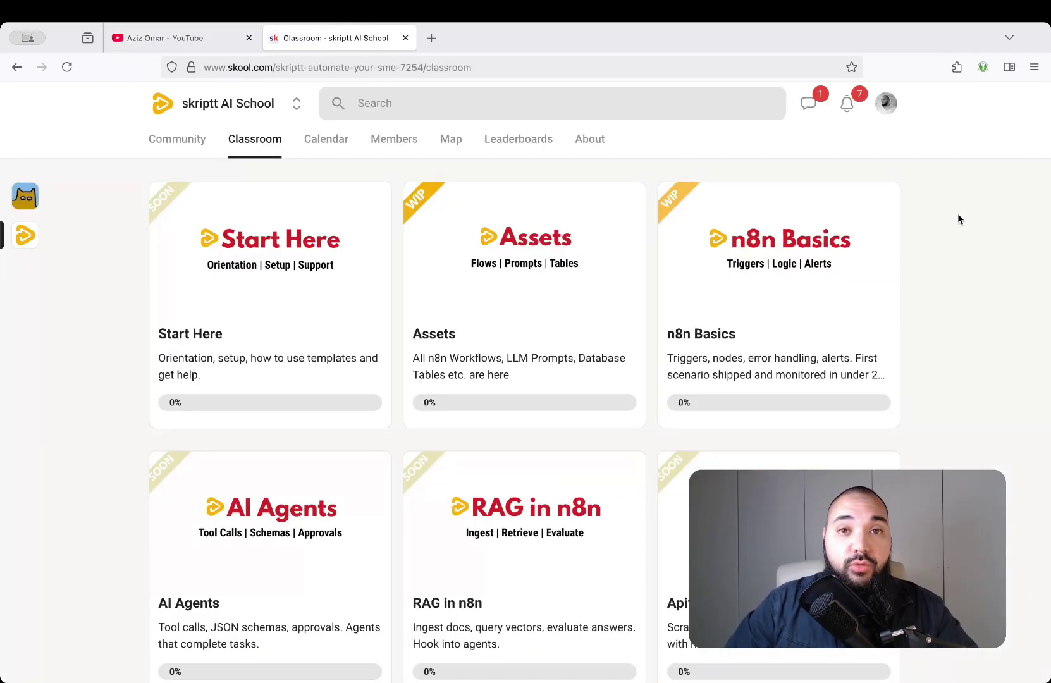
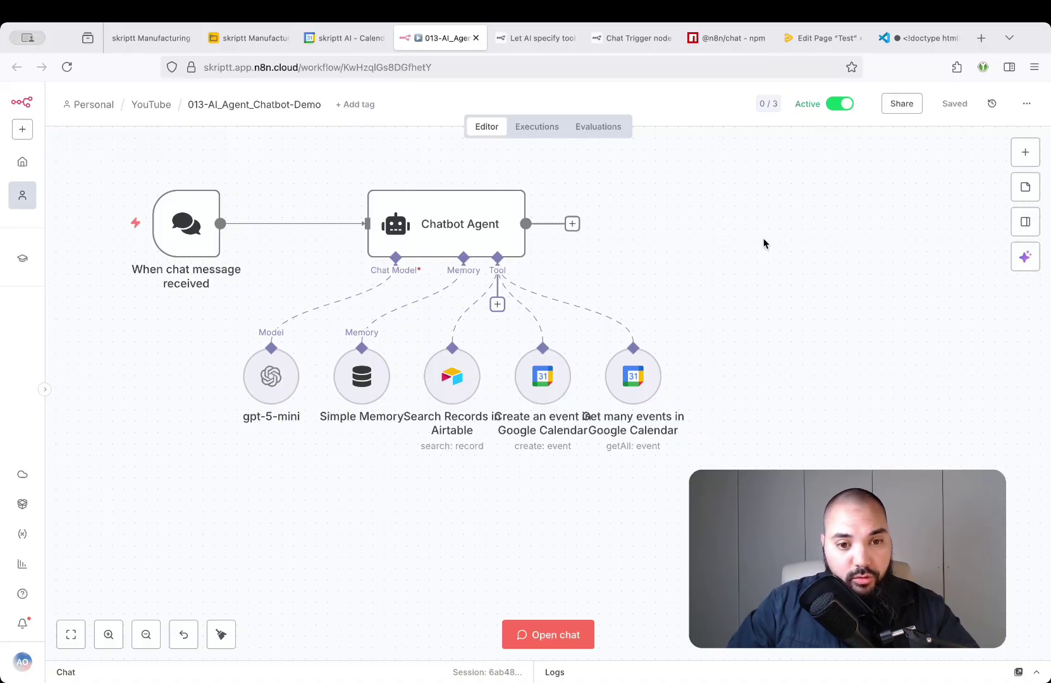
{"action": "double_click", "coordinate": [195, 228]}
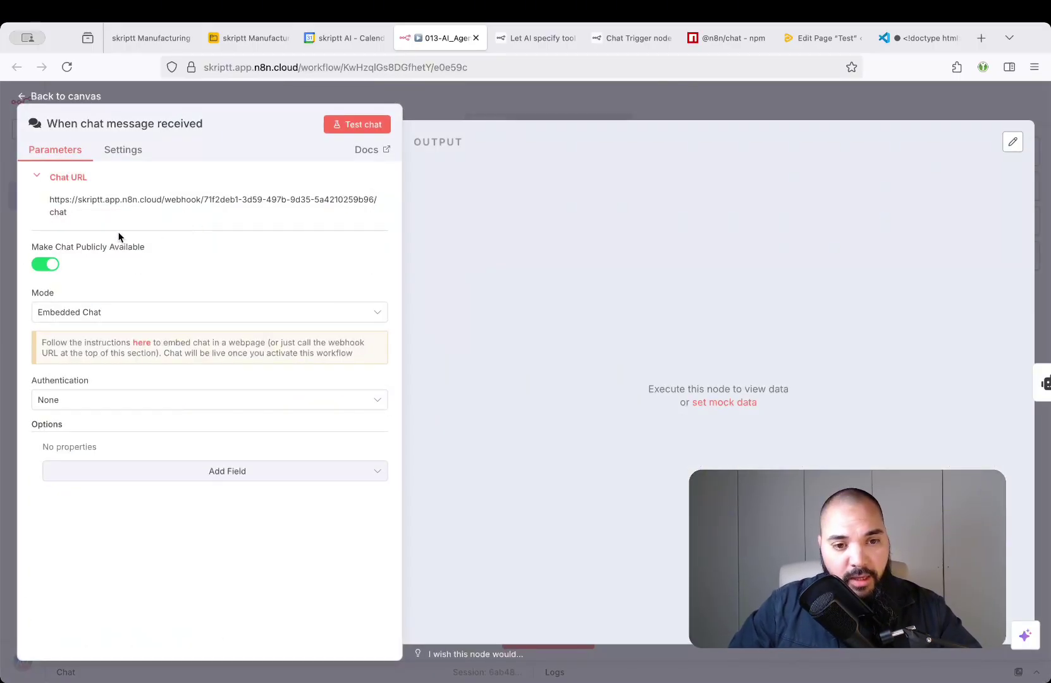
{"action": "left_click", "coordinate": [161, 204]}
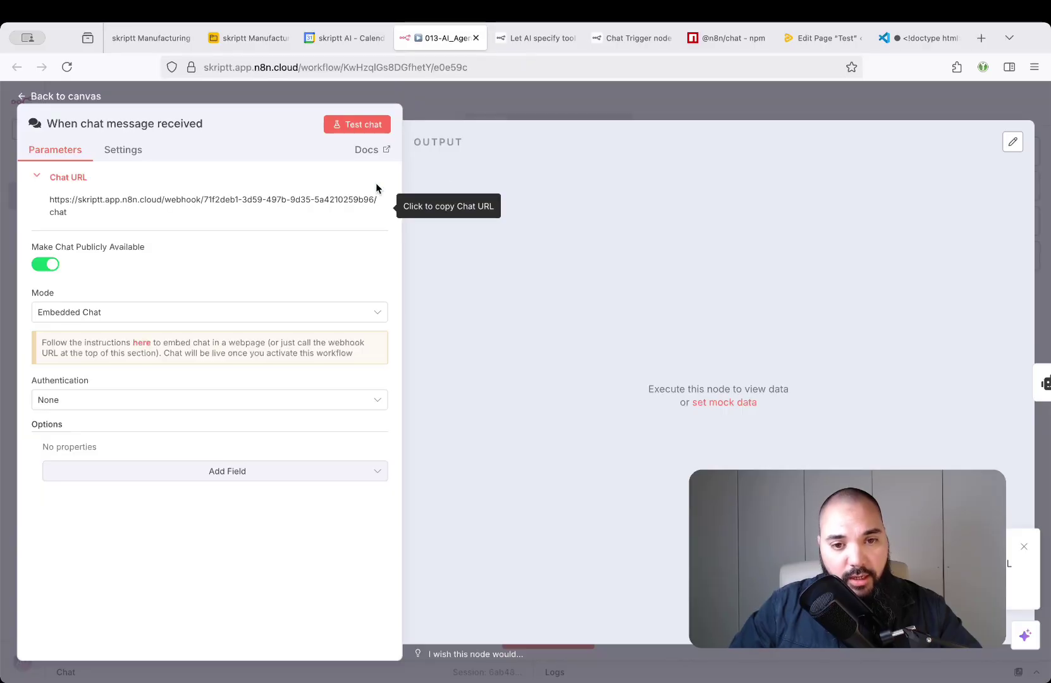
Switch to the skriptt Manufacturing website, open its chat widget and send "Hi, how can you help me?"
{"action": "left_click", "coordinate": [161, 40]}
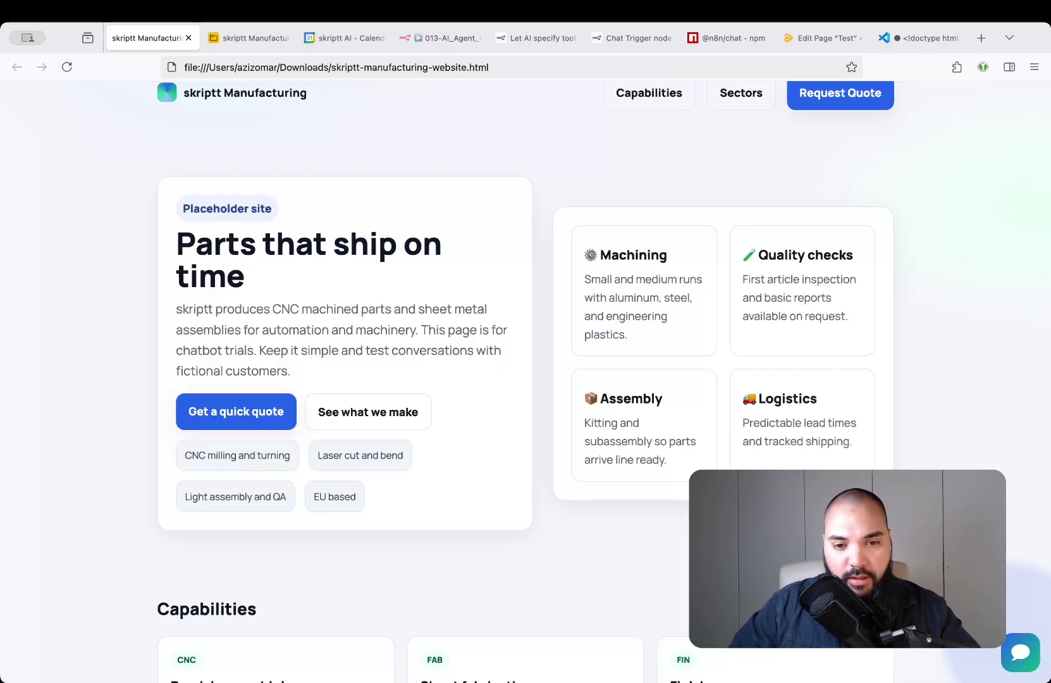
{"action": "left_click", "coordinate": [919, 537]}
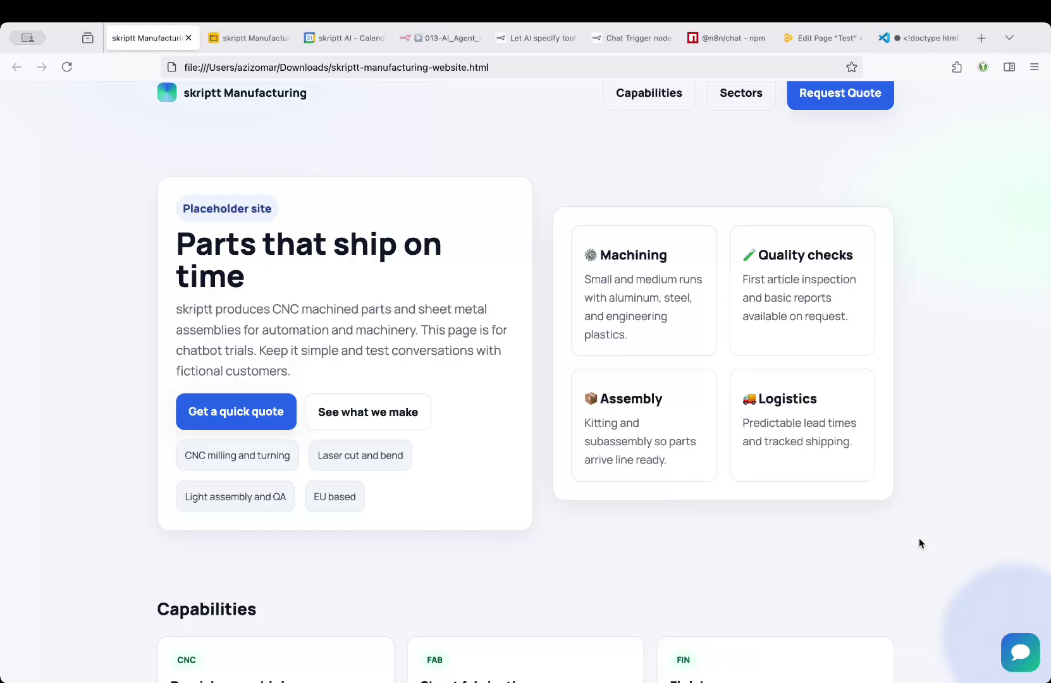
{"action": "left_click", "coordinate": [1014, 652]}
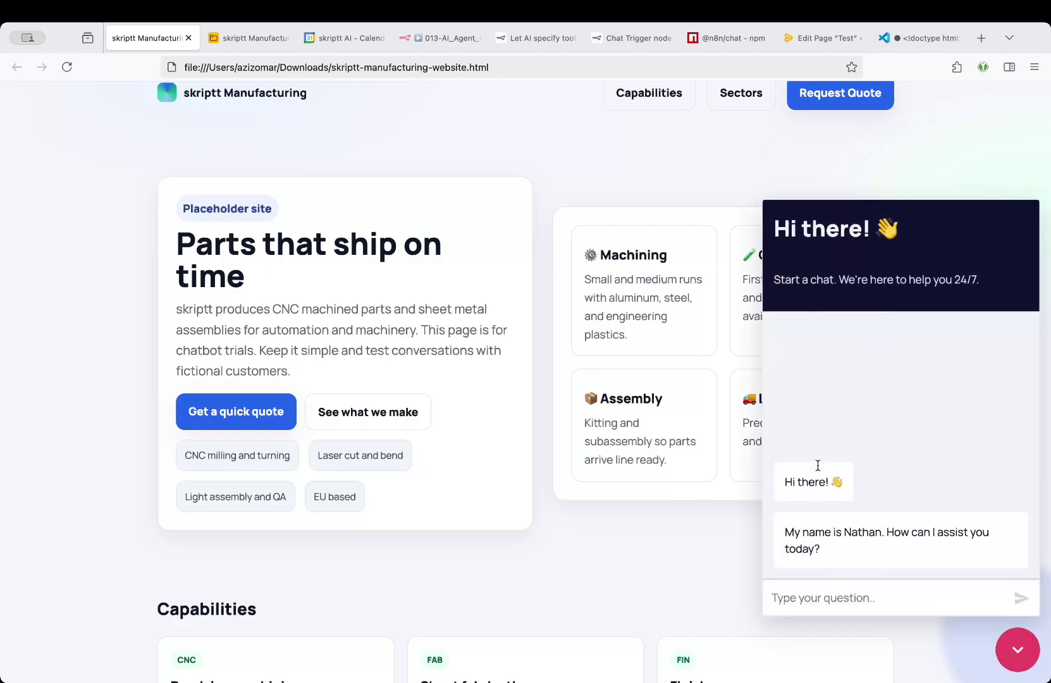
{"action": "left_click", "coordinate": [841, 597]}
{"action": "type", "text": "Hi, who"}
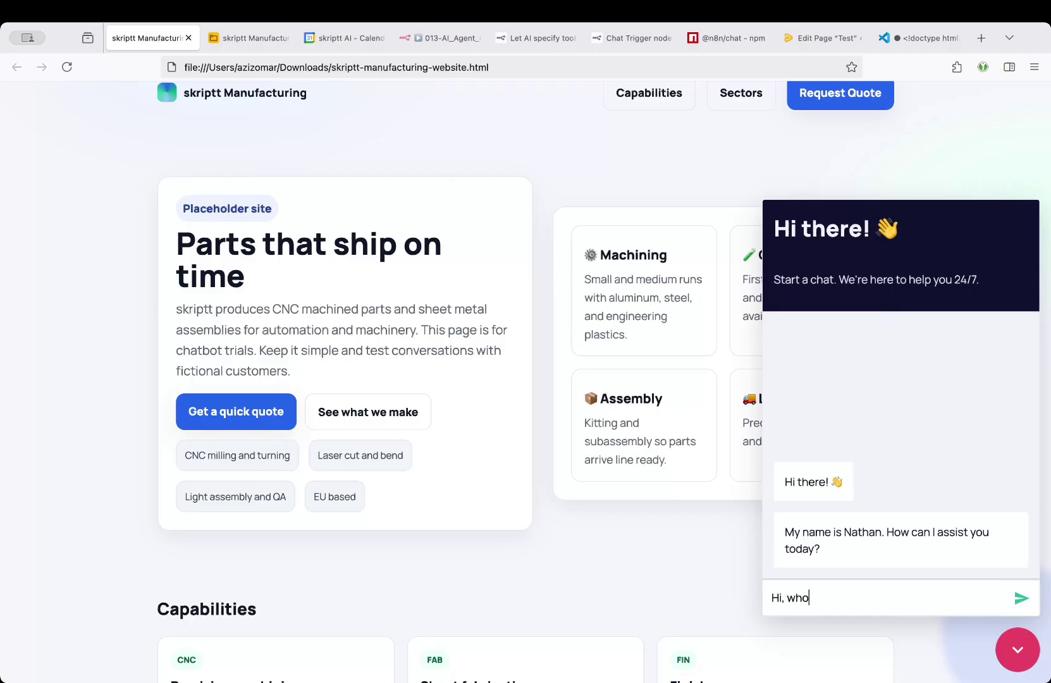
{"action": "key", "text": "BackSpace"}
{"action": "key", "text": "BackSpace"}
{"action": "key", "text": "BackSpace"}
{"action": "type", "text": "how can you help me?"}
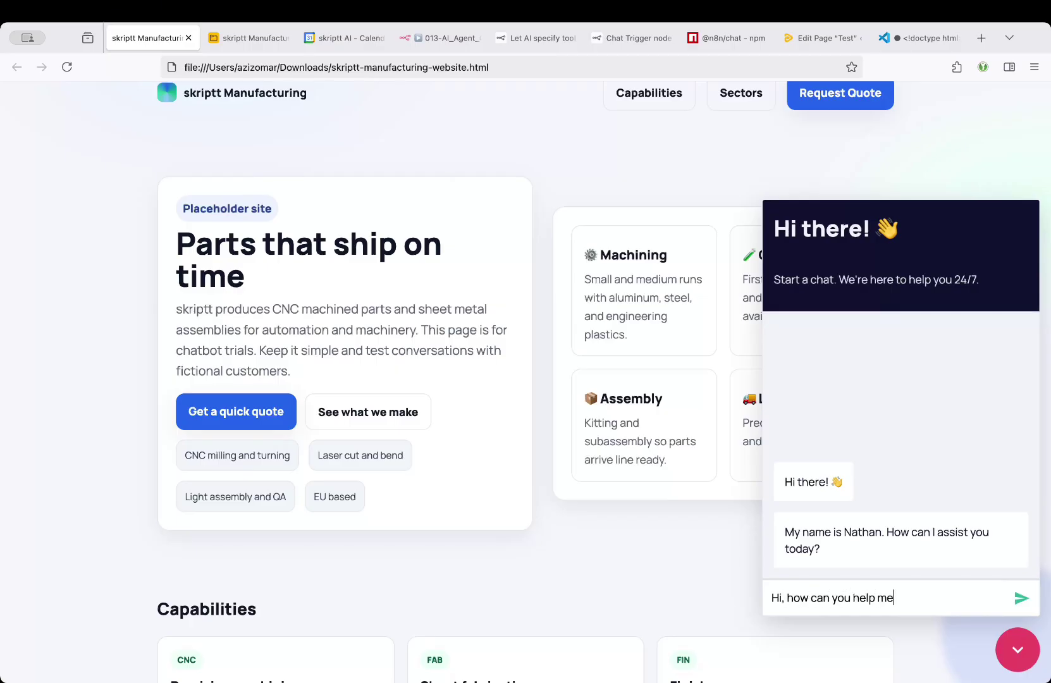
{"action": "key", "text": "Return"}
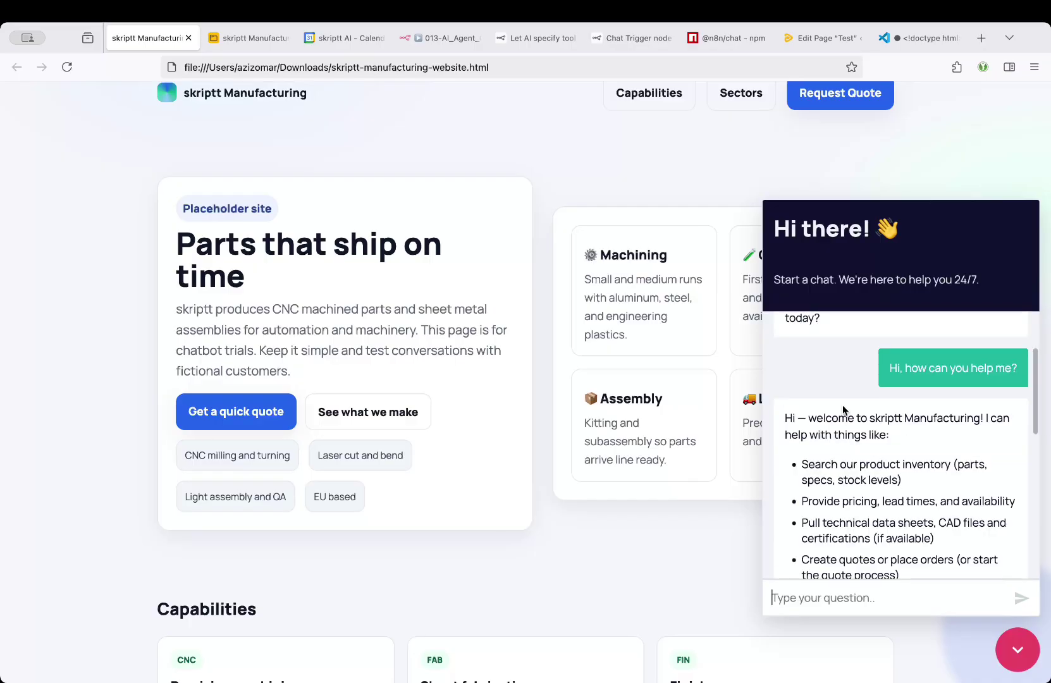
Read through the chatbot's reply about what it can help with, including inventory, pricing and meetings
{"action": "left_click_drag", "start_coordinate": [807, 418], "coordinate": [959, 434]}
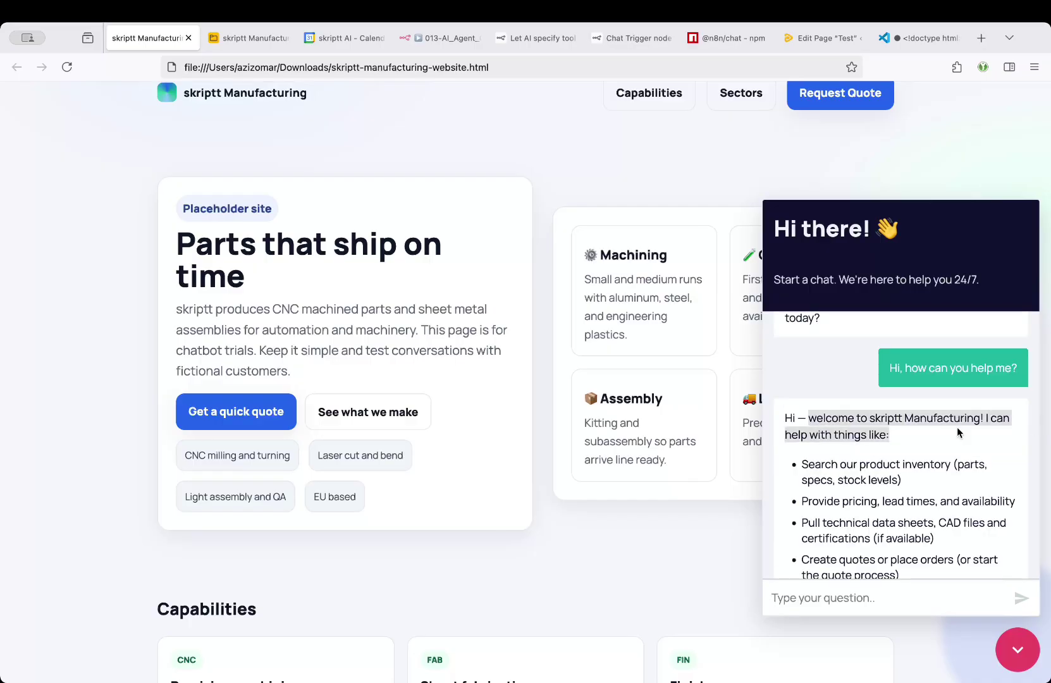
{"action": "left_click", "coordinate": [848, 434]}
{"action": "scroll", "coordinate": [910, 440], "scroll_direction": "down", "scroll_amount": 1}
{"action": "left_click_drag", "start_coordinate": [882, 439], "coordinate": [942, 440]}
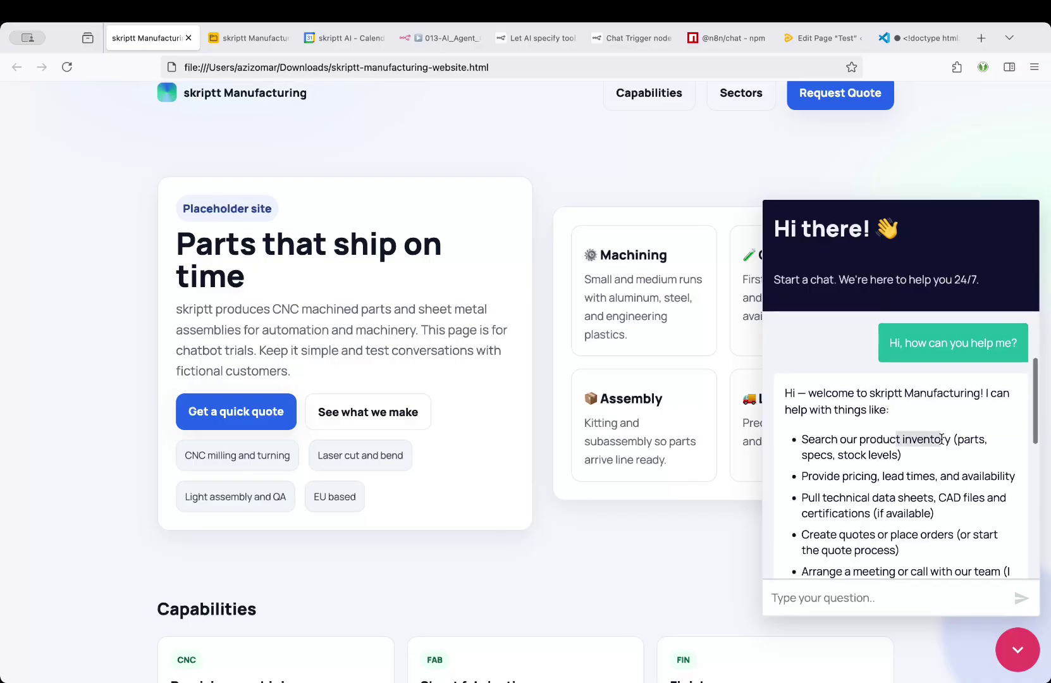
{"action": "left_click_drag", "start_coordinate": [841, 478], "coordinate": [936, 478]}
{"action": "scroll", "coordinate": [936, 478], "scroll_direction": "down", "scroll_amount": 2}
{"action": "scroll", "coordinate": [936, 477], "scroll_direction": "down", "scroll_amount": 2}
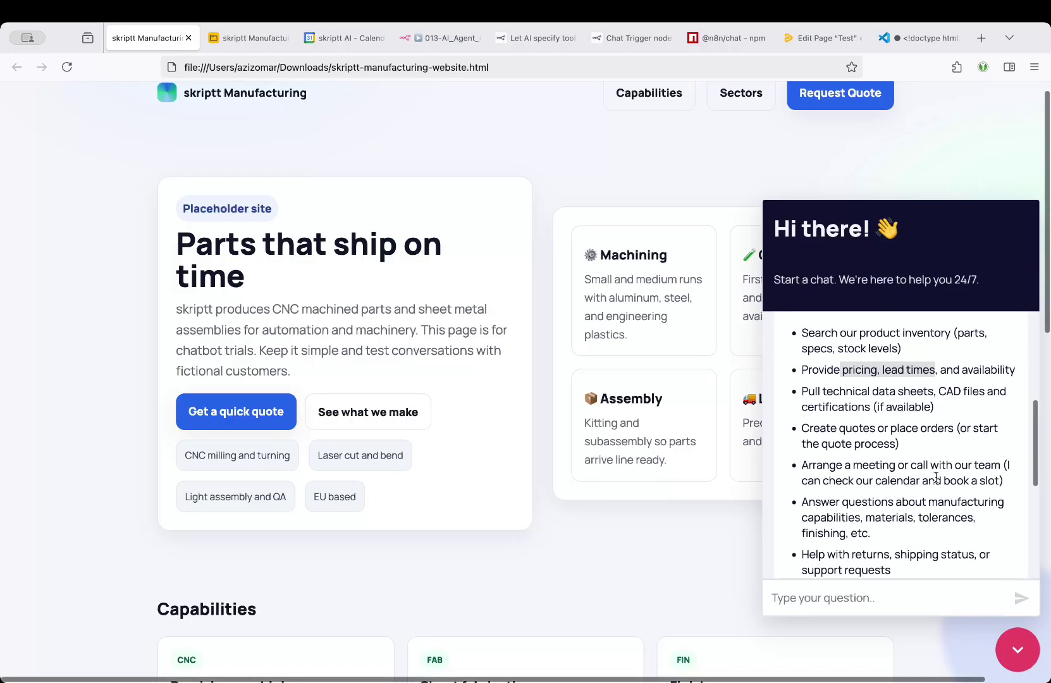
{"action": "left_click", "coordinate": [465, 124]}
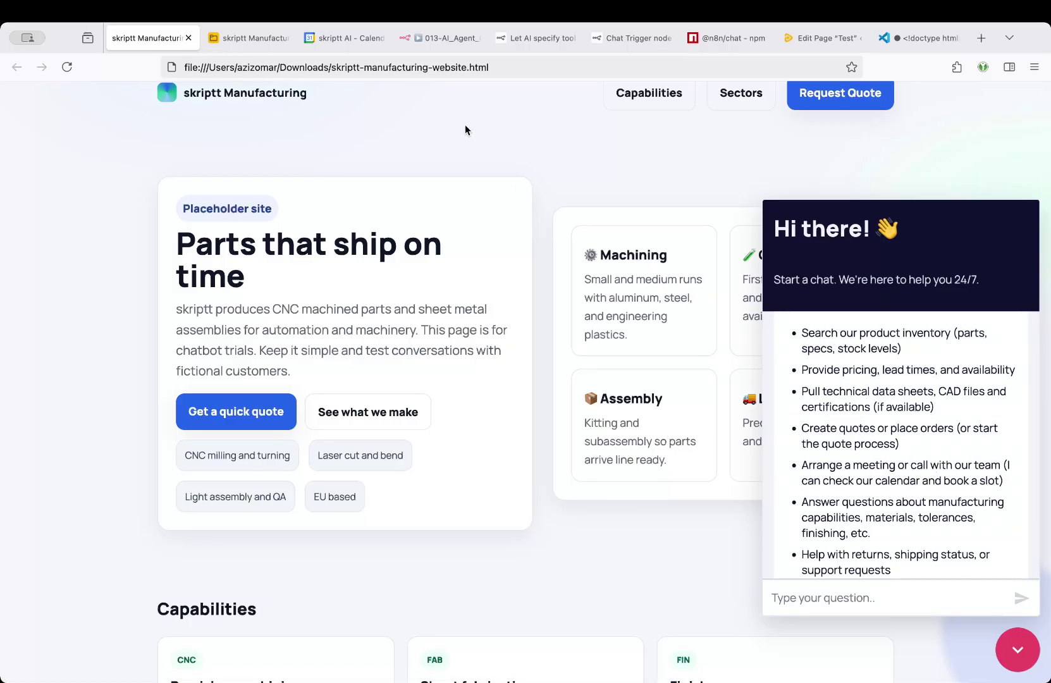
Switch back to n8n and inspect the Chatbot Agent's output in the latest workflow execution
{"action": "left_click", "coordinate": [444, 39]}
{"action": "left_click", "coordinate": [572, 100]}
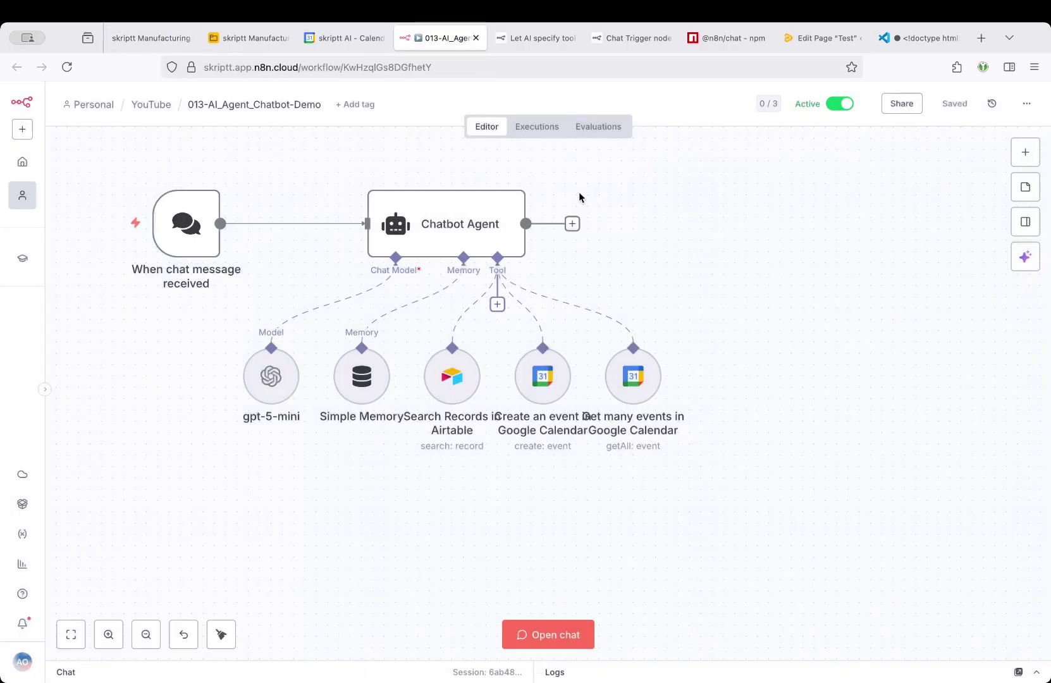
{"action": "left_click", "coordinate": [529, 127]}
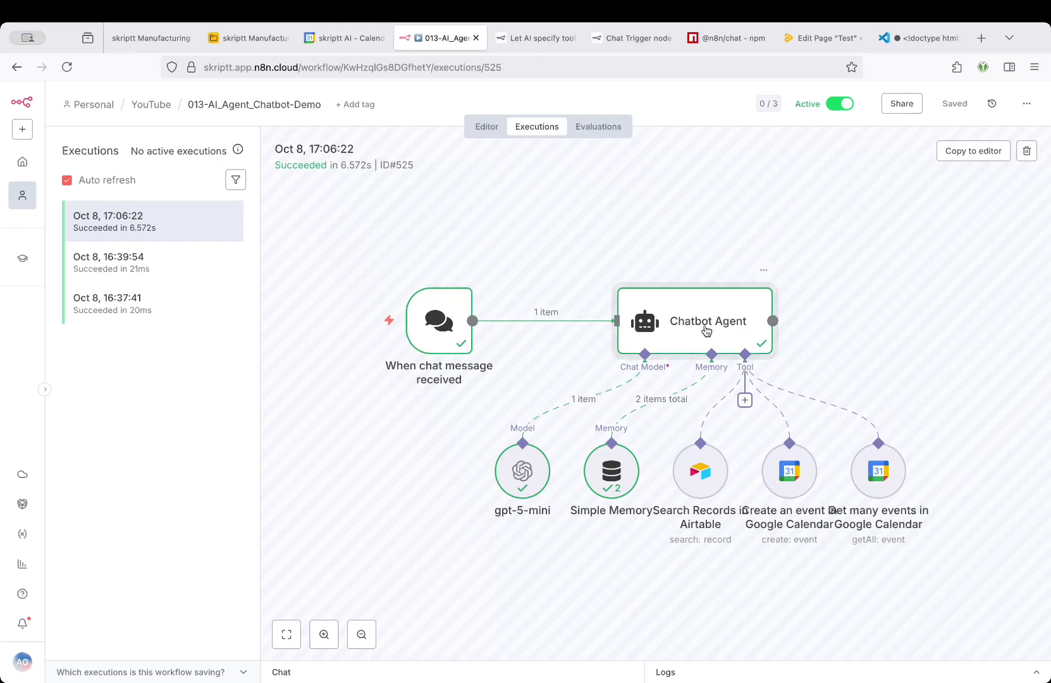
{"action": "double_click", "coordinate": [673, 331]}
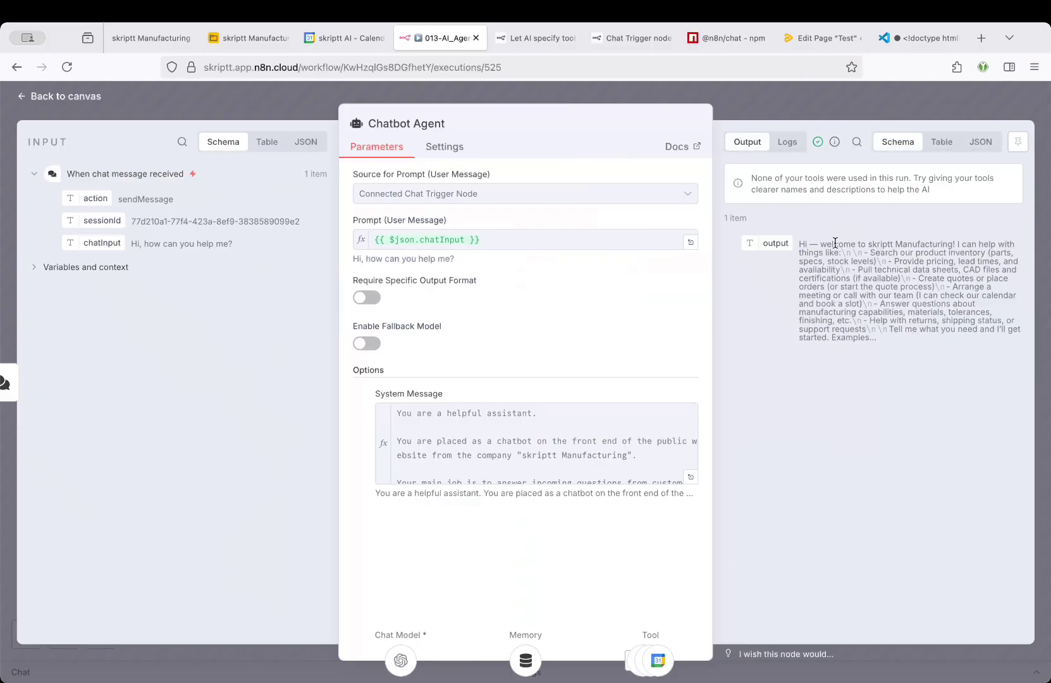
{"action": "left_click_drag", "start_coordinate": [834, 243], "coordinate": [960, 243]}
{"action": "left_click_drag", "start_coordinate": [815, 255], "coordinate": [824, 325]}
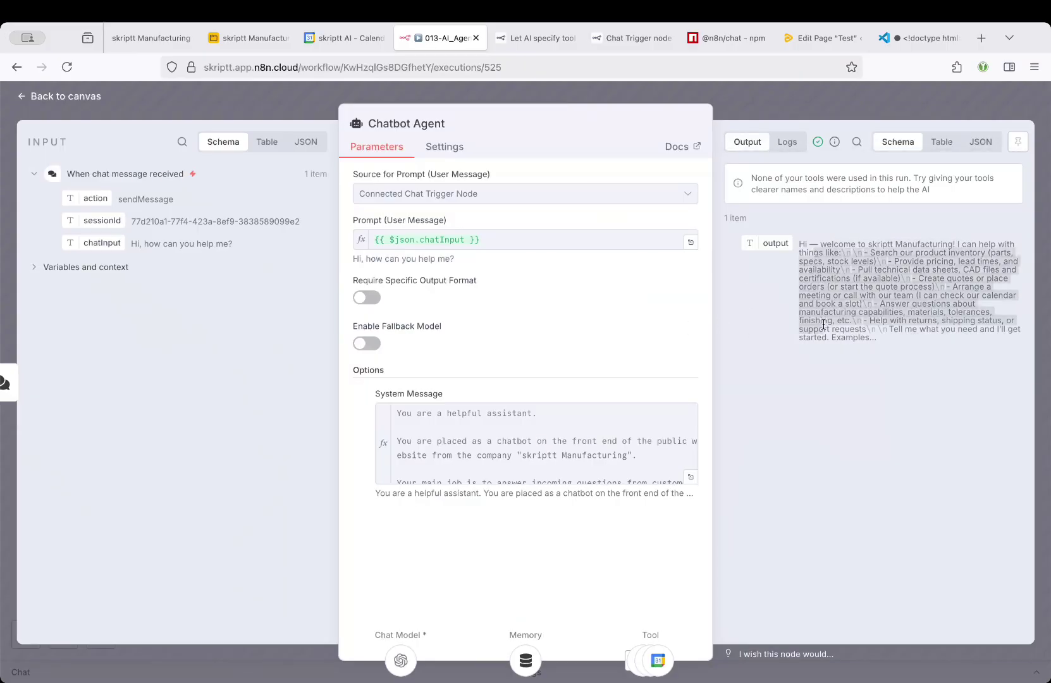
{"action": "left_click", "coordinate": [745, 95]}
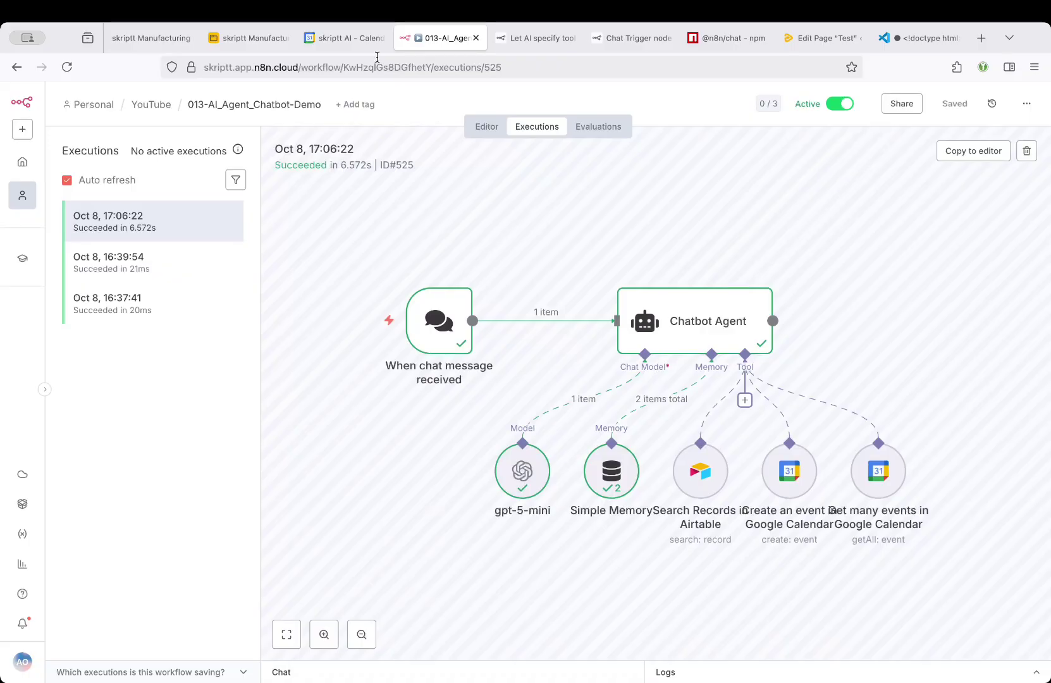
Pick a product from the Airtable inventory and ask the website chatbot "Do you have flat washers?"
{"action": "left_click", "coordinate": [162, 39]}
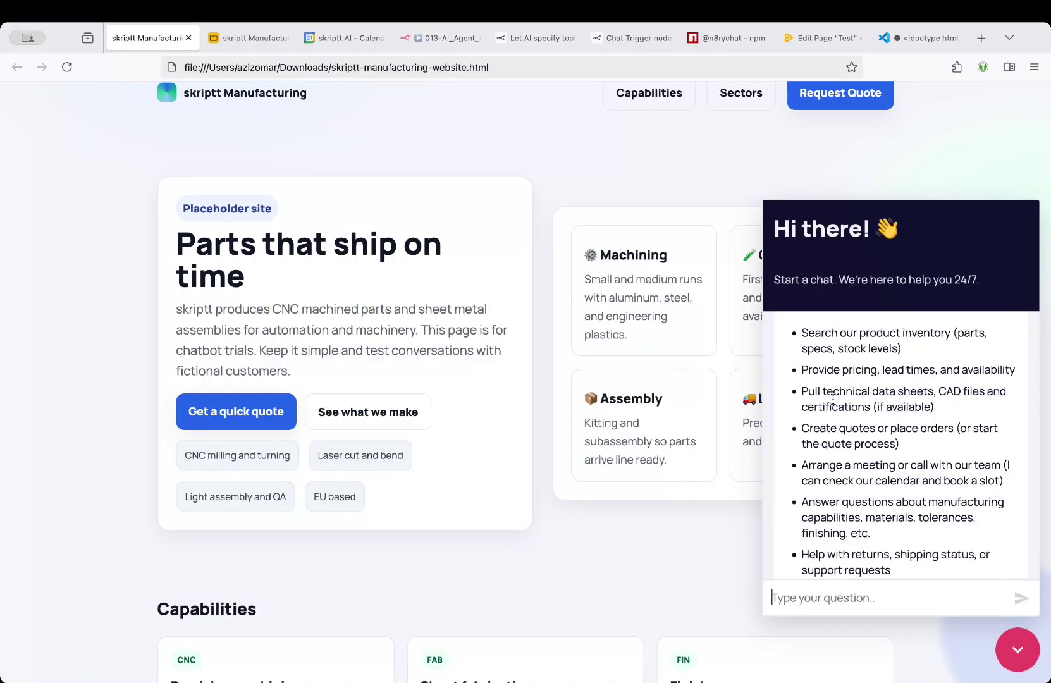
{"action": "type", "text": "Do"}
{"action": "key", "text": "ctrl+Tab"}
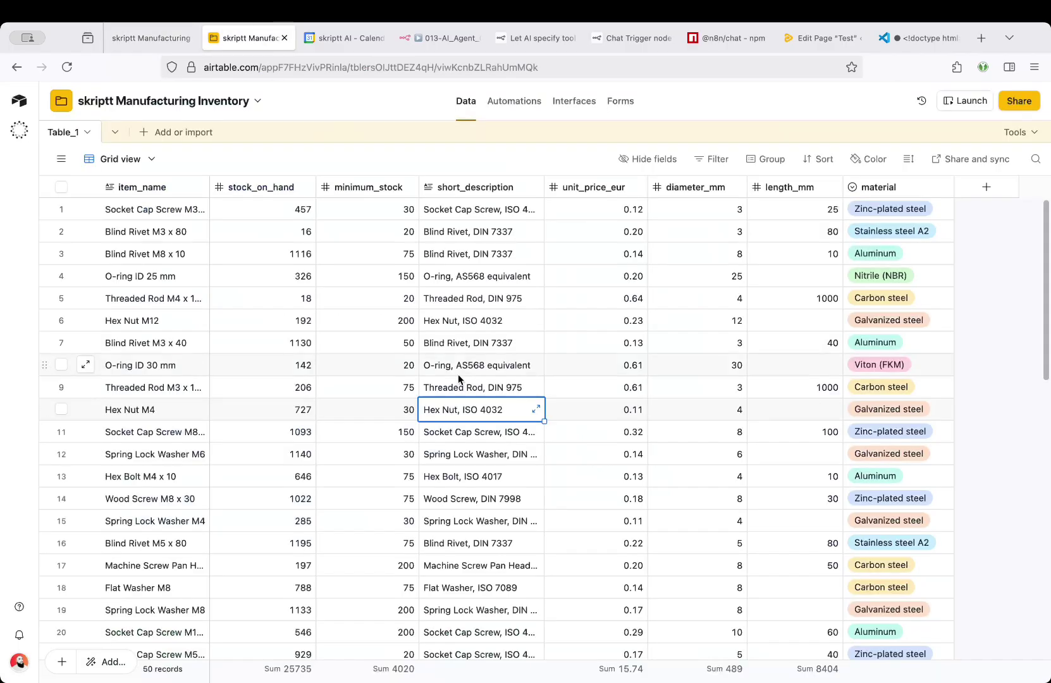
{"action": "scroll", "coordinate": [458, 373], "scroll_direction": "down", "scroll_amount": 3}
{"action": "scroll", "coordinate": [253, 485], "scroll_direction": "down", "scroll_amount": 1}
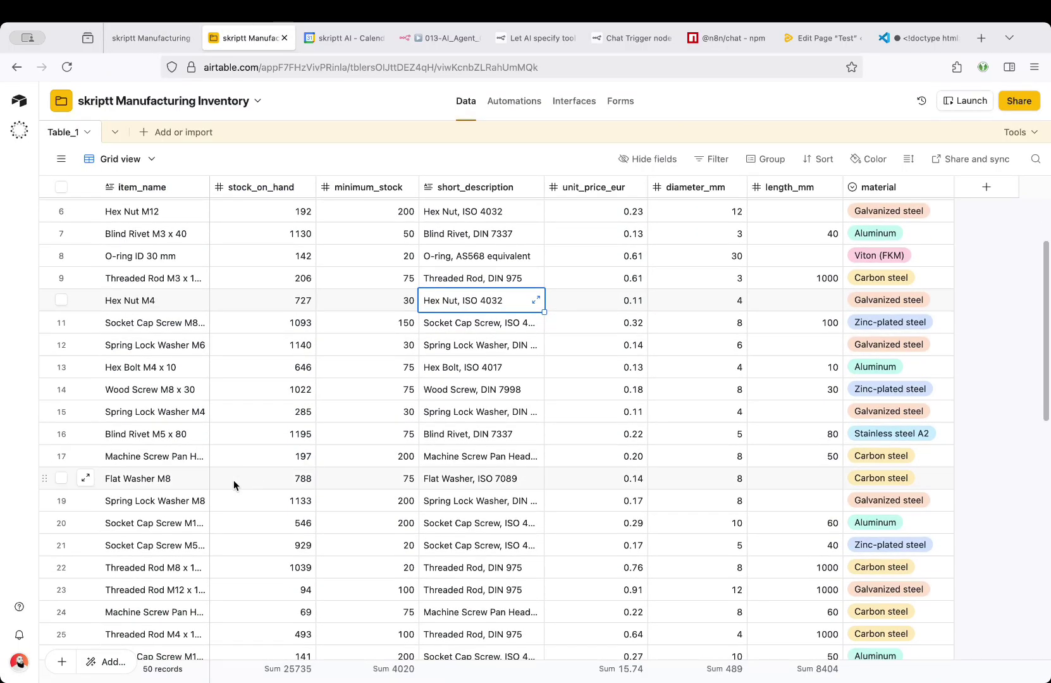
{"action": "left_click", "coordinate": [151, 480]}
{"action": "key", "text": "ctrl+shift+Tab"}
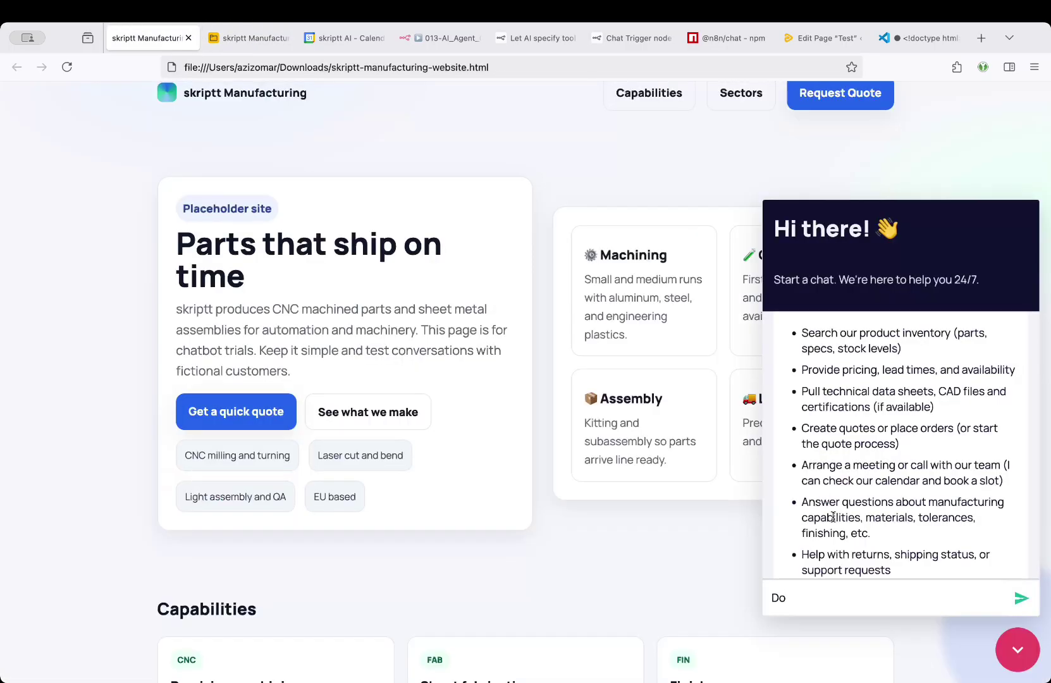
{"action": "type", "text": "you have flat w"}
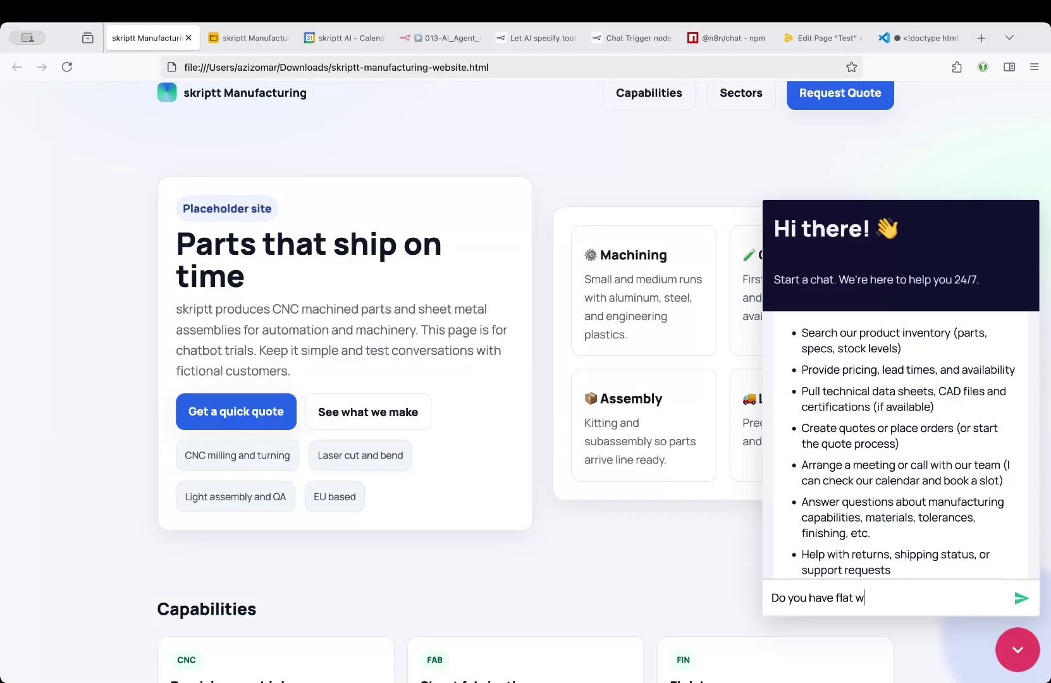
{"action": "type", "text": "ashe"}
{"action": "type", "text": "rs?"}
{"action": "key", "text": "Return"}
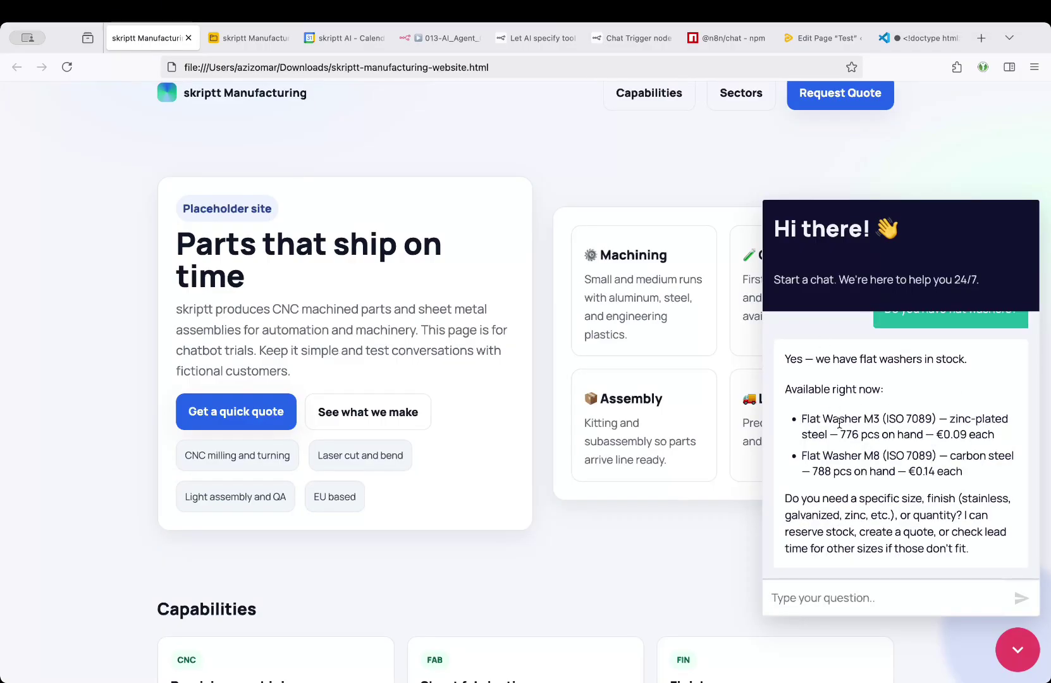
Examine the flat washer sizes and unit prices in the chatbot's reply
{"action": "left_click_drag", "start_coordinate": [815, 419], "coordinate": [875, 417]}
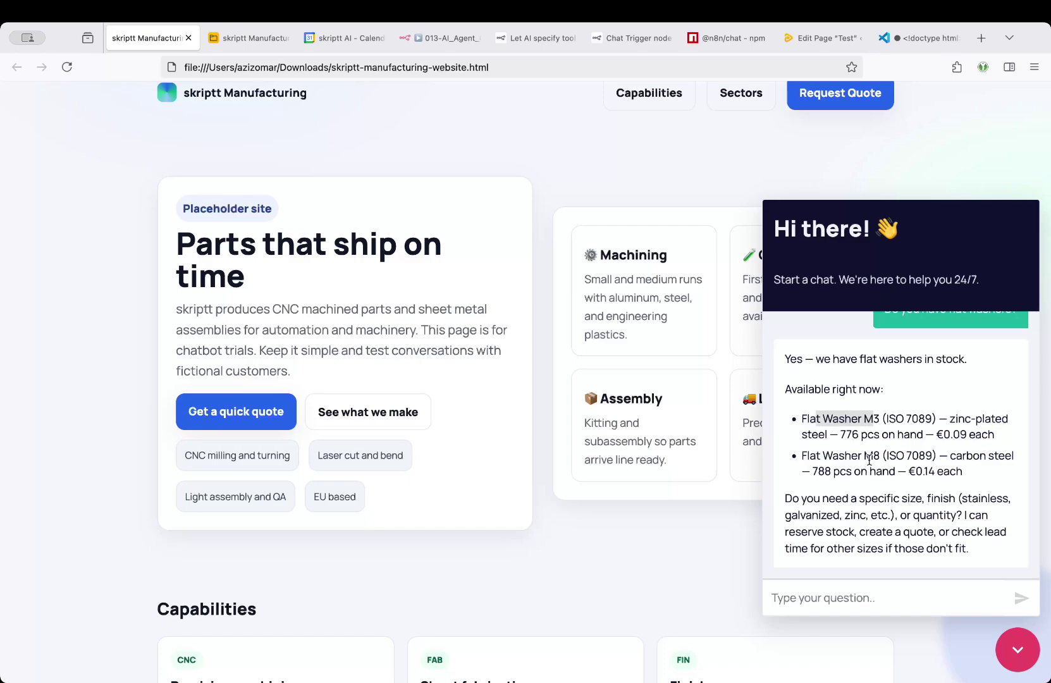
{"action": "double_click", "coordinate": [866, 419]}
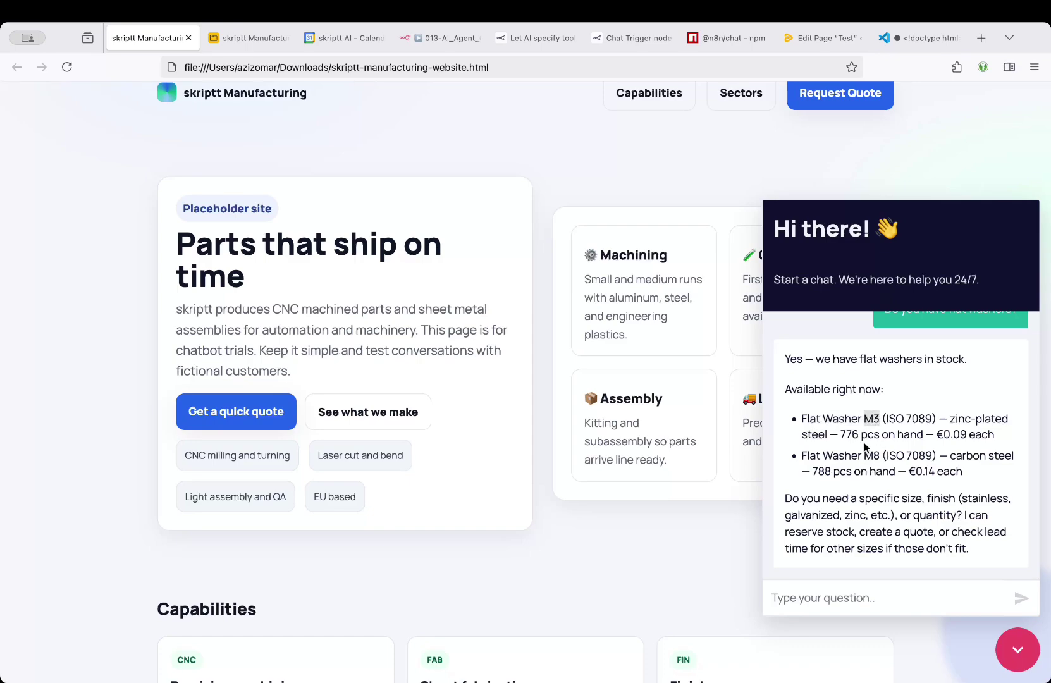
{"action": "double_click", "coordinate": [865, 455]}
{"action": "left_click_drag", "start_coordinate": [939, 433], "coordinate": [966, 435]}
{"action": "left_click_drag", "start_coordinate": [909, 471], "coordinate": [935, 471]}
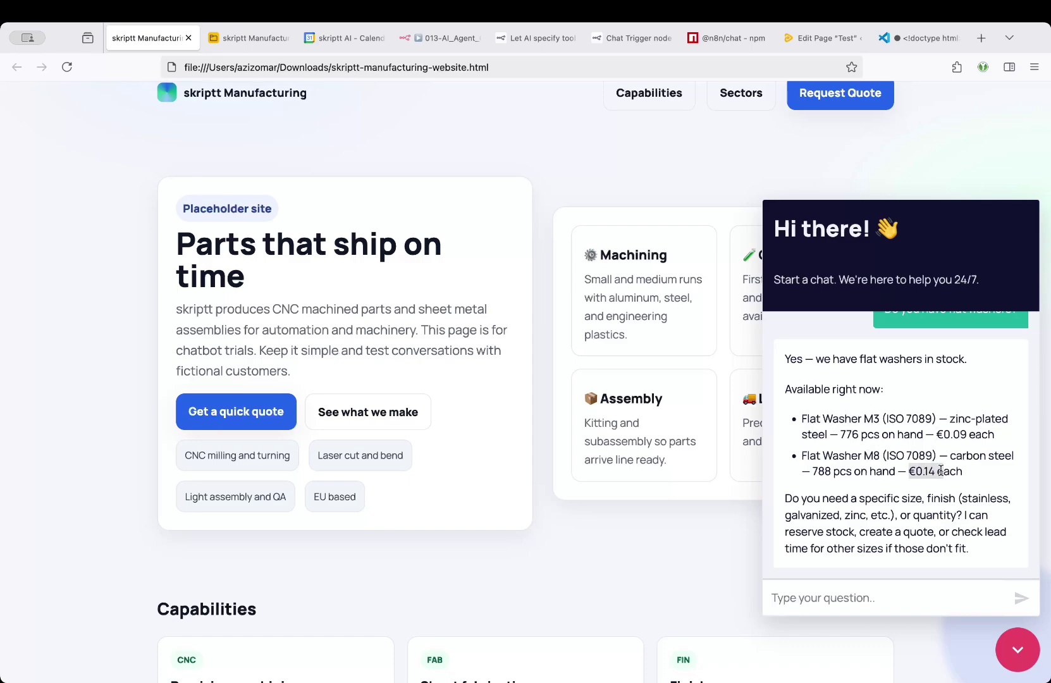
Search the Airtable inventory for "flat washer", check the matching records against the chatbot's reply, and return to the website chat
{"action": "left_click", "coordinate": [245, 39]}
{"action": "type", "text": "flat wa"}
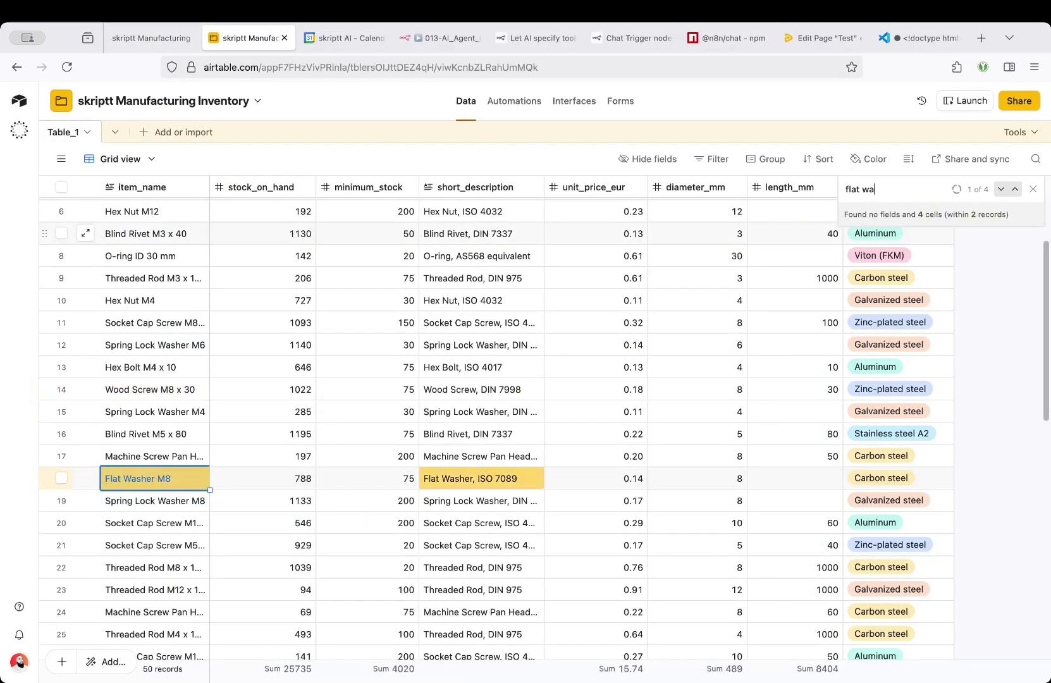
{"action": "type", "text": "sher"}
{"action": "scroll", "coordinate": [282, 364], "scroll_direction": "down", "scroll_amount": 10}
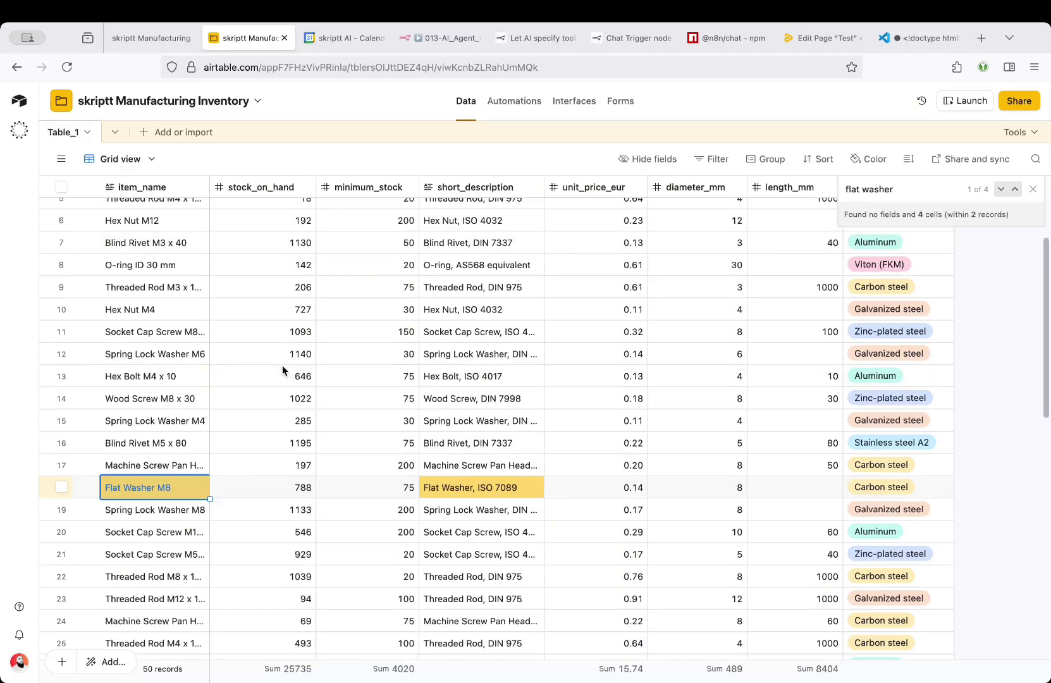
{"action": "scroll", "coordinate": [134, 389], "scroll_direction": "down", "scroll_amount": 3}
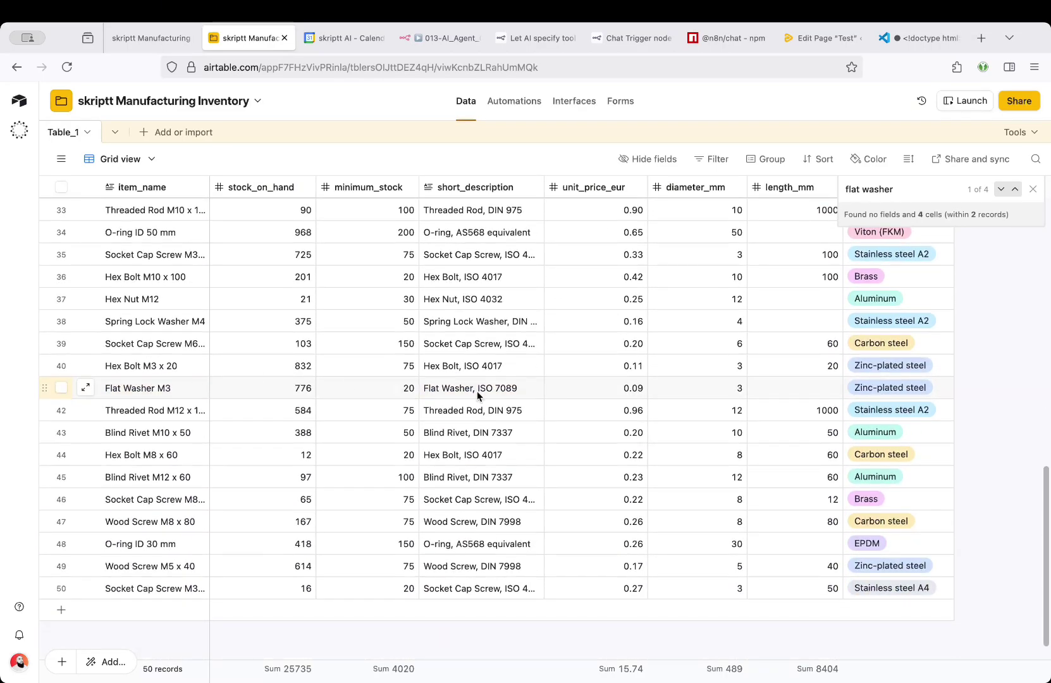
{"action": "scroll", "coordinate": [633, 390], "scroll_direction": "up", "scroll_amount": 8}
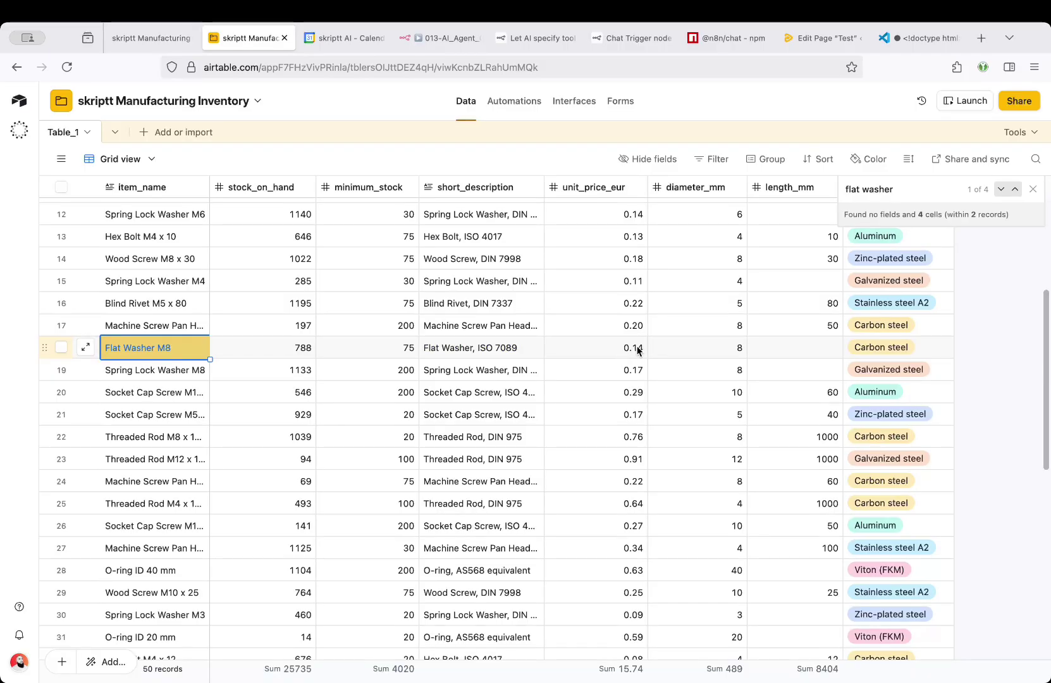
{"action": "key", "text": "Escape"}
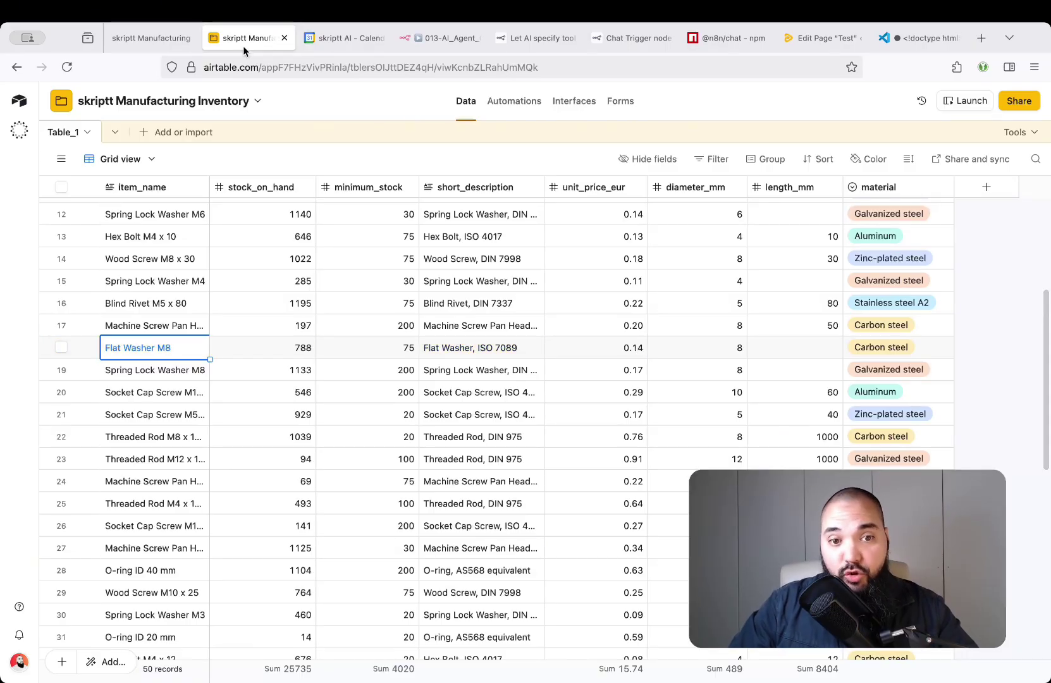
{"action": "left_click", "coordinate": [161, 43]}
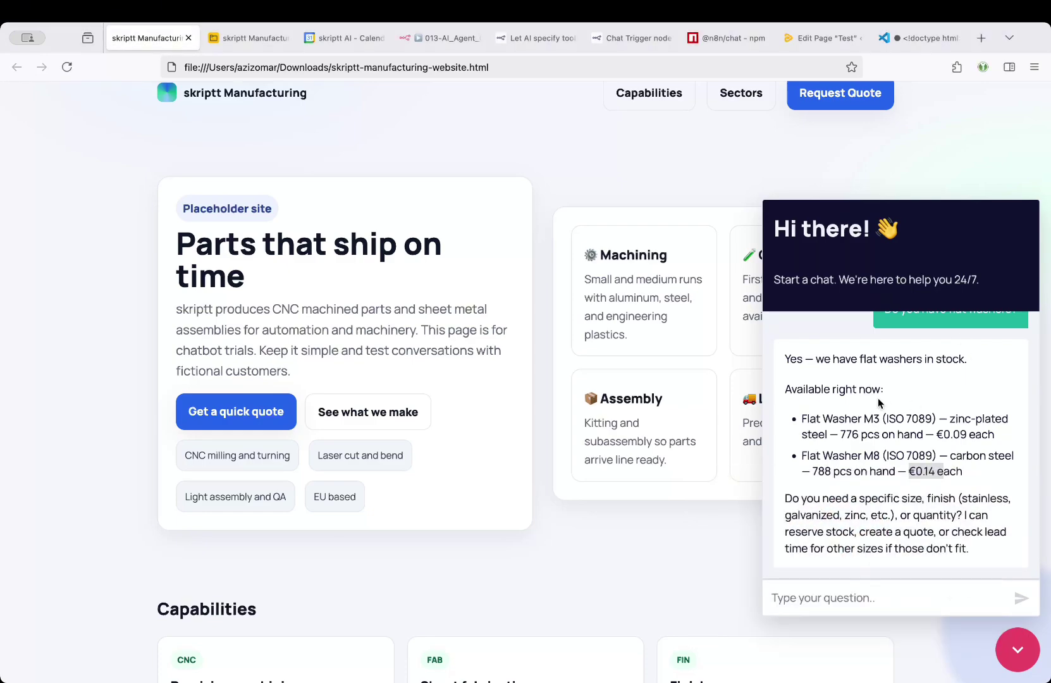
{"action": "scroll", "coordinate": [878, 397], "scroll_direction": "up", "scroll_amount": 1}
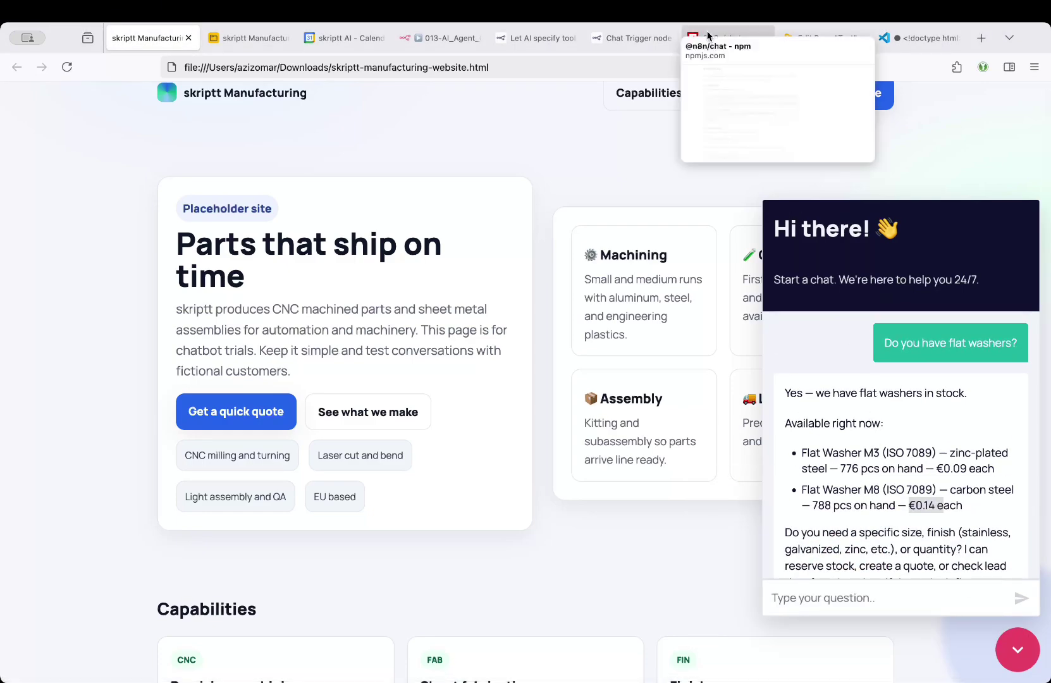
{"action": "left_click", "coordinate": [726, 38]}
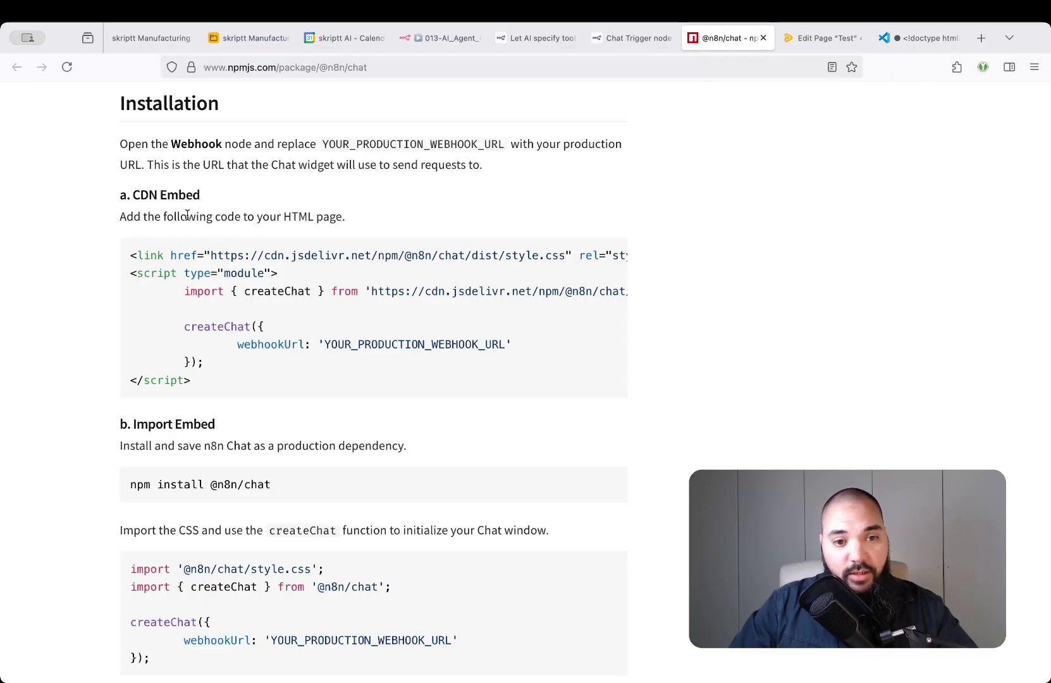
{"action": "left_click_drag", "start_coordinate": [120, 201], "coordinate": [376, 241]}
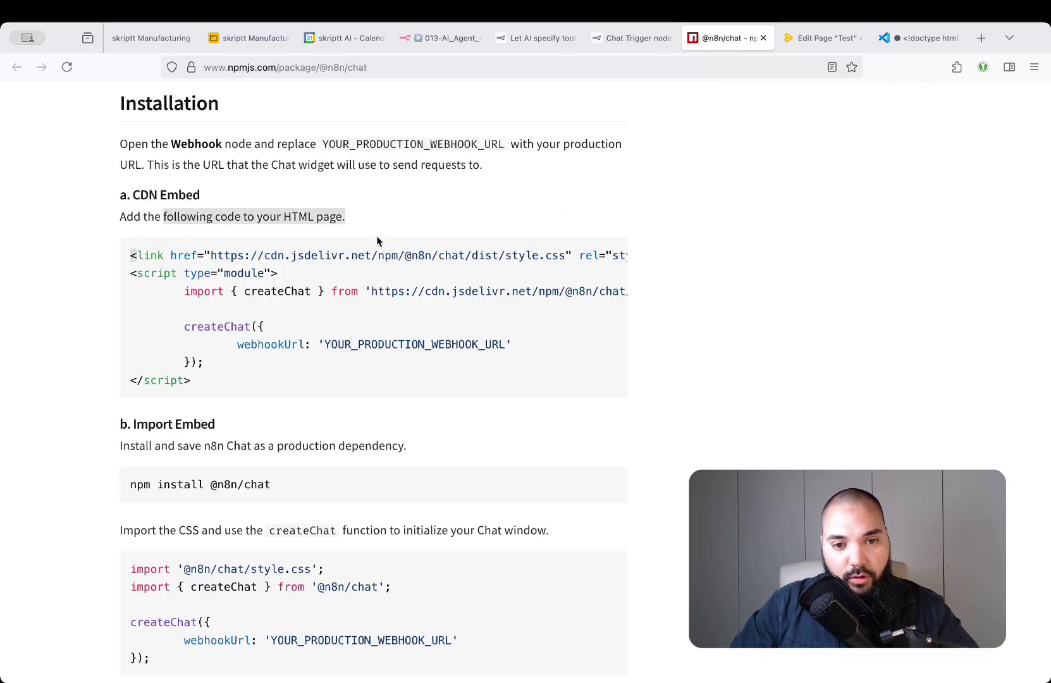
{"action": "left_click", "coordinate": [670, 245]}
{"action": "scroll", "coordinate": [685, 359], "scroll_direction": "down", "scroll_amount": 5}
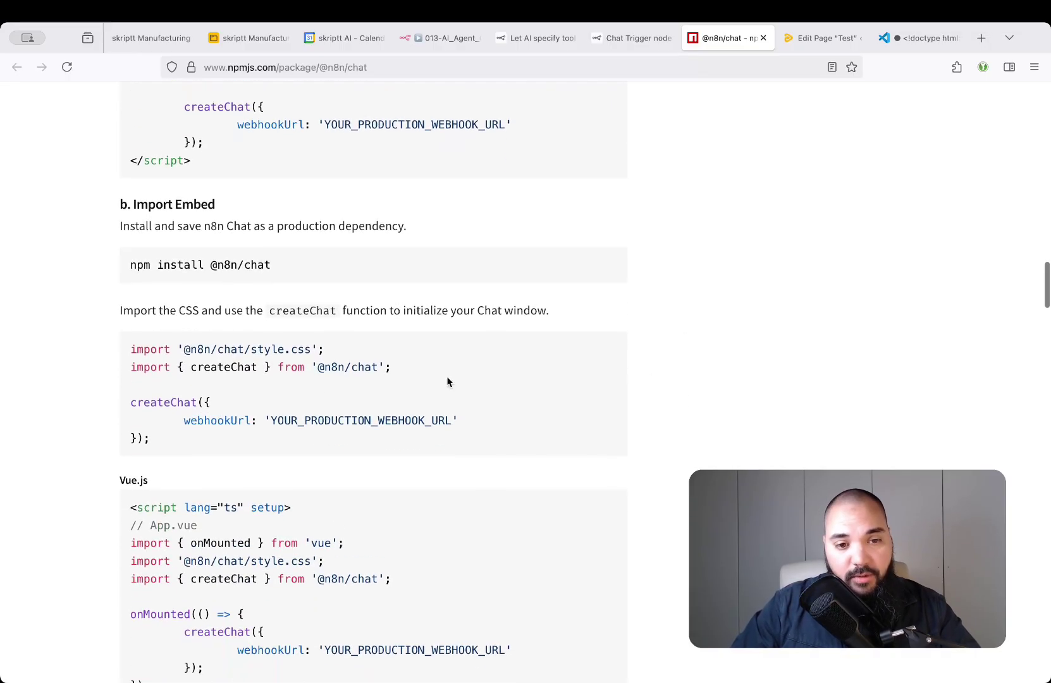
{"action": "scroll", "coordinate": [655, 276], "scroll_direction": "down", "scroll_amount": 2}
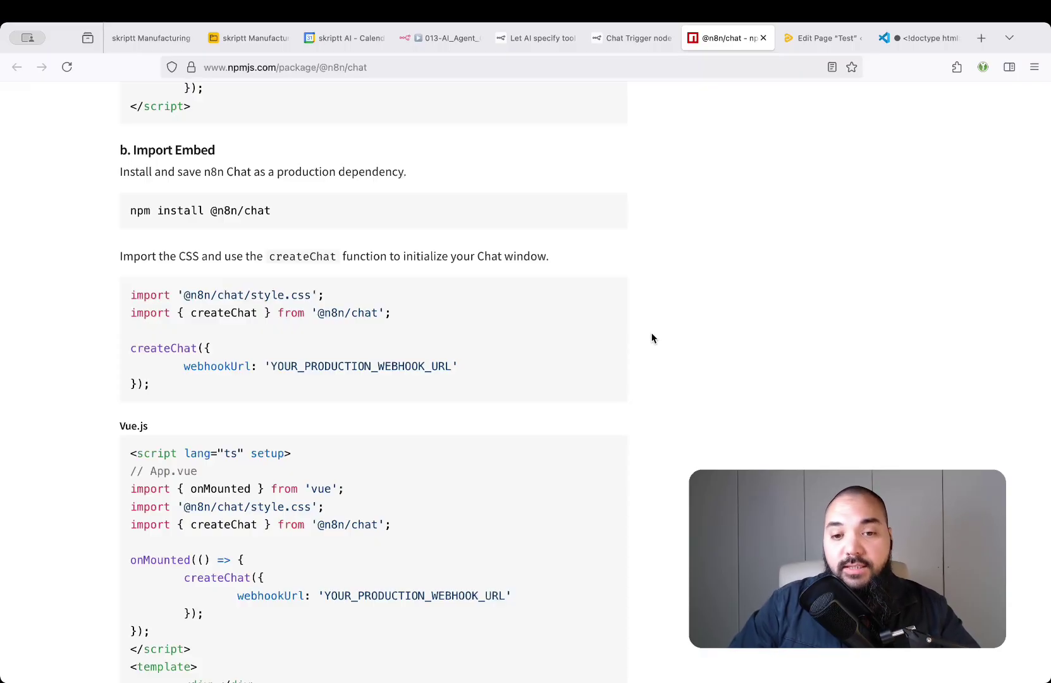
{"action": "scroll", "coordinate": [664, 324], "scroll_direction": "down", "scroll_amount": 12}
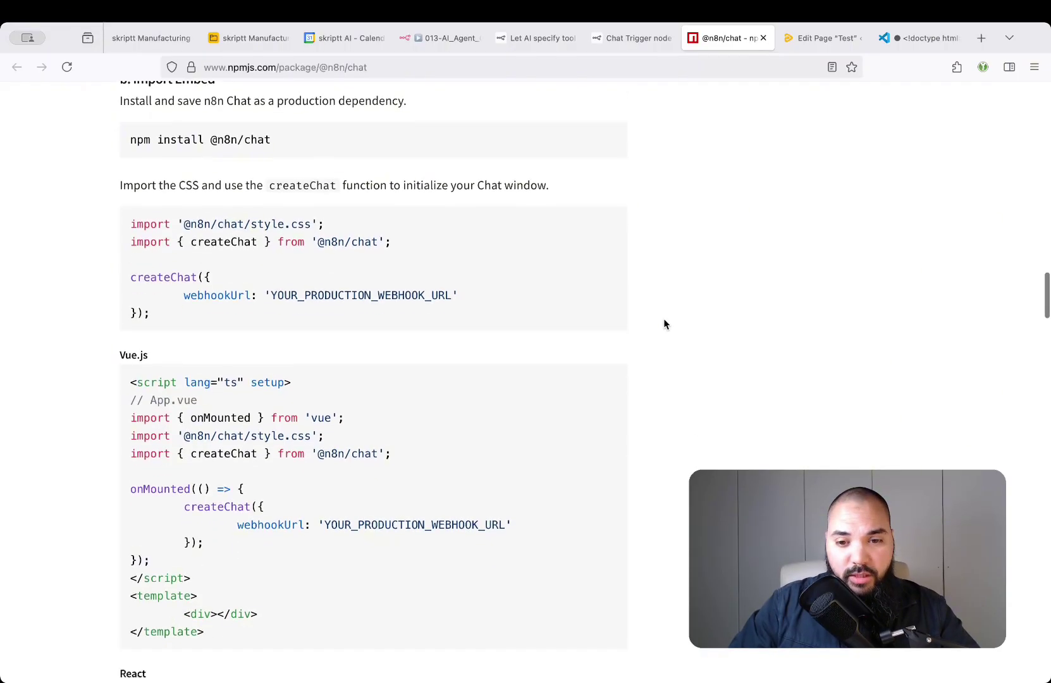
{"action": "scroll", "coordinate": [663, 324], "scroll_direction": "down", "scroll_amount": 17}
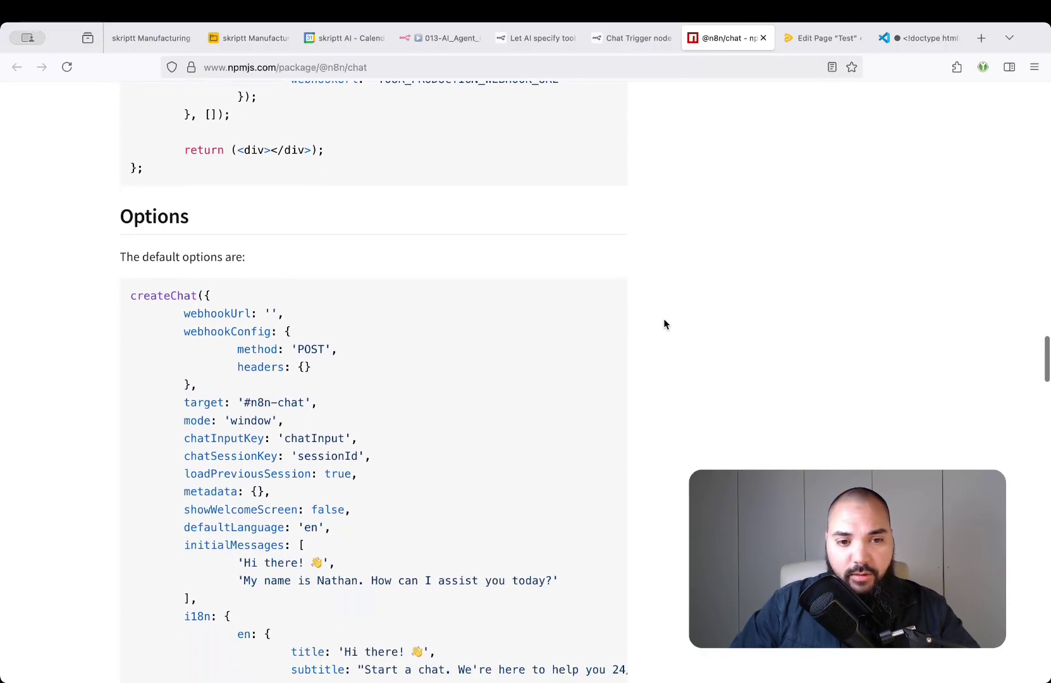
Examine the default createChat options in the Options section, focusing on the initialMessages greeting texts
{"action": "left_click_drag", "start_coordinate": [121, 206], "coordinate": [194, 209]}
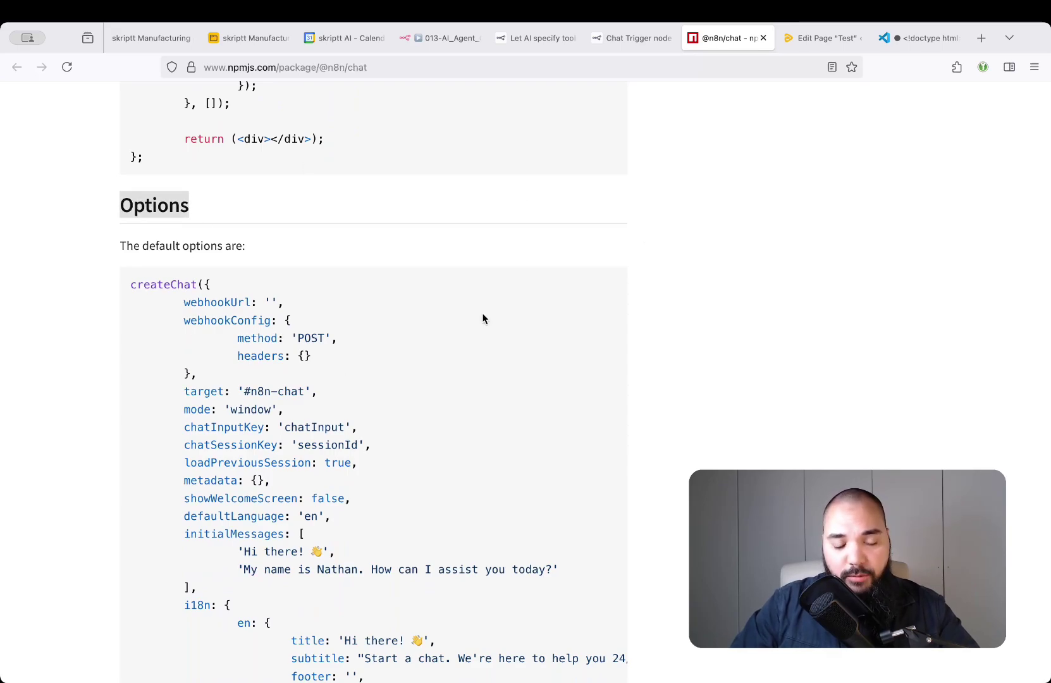
{"action": "scroll", "coordinate": [470, 356], "scroll_direction": "down", "scroll_amount": 3}
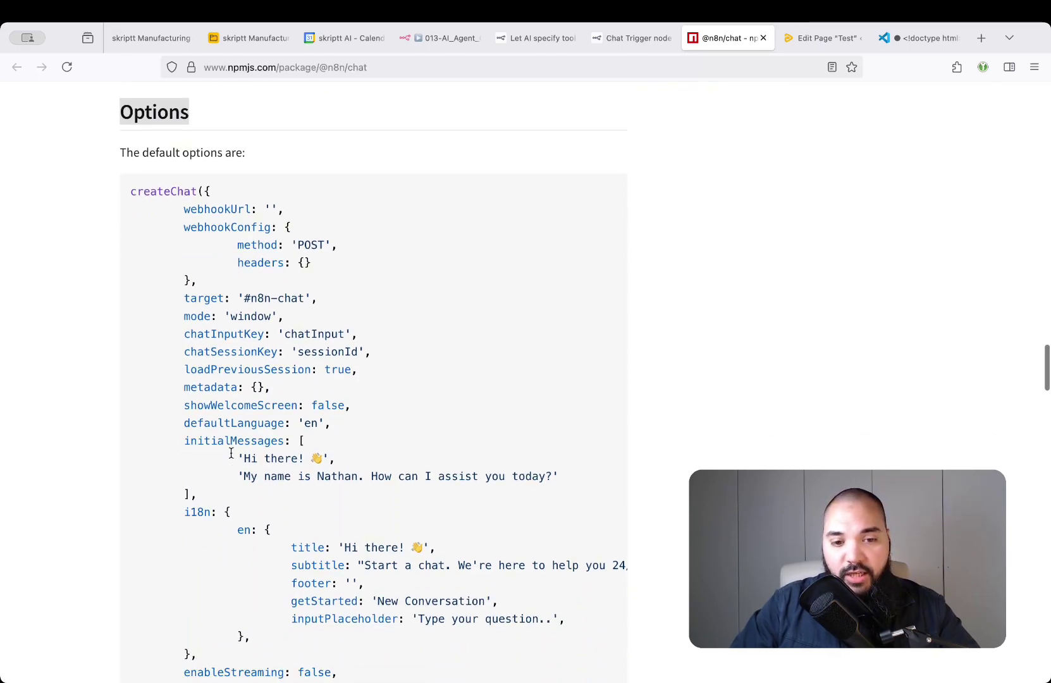
{"action": "double_click", "coordinate": [217, 441]}
{"action": "left_click_drag", "start_coordinate": [244, 458], "coordinate": [316, 456]}
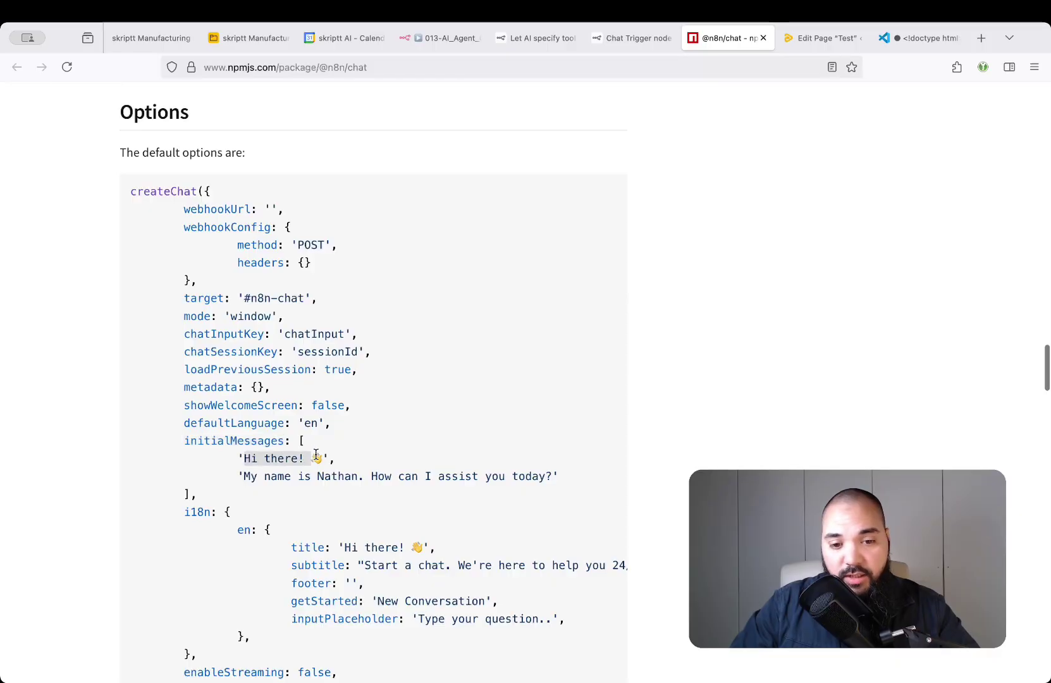
{"action": "left_click", "coordinate": [316, 457]}
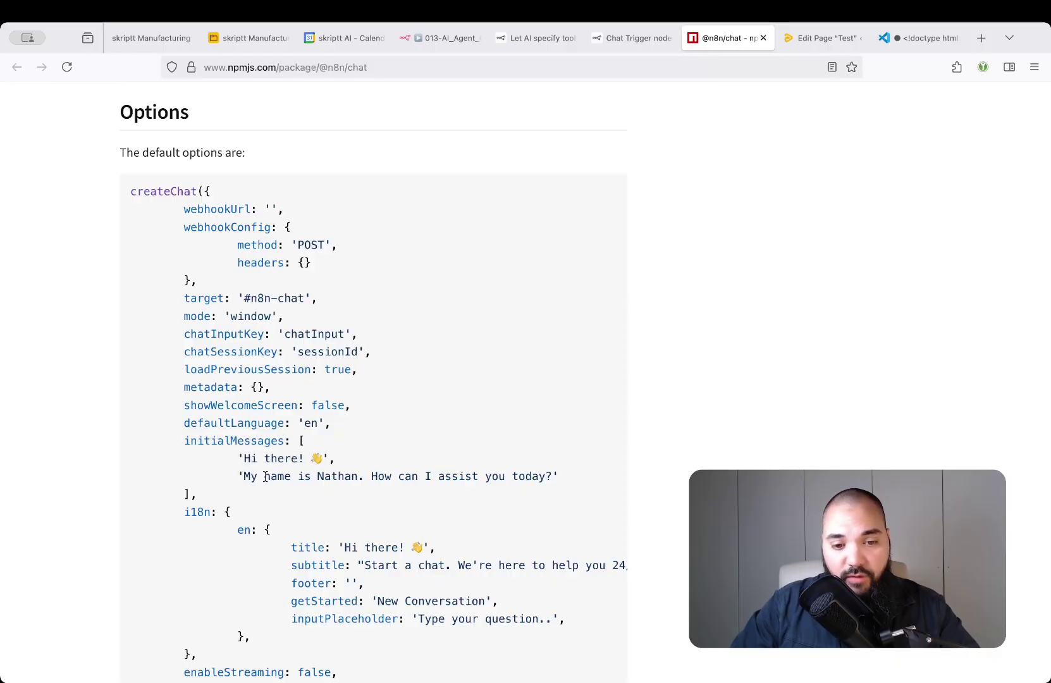
{"action": "left_click_drag", "start_coordinate": [243, 479], "coordinate": [358, 478]}
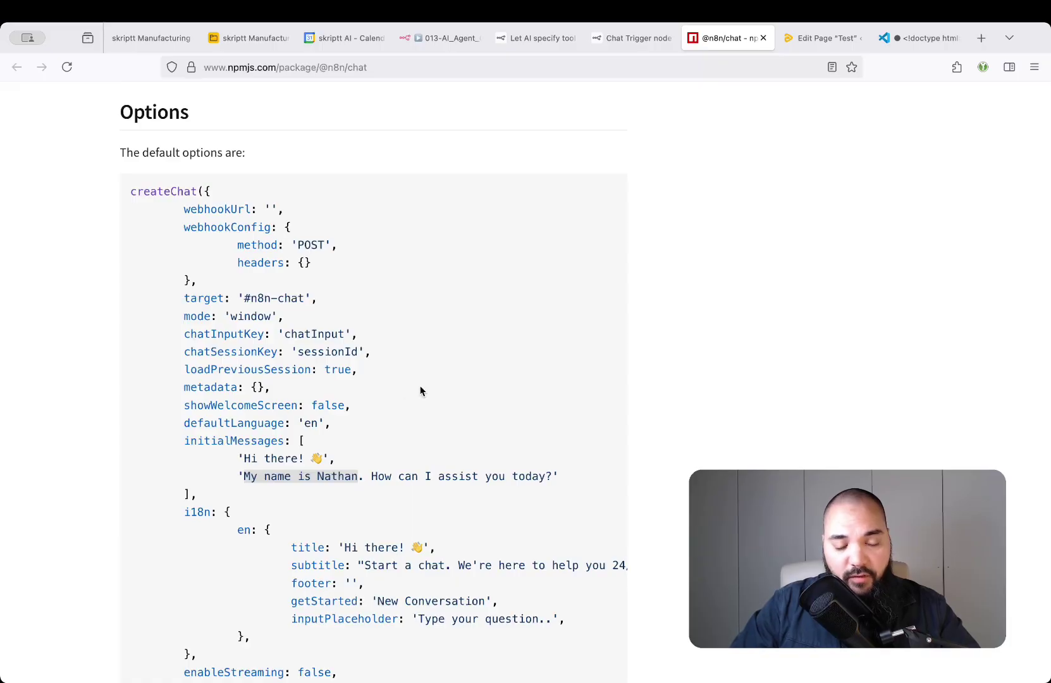
{"action": "scroll", "coordinate": [392, 392], "scroll_direction": "up", "scroll_amount": 3}
{"action": "double_click", "coordinate": [170, 361]}
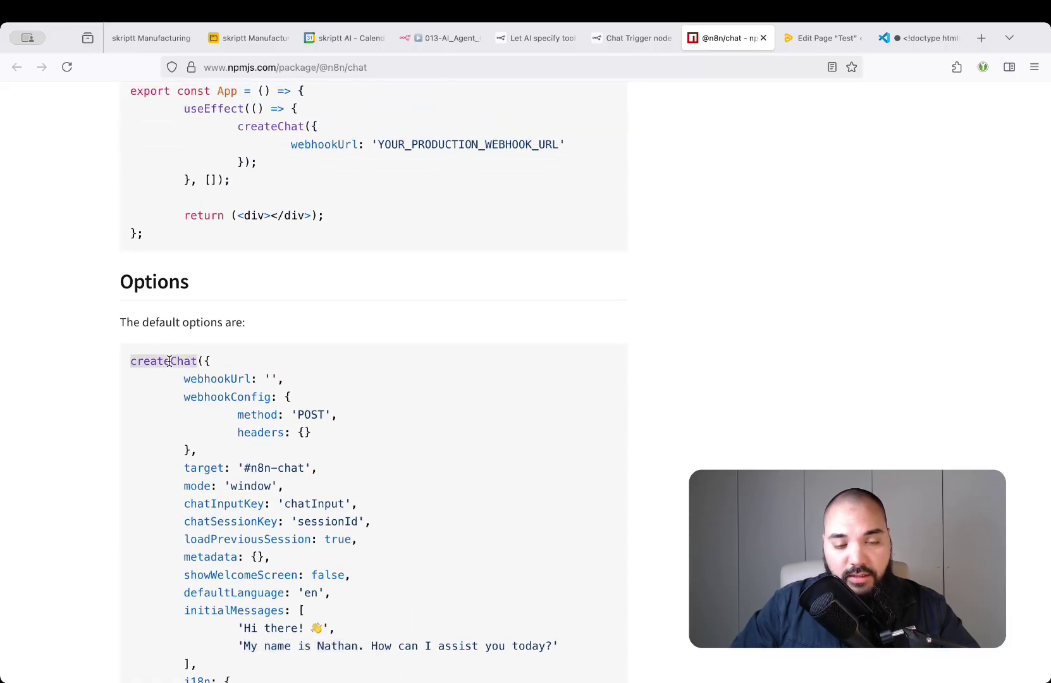
{"action": "scroll", "coordinate": [681, 320], "scroll_direction": "up", "scroll_amount": 1}
{"action": "scroll", "coordinate": [681, 318], "scroll_direction": "up", "scroll_amount": 1}
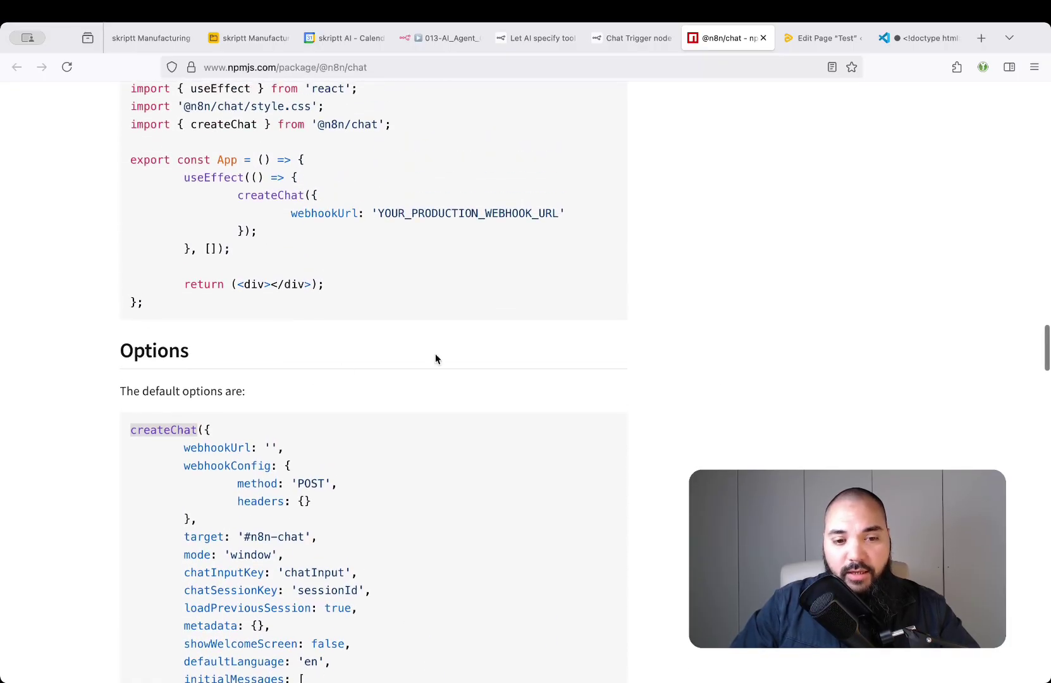
Copy the CDN Embed snippet from the Installation section and paste it into a new untitled file in VS Code
{"action": "scroll", "coordinate": [715, 375], "scroll_direction": "up", "scroll_amount": 10}
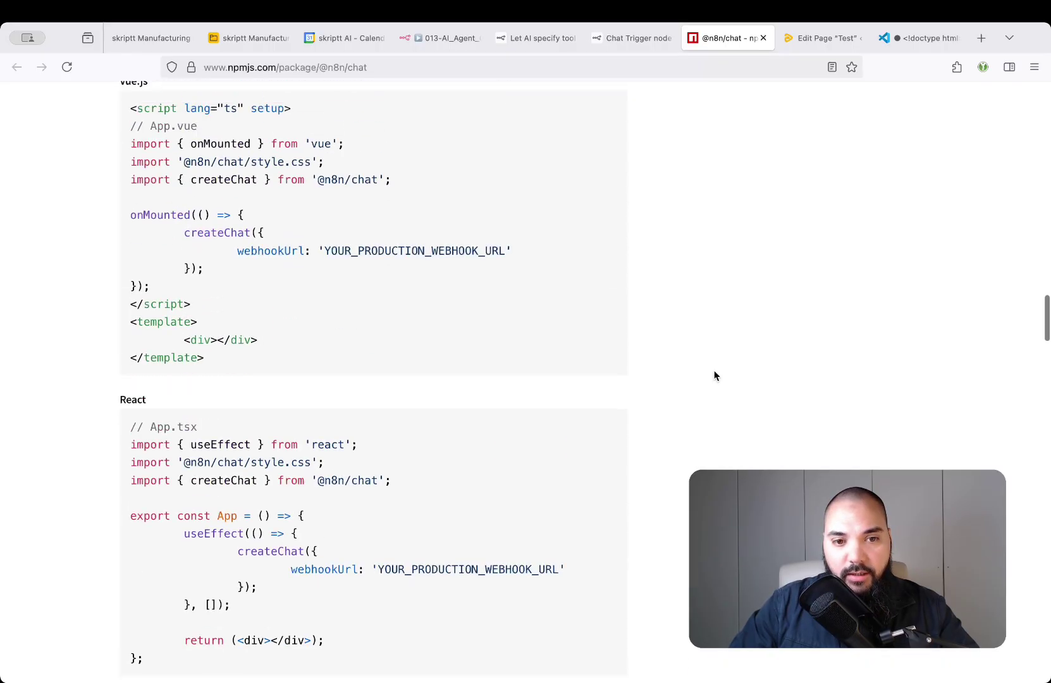
{"action": "left_click_drag", "start_coordinate": [183, 369], "coordinate": [247, 365]}
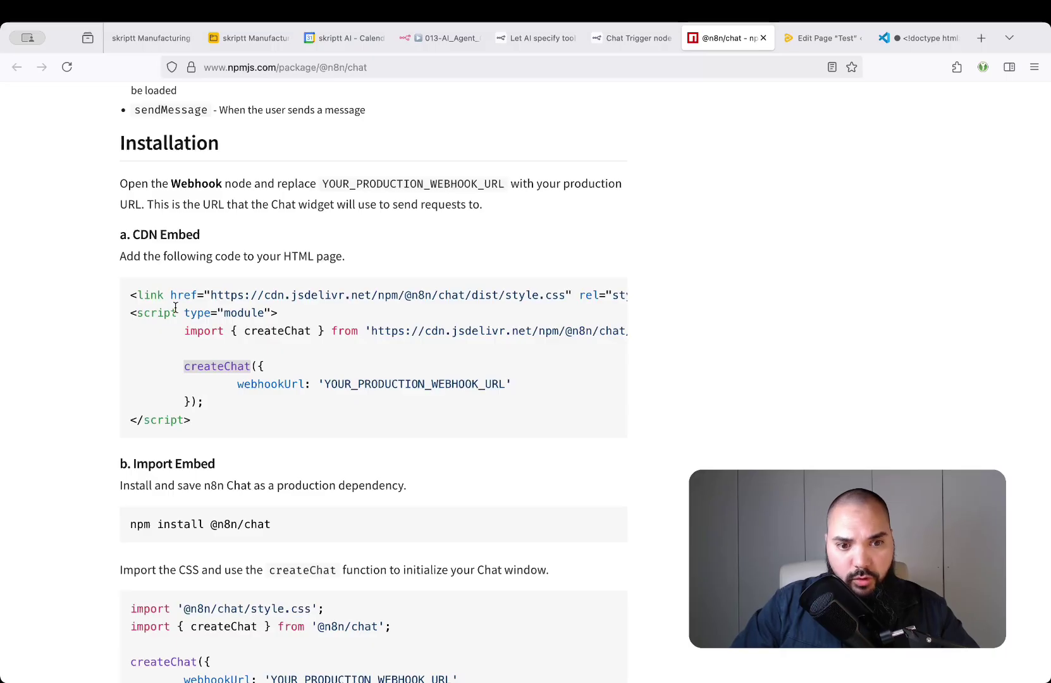
{"action": "left_click_drag", "start_coordinate": [128, 295], "coordinate": [193, 420]}
{"action": "key", "text": "super+c"}
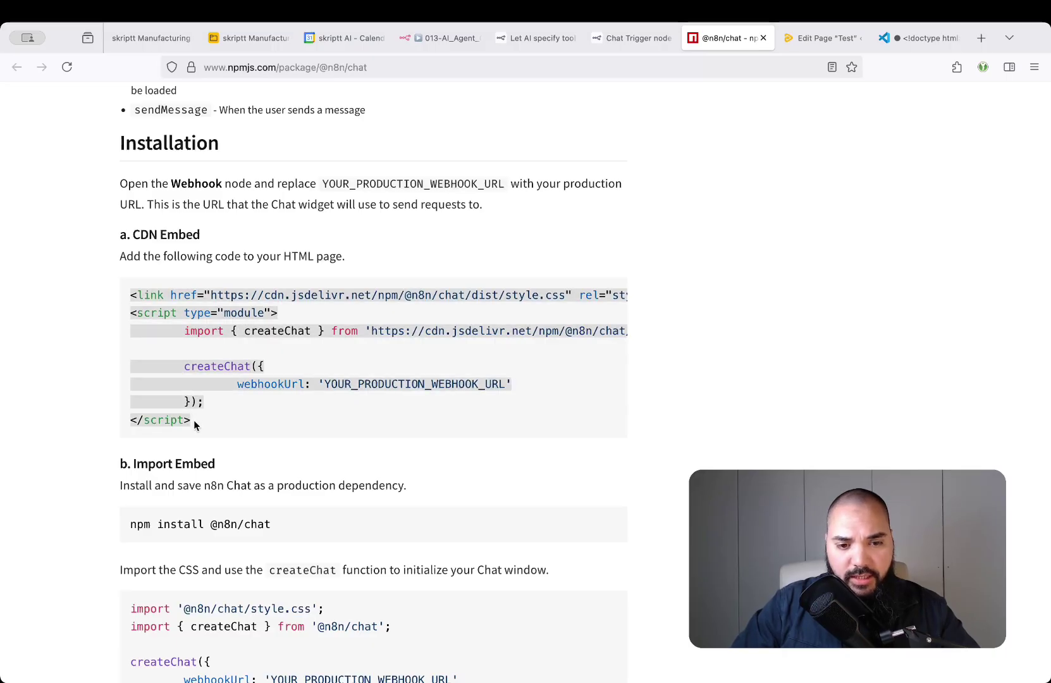
{"action": "left_click", "coordinate": [920, 38]}
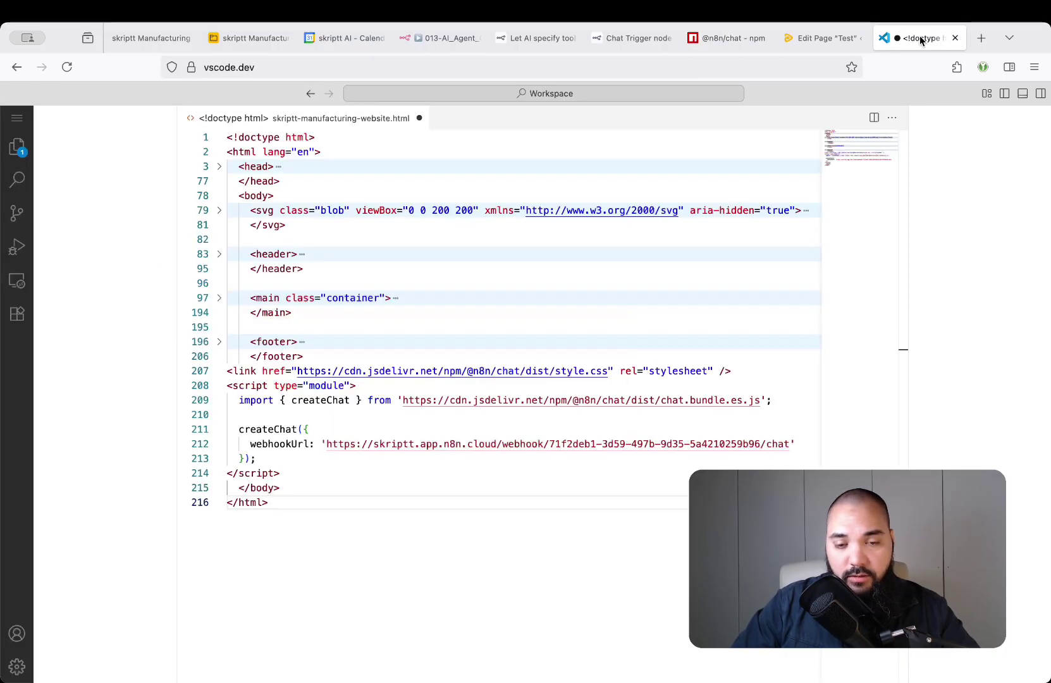
{"action": "double_click", "coordinate": [469, 122]}
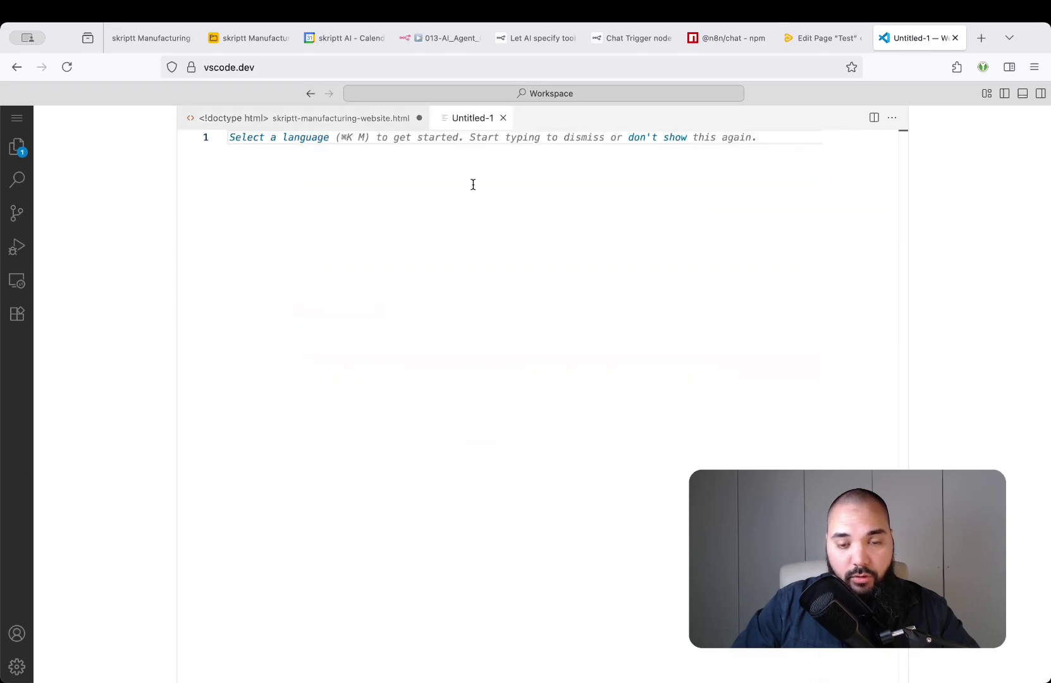
{"action": "key", "text": "super+v"}
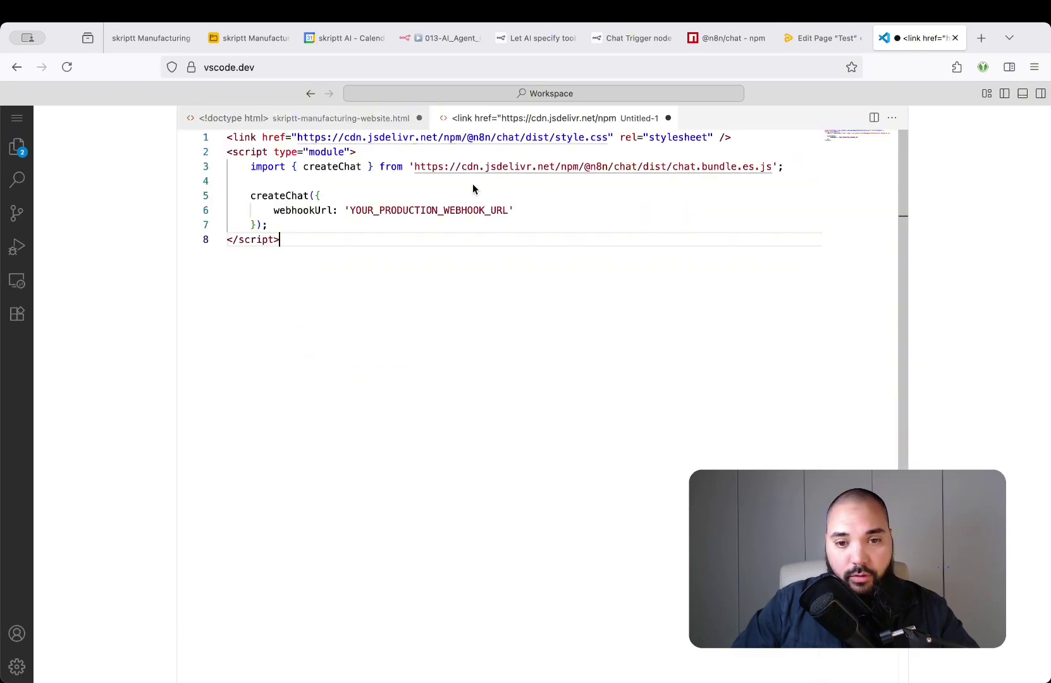
{"action": "double_click", "coordinate": [423, 210]}
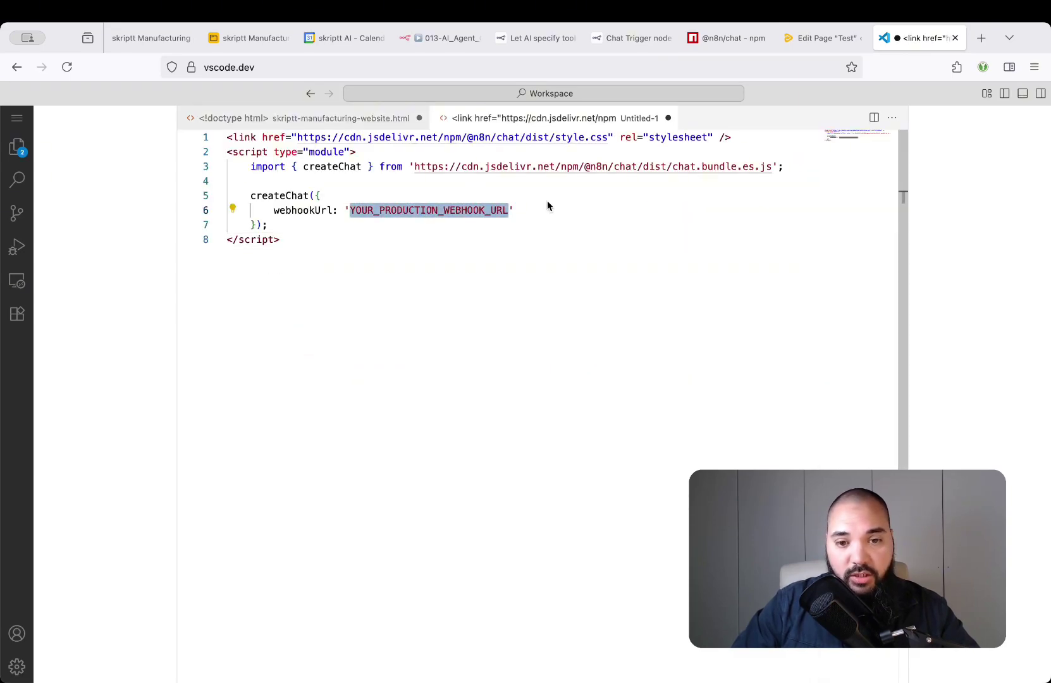
{"action": "left_click", "coordinate": [720, 45]}
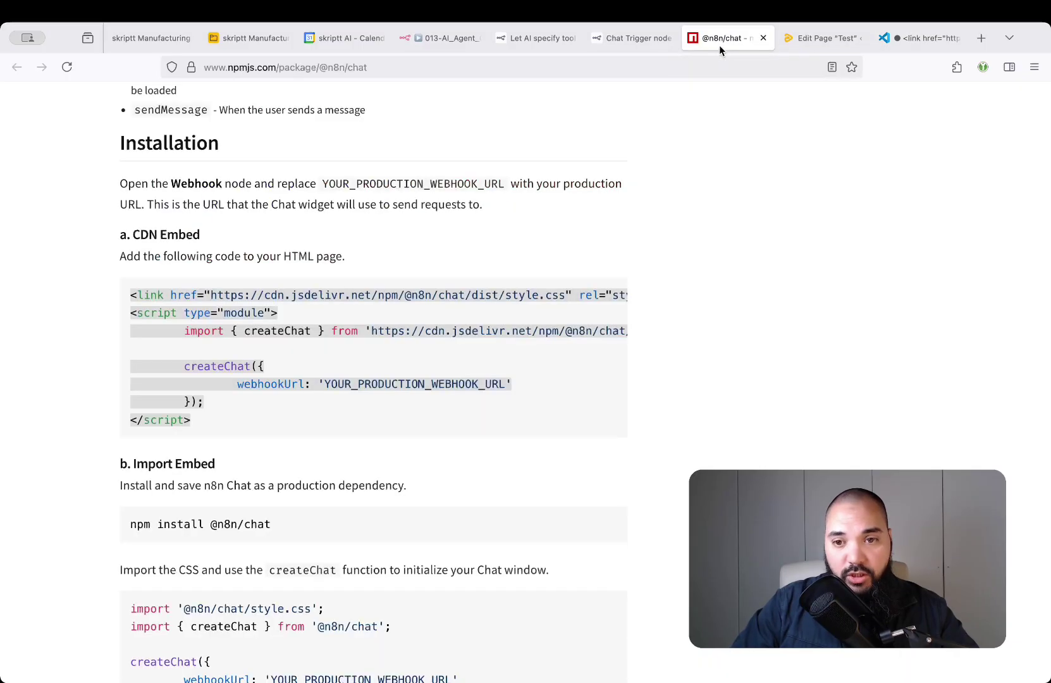
{"action": "scroll", "coordinate": [684, 380], "scroll_direction": "down", "scroll_amount": 10}
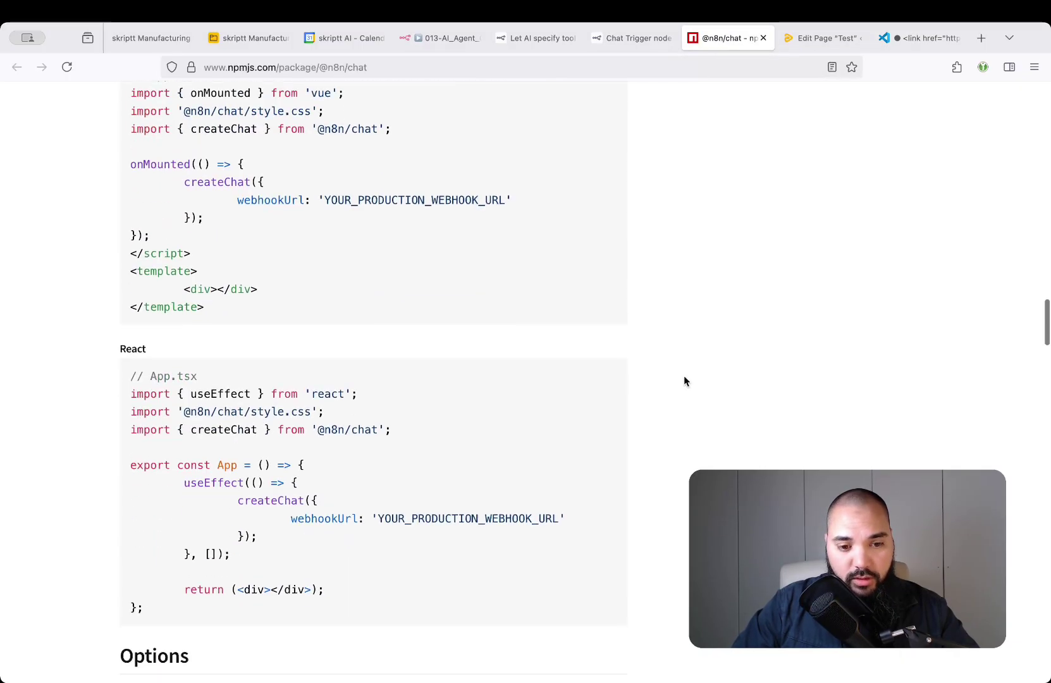
{"action": "scroll", "coordinate": [684, 380], "scroll_direction": "down", "scroll_amount": 8}
{"action": "left_click_drag", "start_coordinate": [184, 275], "coordinate": [285, 488]}
{"action": "scroll", "coordinate": [638, 460], "scroll_direction": "down", "scroll_amount": 4}
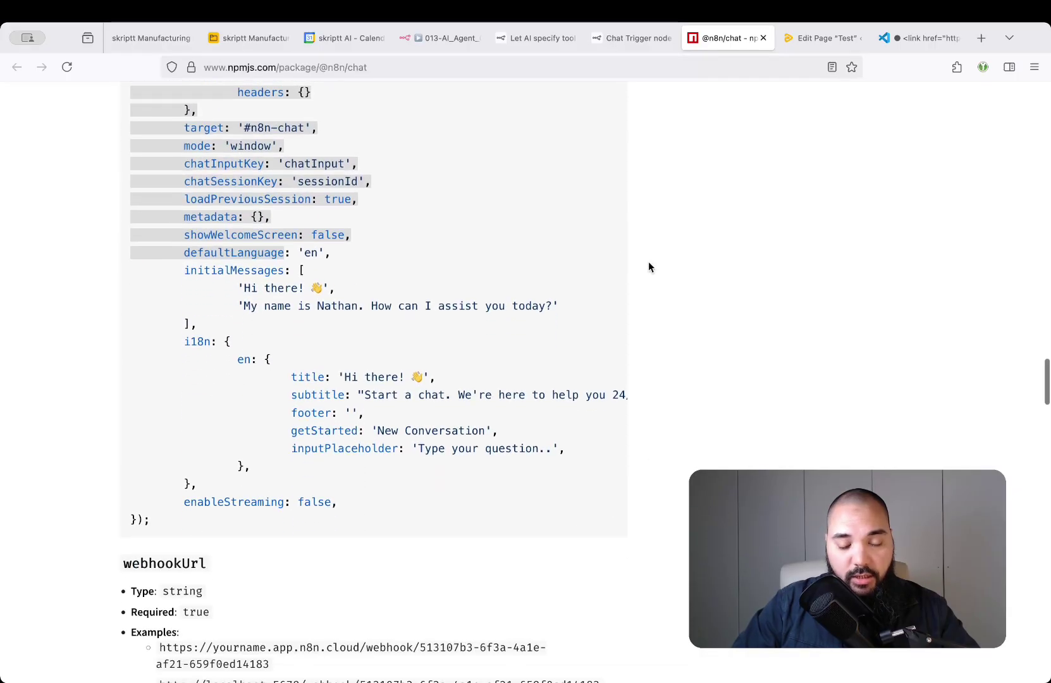
{"action": "scroll", "coordinate": [649, 267], "scroll_direction": "up", "scroll_amount": 1}
{"action": "scroll", "coordinate": [649, 267], "scroll_direction": "up", "scroll_amount": 1}
{"action": "left_click", "coordinate": [273, 370]}
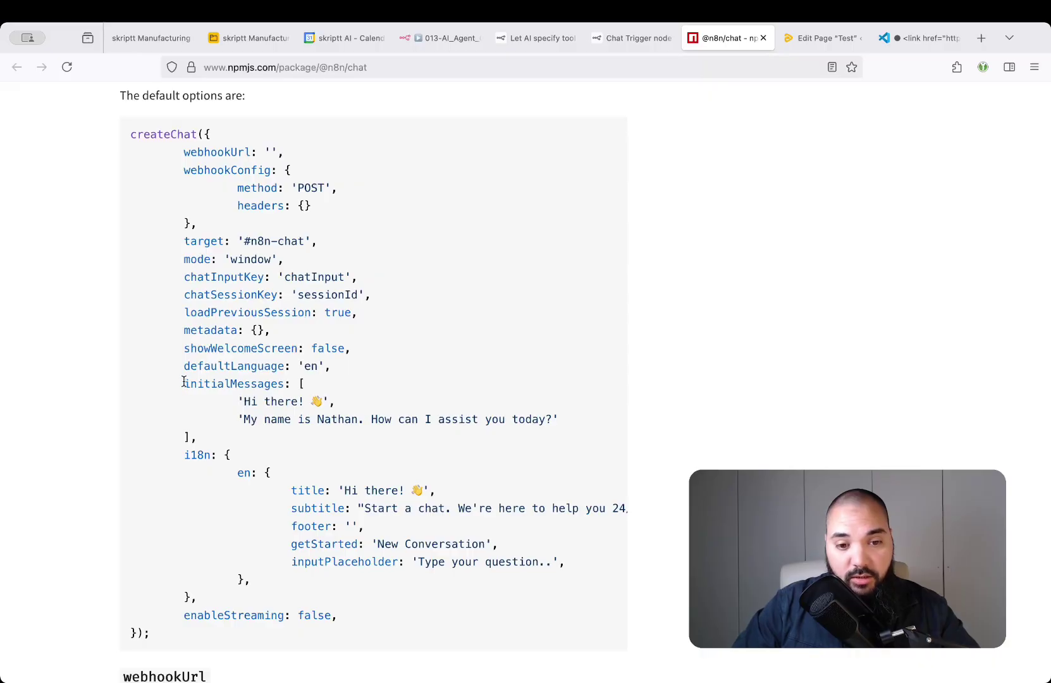
Copy the initialMessages block from the default options and add it after the webhookUrl line in the VS Code snippet
{"action": "left_click_drag", "start_coordinate": [184, 382], "coordinate": [188, 438]}
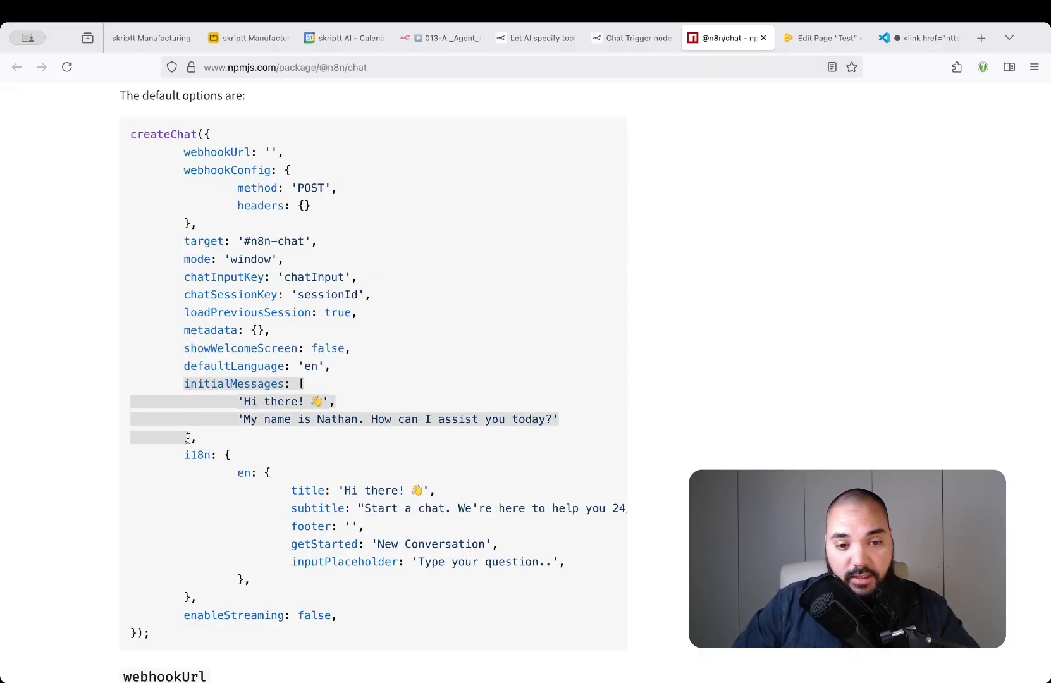
{"action": "left_click", "coordinate": [927, 38]}
{"action": "left_click", "coordinate": [536, 210]}
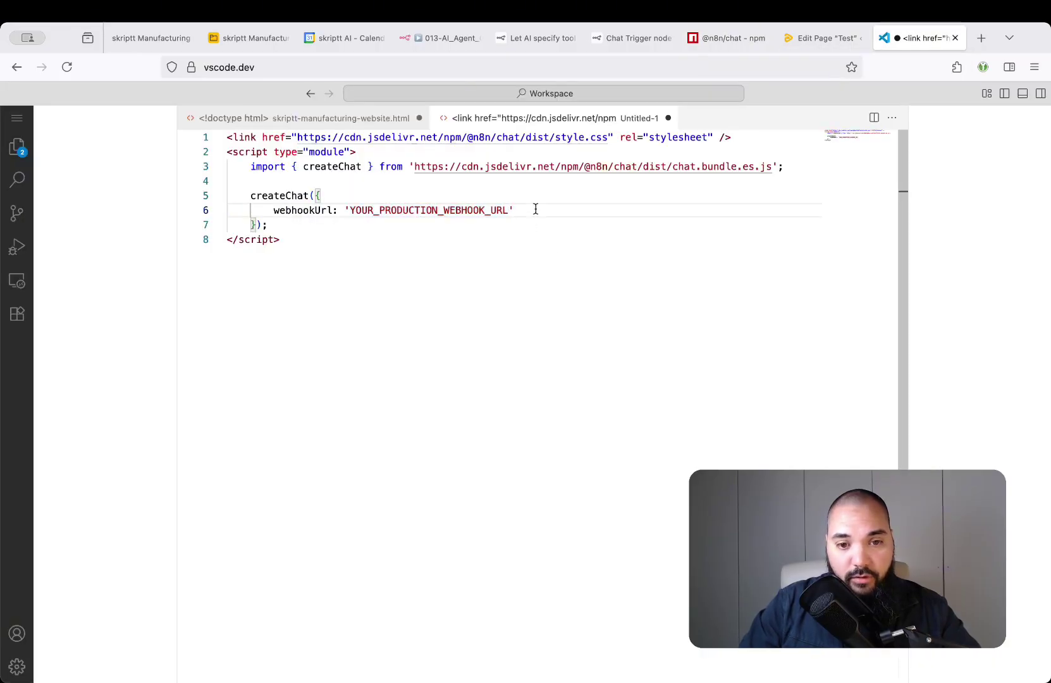
{"action": "type", "text": ","}
{"action": "key", "text": "Return"}
{"action": "type", "text": "initialMessages: [ 'Hi there! 👋', 'My name is Nathan. How can I assist you today?' ]"}
{"action": "key", "text": "Up"}
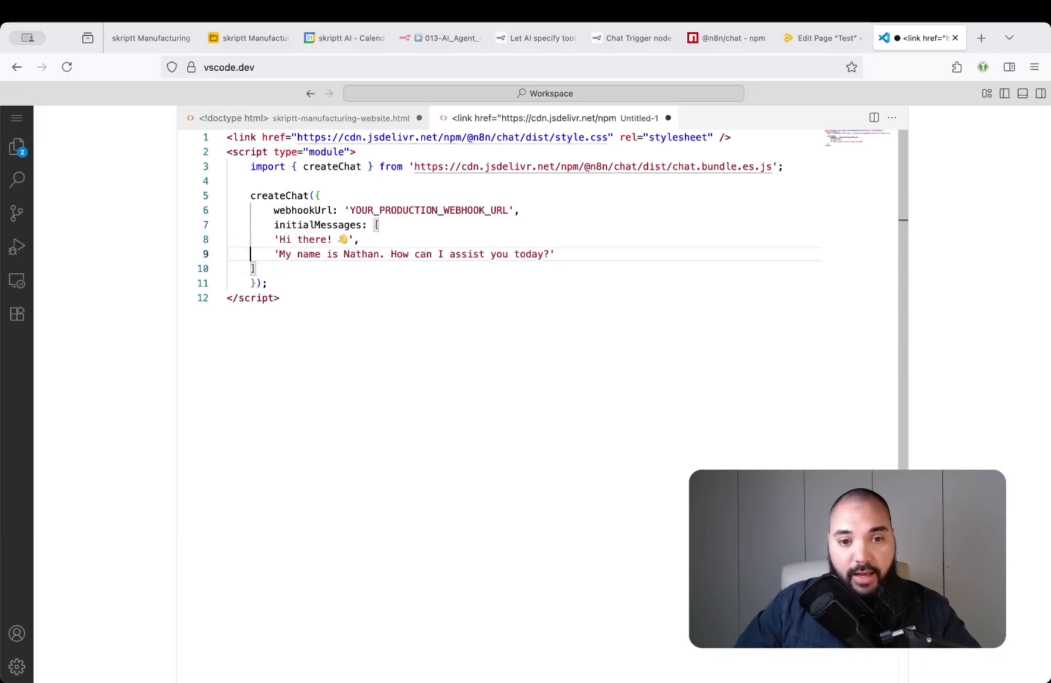
{"action": "key", "text": "Up"}
Replace the first initialMessages greeting, "Hi there! 👋", with "Welcome"
{"action": "left_click_drag", "start_coordinate": [349, 239], "coordinate": [279, 239]}
{"action": "left_click", "coordinate": [279, 224]}
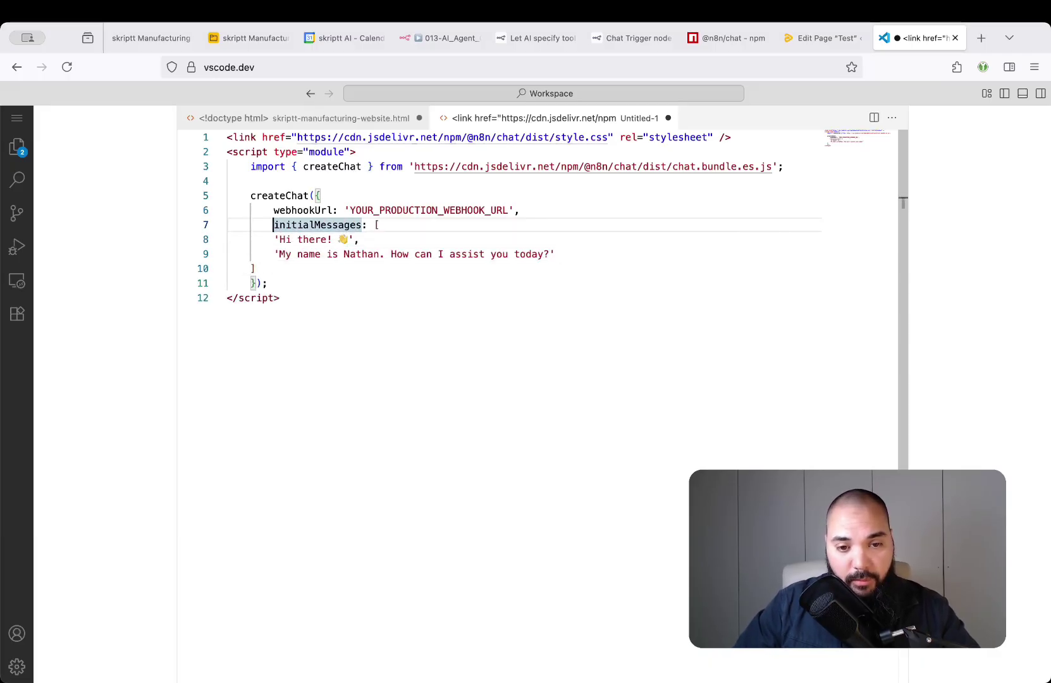
{"action": "mouse_move", "coordinate": [279, 239]}
{"action": "left_mouse_down"}
{"action": "mouse_move", "coordinate": [349, 239]}
{"action": "mouse_move", "coordinate": [285, 239]}
{"action": "left_mouse_up"}
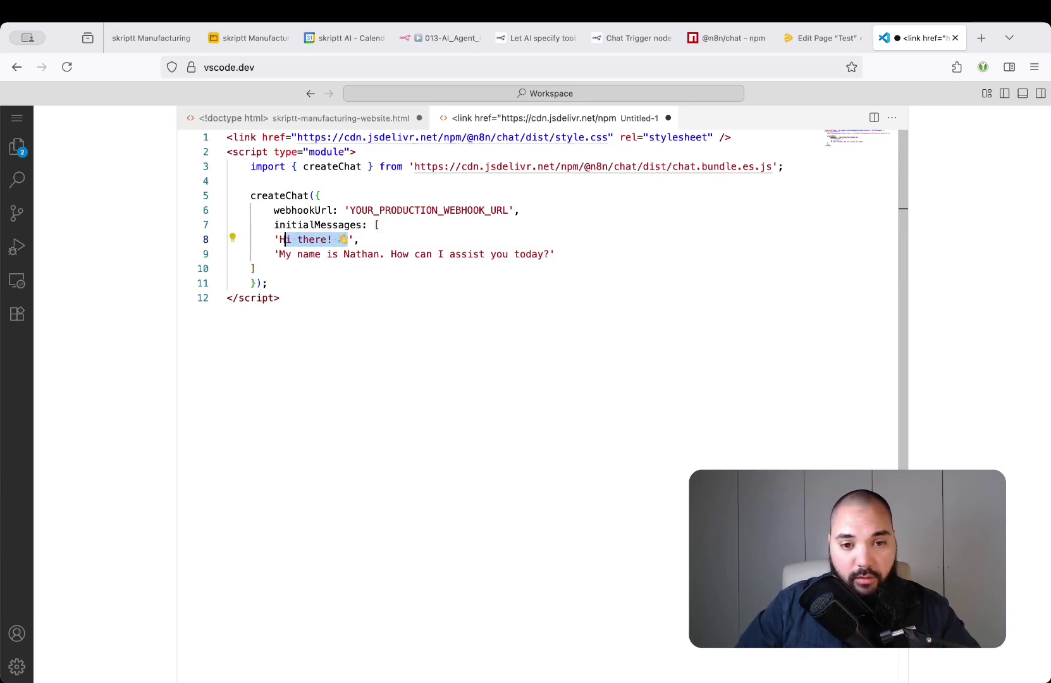
{"action": "type", "text": "i"}
{"action": "key", "text": "BackSpace"}
{"action": "type", "text": "e"}
{"action": "key", "text": "BackSpace"}
{"action": "key", "text": "BackSpace"}
{"action": "type", "text": "We"}
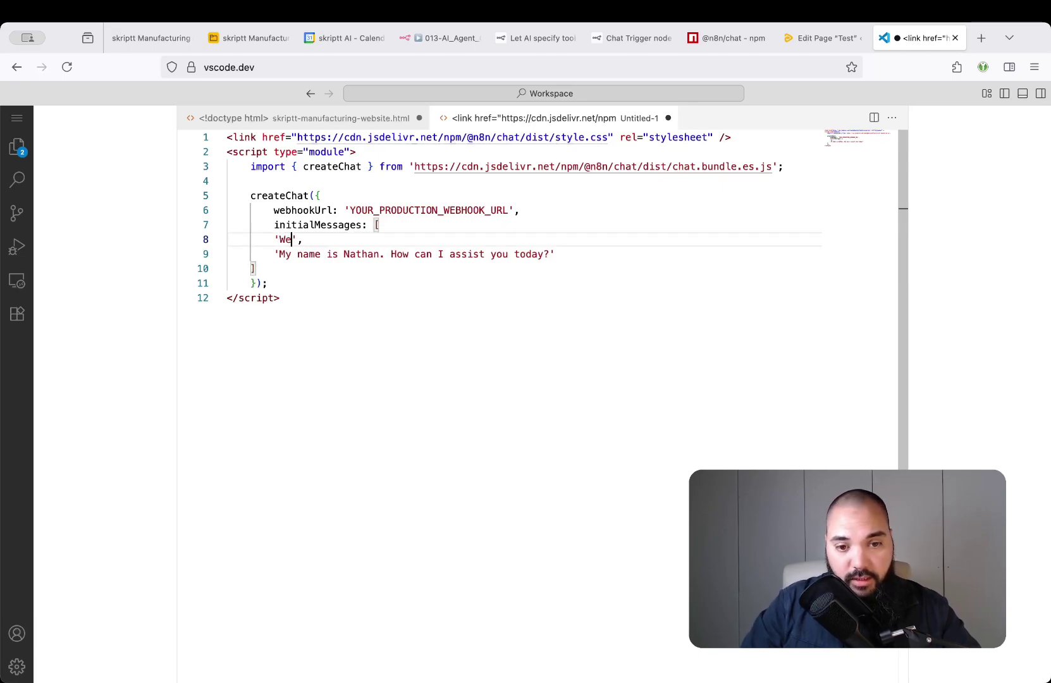
{"action": "type", "text": "lcome"}
Replace the second initialMessages line in the untitled snippet with "I'm the skriptt Manufacturing Helper." and remove the rest of its text
{"action": "left_click", "coordinate": [556, 254]}
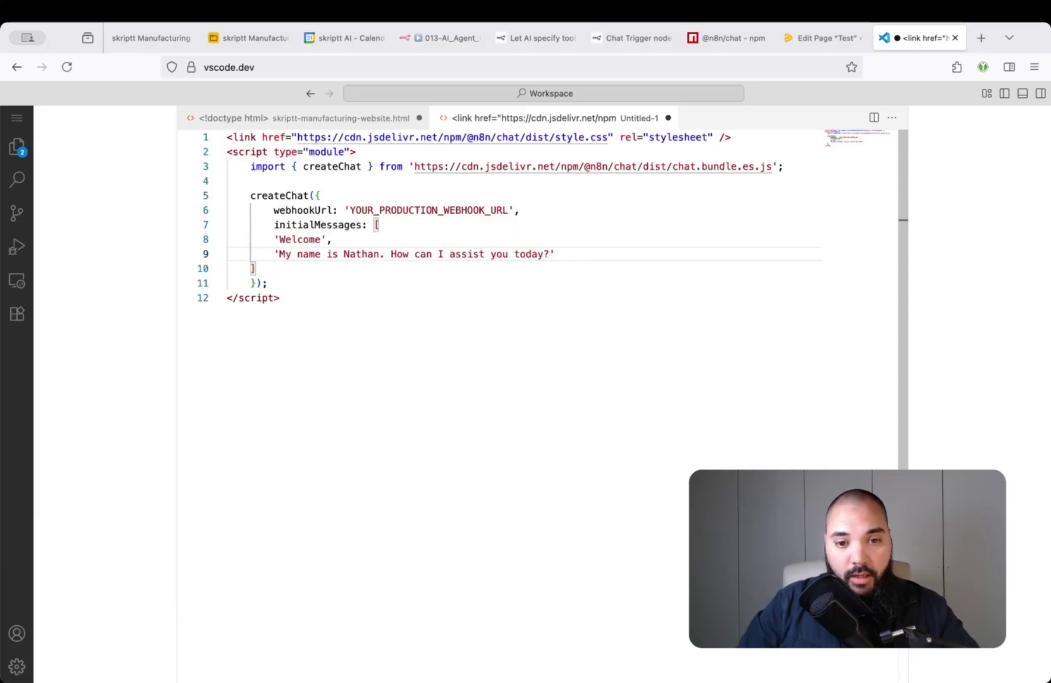
{"action": "double_click", "coordinate": [274, 254]}
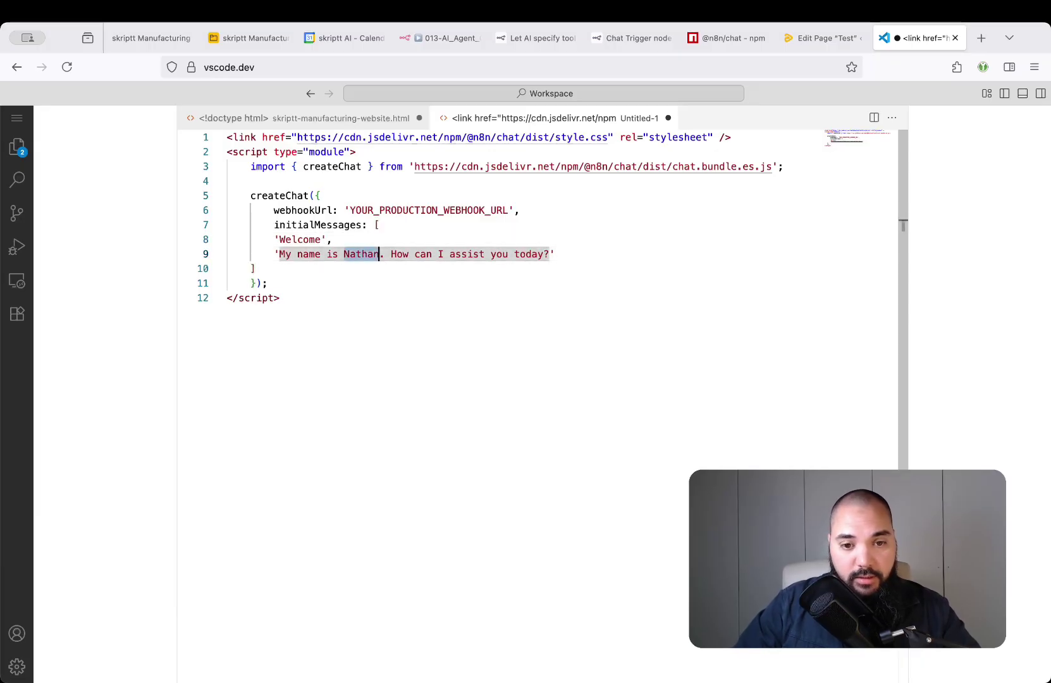
{"action": "left_click_drag", "start_coordinate": [279, 254], "coordinate": [379, 253]}
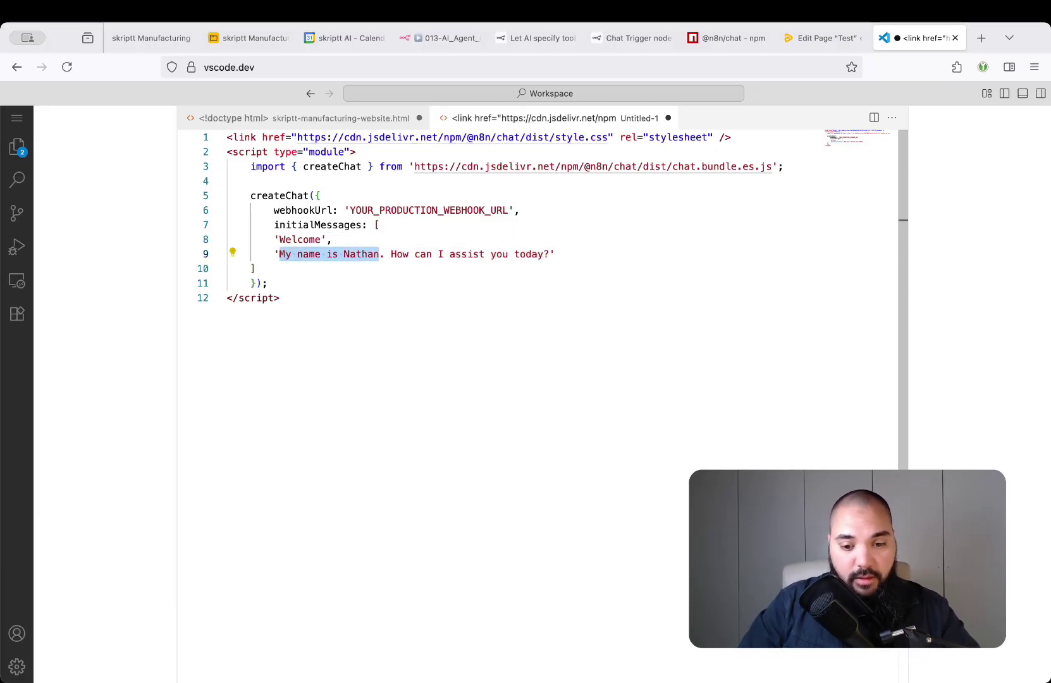
{"action": "type", "text": "I'm the "}
{"action": "type", "text": "skriptt Manufact"}
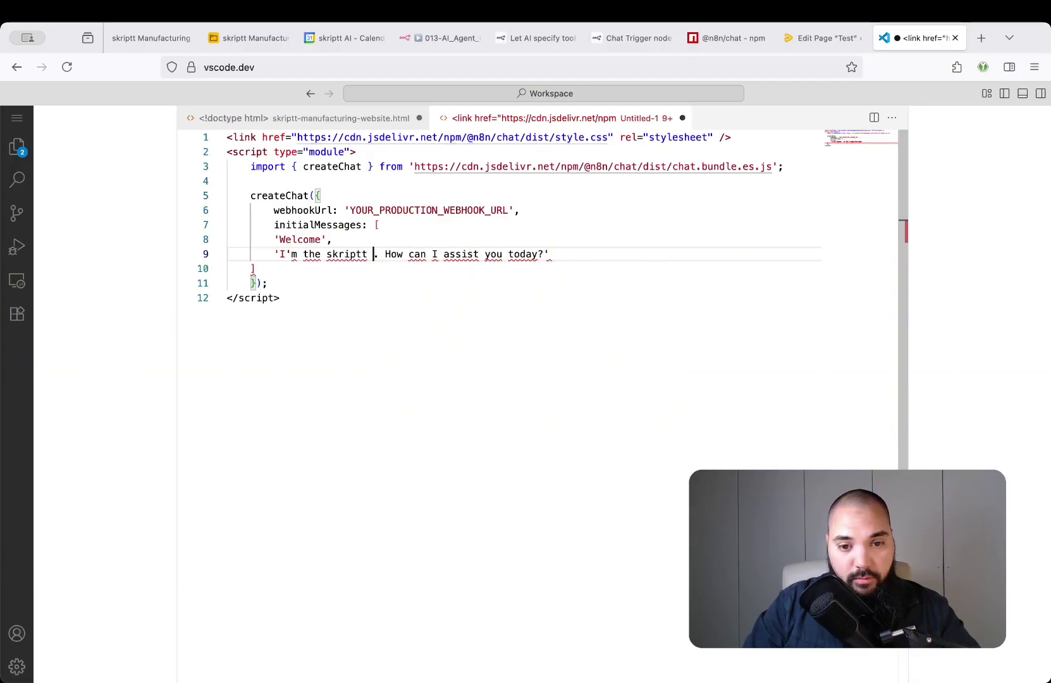
{"action": "type", "text": "uring Helper"}
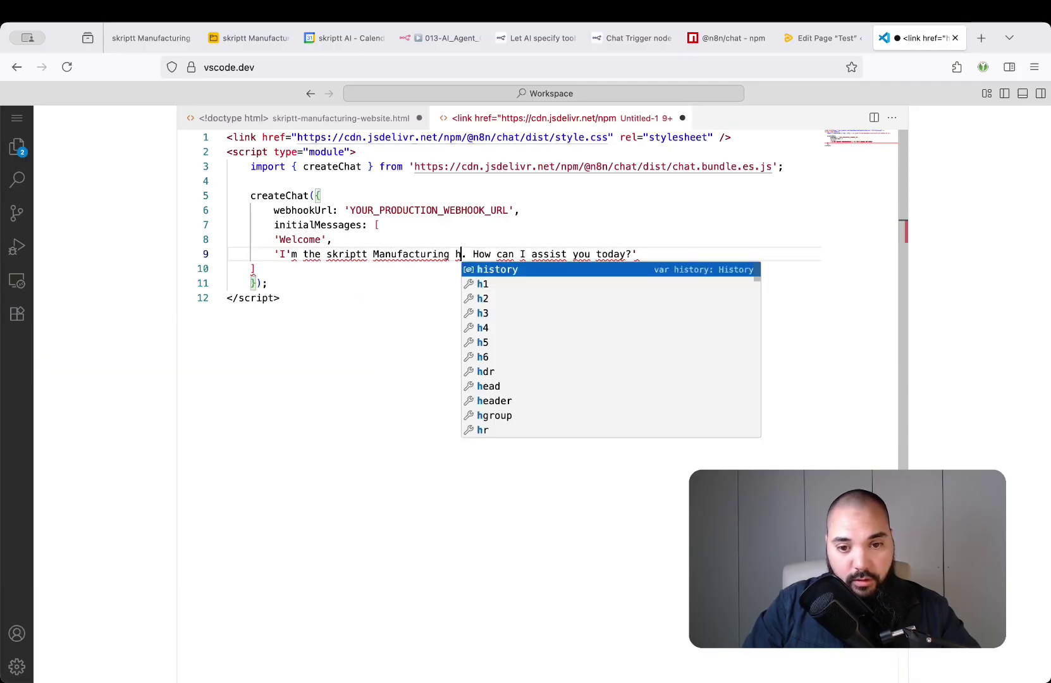
{"action": "key", "text": "shift+End"}
{"action": "key", "text": "shift+Left"}
{"action": "key", "text": "BackSpace"}
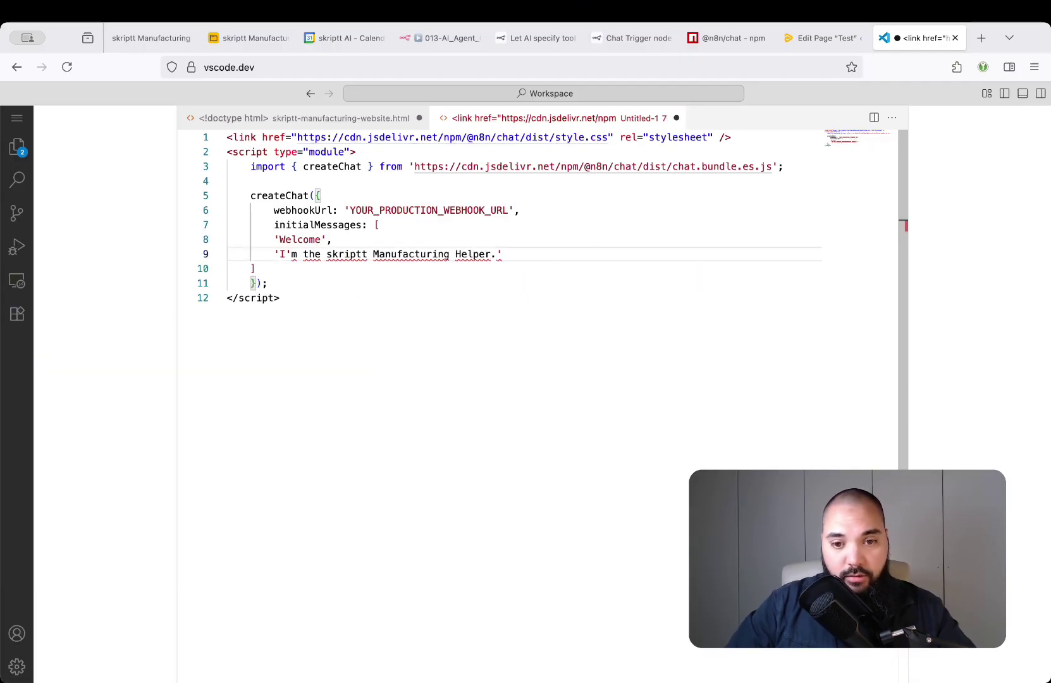
Add an initialMessages block with "Welcome" and "I\'m the skriptt Manufacturing Helper." after webhookUrl in the createChat call of skriptt-manufacturing-website.html
{"action": "left_click", "coordinate": [423, 227]}
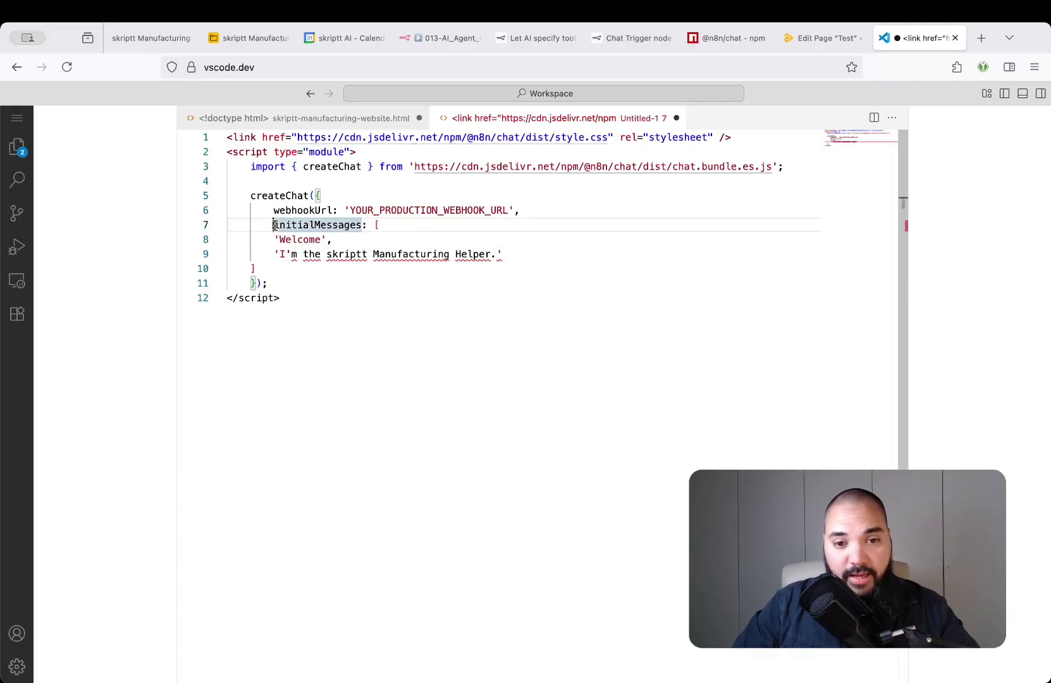
{"action": "left_click_drag", "start_coordinate": [274, 225], "coordinate": [273, 271]}
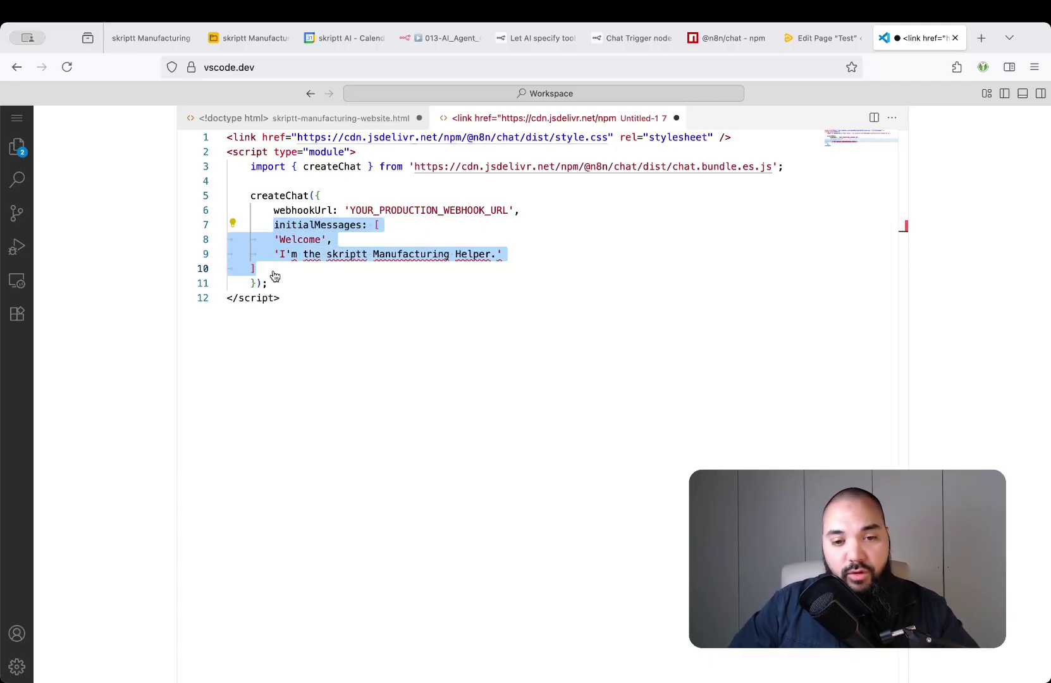
{"action": "left_click", "coordinate": [324, 120]}
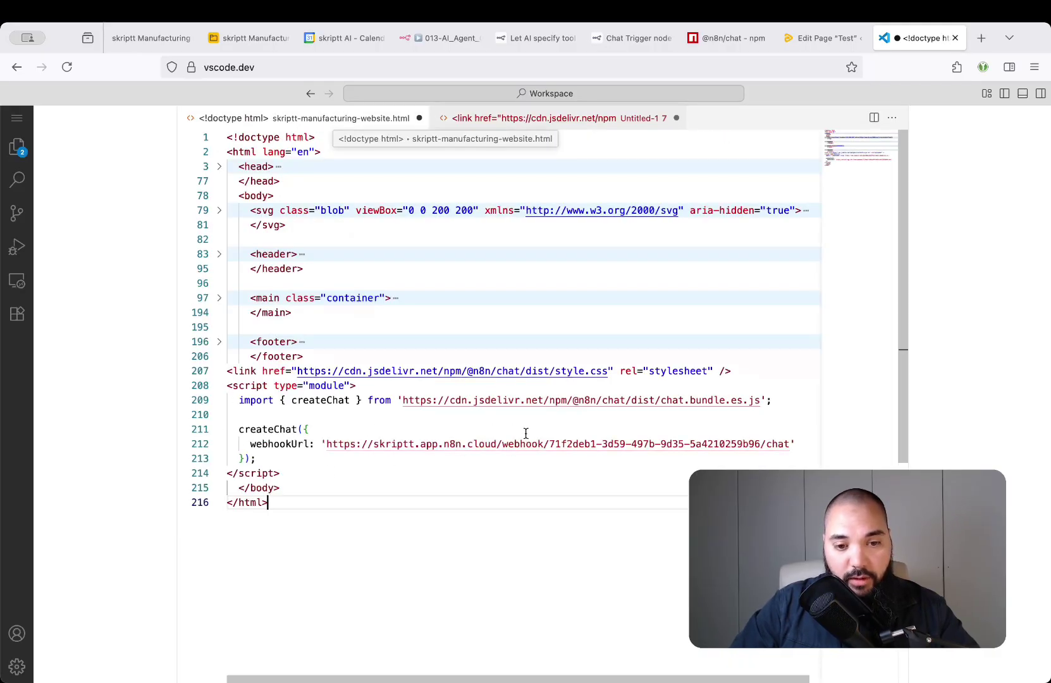
{"action": "left_click", "coordinate": [798, 444]}
{"action": "type", "text": ",     initialMessages: [     \"Welcome\",     \"I\\'m the skriptt Manufacturing Helper.\"   ]"}
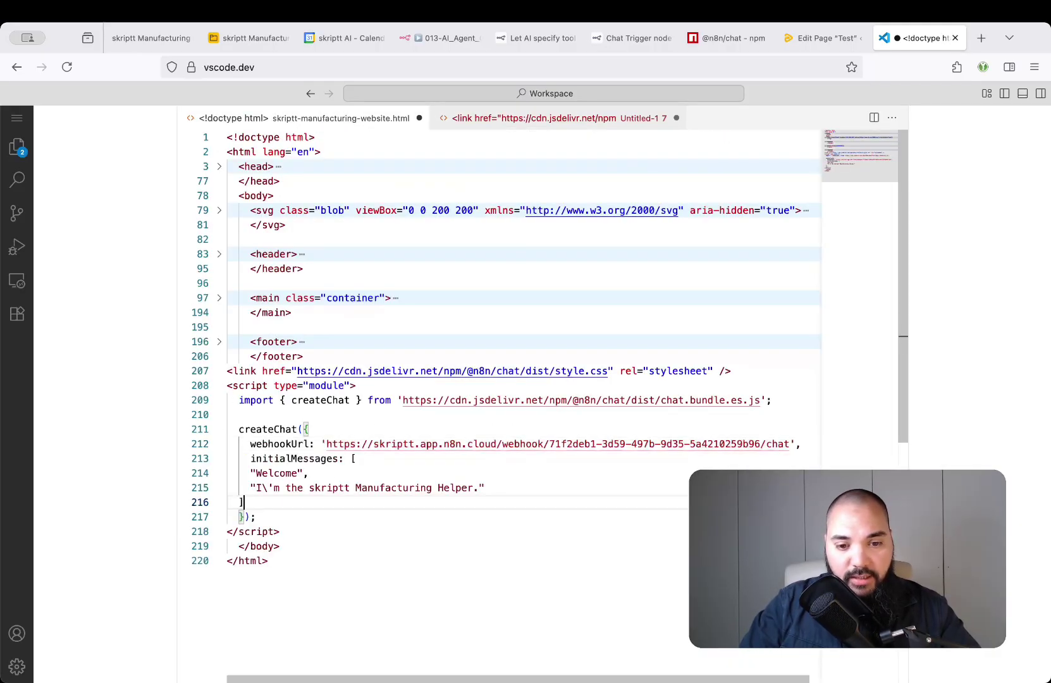
{"action": "double_click", "coordinate": [288, 474]}
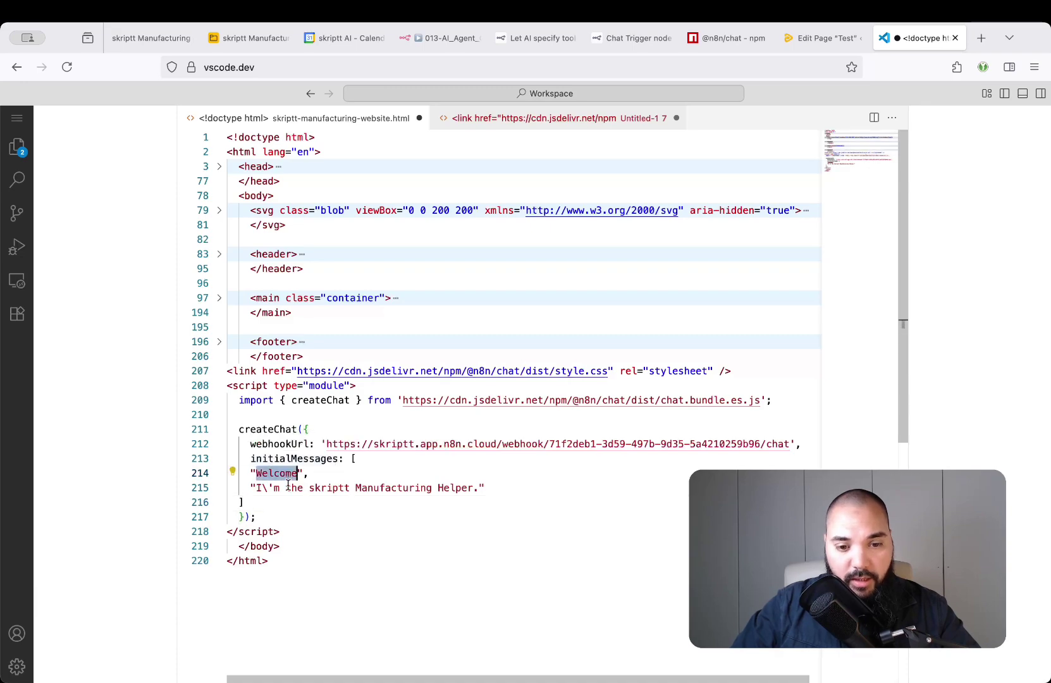
{"action": "left_click", "coordinate": [483, 487]}
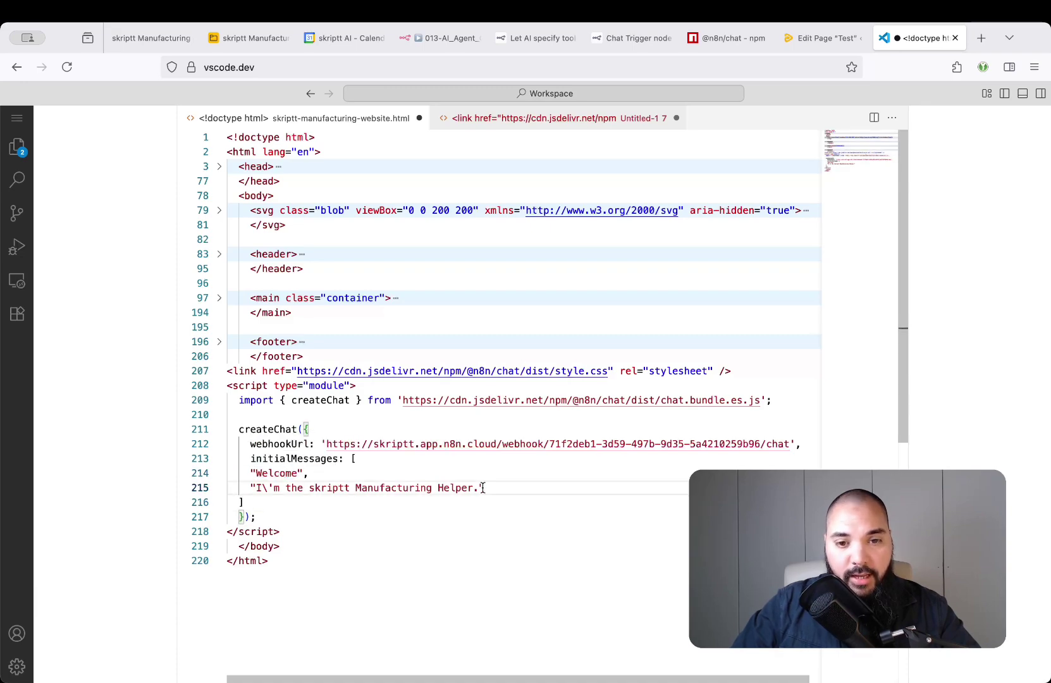
Switch to the skriptt Manufacturing website, reload it and check the chat widget's header title and initial messages
{"action": "left_click", "coordinate": [134, 40]}
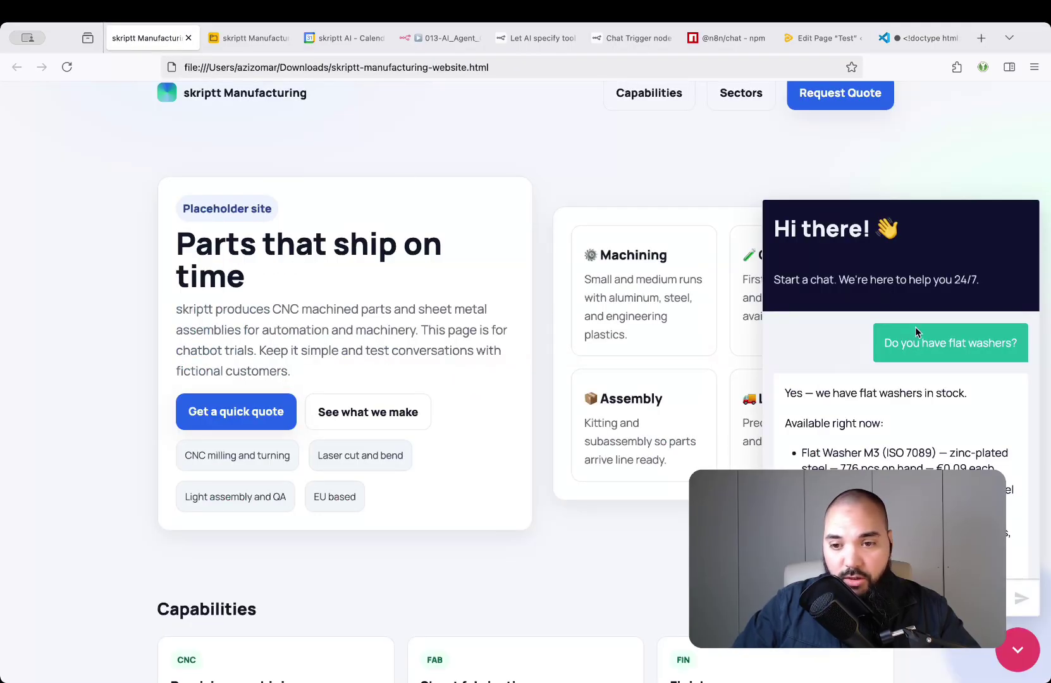
{"action": "left_click_drag", "start_coordinate": [776, 228], "coordinate": [939, 232]}
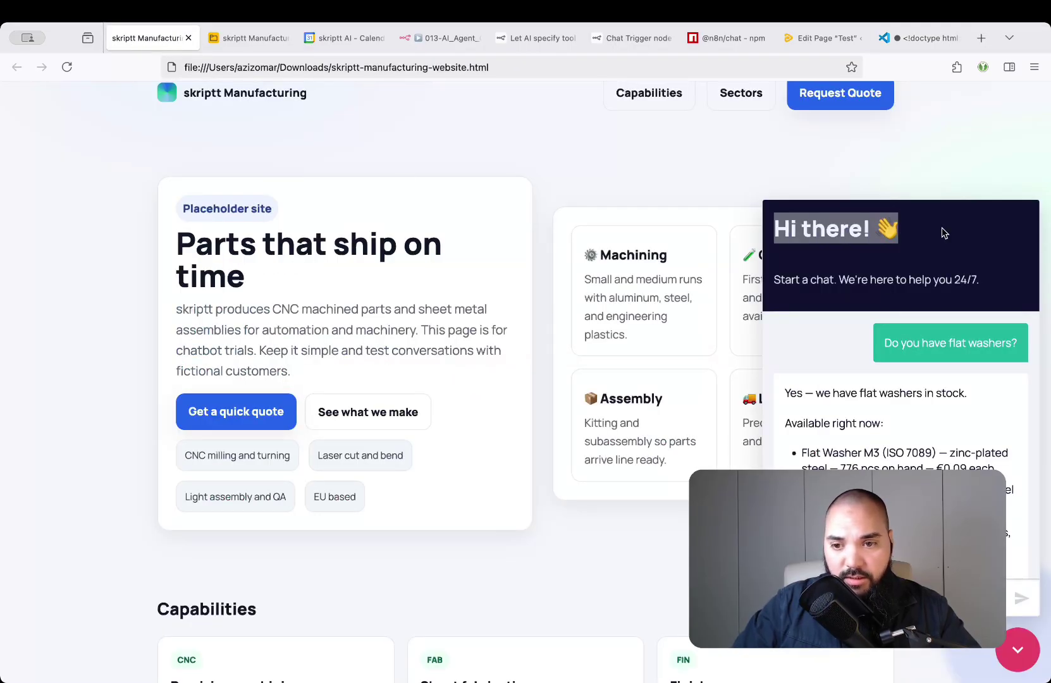
{"action": "left_click", "coordinate": [664, 508]}
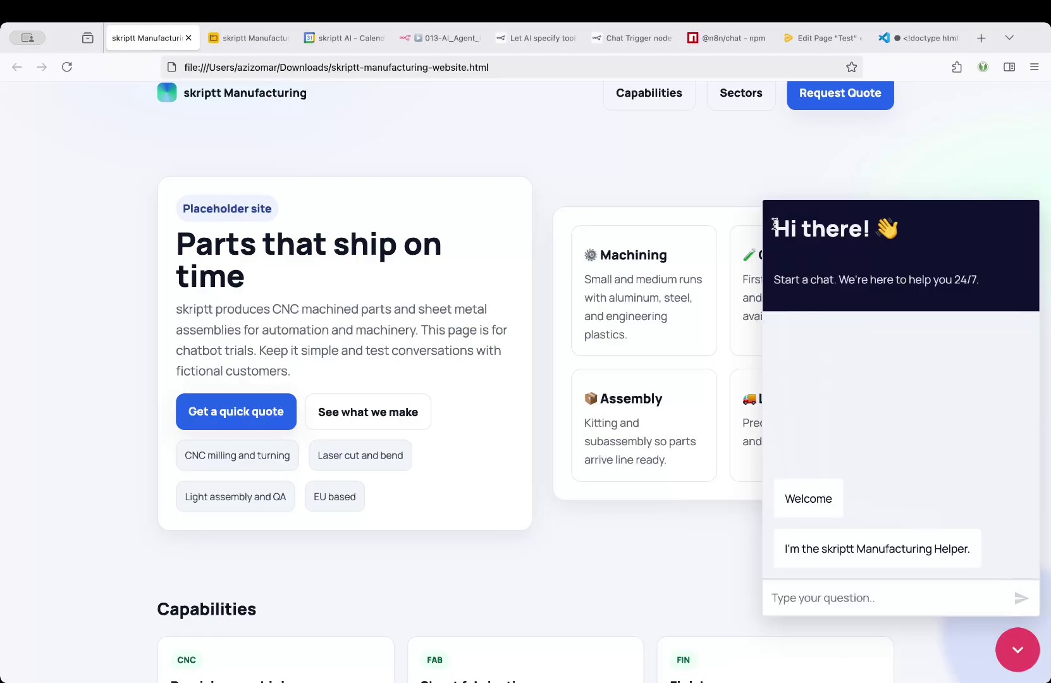
{"action": "left_click_drag", "start_coordinate": [774, 227], "coordinate": [903, 230]}
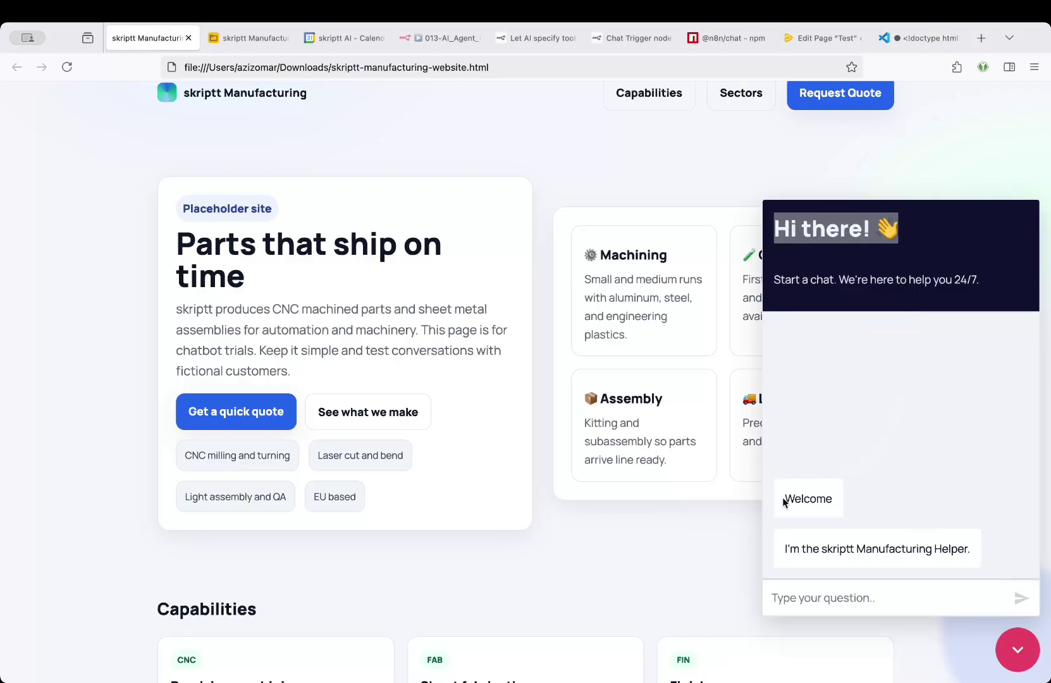
{"action": "left_click", "coordinate": [914, 419]}
{"action": "left_click_drag", "start_coordinate": [784, 499], "coordinate": [860, 552]}
{"action": "left_click", "coordinate": [961, 547]}
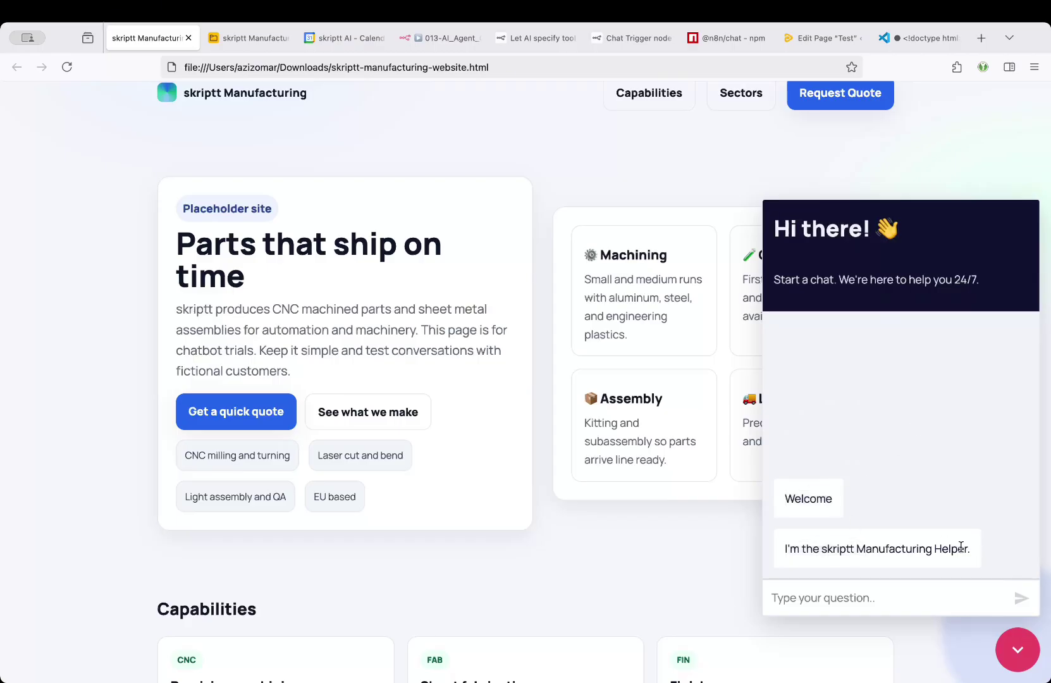
{"action": "left_click_drag", "start_coordinate": [781, 498], "coordinate": [981, 555]}
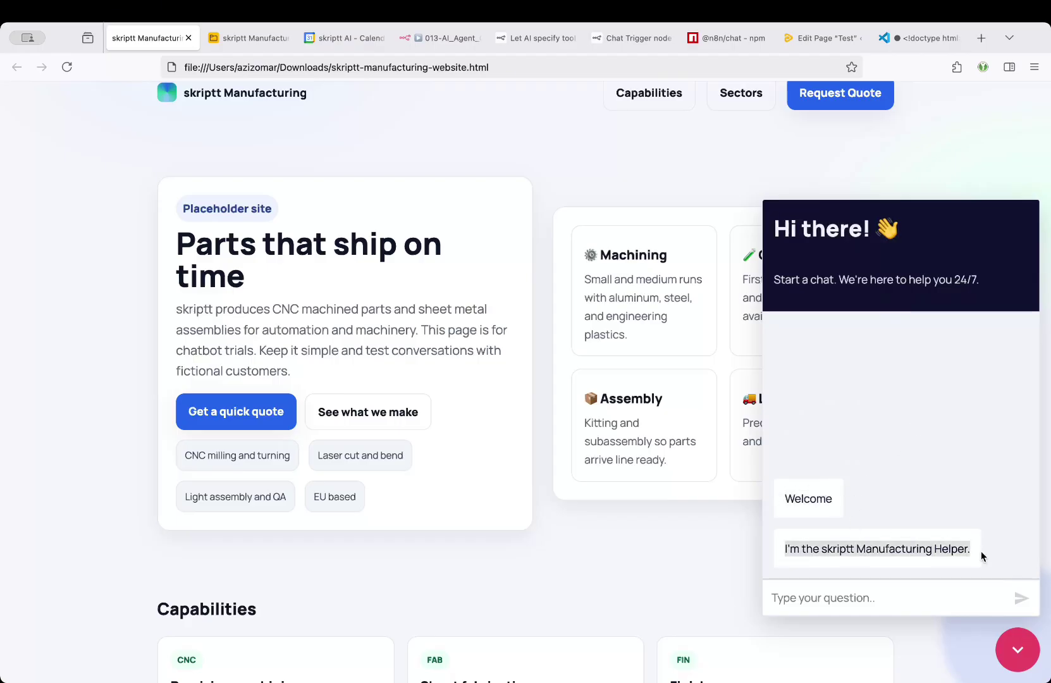
{"action": "left_click", "coordinate": [845, 499]}
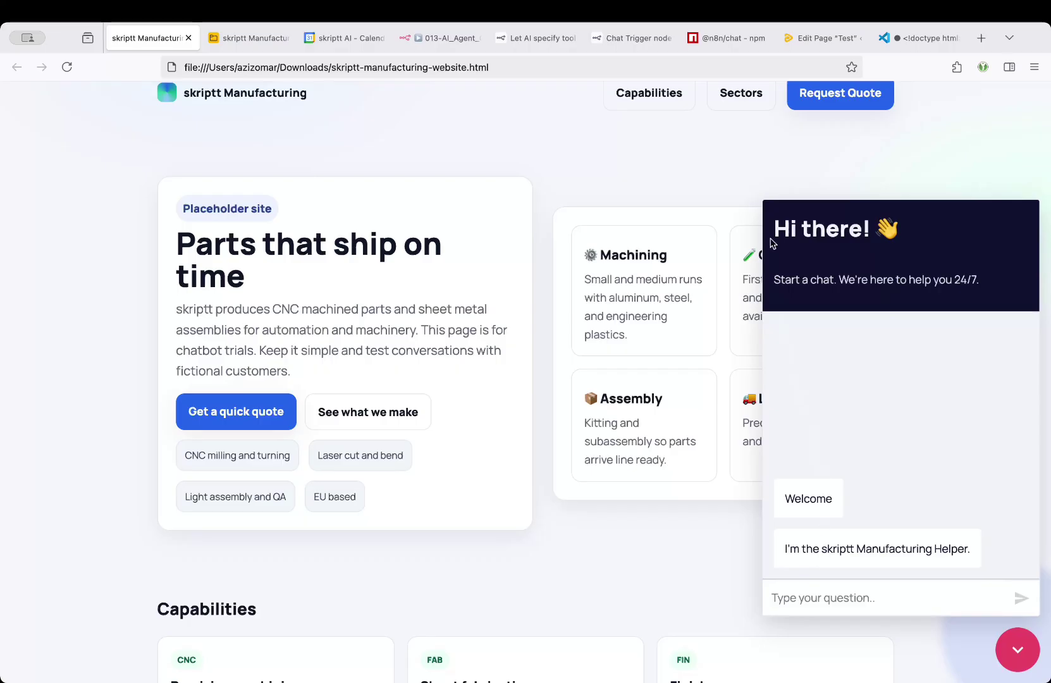
{"action": "left_click_drag", "start_coordinate": [772, 226], "coordinate": [915, 234]}
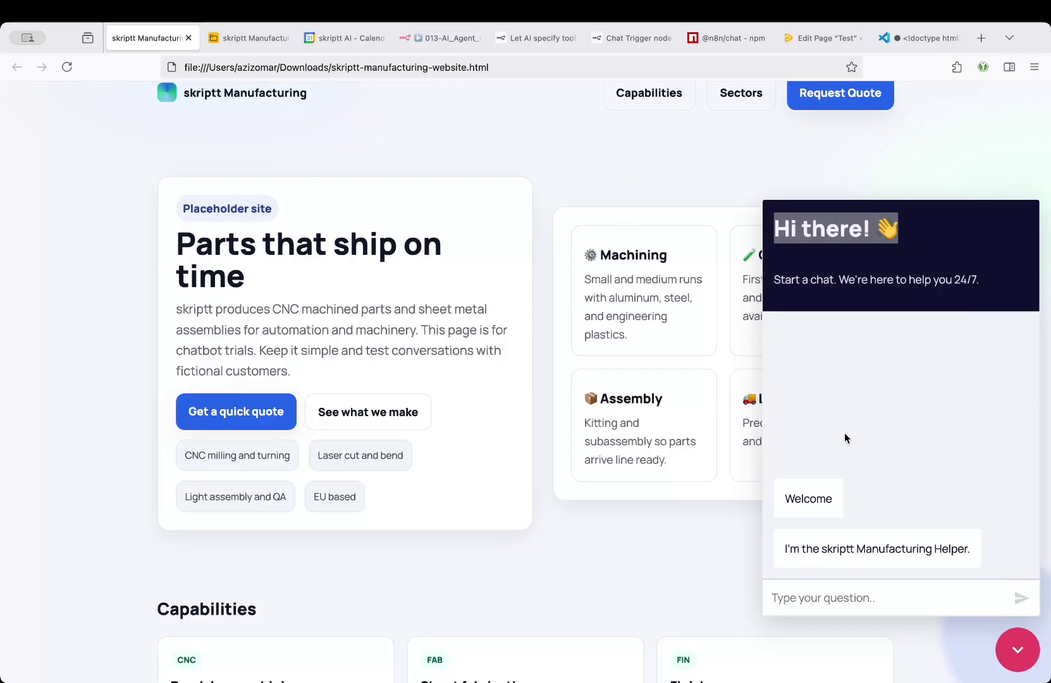
{"action": "mouse_move", "coordinate": [805, 46]}
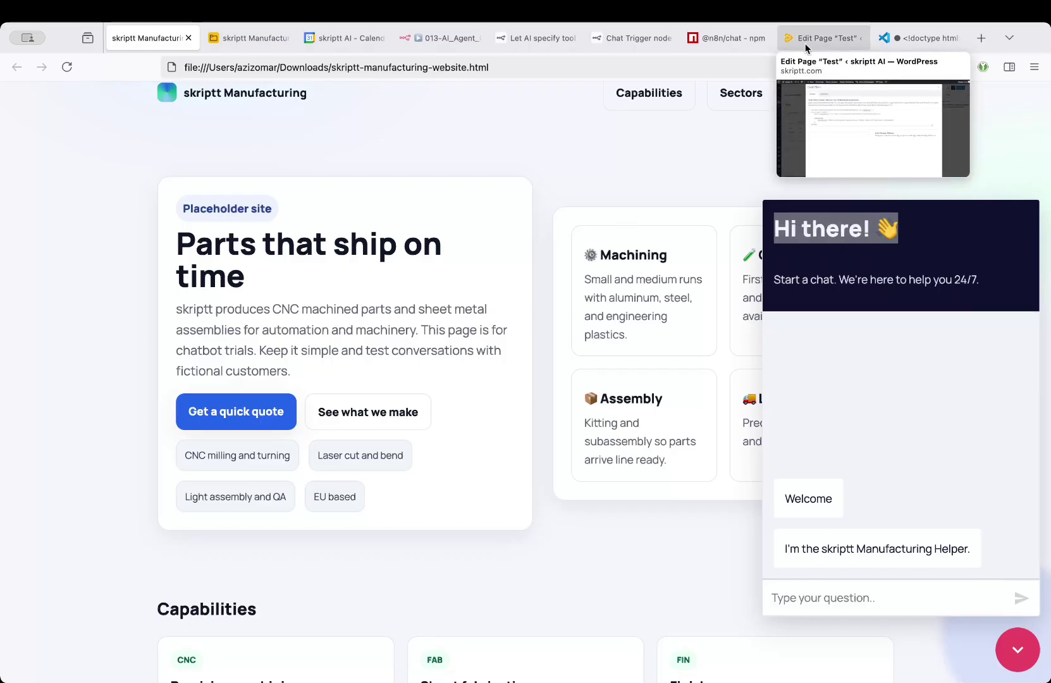
{"action": "left_click", "coordinate": [726, 39]}
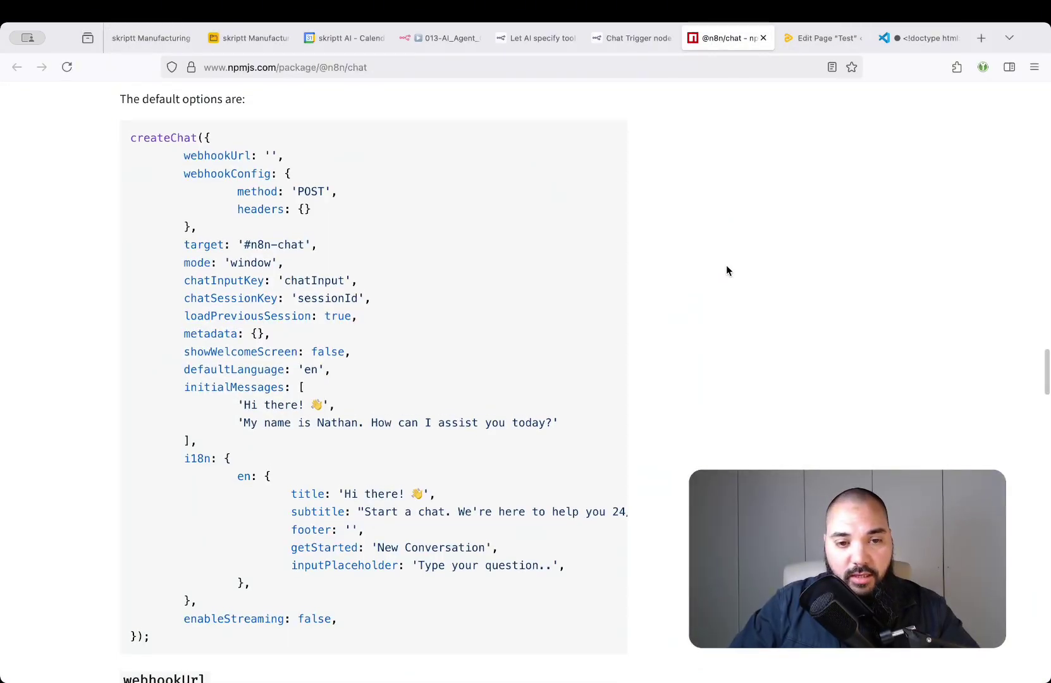
{"action": "scroll", "coordinate": [726, 266], "scroll_direction": "up", "scroll_amount": 5}
{"action": "scroll", "coordinate": [697, 341], "scroll_direction": "up", "scroll_amount": 4}
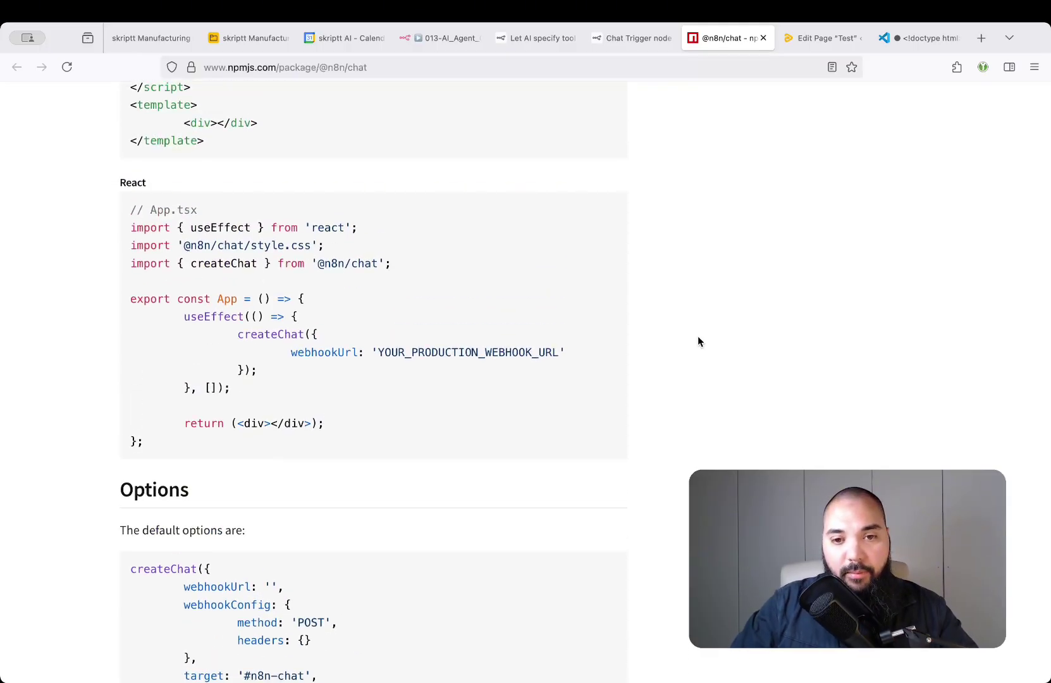
Switch to the 013-AI_Agent_Chatbot-Demo workflow in n8n and review the Chatbot Agent with its chat trigger, model, memory and tools
{"action": "left_click", "coordinate": [446, 38]}
{"action": "left_click", "coordinate": [488, 129]}
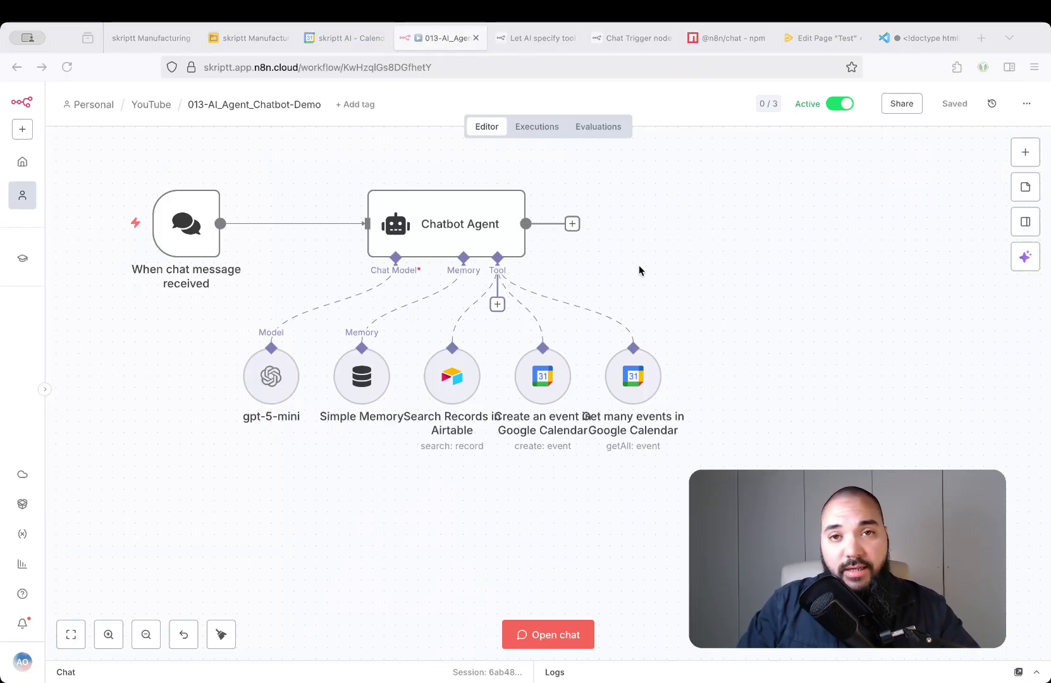
{"action": "left_click", "coordinate": [638, 266]}
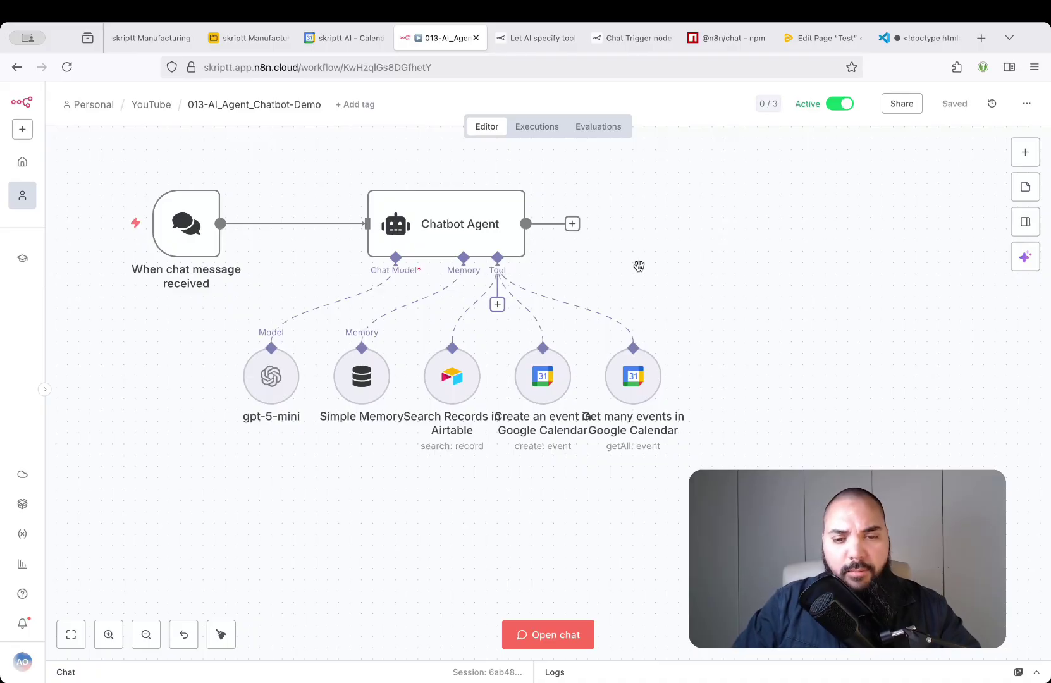
{"action": "left_click_drag", "start_coordinate": [647, 167], "coordinate": [110, 292]}
{"action": "left_click_drag", "start_coordinate": [205, 474], "coordinate": [699, 331]}
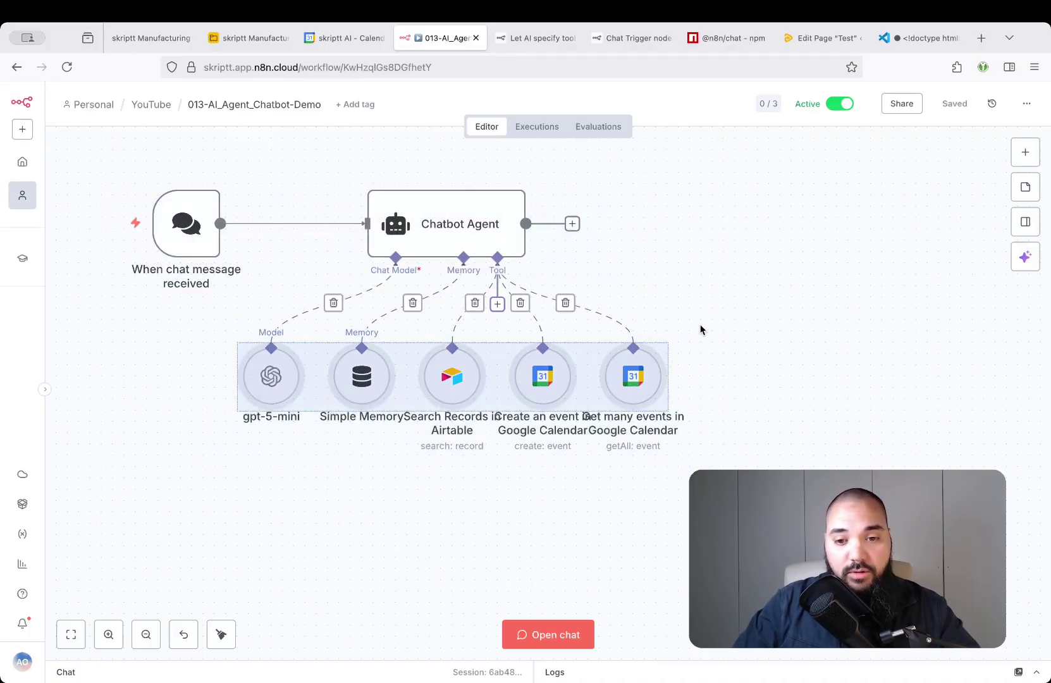
{"action": "left_click", "coordinate": [784, 317]}
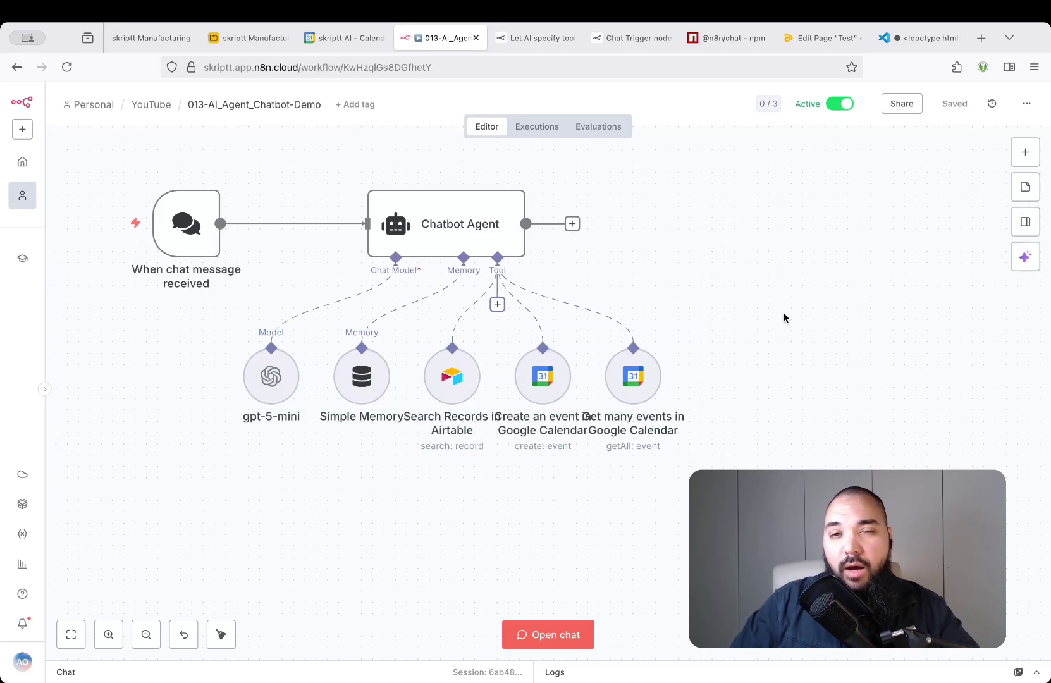